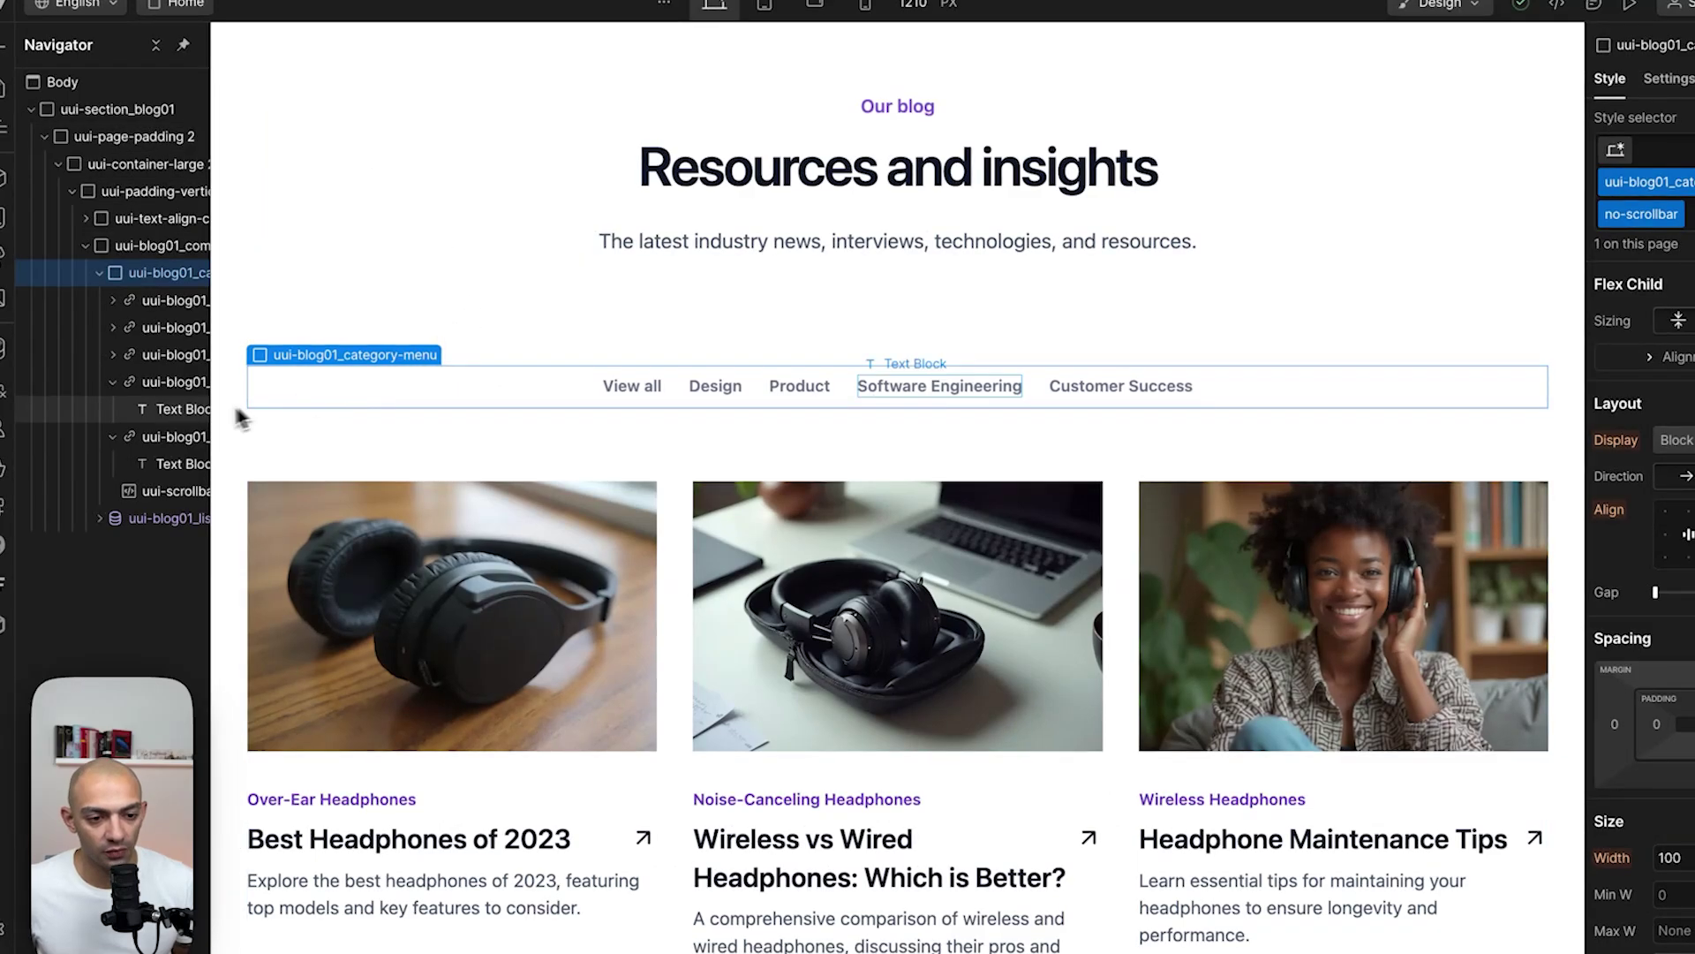
# Add a Collection List inside uui-blog01_component and connect its source to the Categories collection.
pyautogui.moveTo(205, 409); pyautogui.dragTo(393, 402)
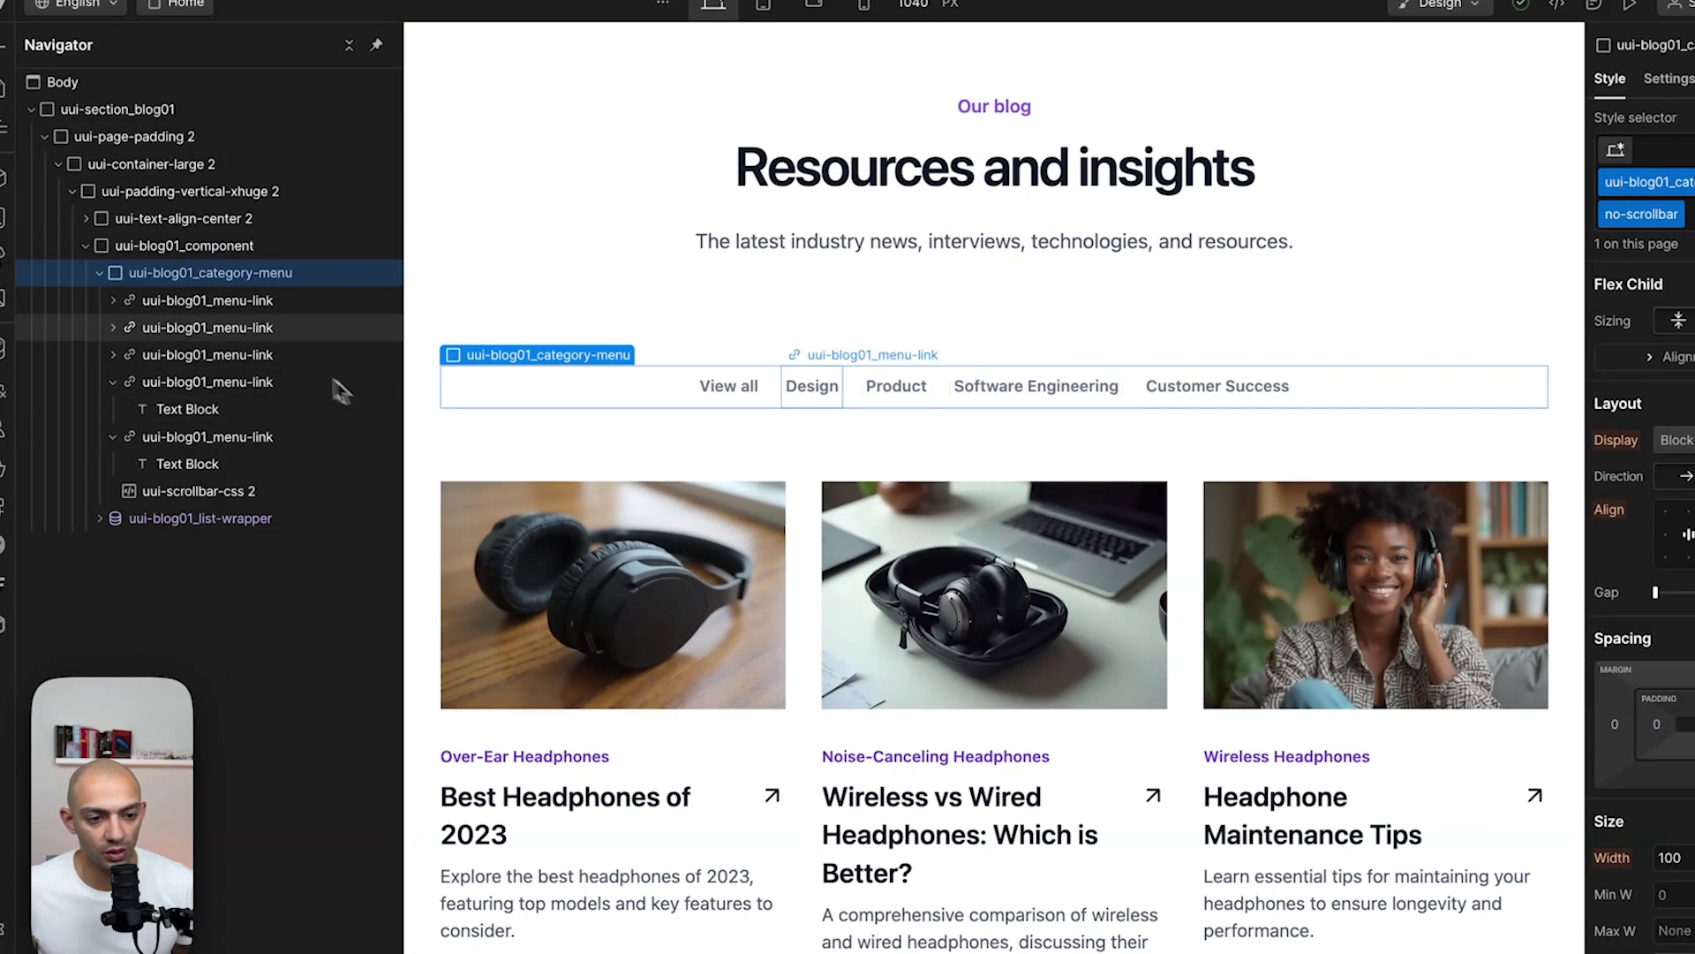
pyautogui.scroll(-3, 927, 548)
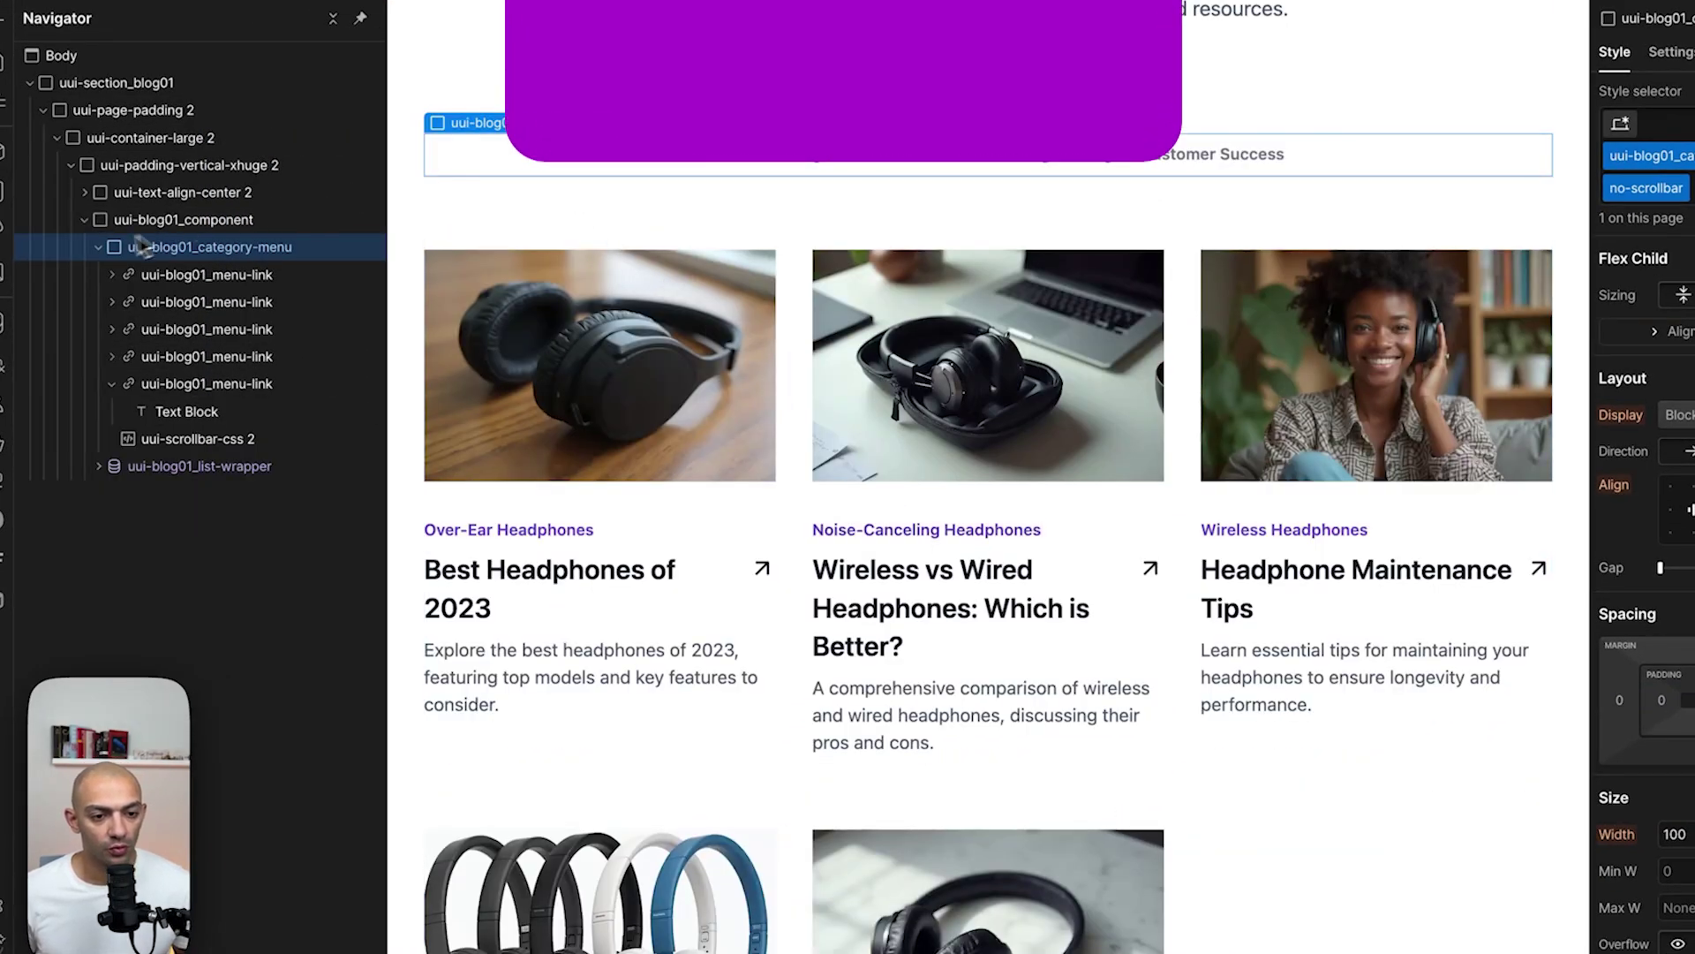
pyautogui.click(190, 222)
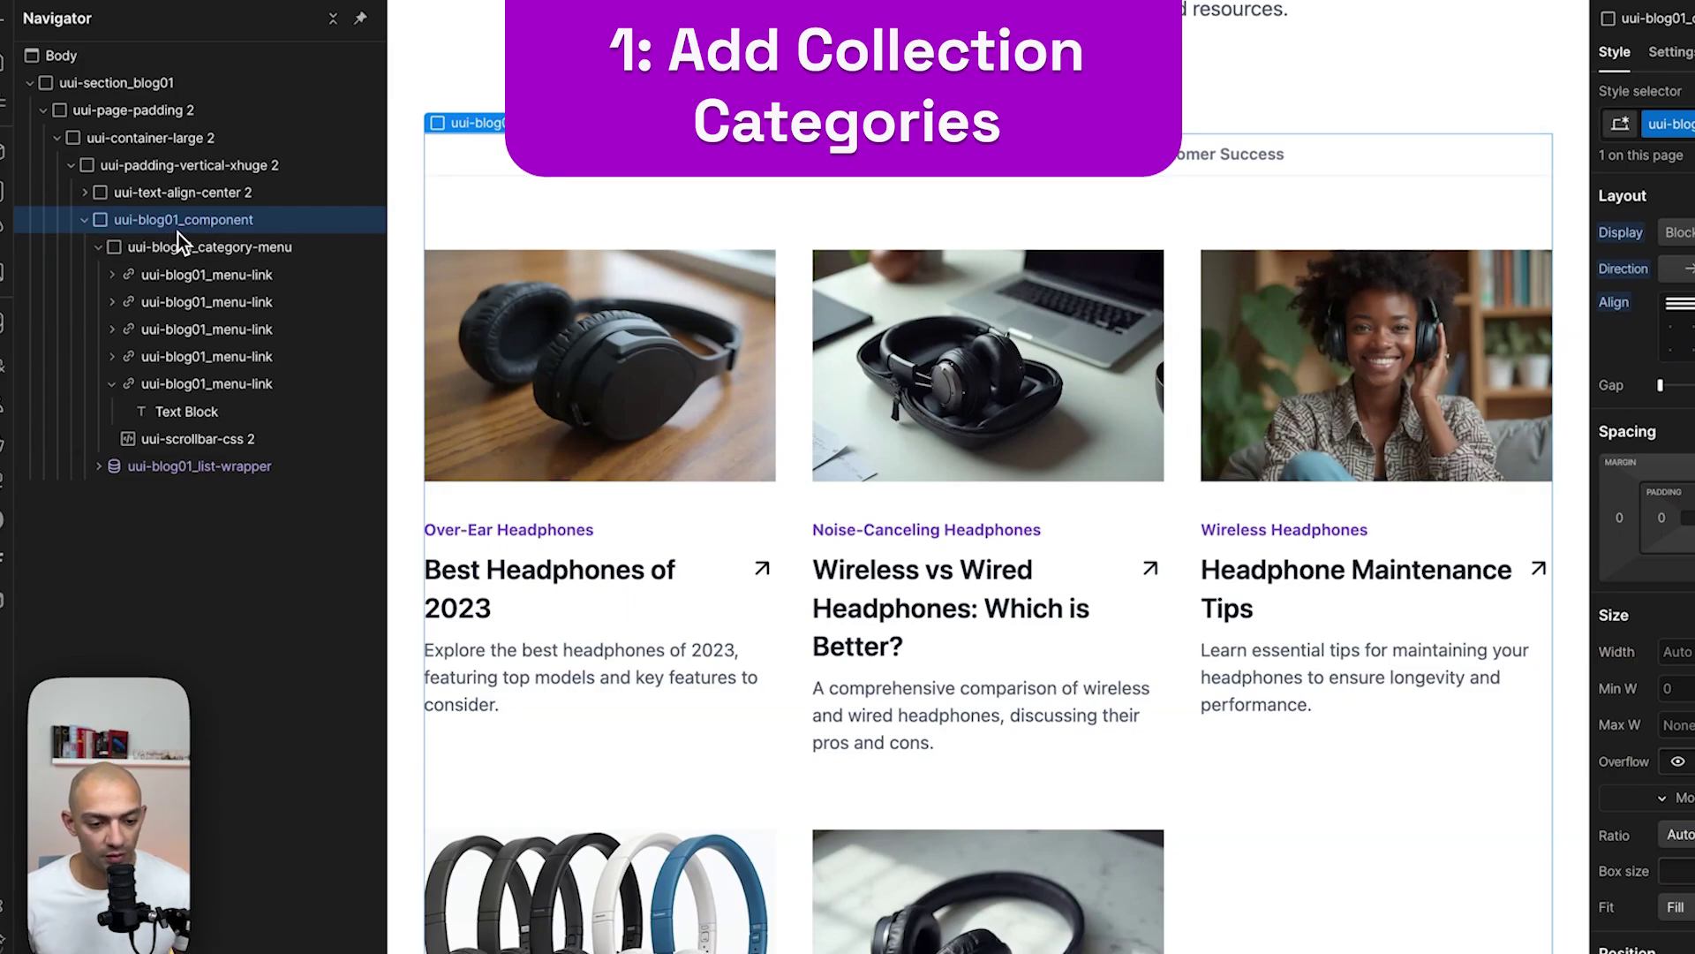
pyautogui.press('a')
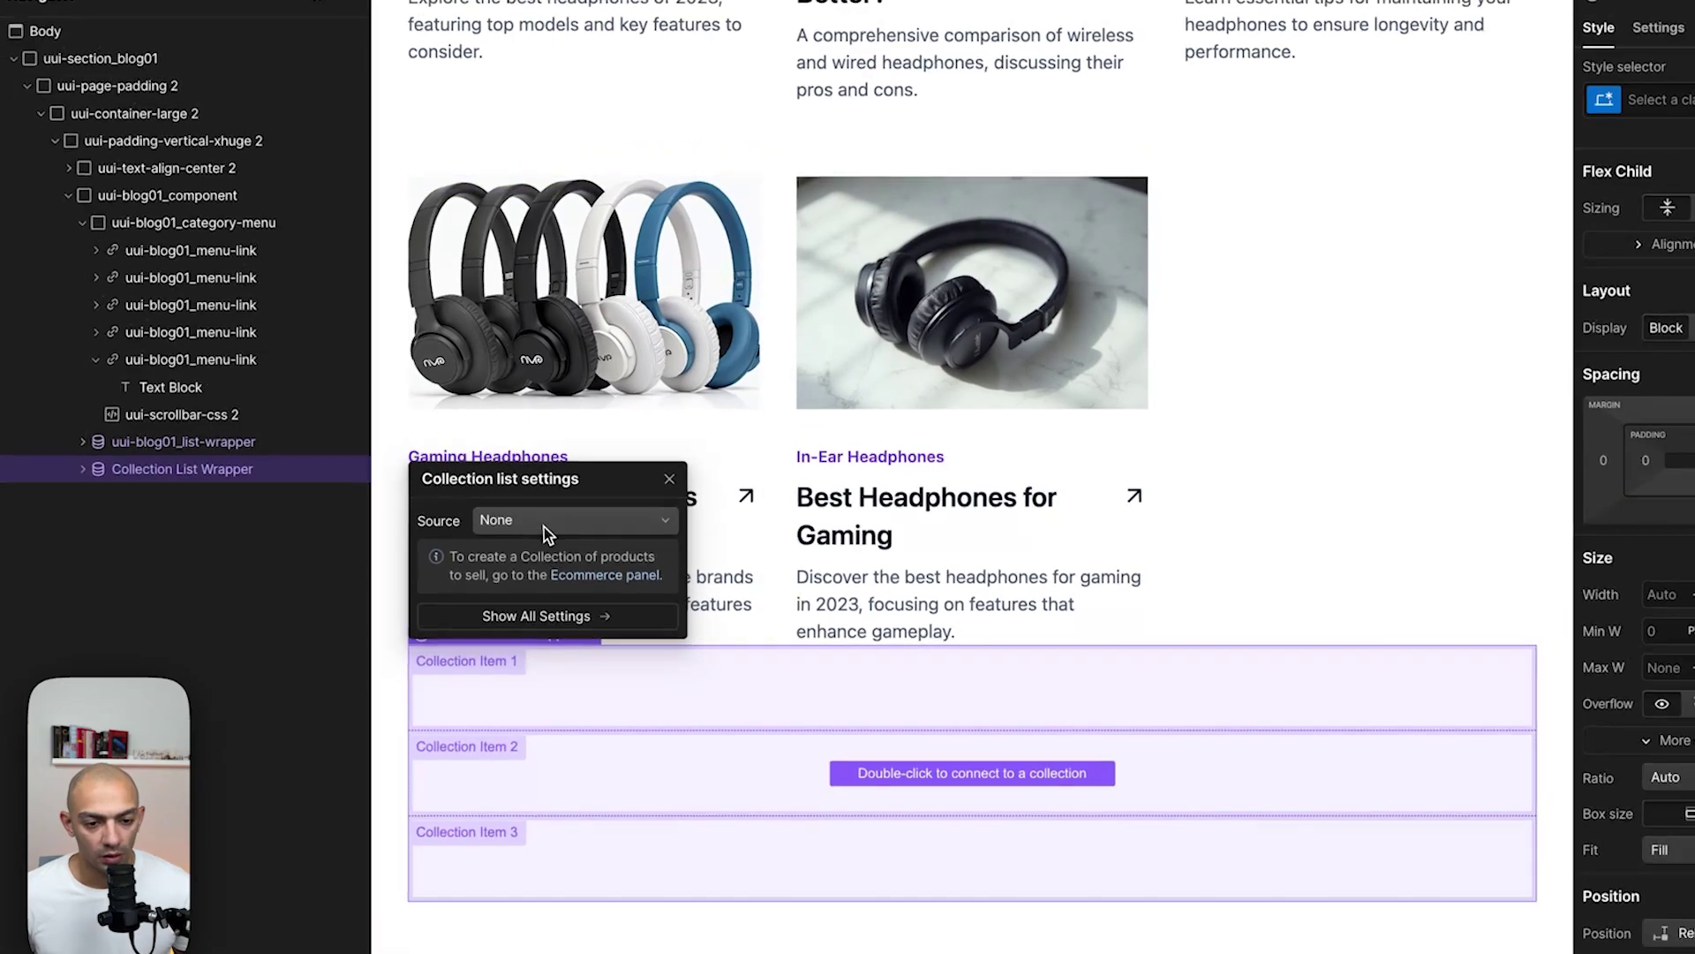
pyautogui.click(542, 524)
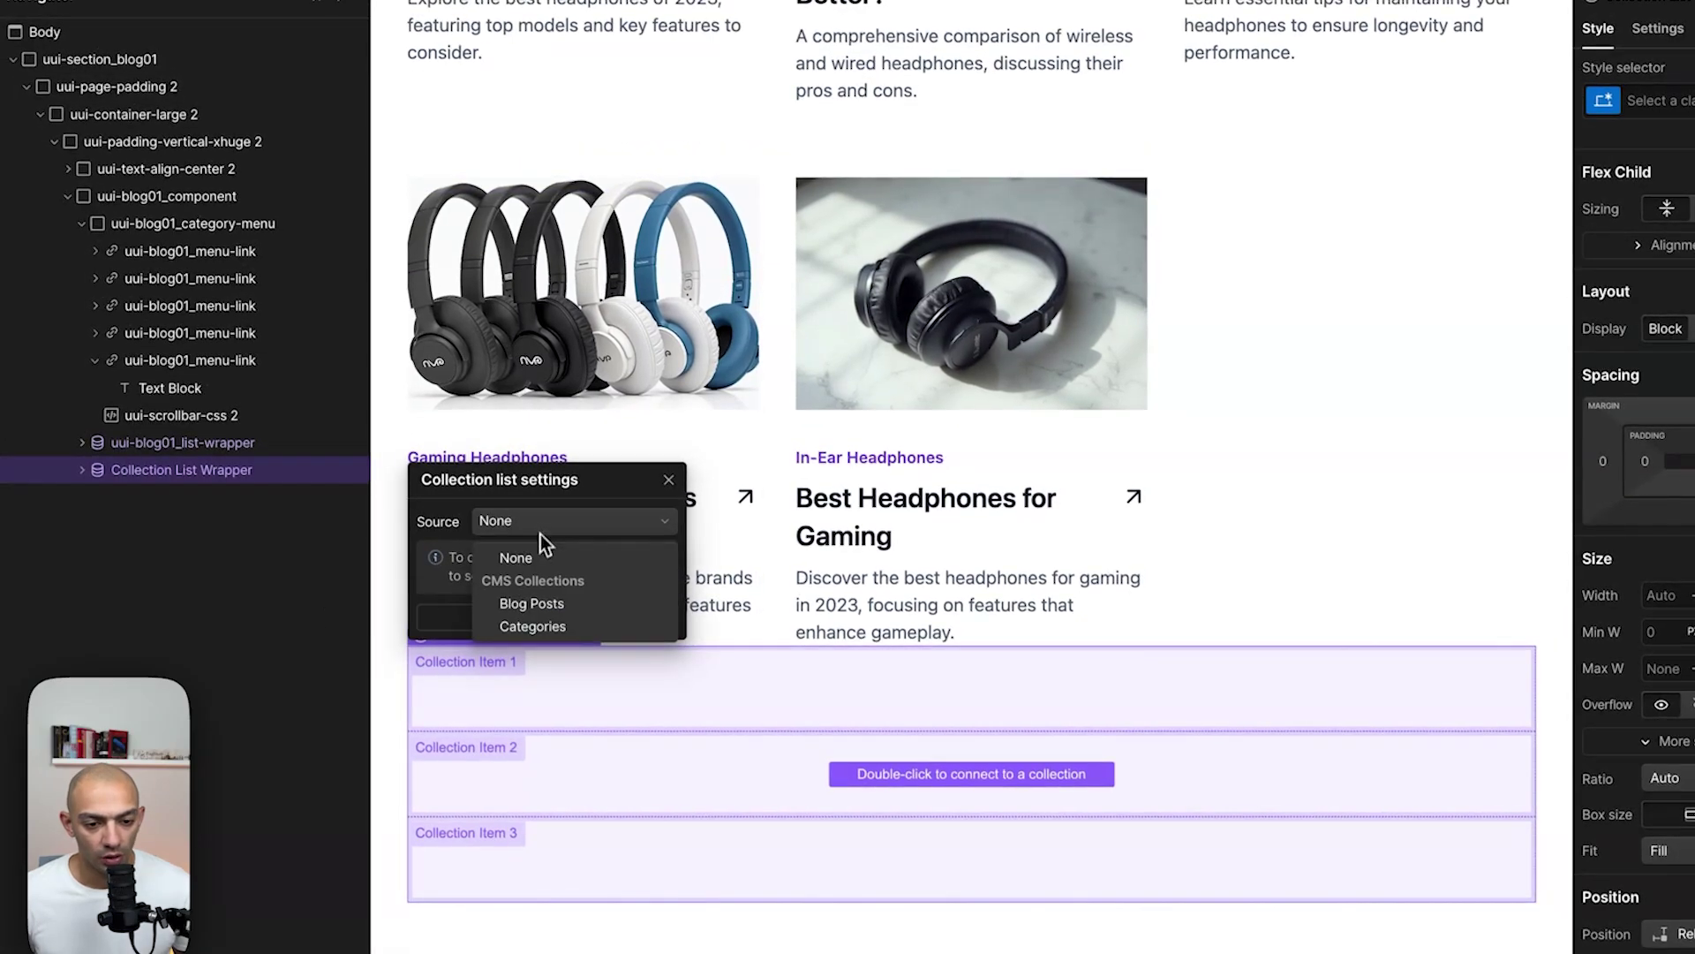
pyautogui.click(530, 626)
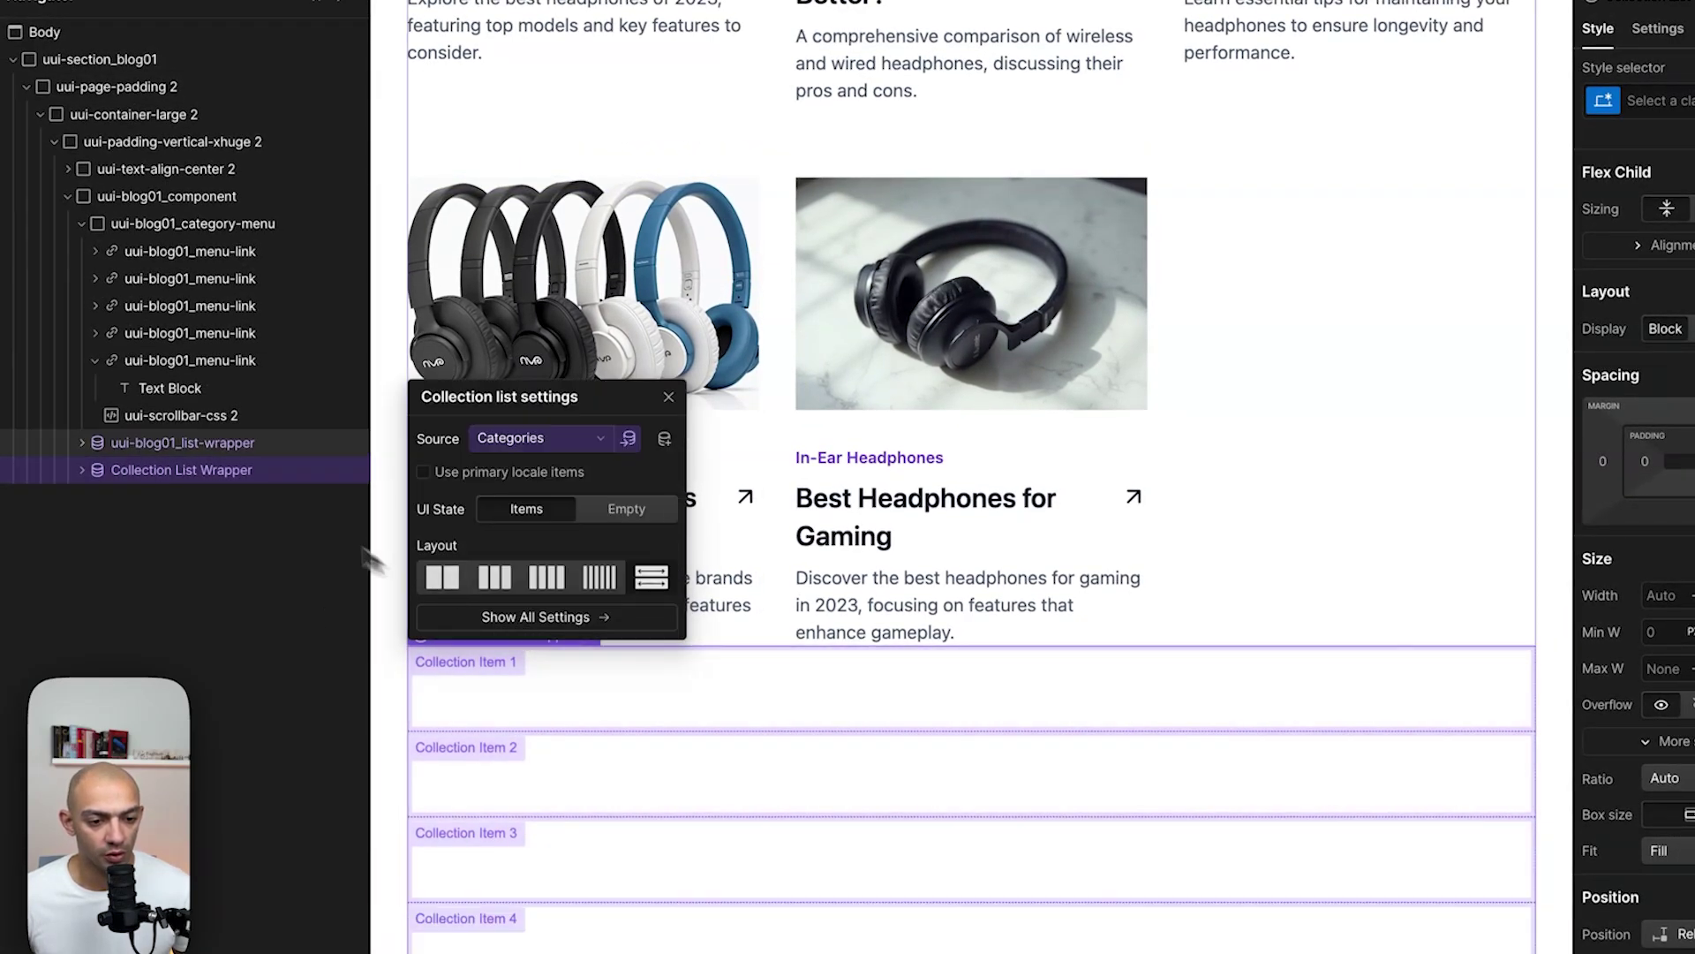
# Move the new Collection List Wrapper into uui-blog01_category-menu as its first child, ahead of the menu links.
pyautogui.moveTo(152, 468); pyautogui.dragTo(148, 225)
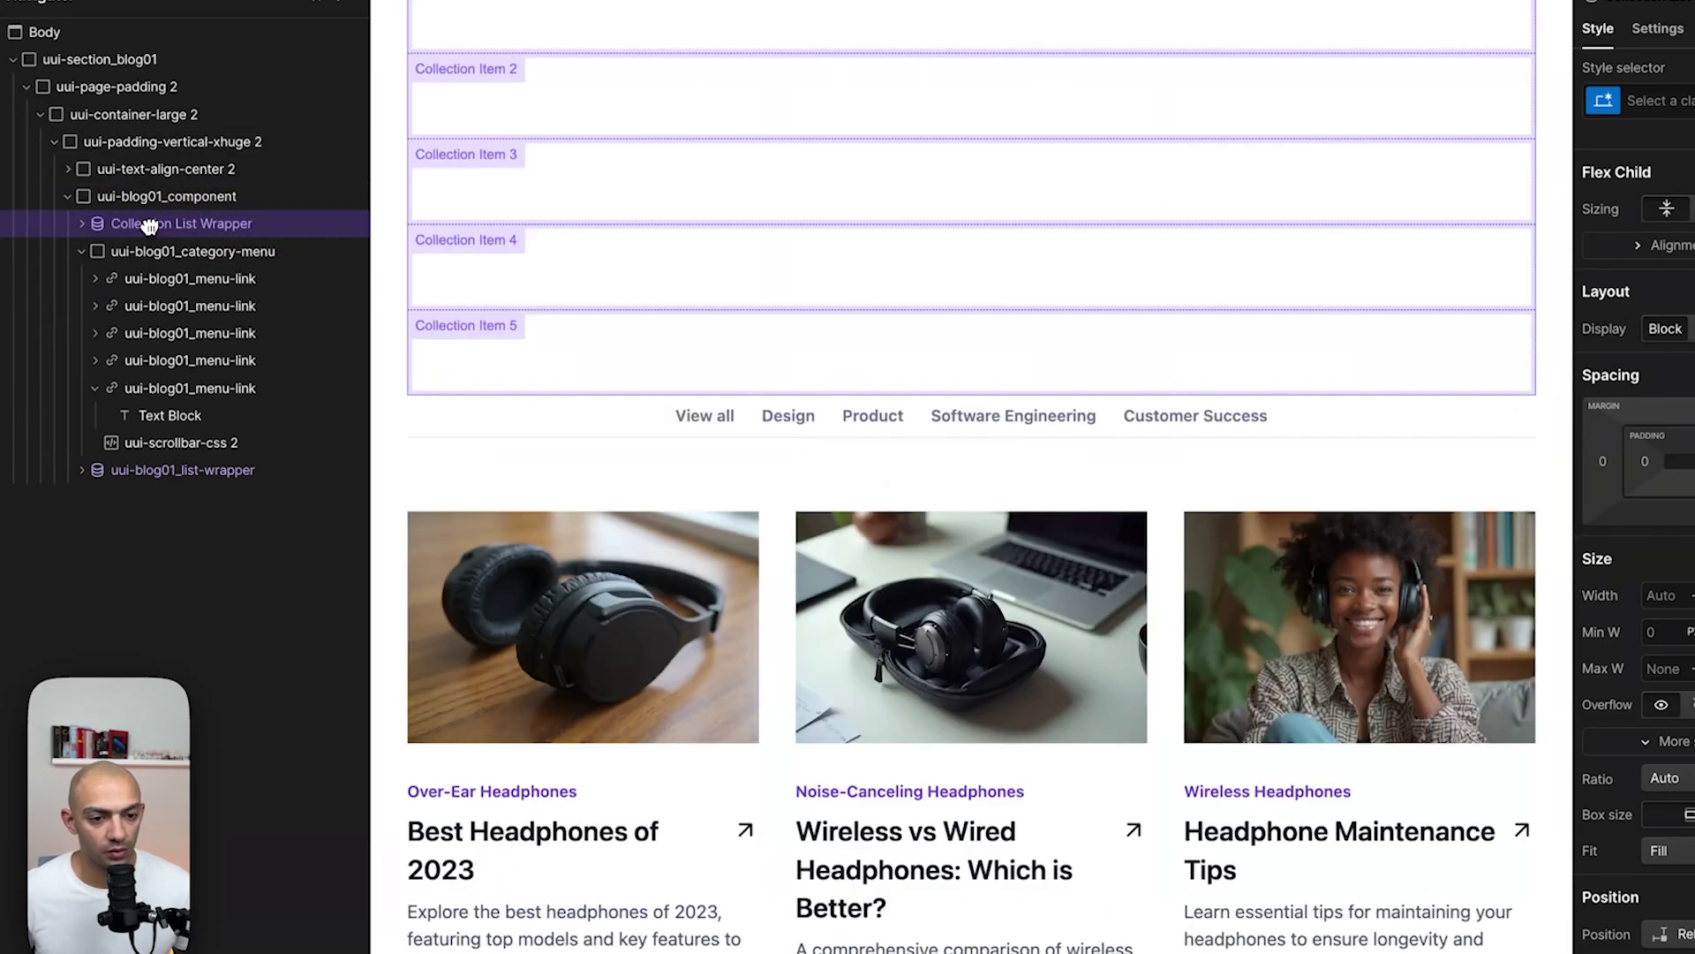
pyautogui.scroll(3, 984, 333)
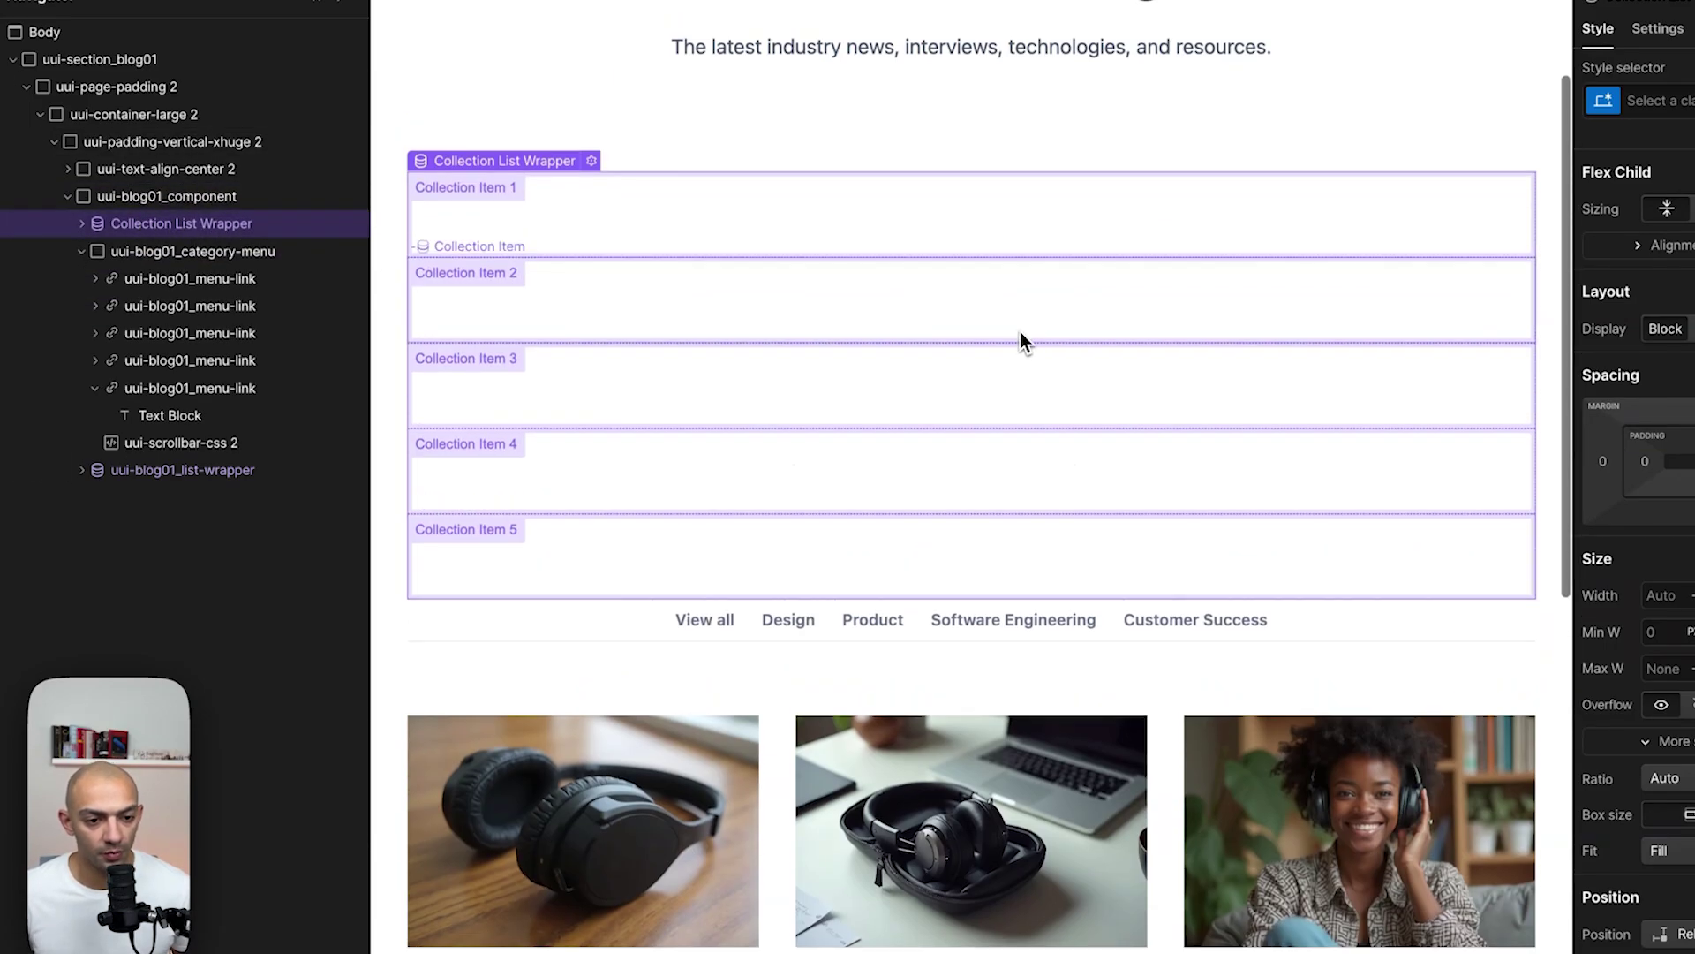
pyautogui.click(267, 290)
pyautogui.moveTo(200, 251); pyautogui.dragTo(207, 291)
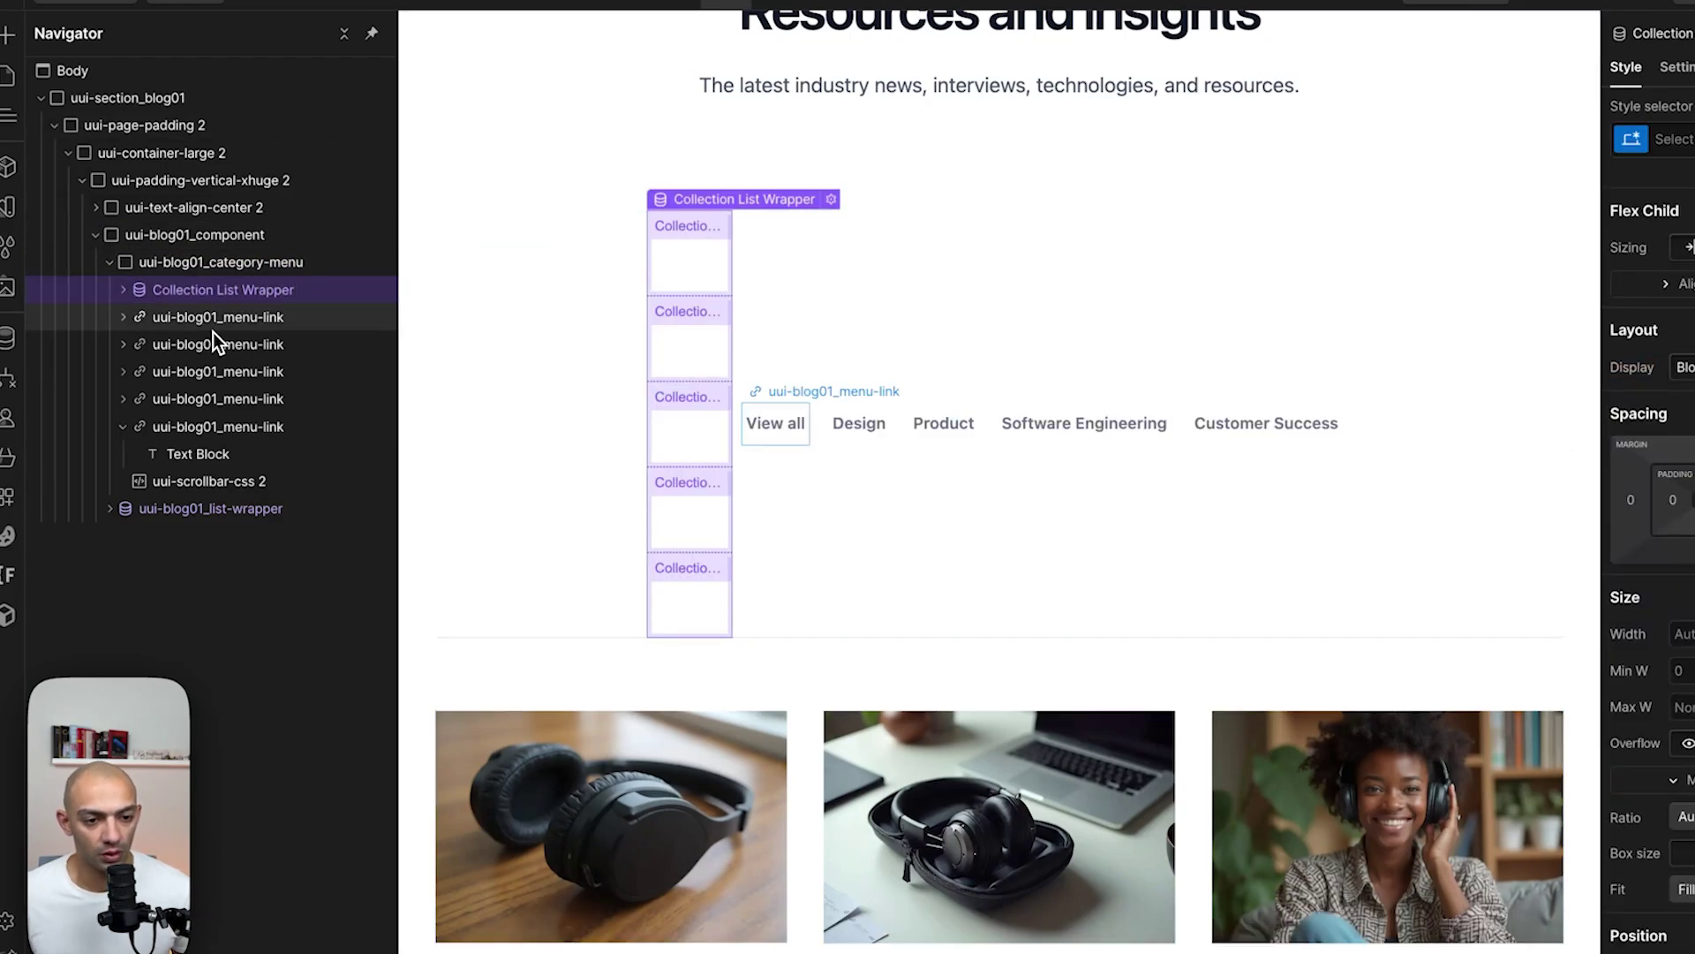
# Copy the Design menu link into the Collection Item of the new Collection List.
pyautogui.click(123, 290)
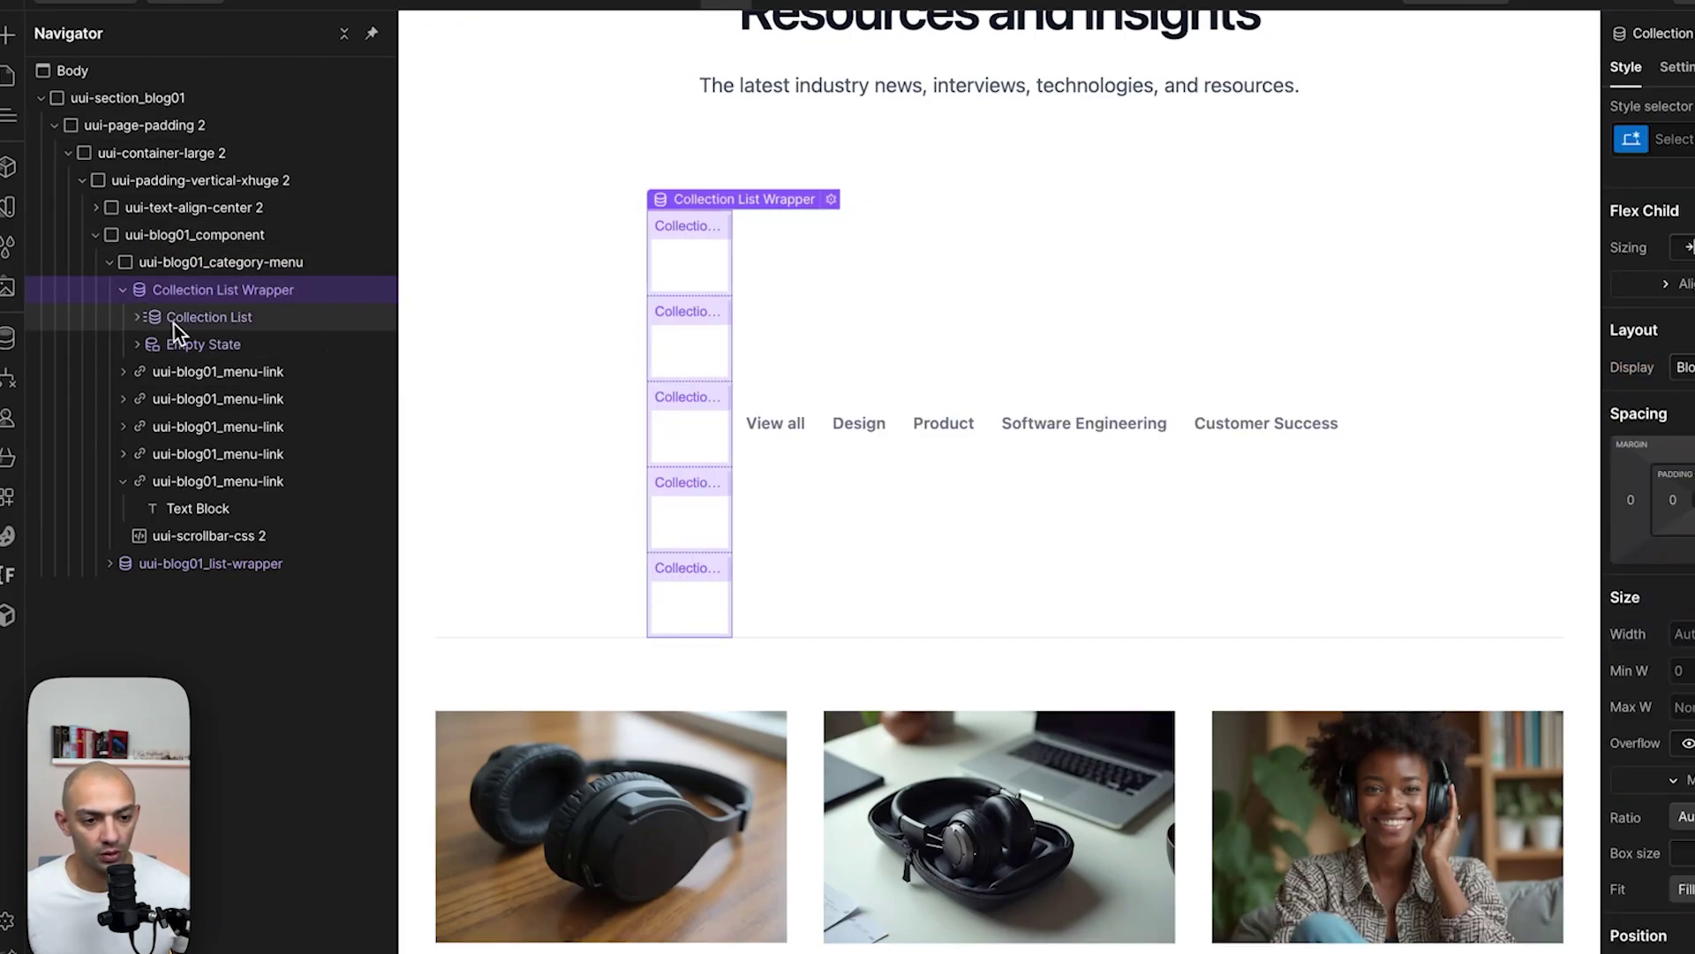
pyautogui.click(138, 317)
pyautogui.click(874, 432)
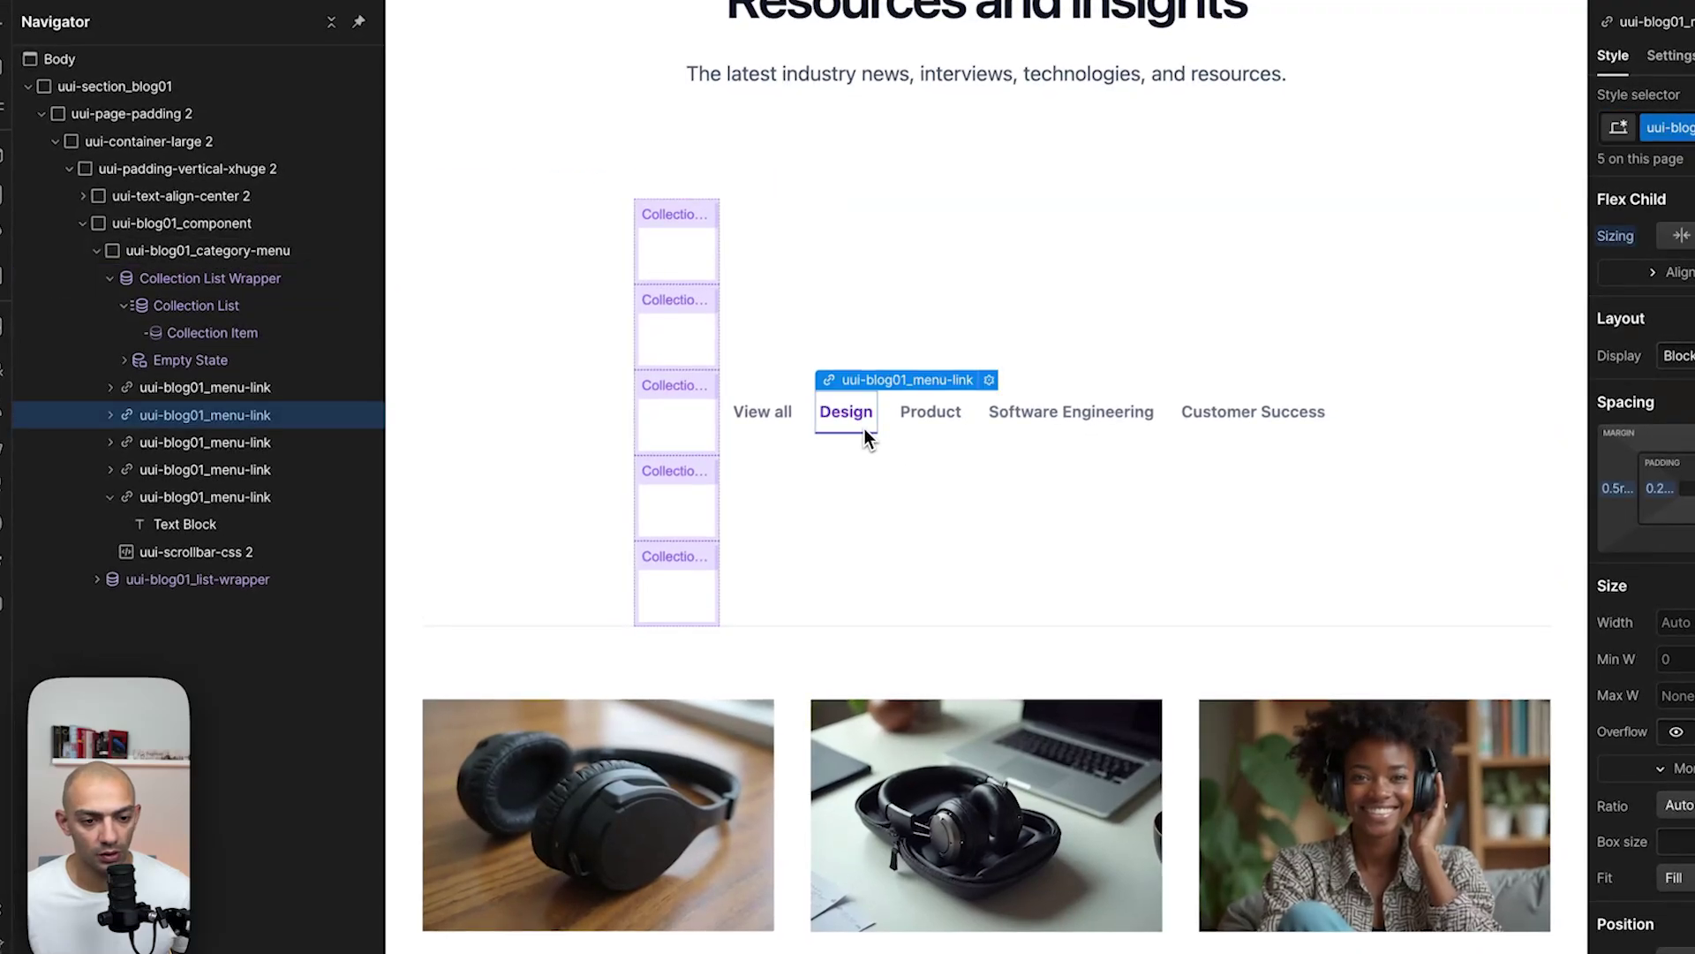
pyautogui.click(682, 270)
pyautogui.hotkey('ctrl', 'v')
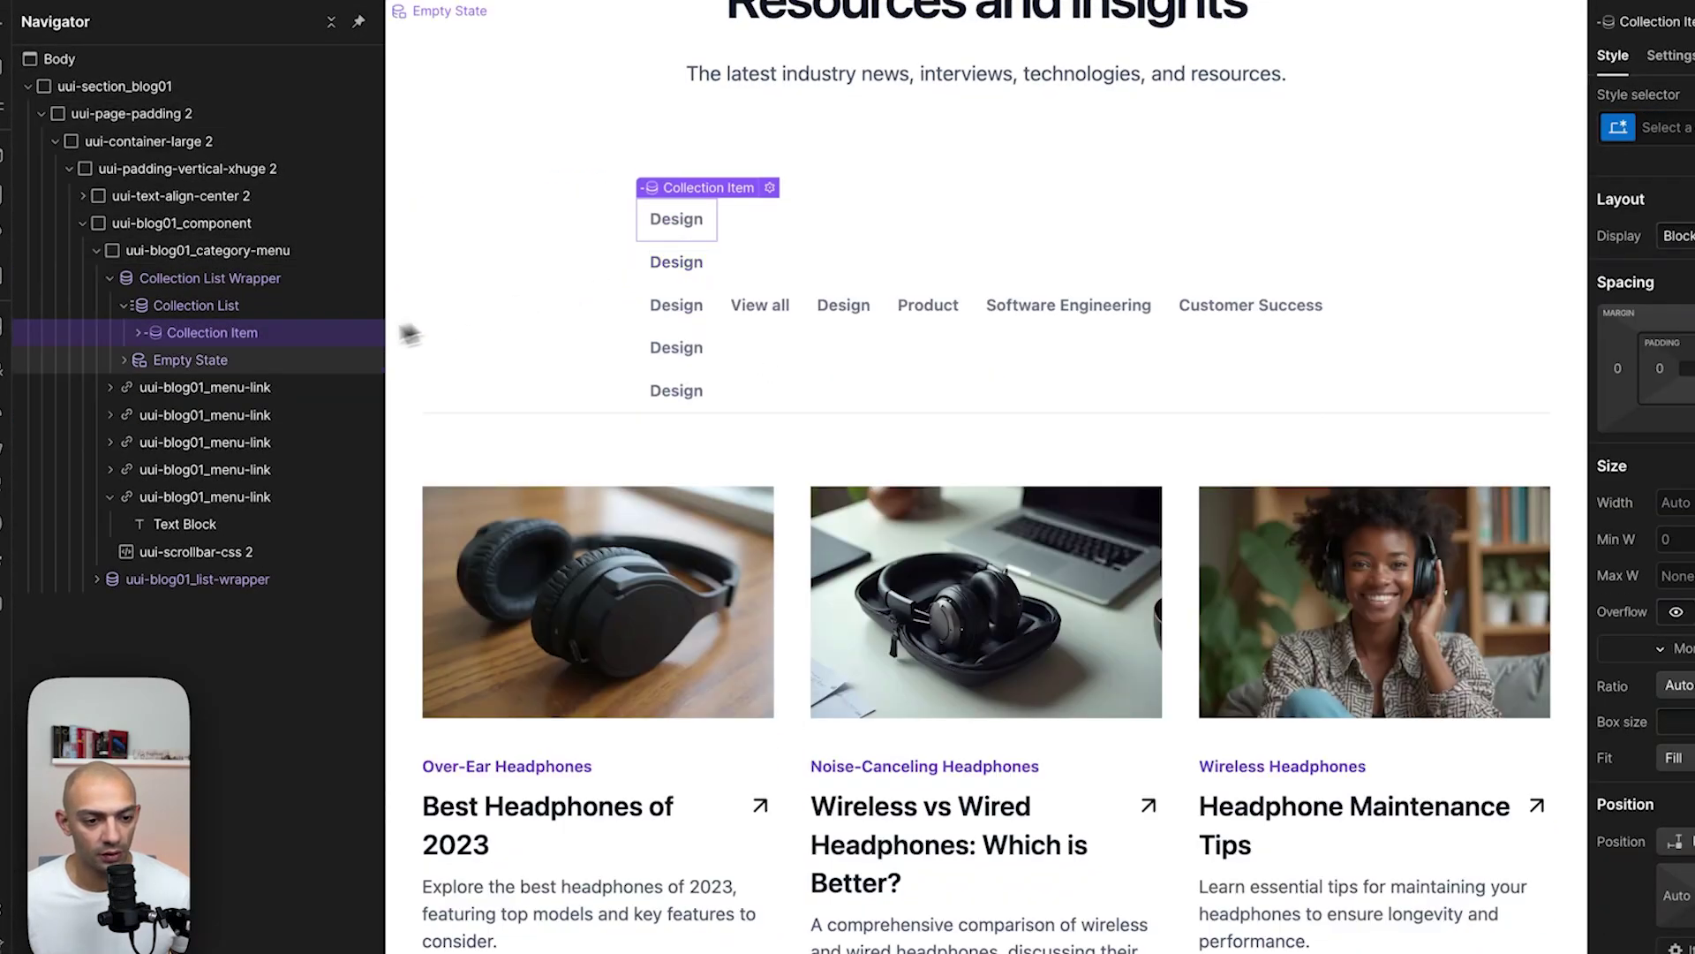
# Place the View all link before the Collection List Wrapper and delete the other four static menu links.
pyautogui.click(162, 394)
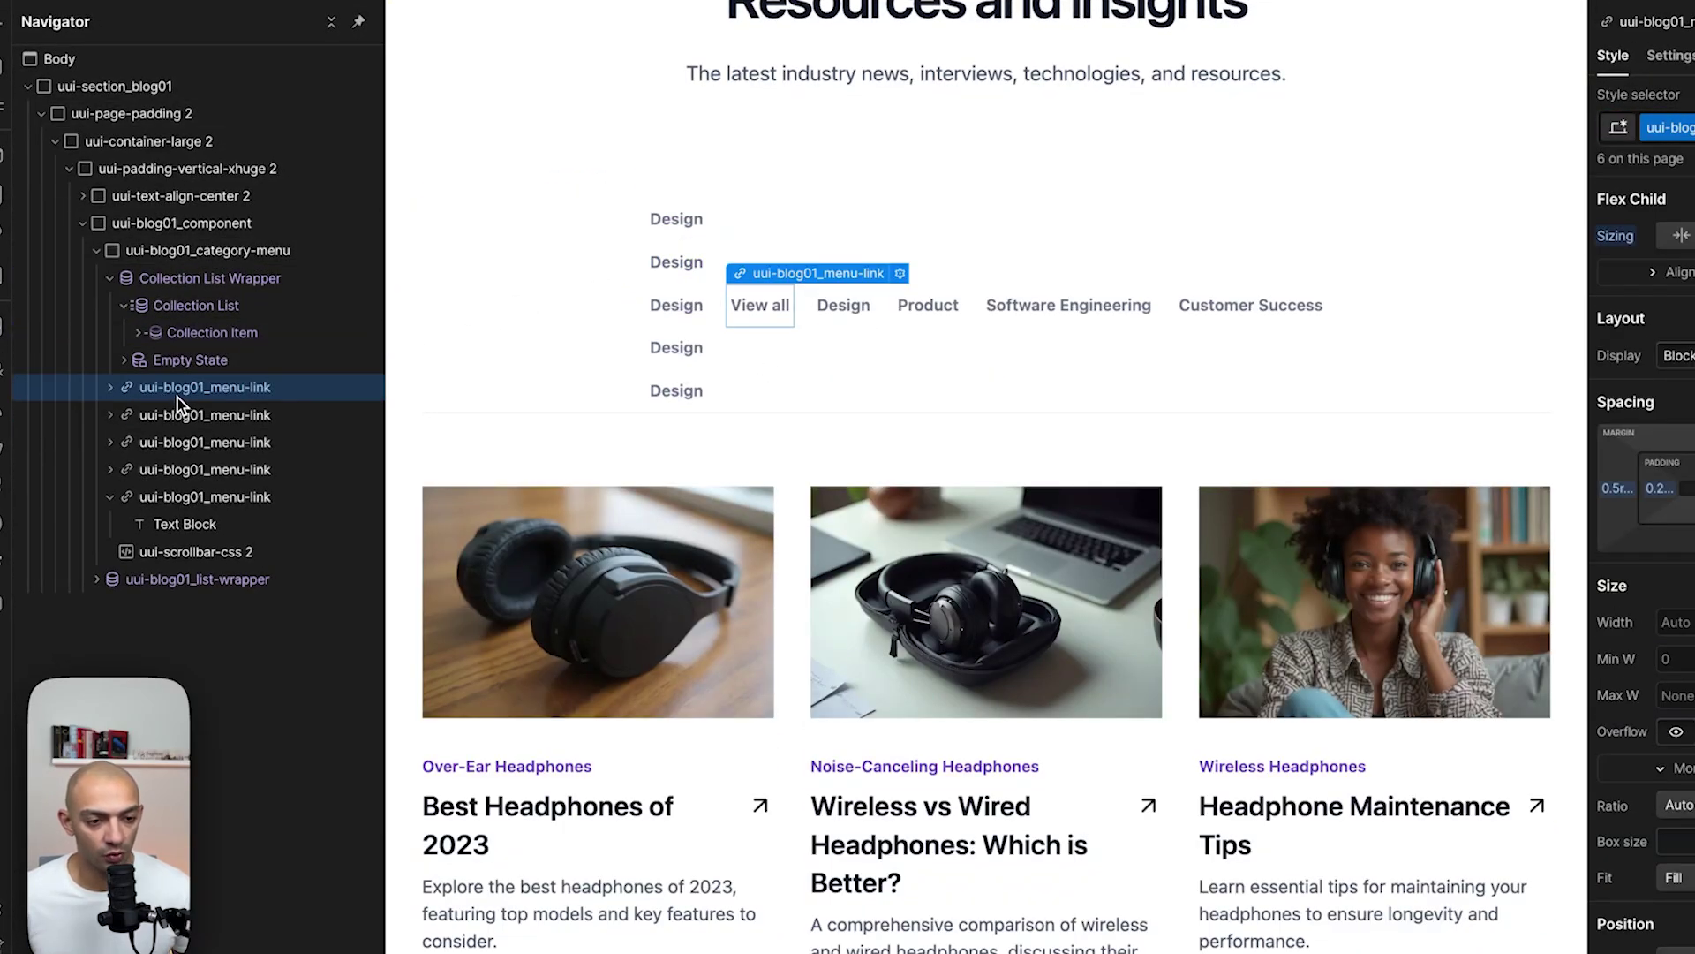
pyautogui.moveTo(178, 398); pyautogui.dragTo(175, 281)
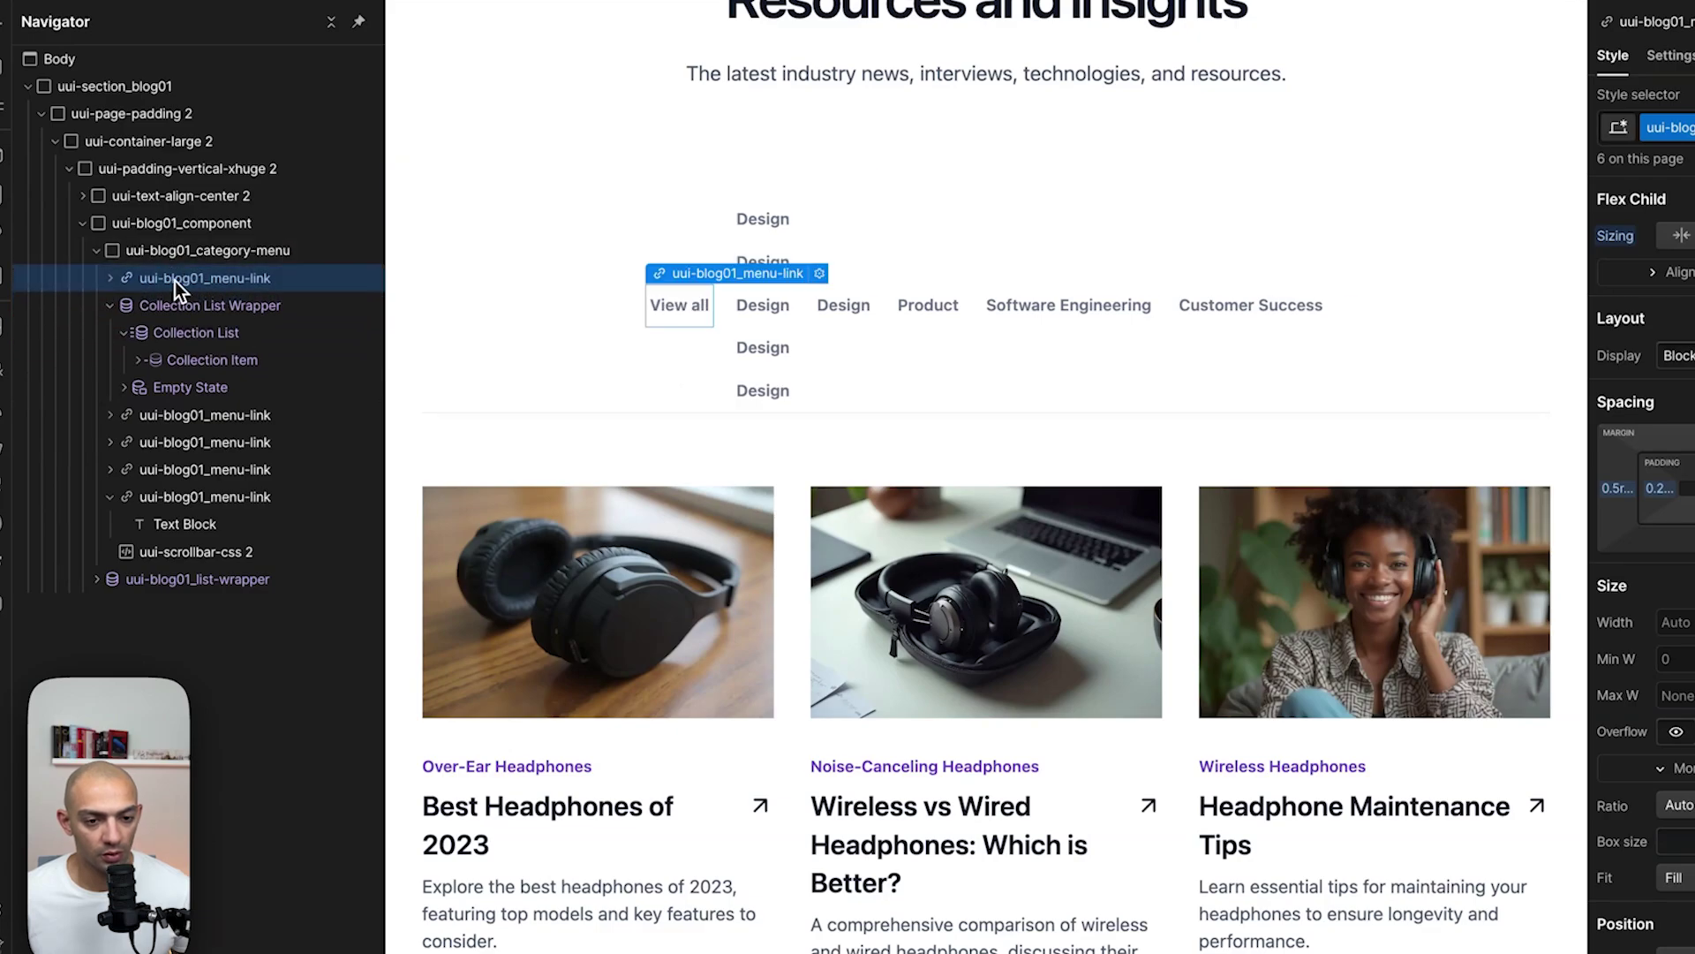
pyautogui.click(210, 427)
pyautogui.press('Delete')
pyautogui.press('Delete')
pyautogui.press('Delete')
pyautogui.press('Delete')
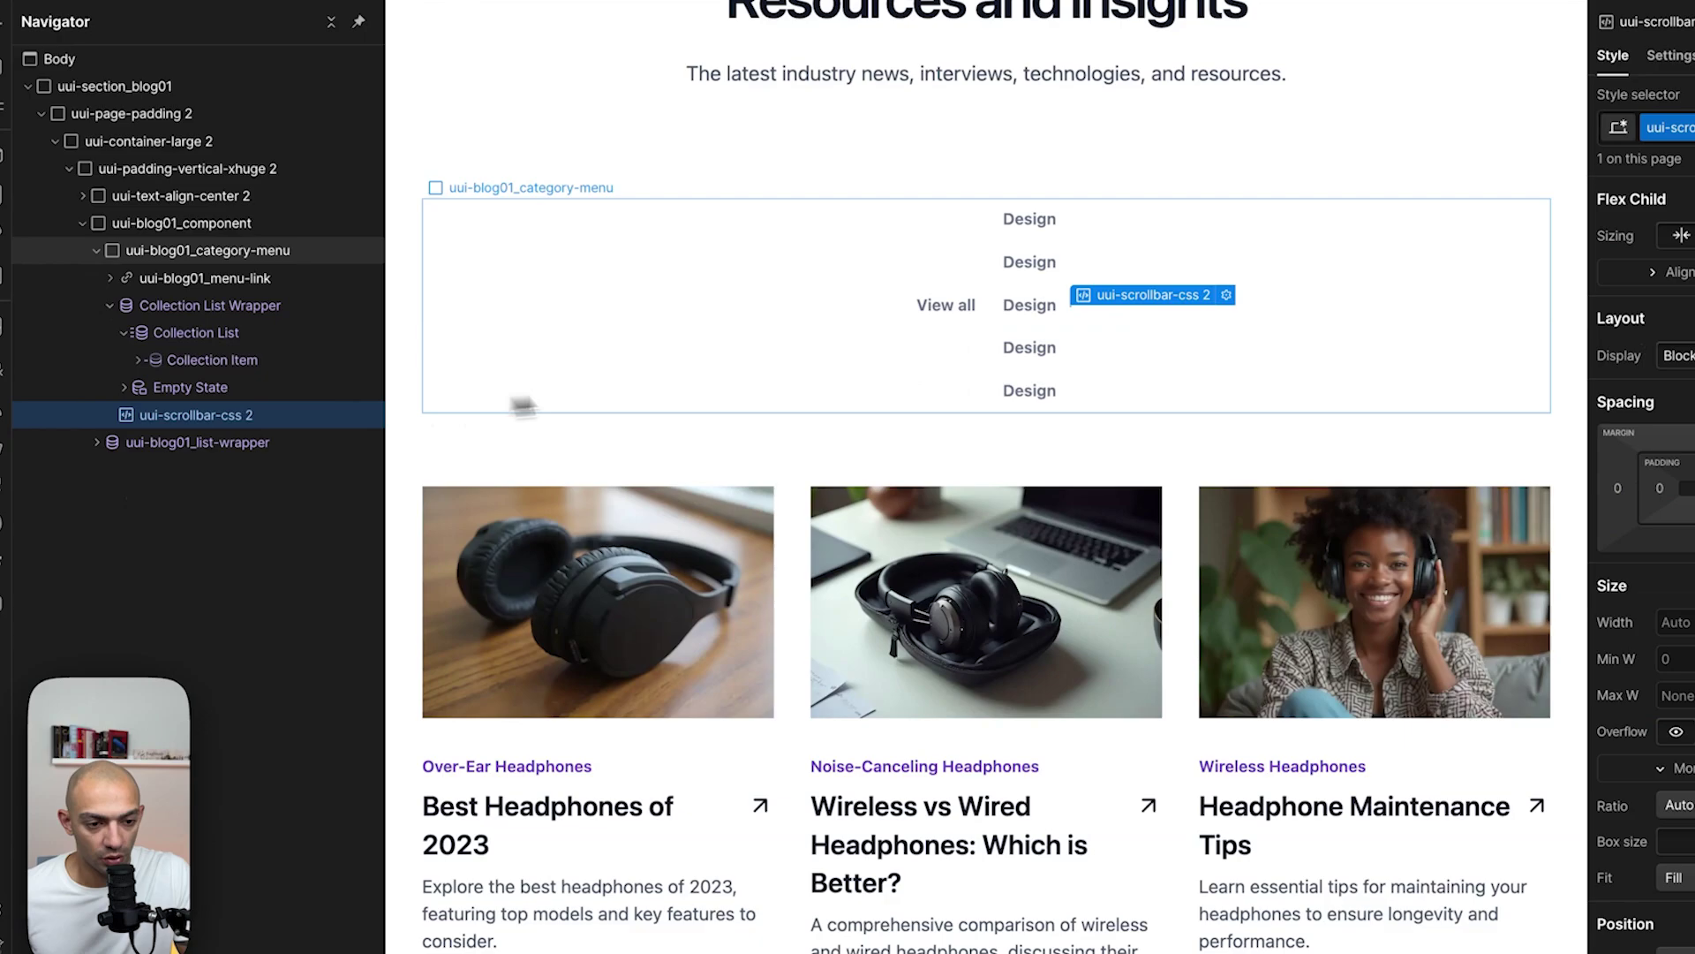
# Give the category menu's Collection List the new class uui-blog01_filter-menu and set its display to Flex.
pyautogui.click(941, 327)
pyautogui.click(194, 305)
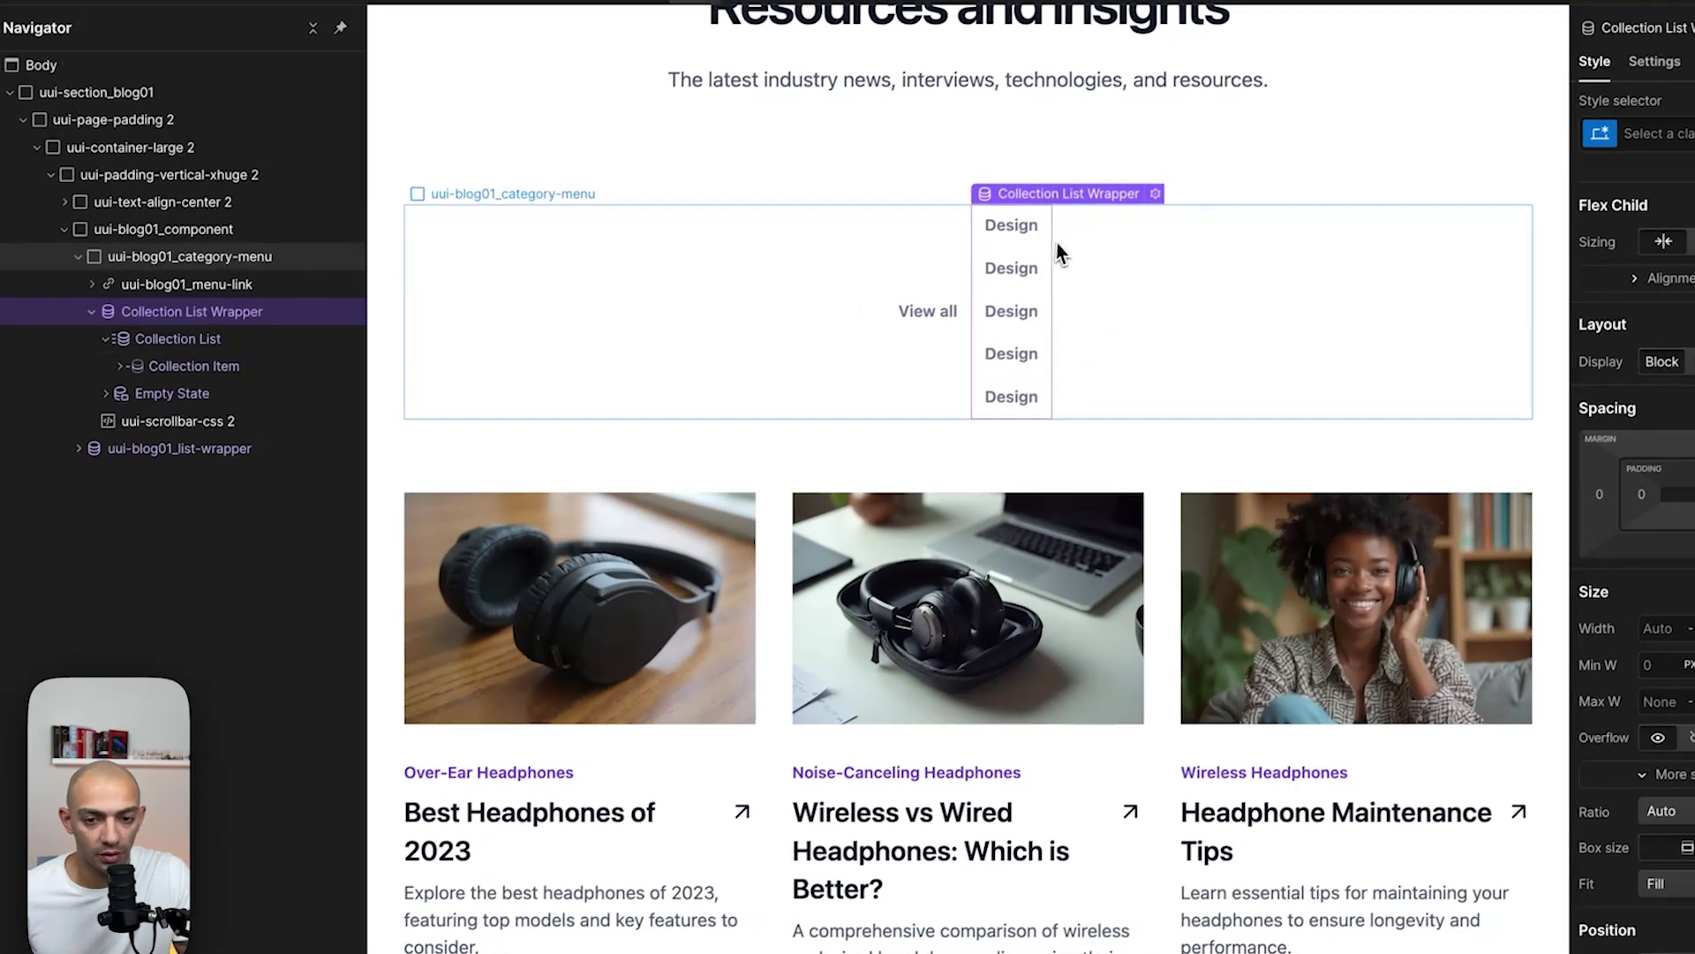
pyautogui.click(235, 340)
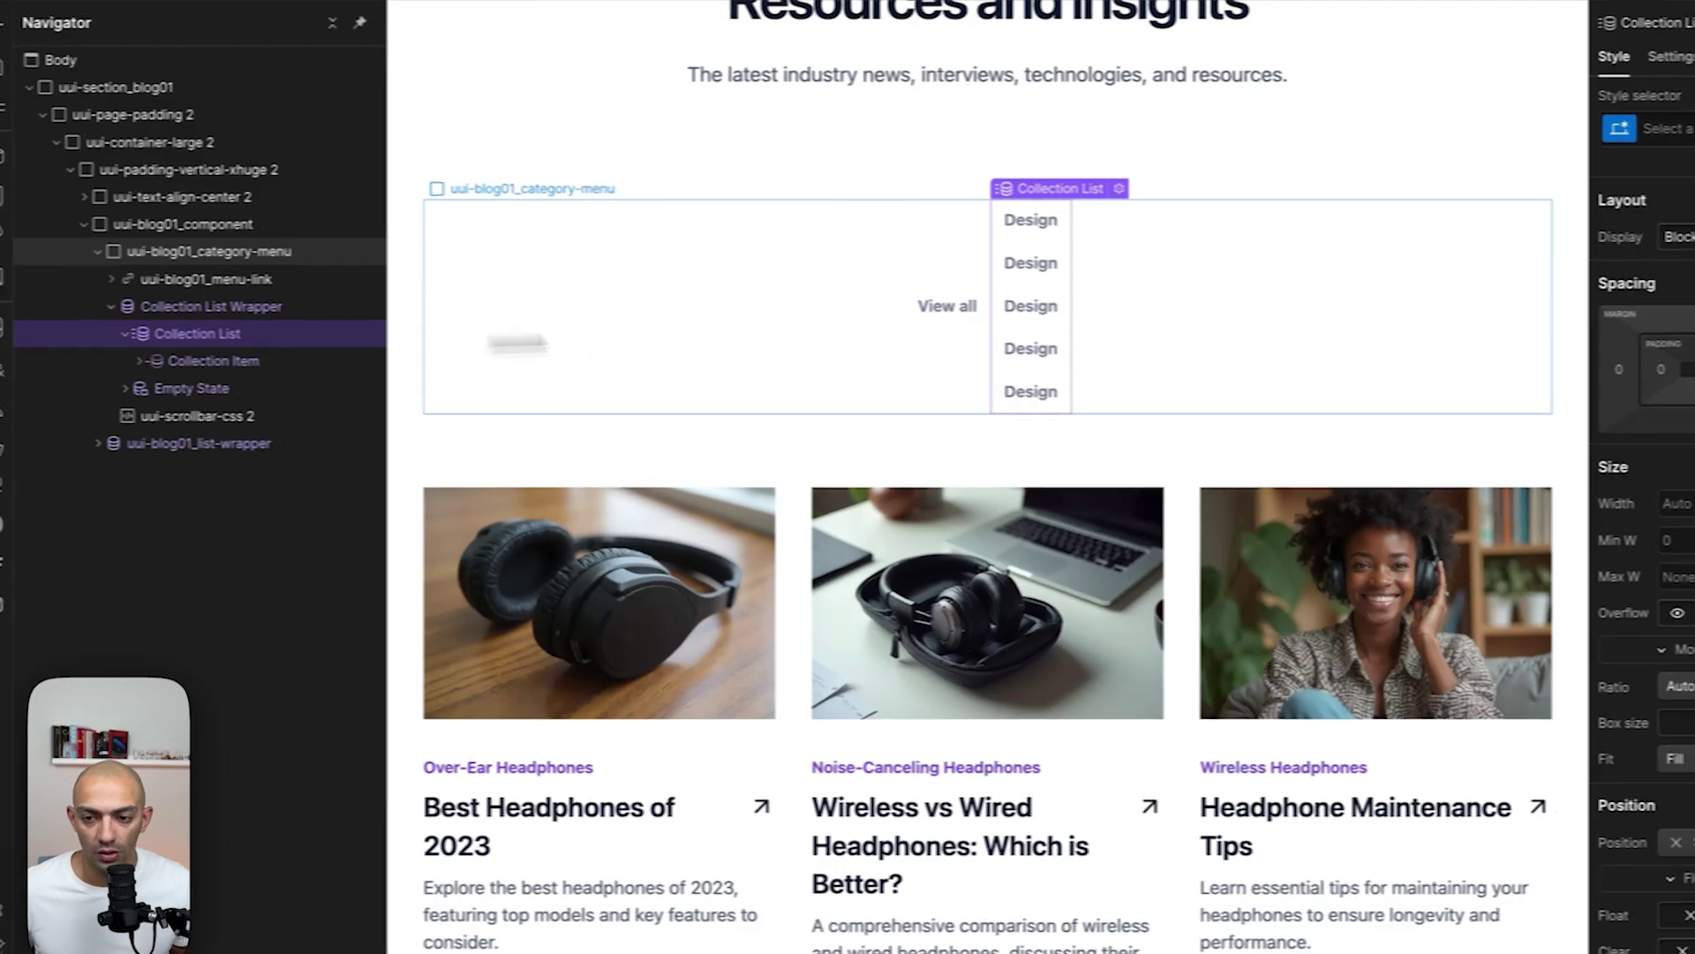
pyautogui.click(1664, 129)
pyautogui.write('uui-blog01_')
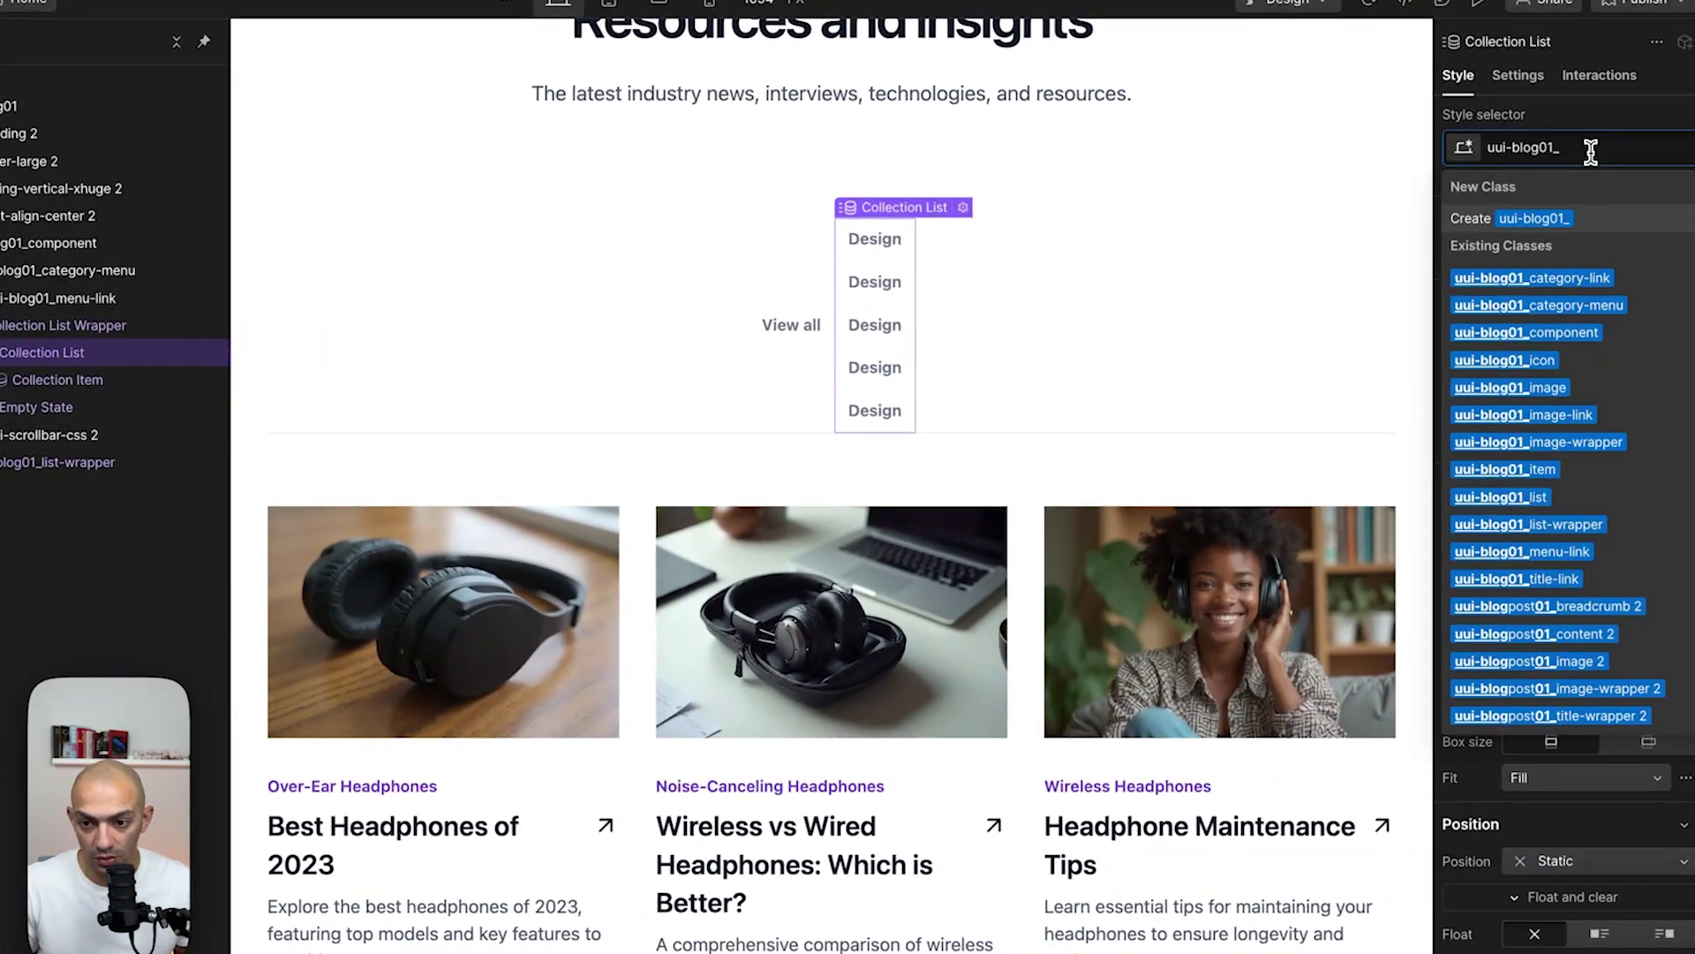
pyautogui.write('filt')
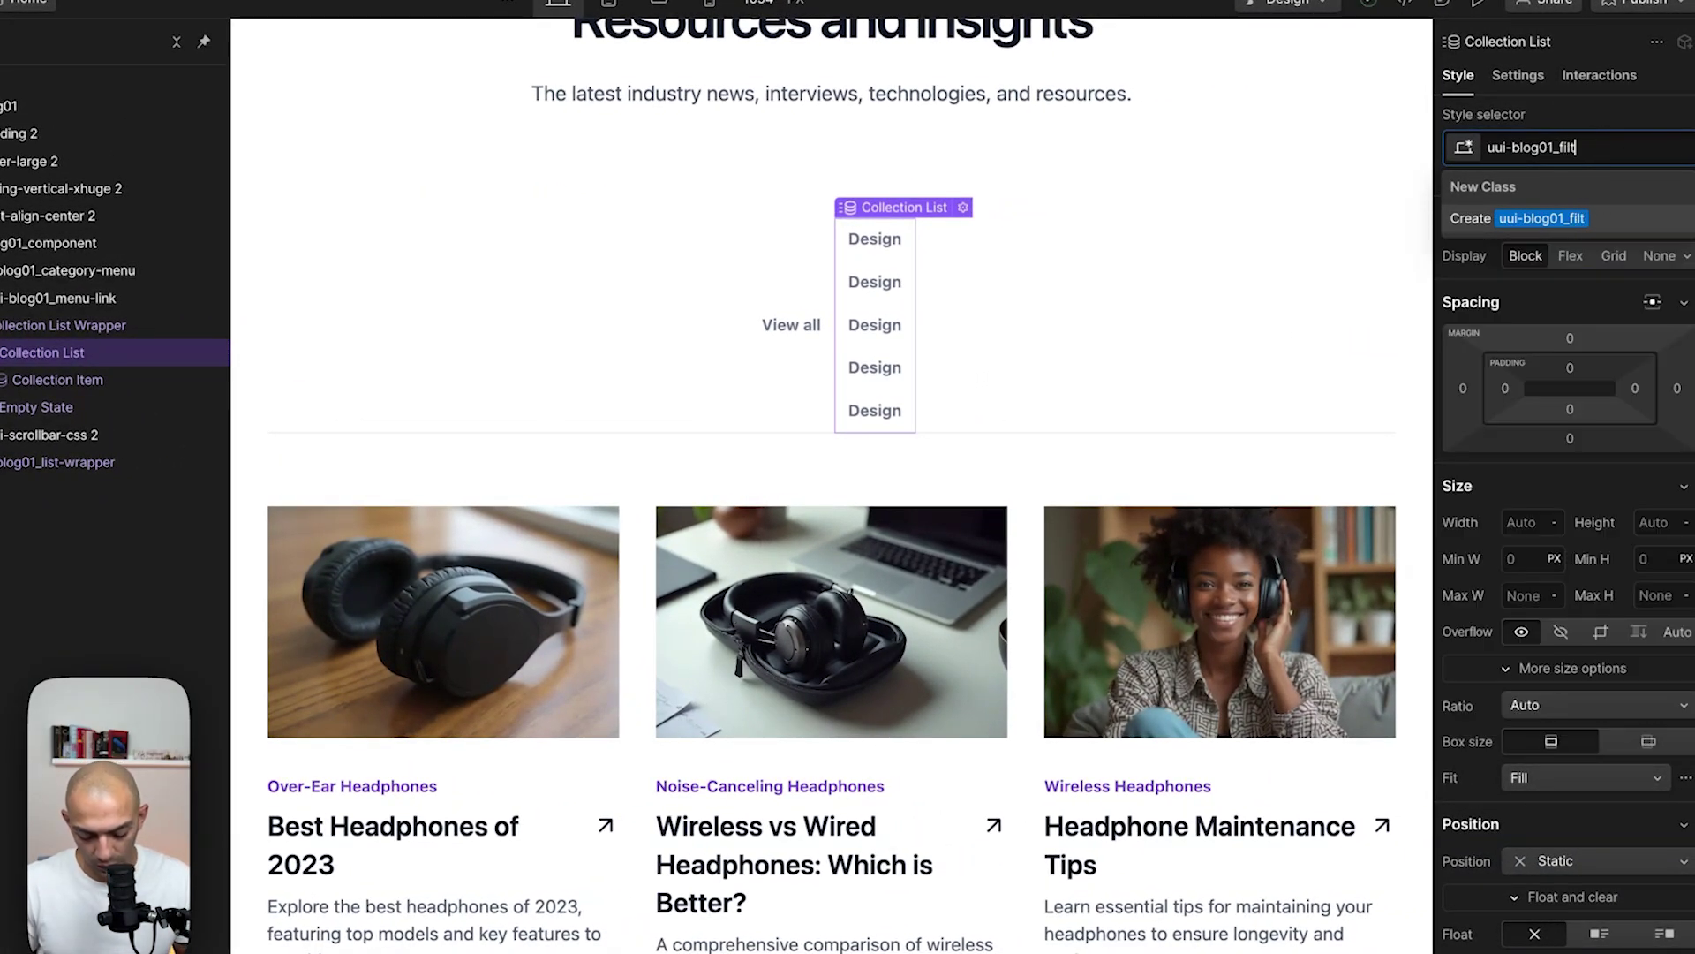
pyautogui.write('er-menu')
pyautogui.press('Return')
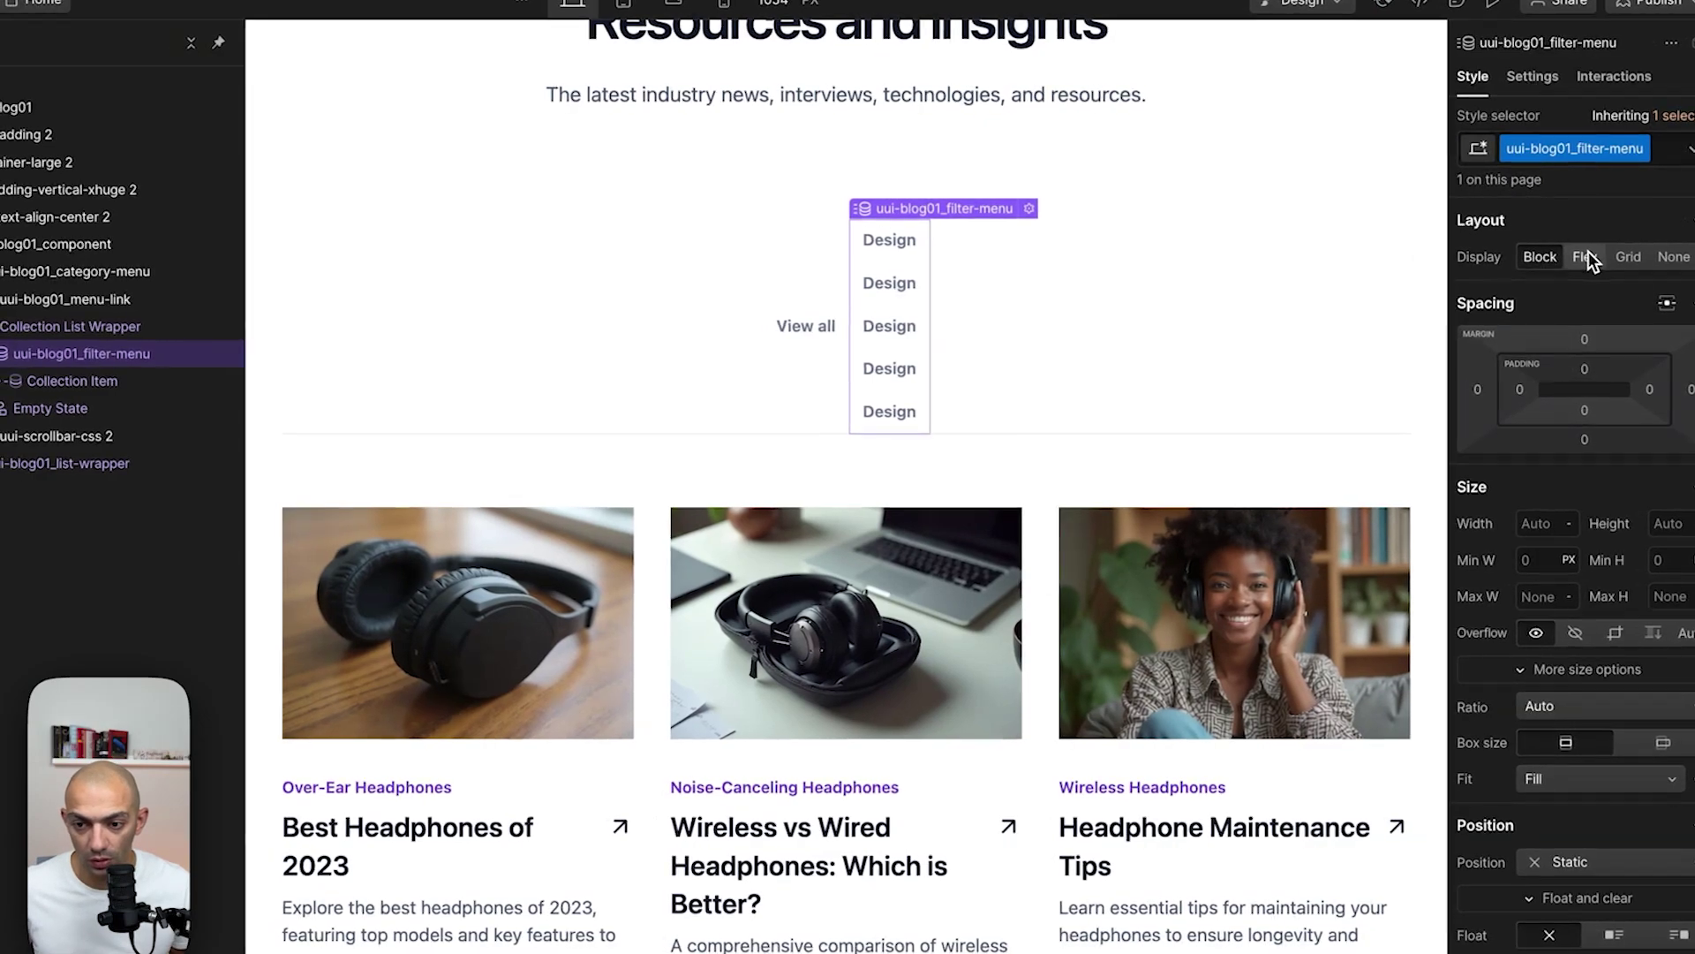
pyautogui.click(1571, 255)
pyautogui.click(1260, 283)
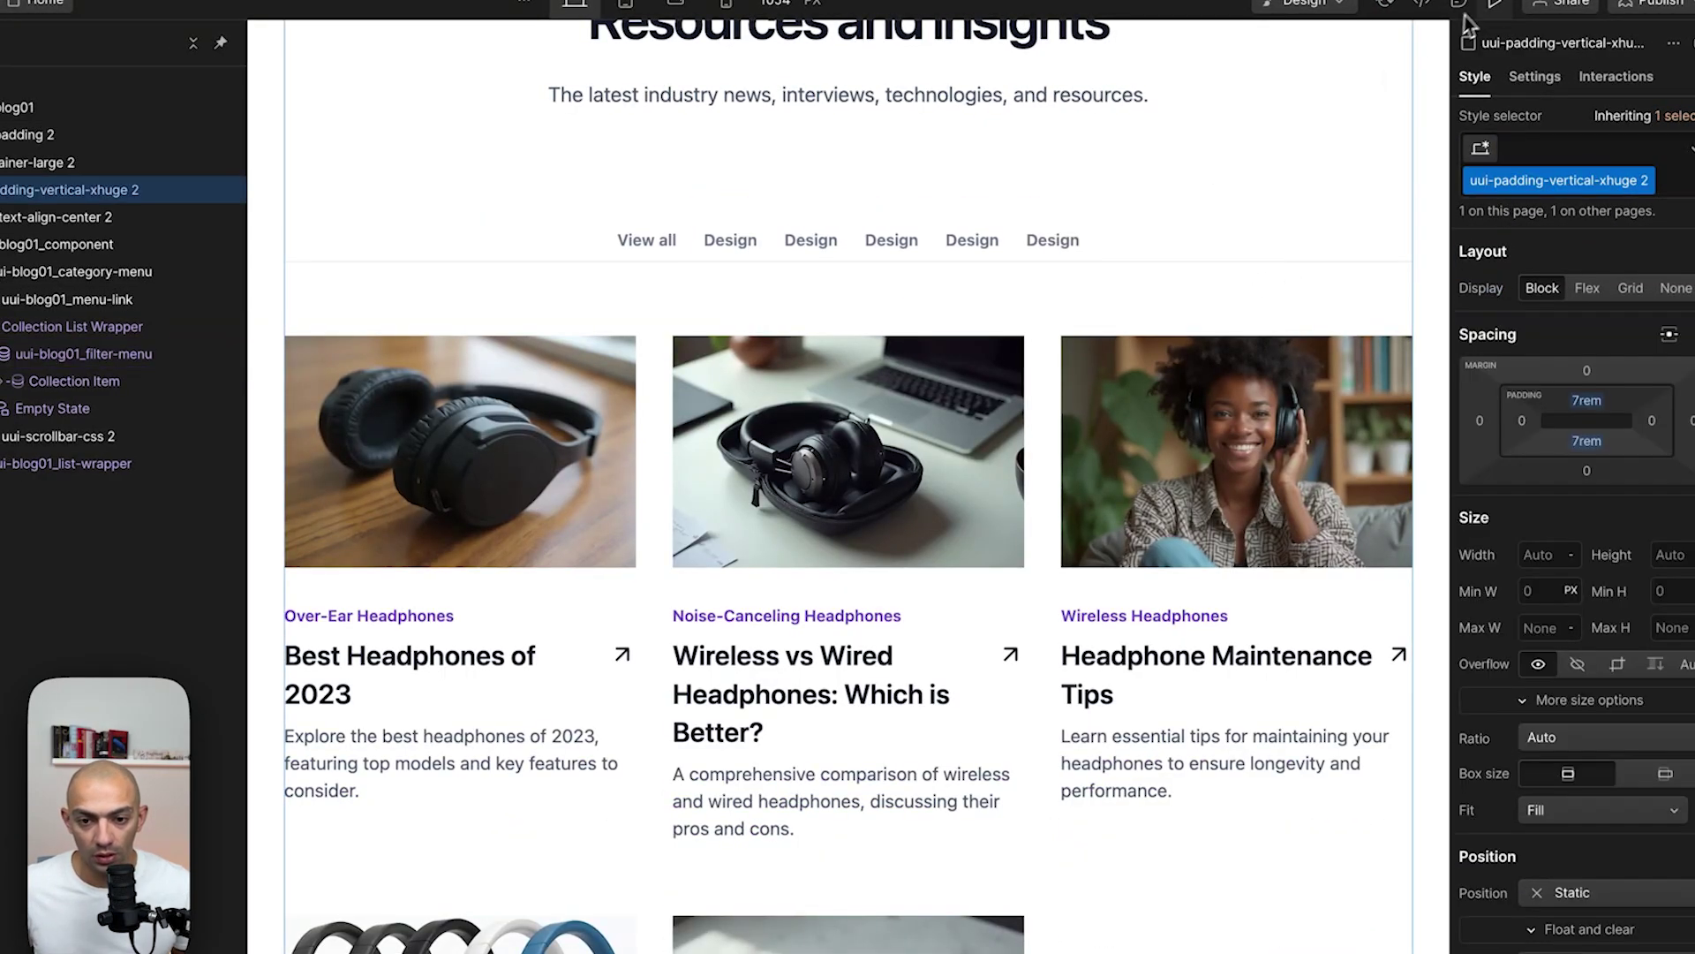
# Bind the text block of the collection's menu link to the Name field of Categories.
pyautogui.click(952, 246)
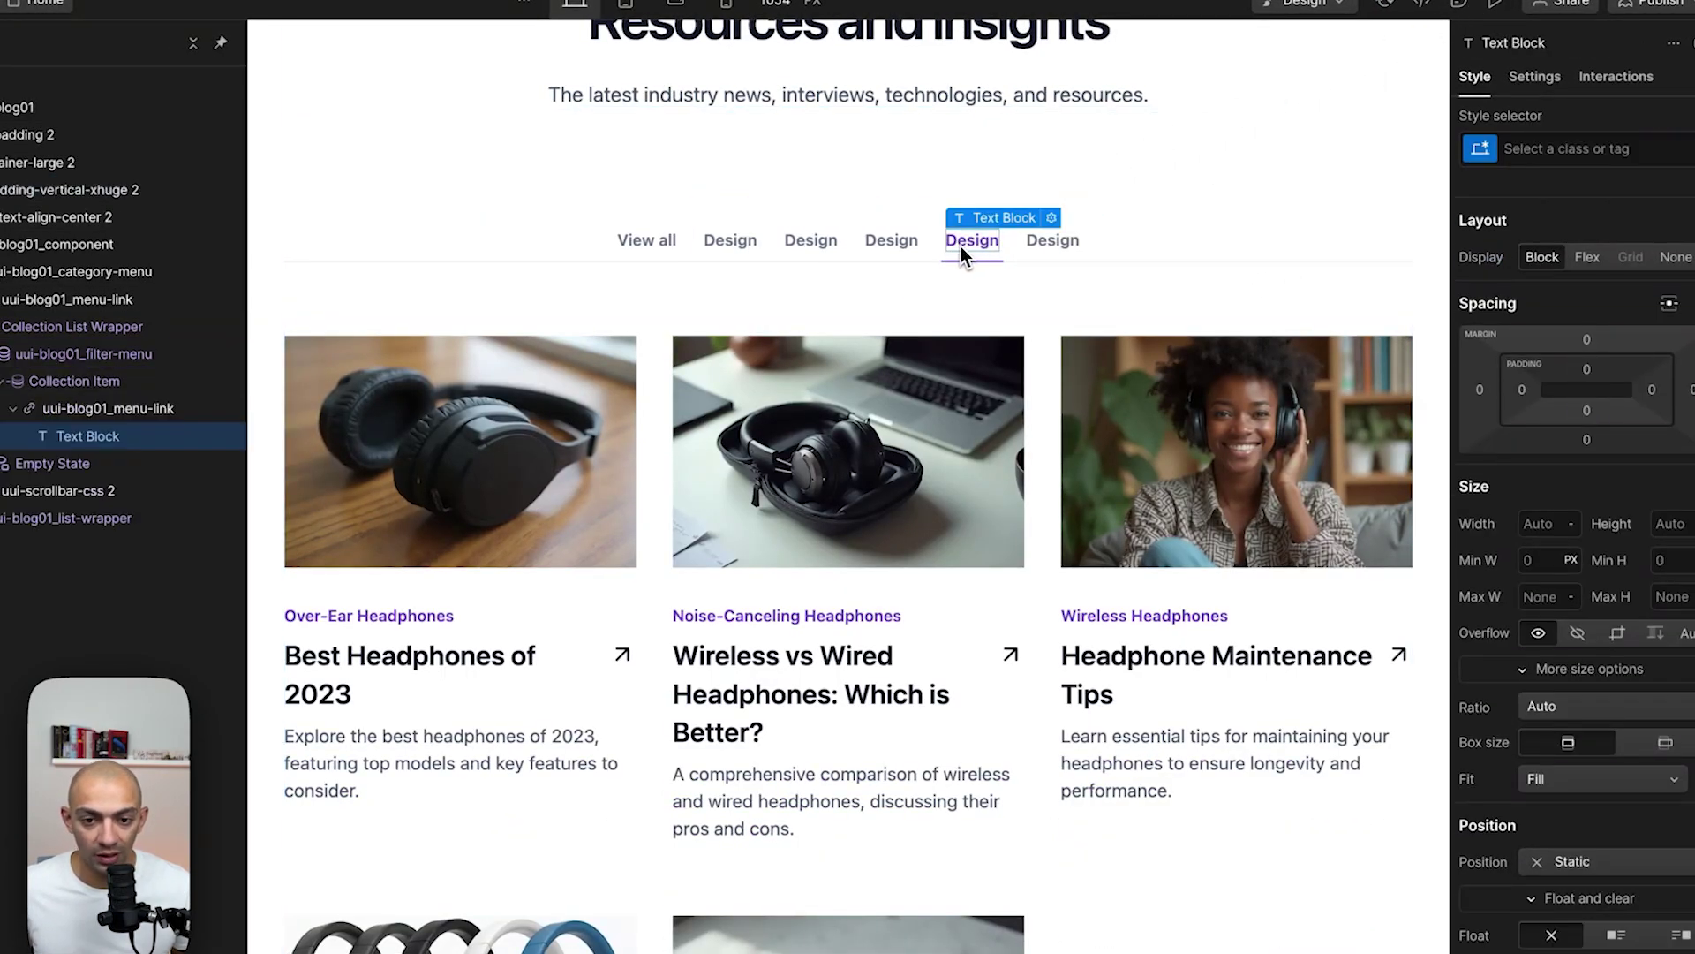
pyautogui.click(1052, 220)
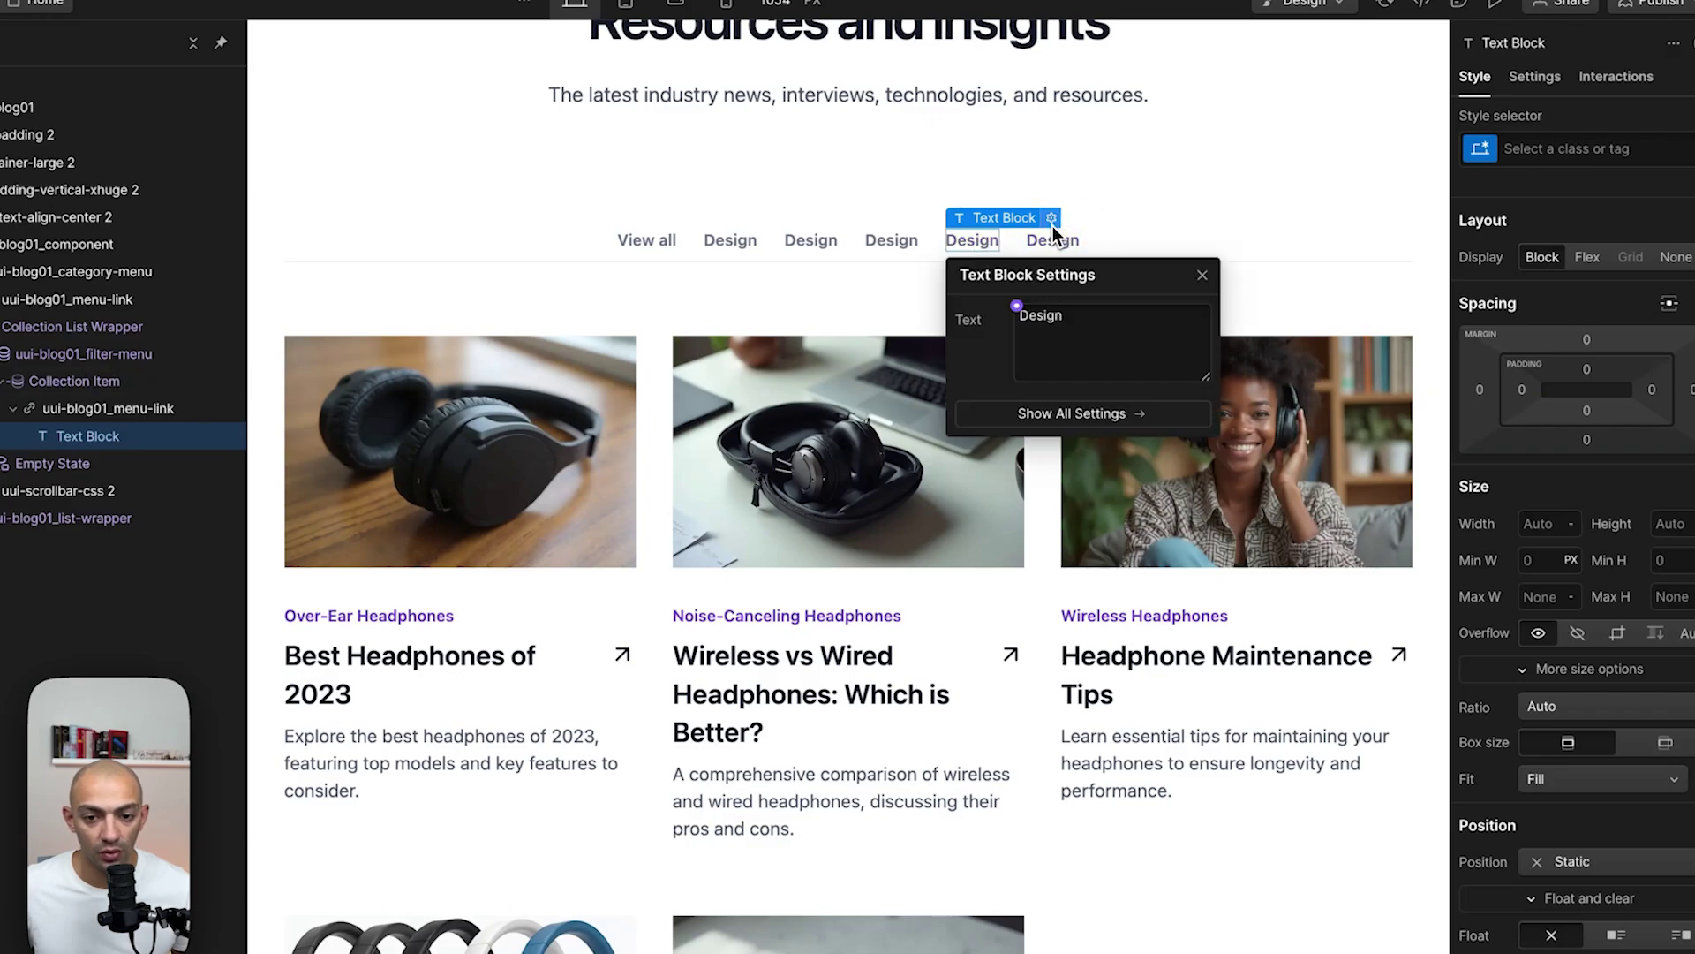
pyautogui.click(1016, 308)
pyautogui.click(1046, 392)
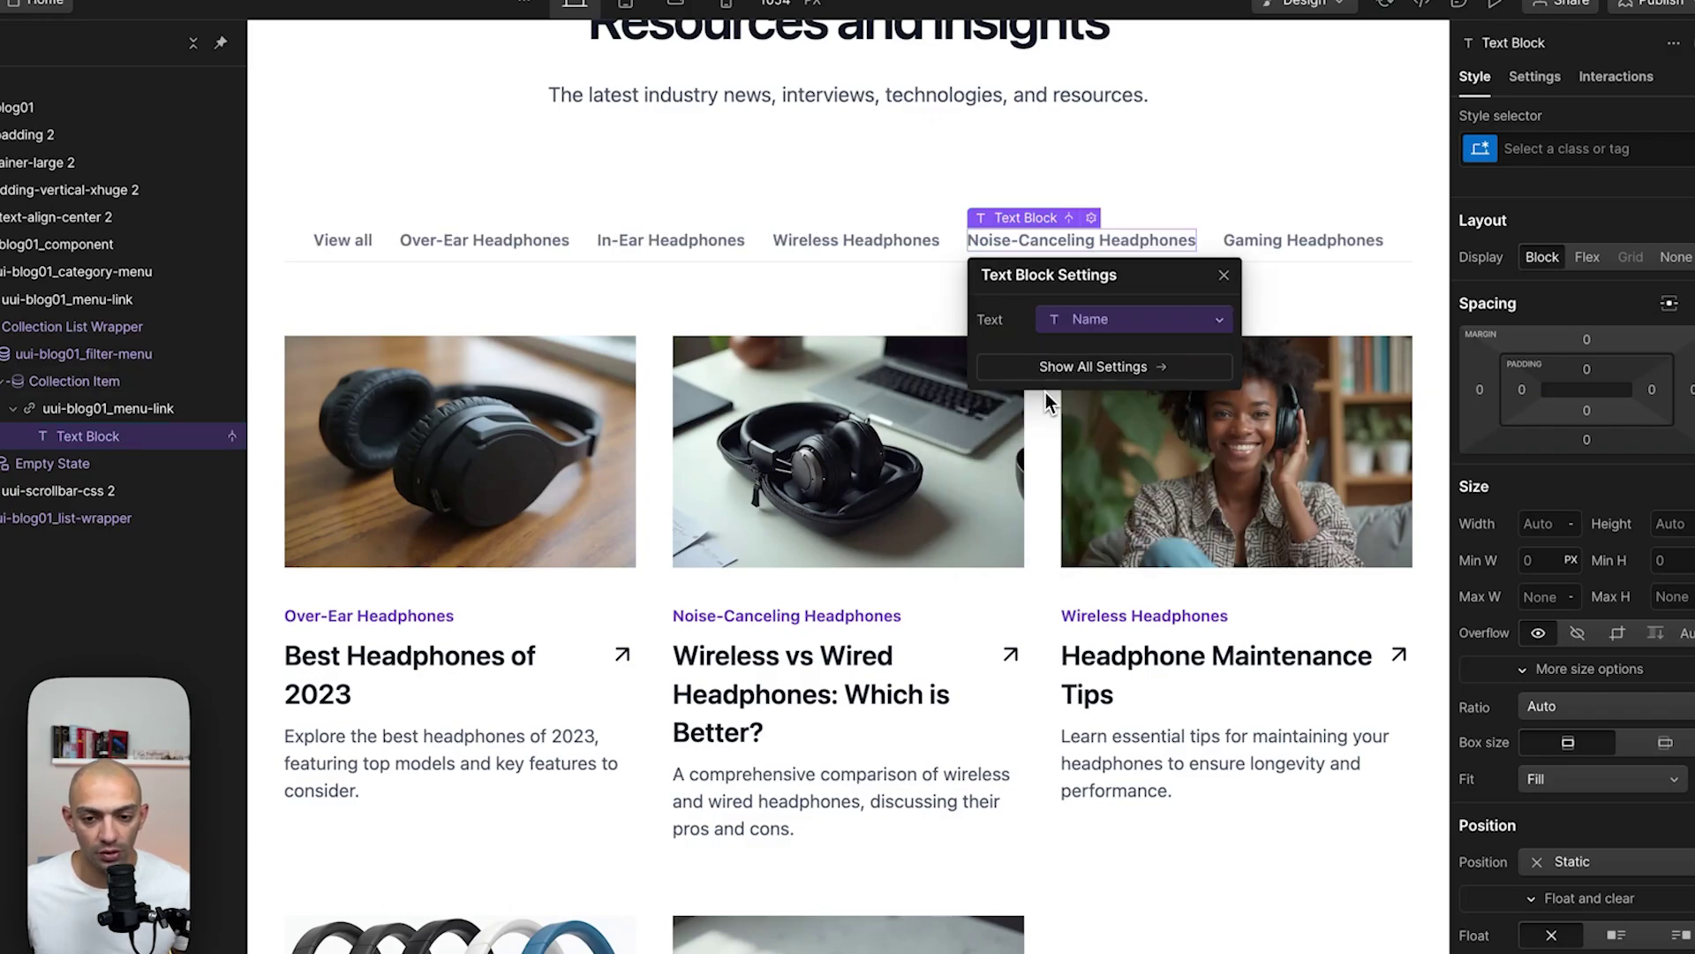
pyautogui.click(1162, 208)
pyautogui.click(1520, 5)
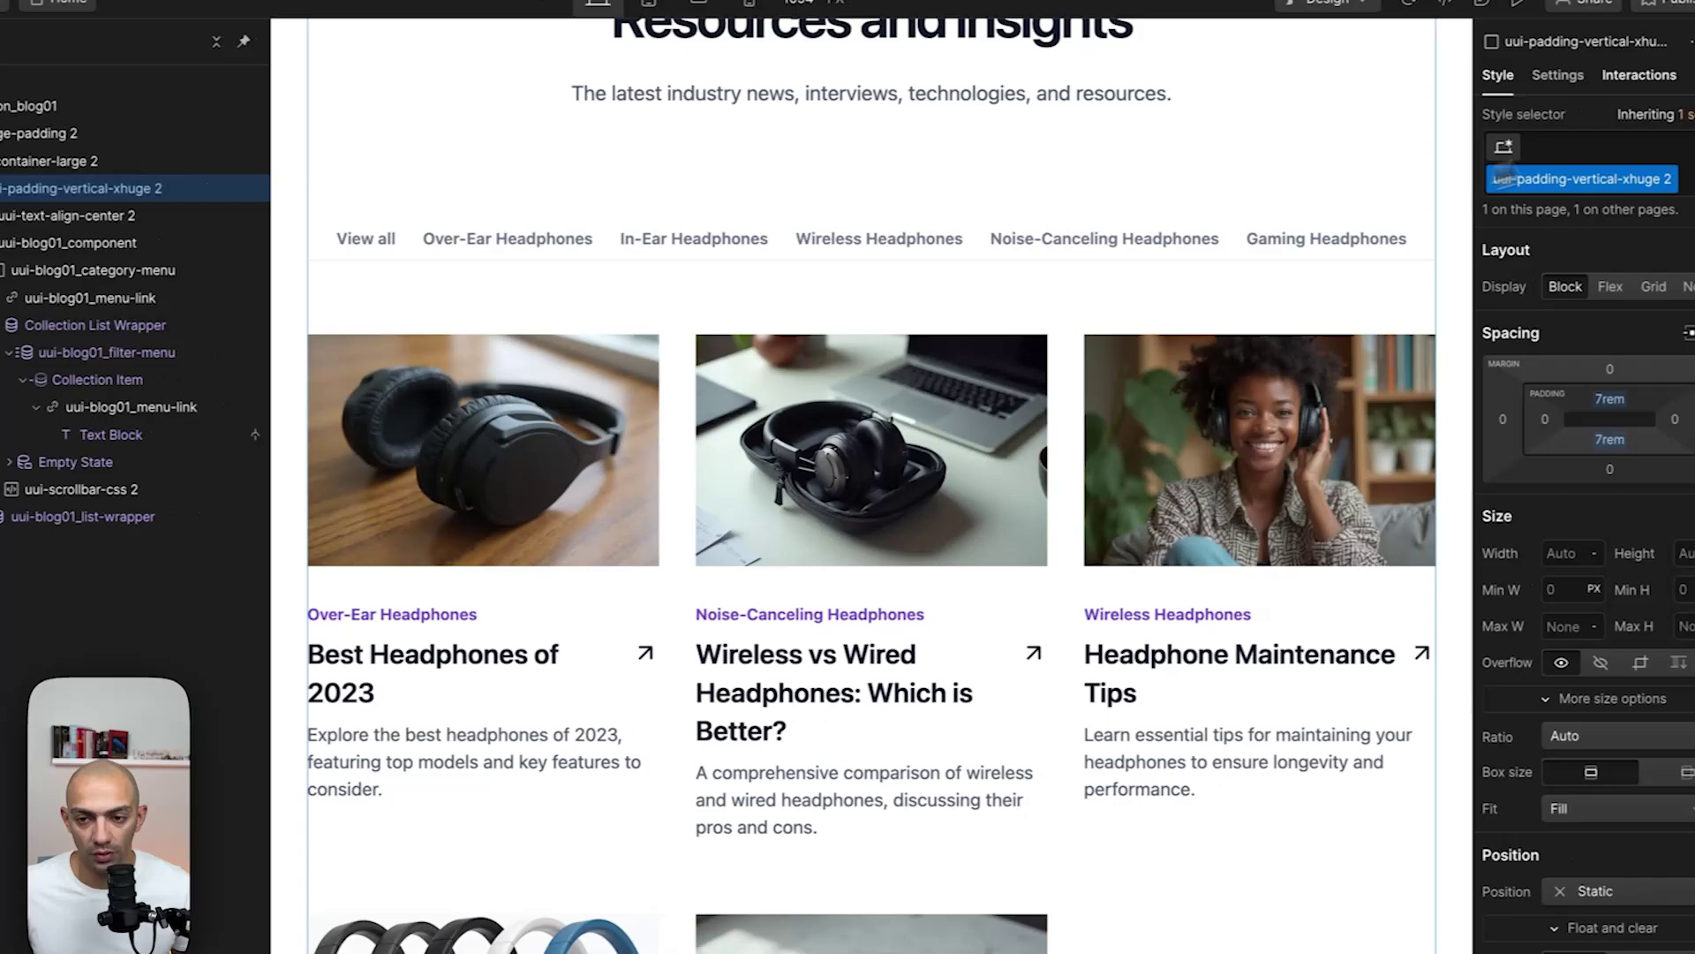
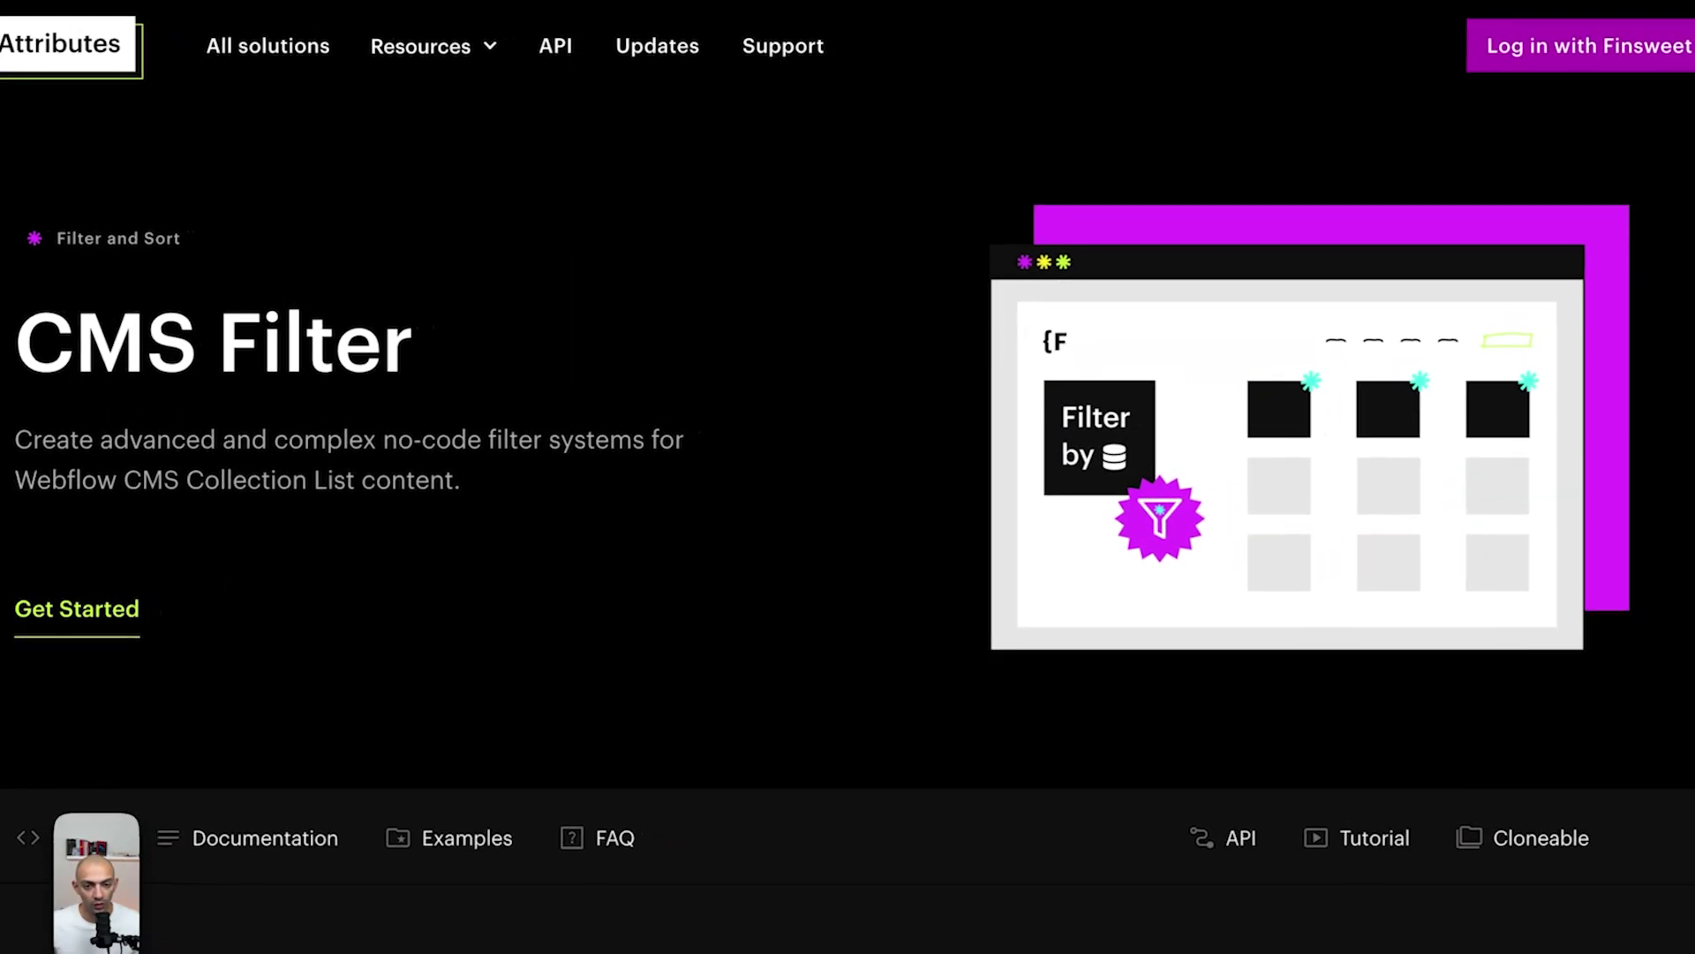
# Copy the CMS Filter script from Step #1 of the Finsweet Attributes CMS Filter page.
pyautogui.press('super+l')
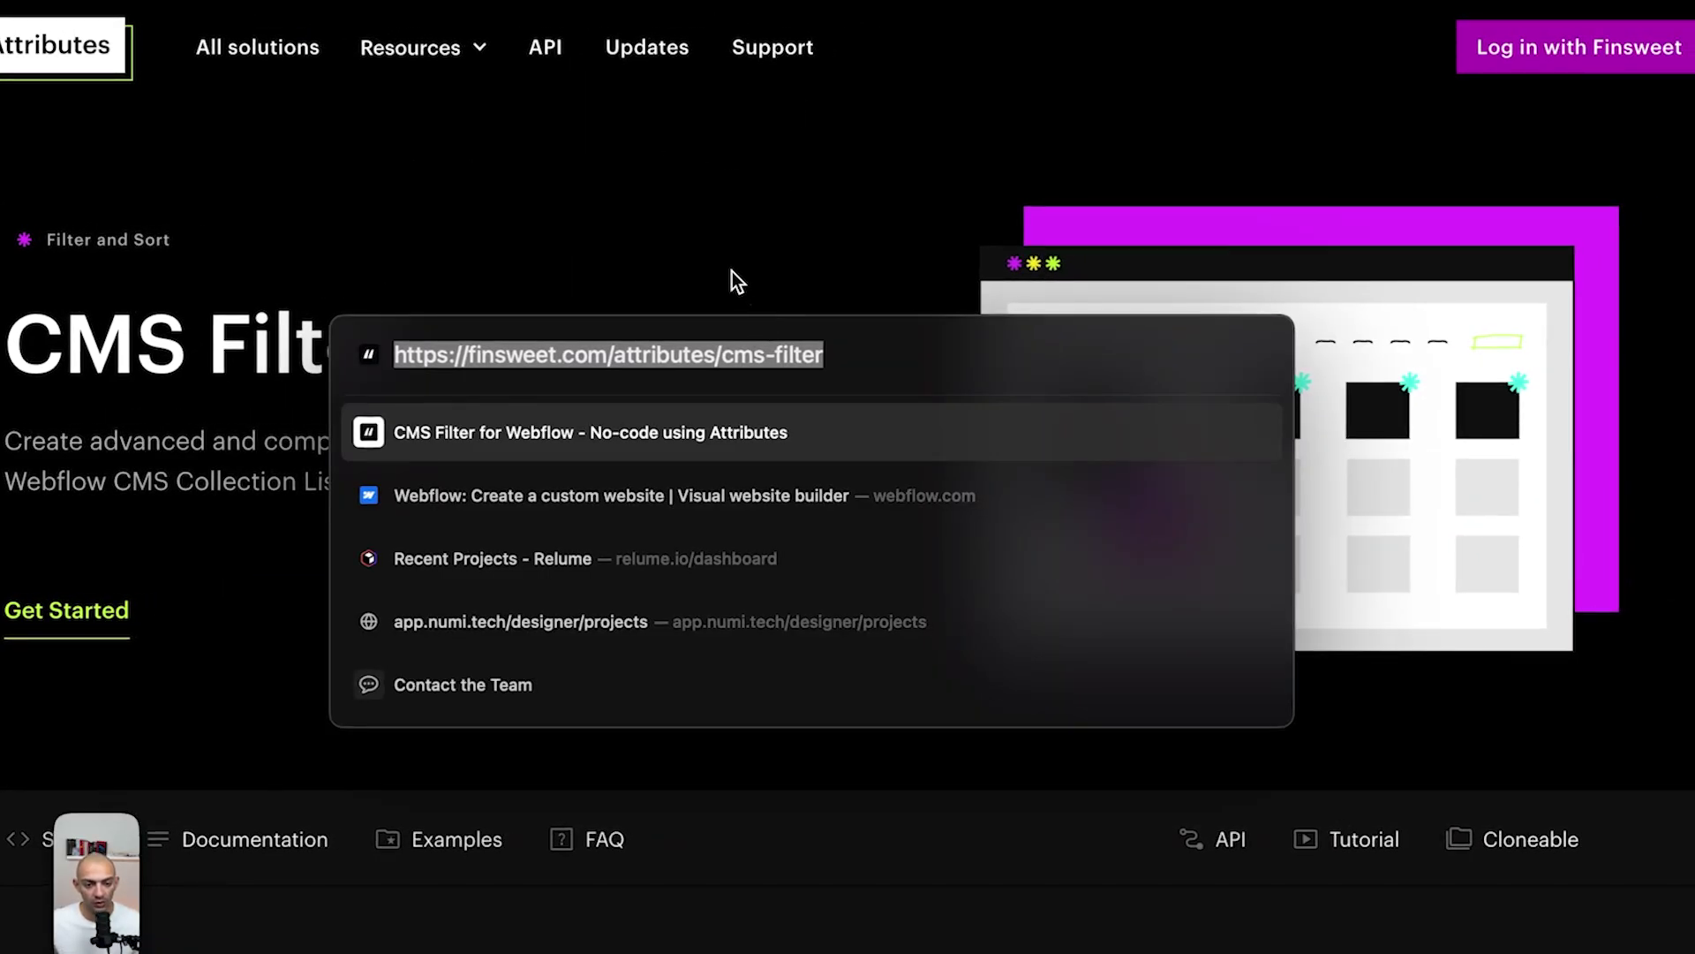
pyautogui.press('super+c')
pyautogui.press('Escape')
pyautogui.scroll(-7, 813, 558)
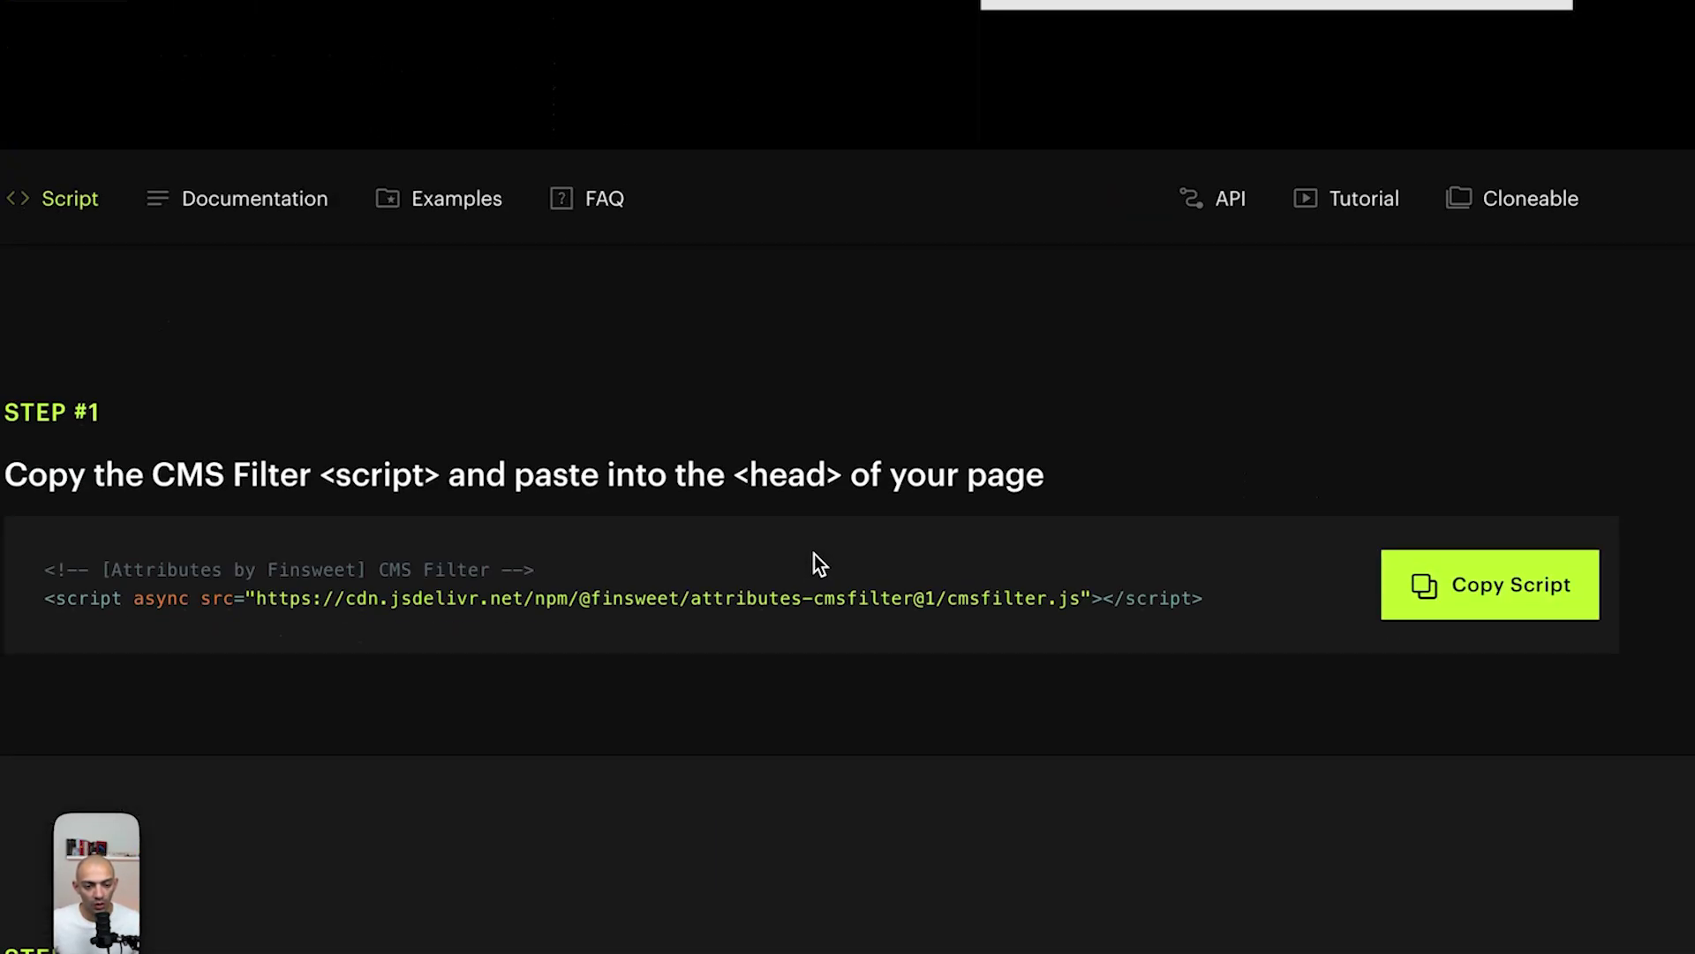
pyautogui.scroll(-5, 815, 561)
pyautogui.scroll(-5, 814, 554)
pyautogui.scroll(5, 814, 554)
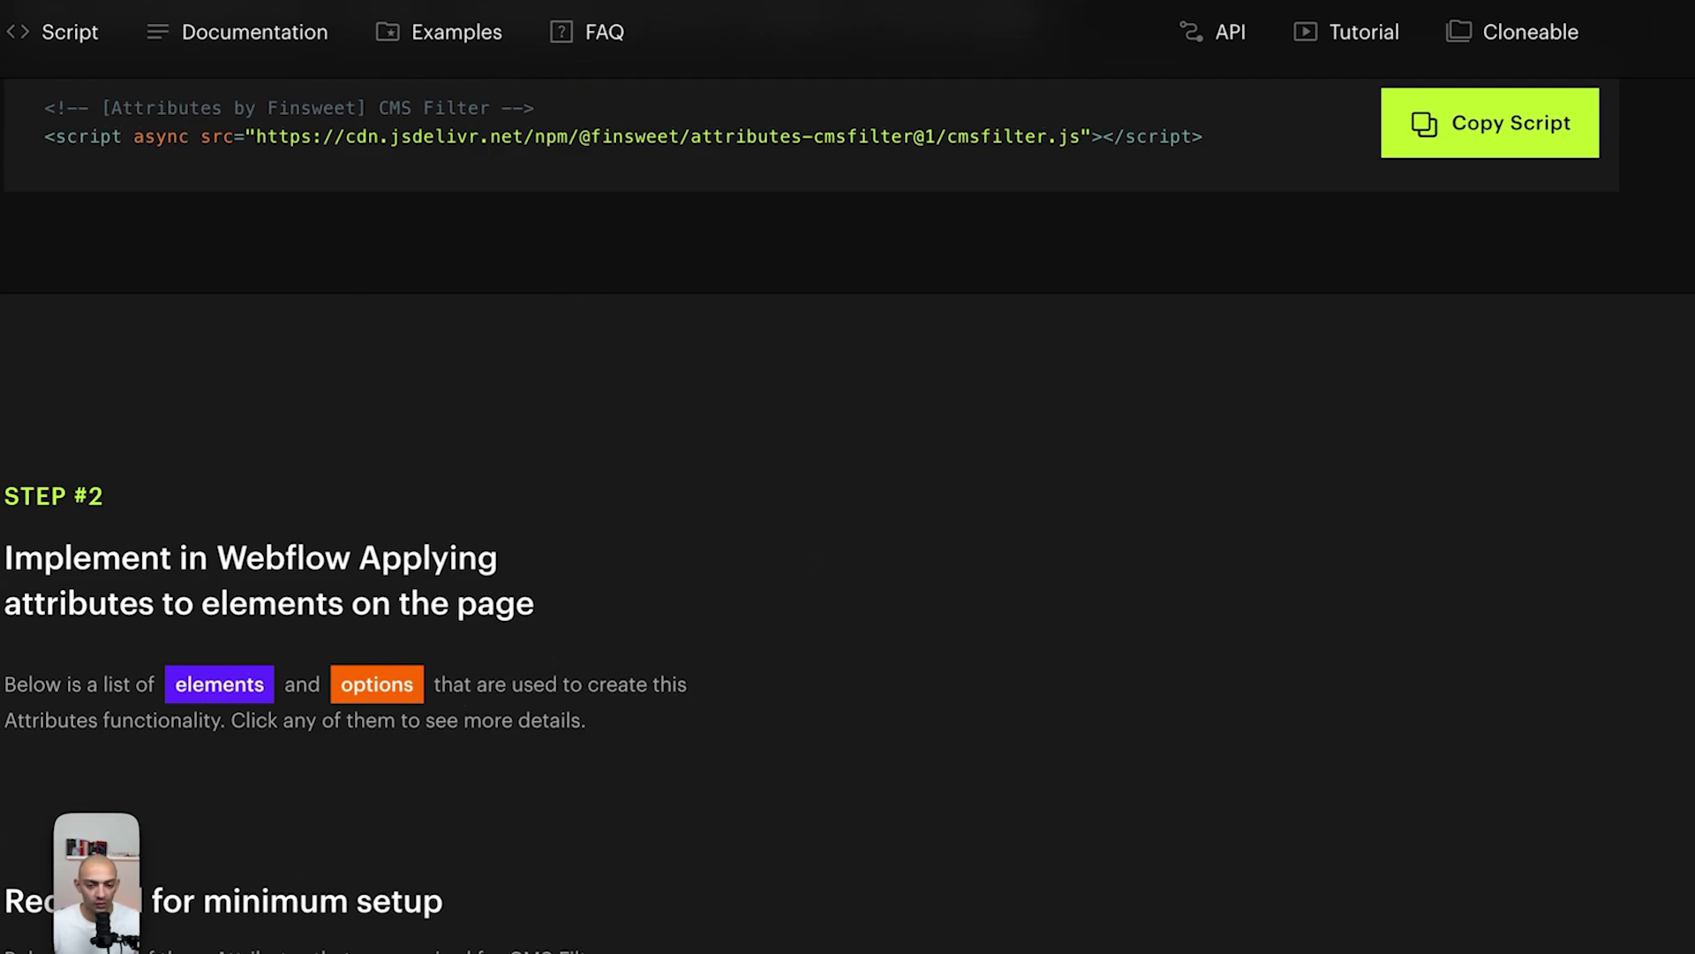
pyautogui.scroll(2, 830, 554)
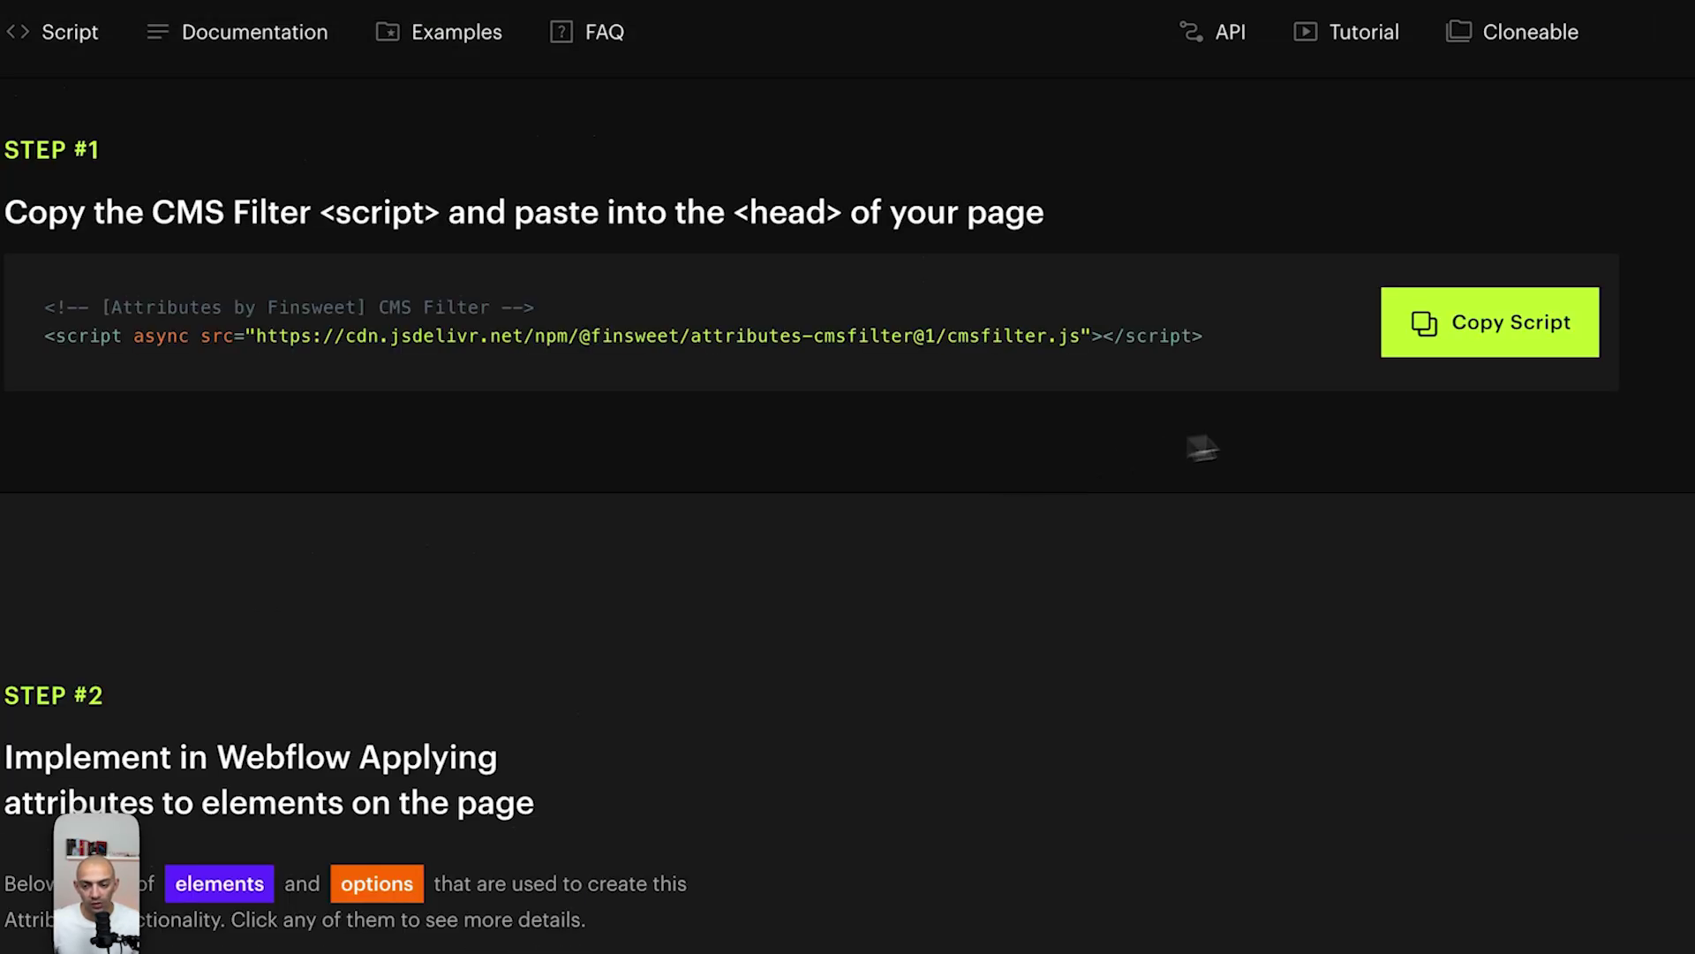
pyautogui.click(1511, 343)
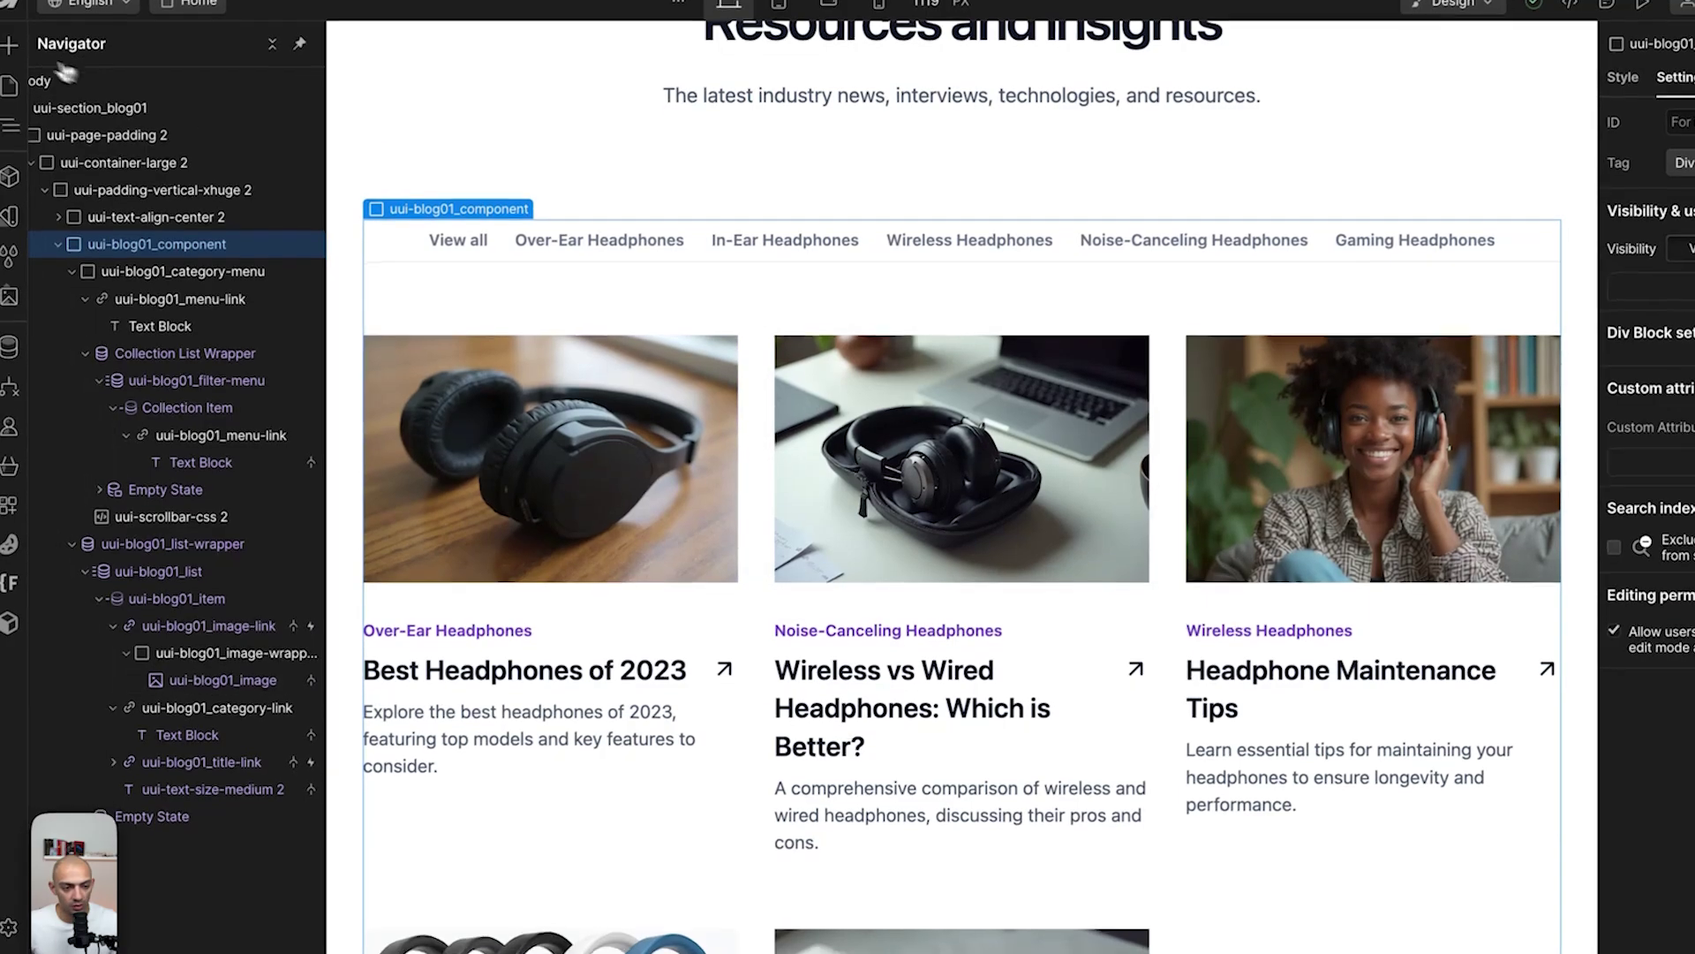
# In Webflow, paste the CMS Filter script into the Home page's custom code before the </body> tag and save.
pyautogui.click(9, 86)
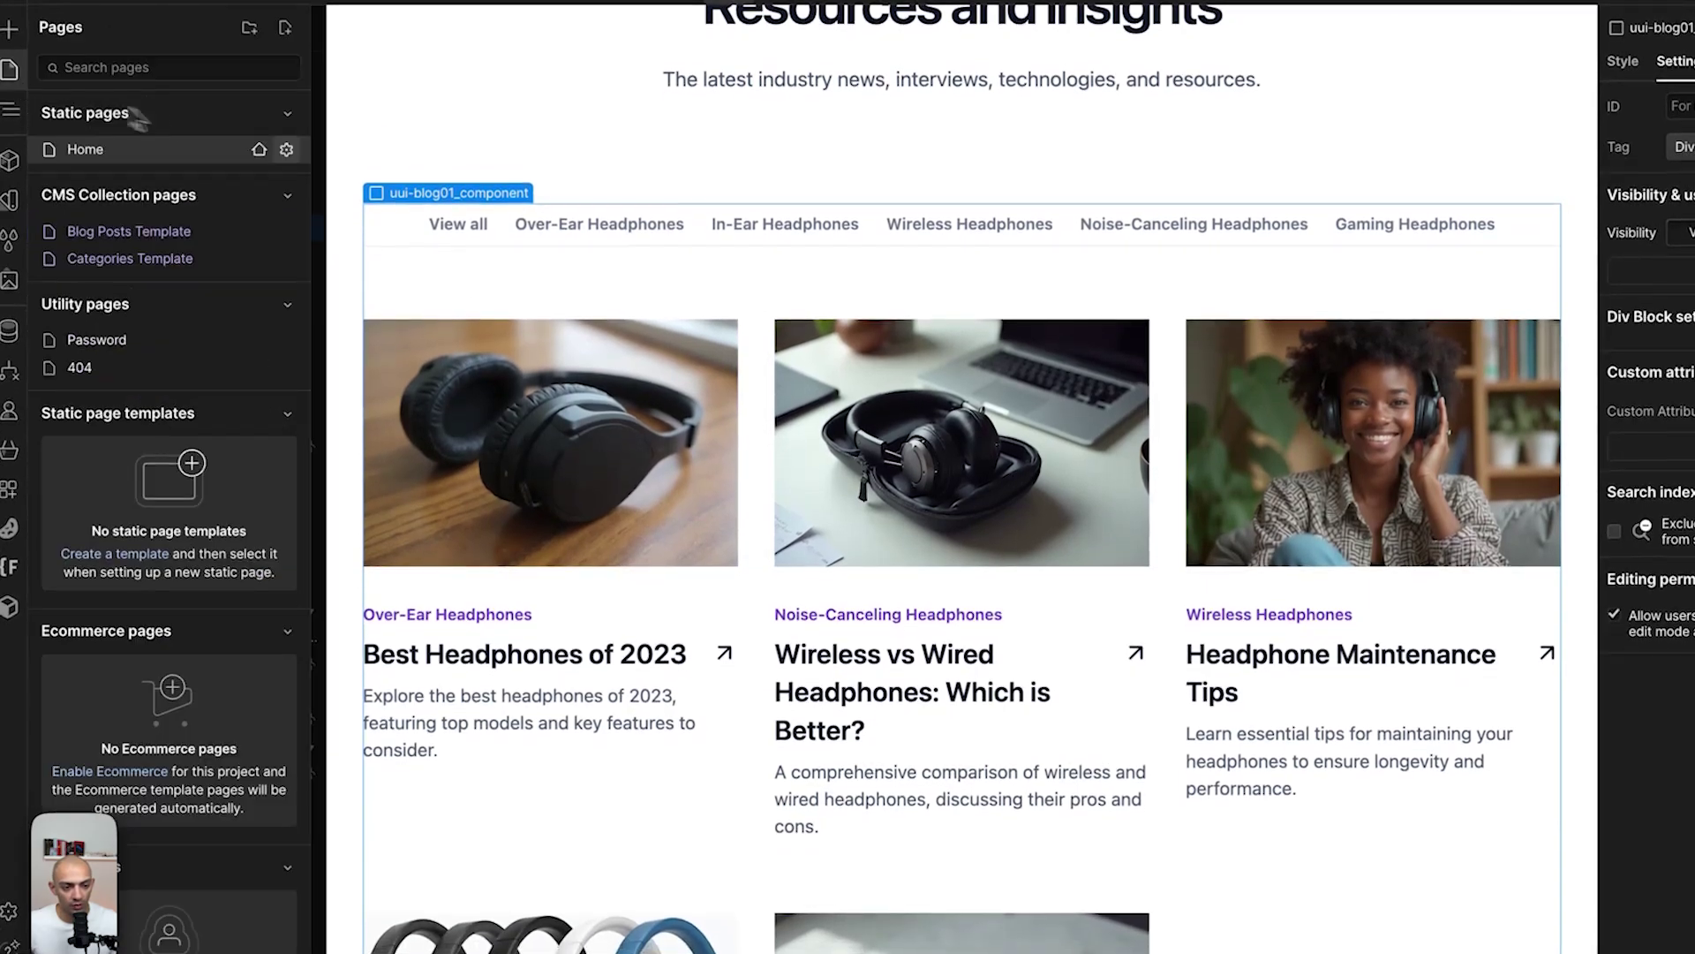
pyautogui.click(284, 166)
pyautogui.scroll(-10, 638, 556)
pyautogui.click(634, 565)
pyautogui.hotkey('ctrl', 'v')
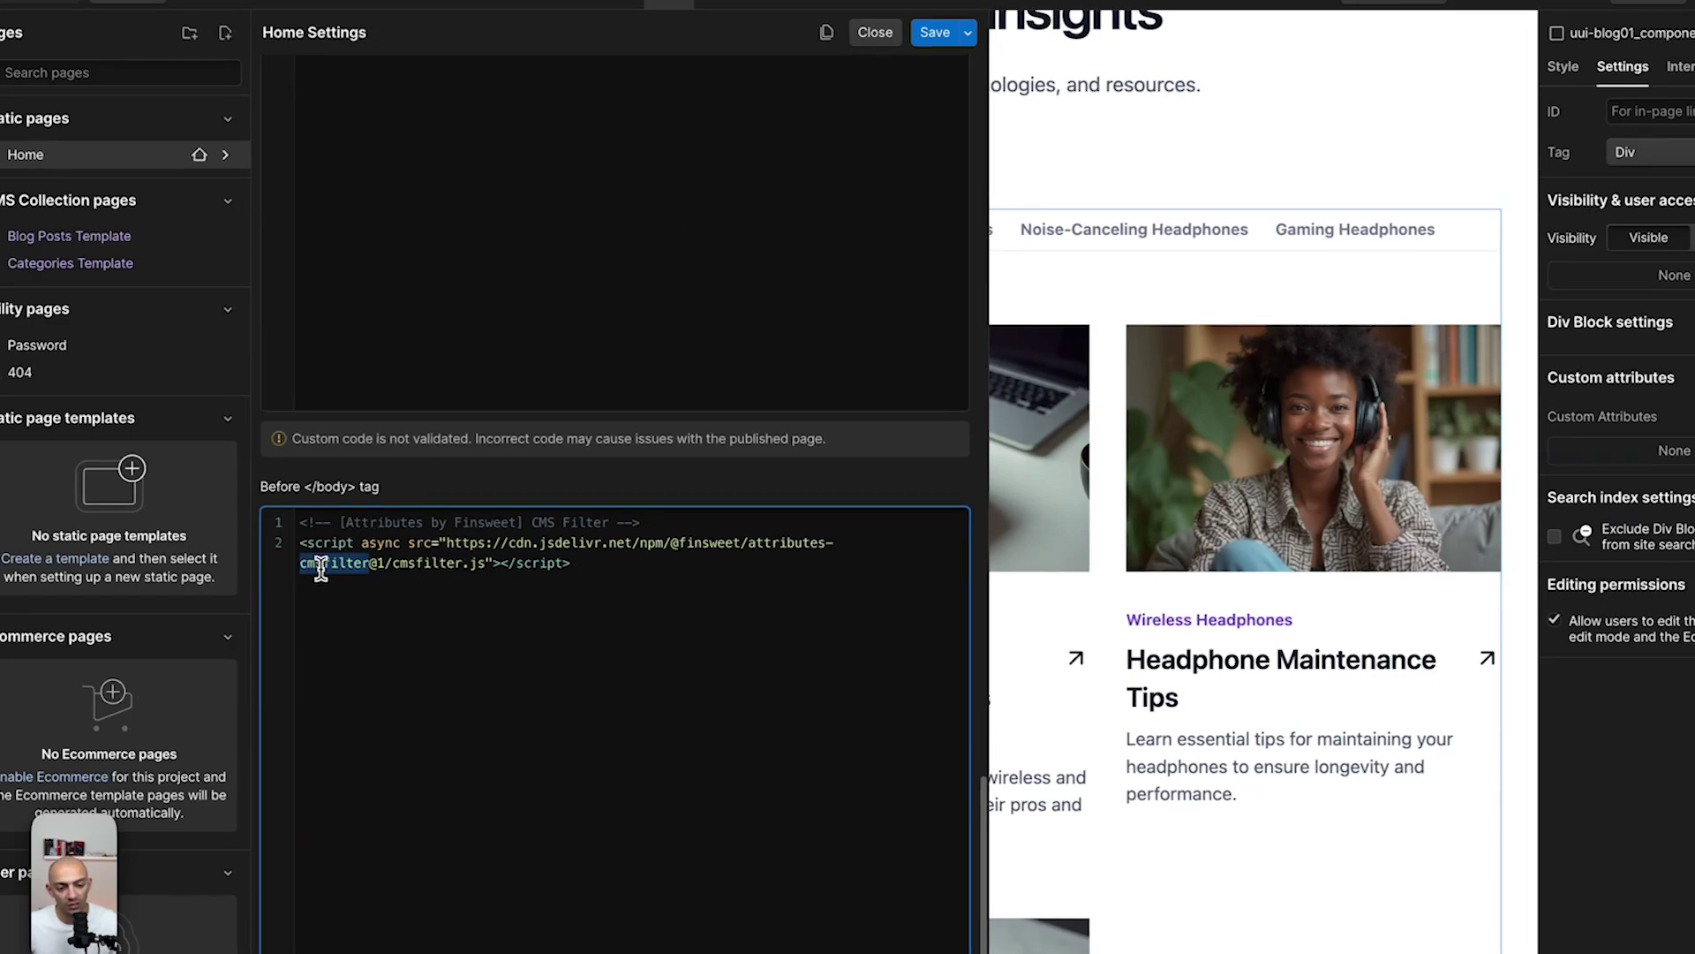
pyautogui.click(935, 32)
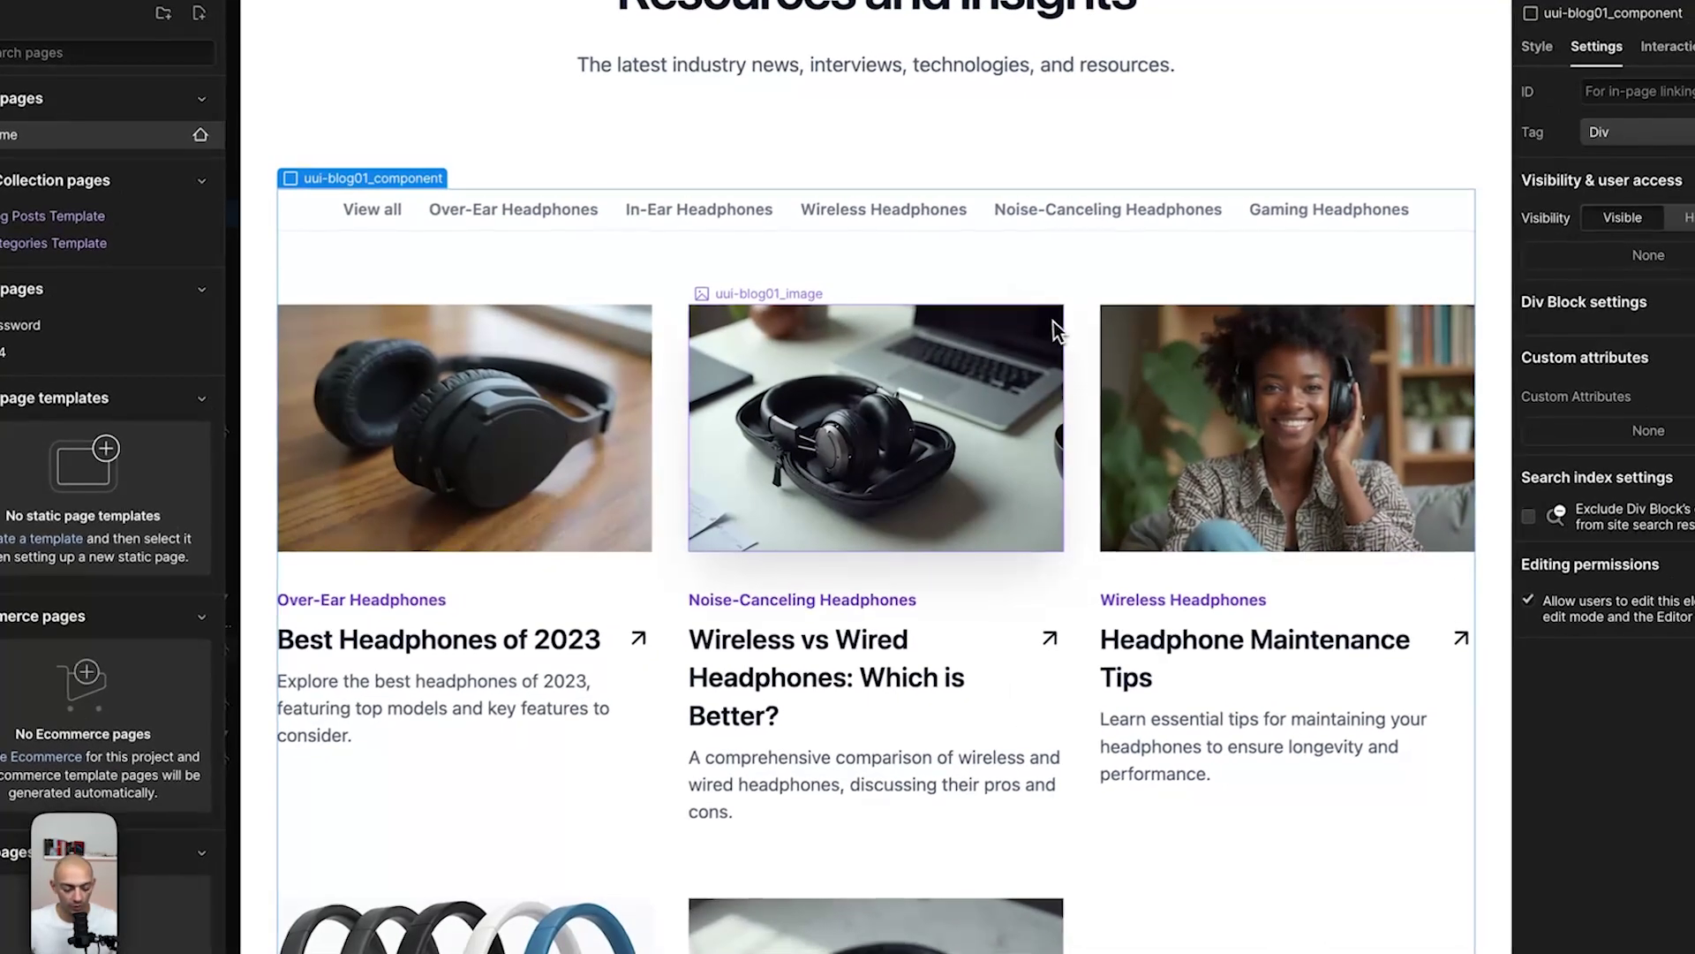
# Switch to the Finsweet CMS Filter documentation and copy the attribute name fs-cmsfilter-element from the LIST entry of Step #2.
pyautogui.hotkey('alt', 'Tab')
pyautogui.scroll(-10, 810, 673)
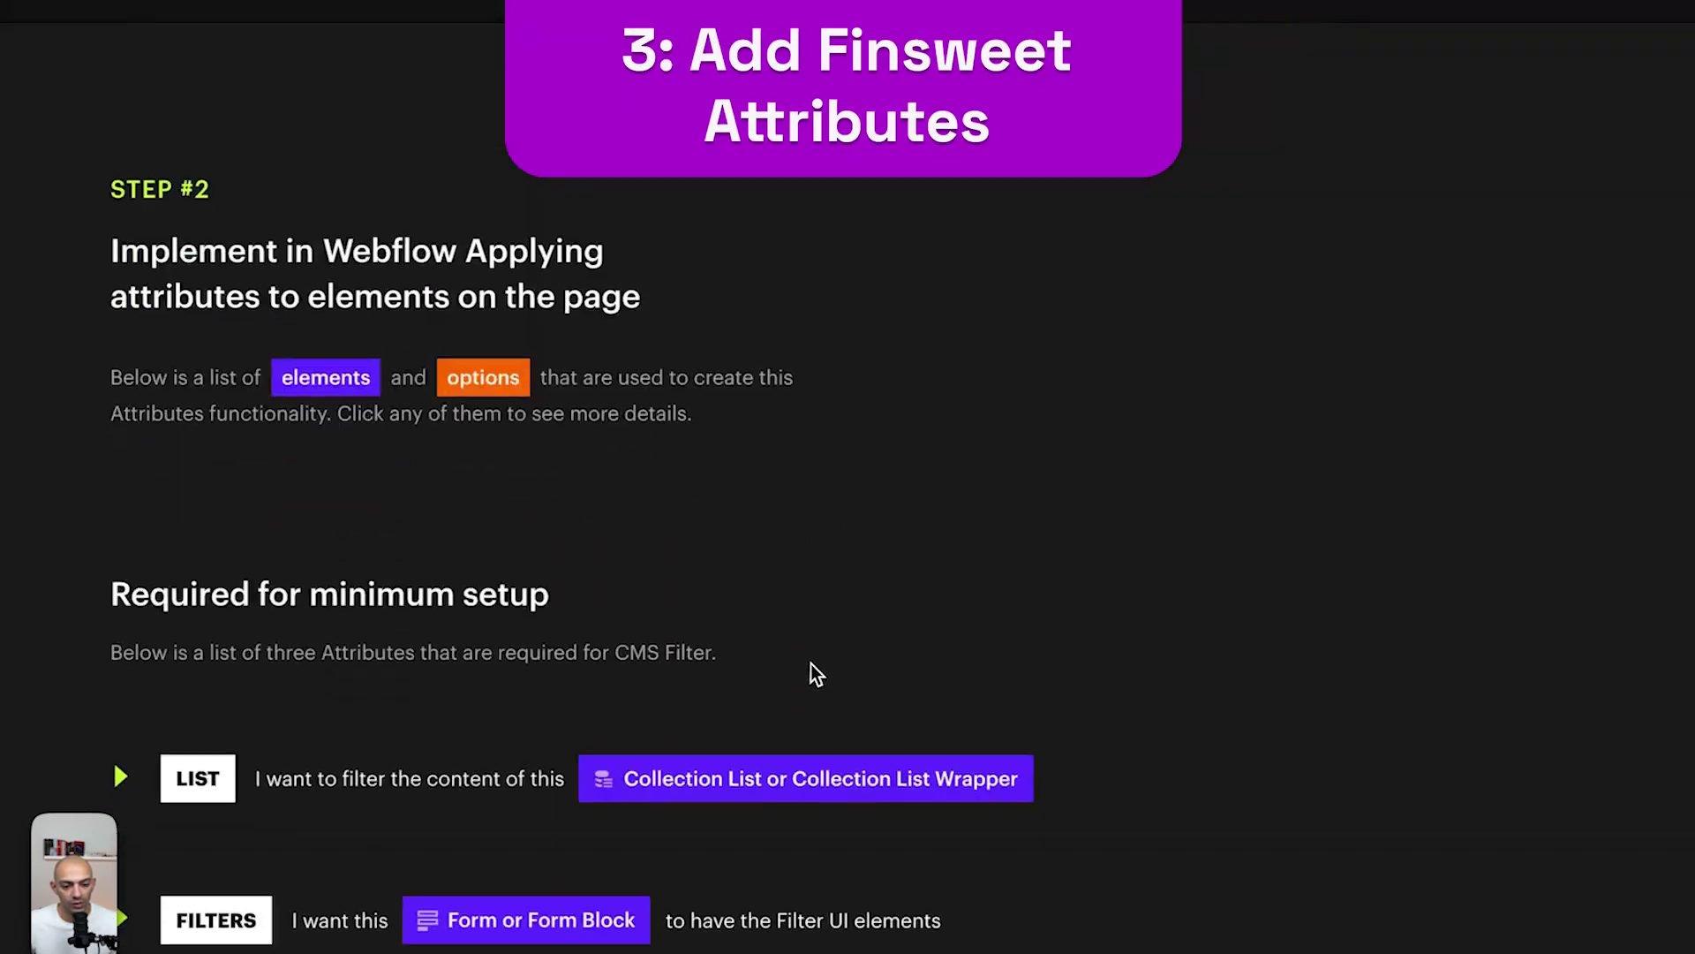
pyautogui.scroll(-2, 815, 674)
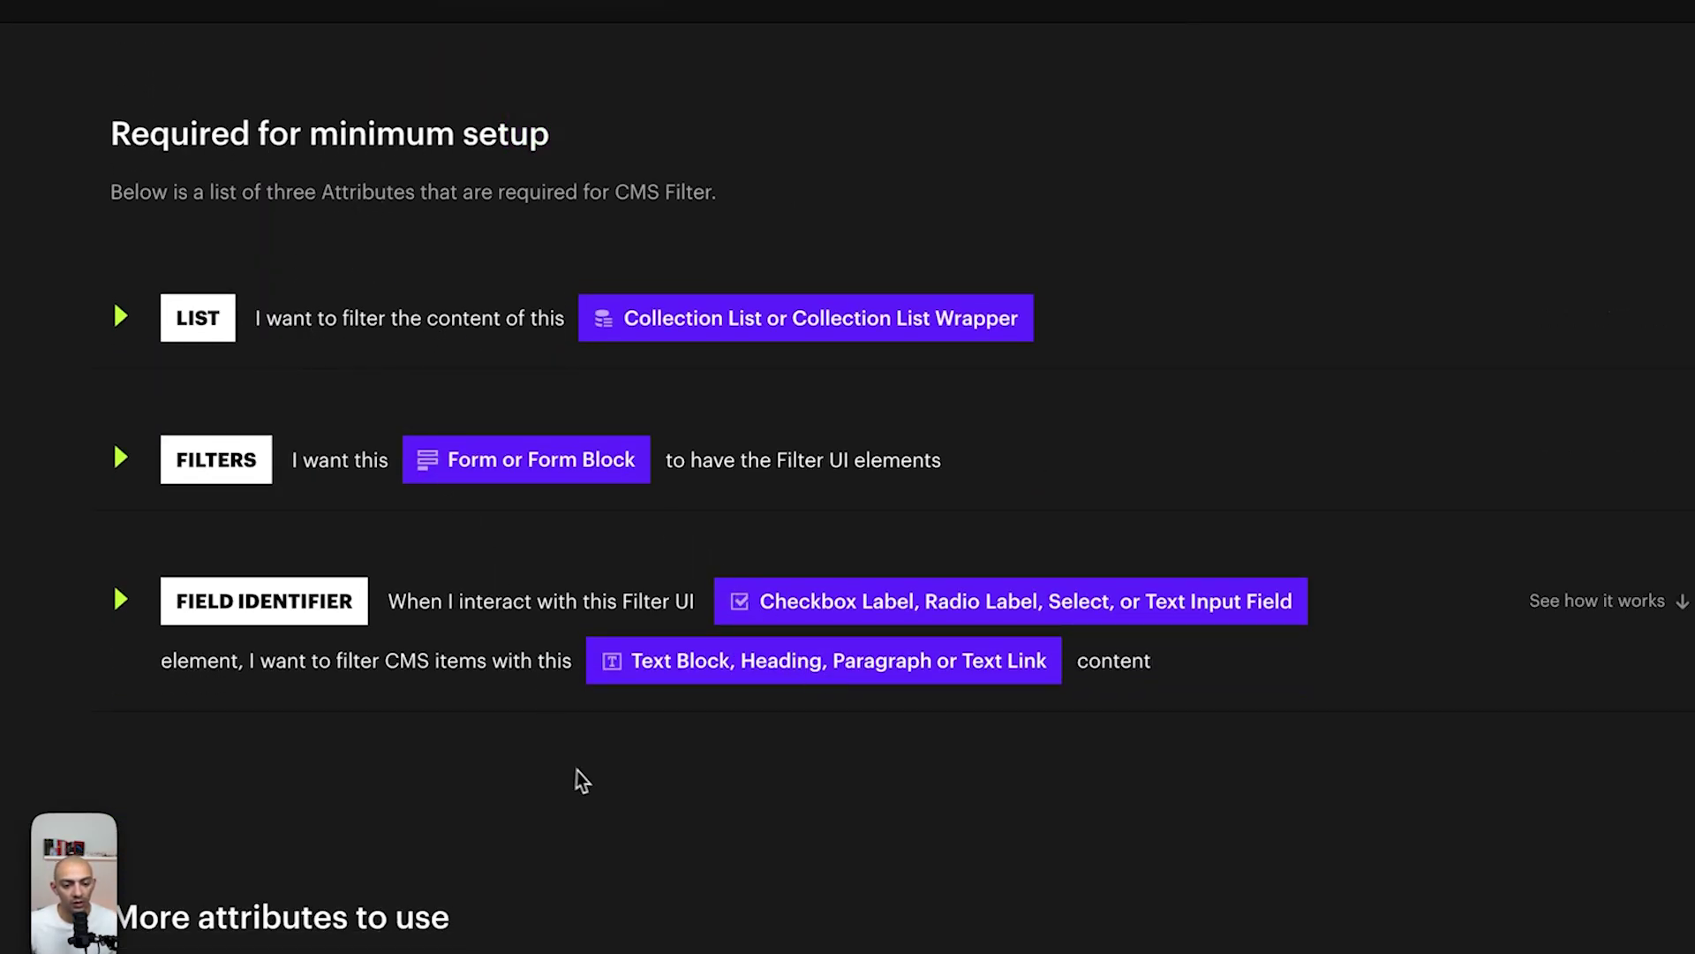
pyautogui.click(494, 327)
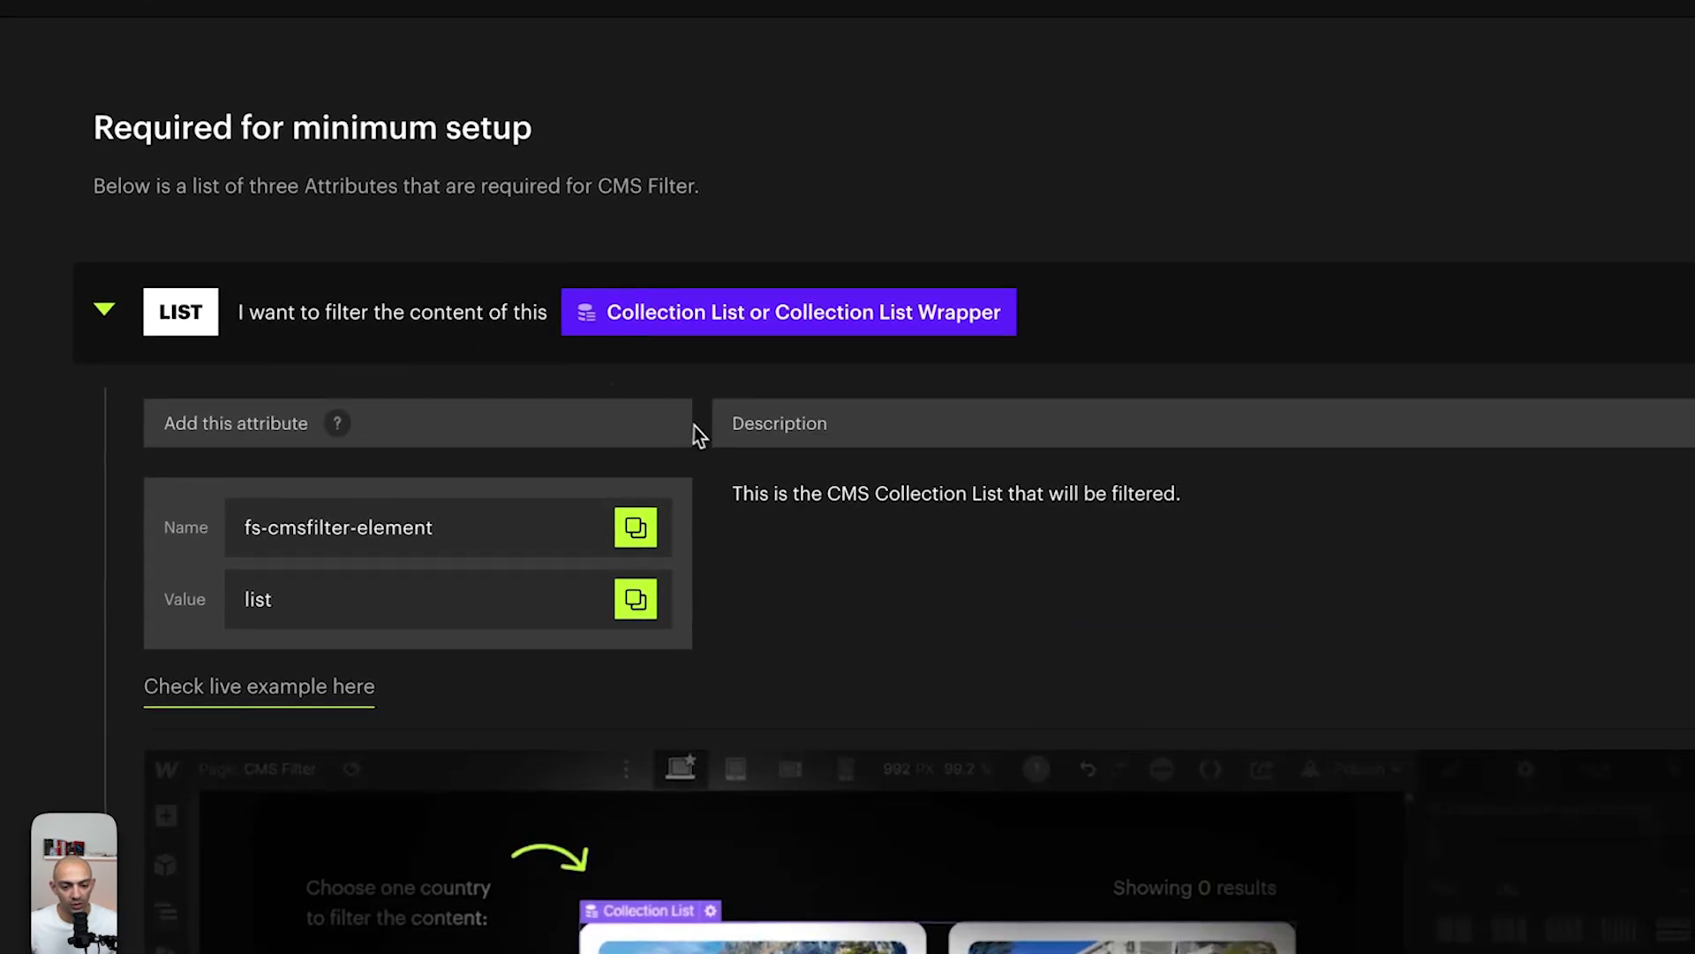
pyautogui.scroll(-2, 706, 437)
pyautogui.click(641, 371)
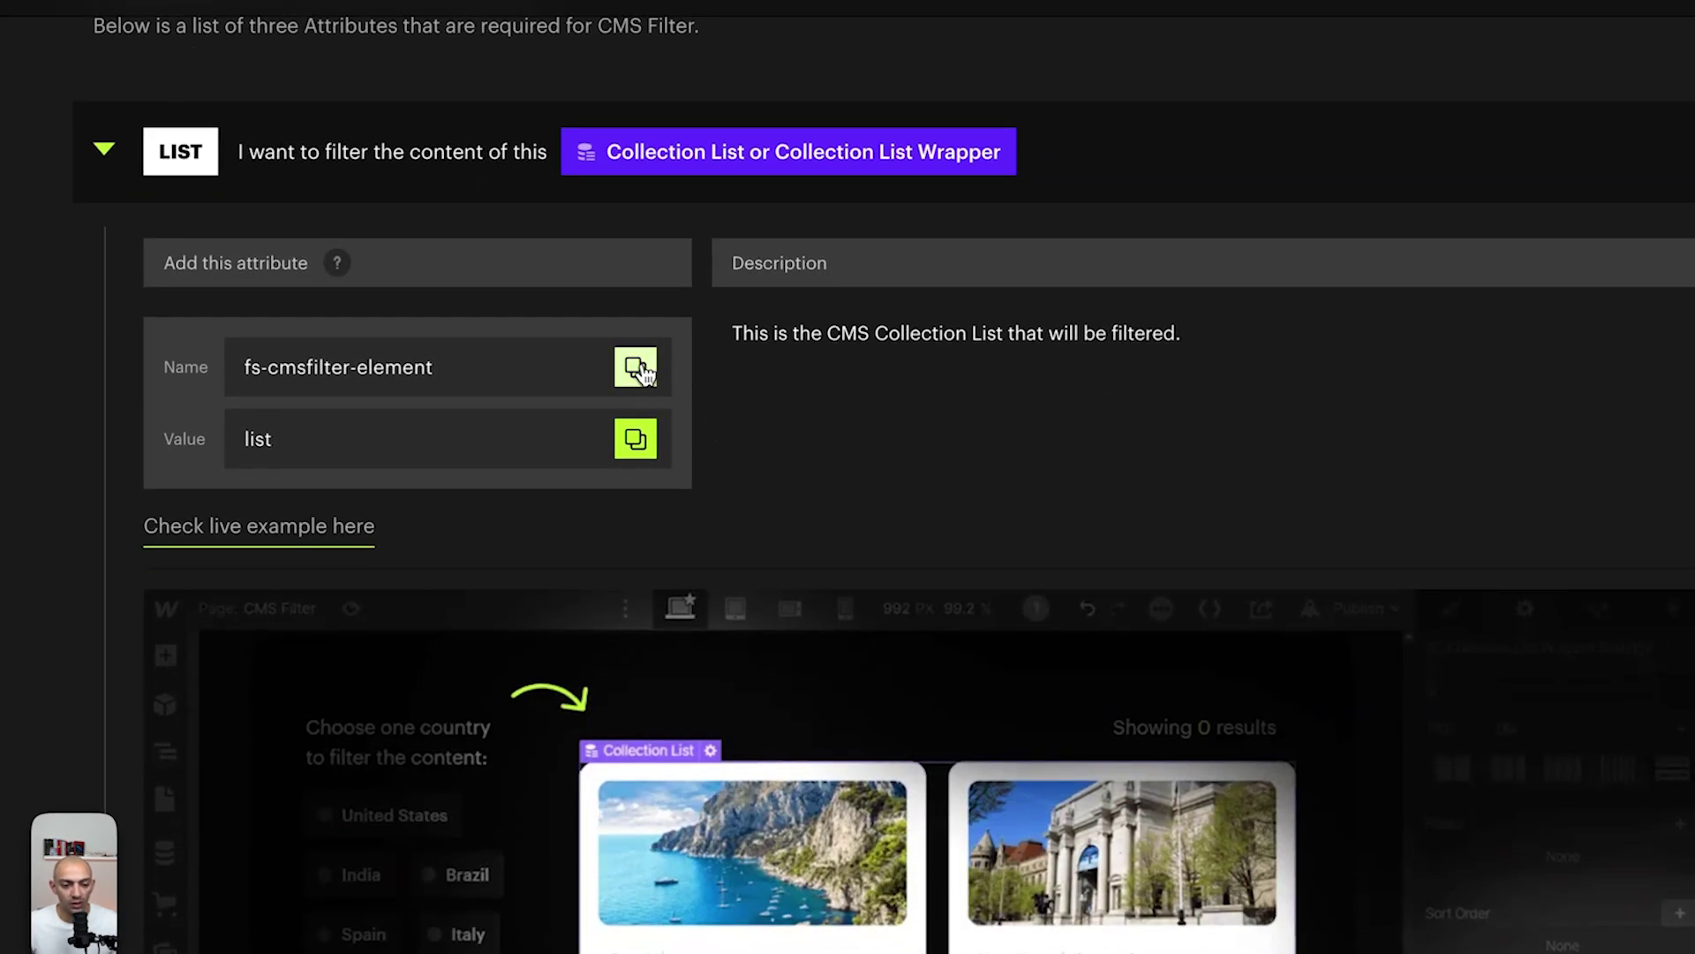
# In Webflow, give the uui-blog01_list Collection List the custom attribute fs-cmsfilter-element with the value list.
pyautogui.scroll(-3, 901, 631)
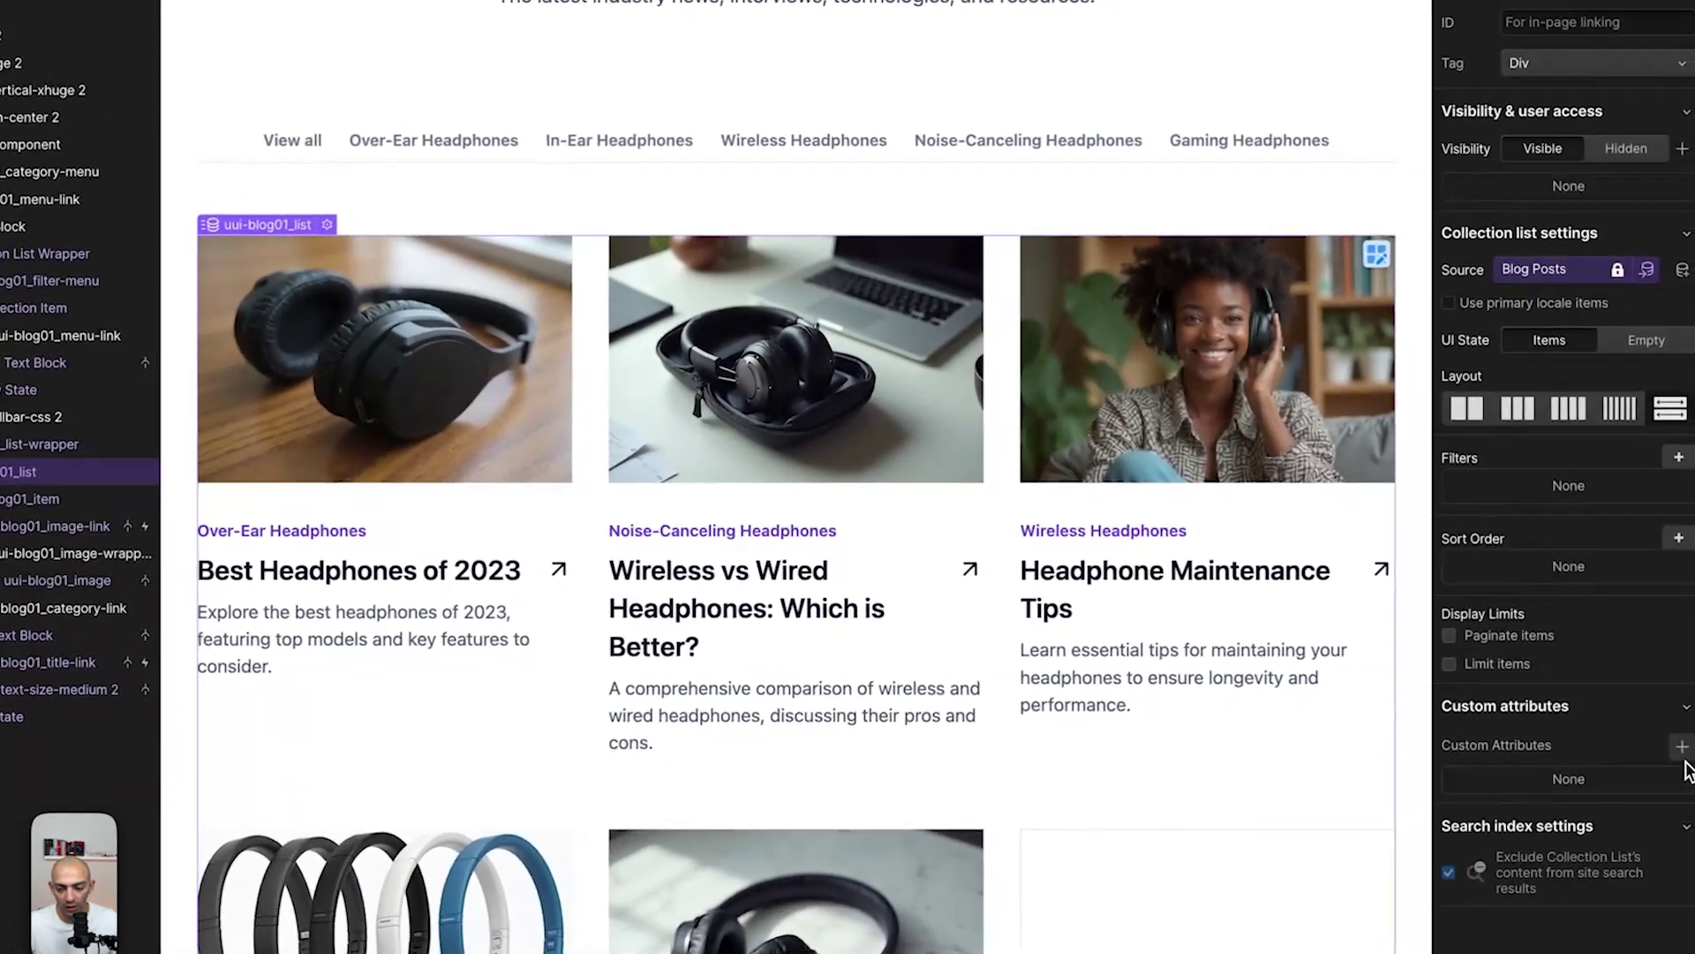
pyautogui.click(1680, 746)
pyautogui.hotkey('ctrl', 'v')
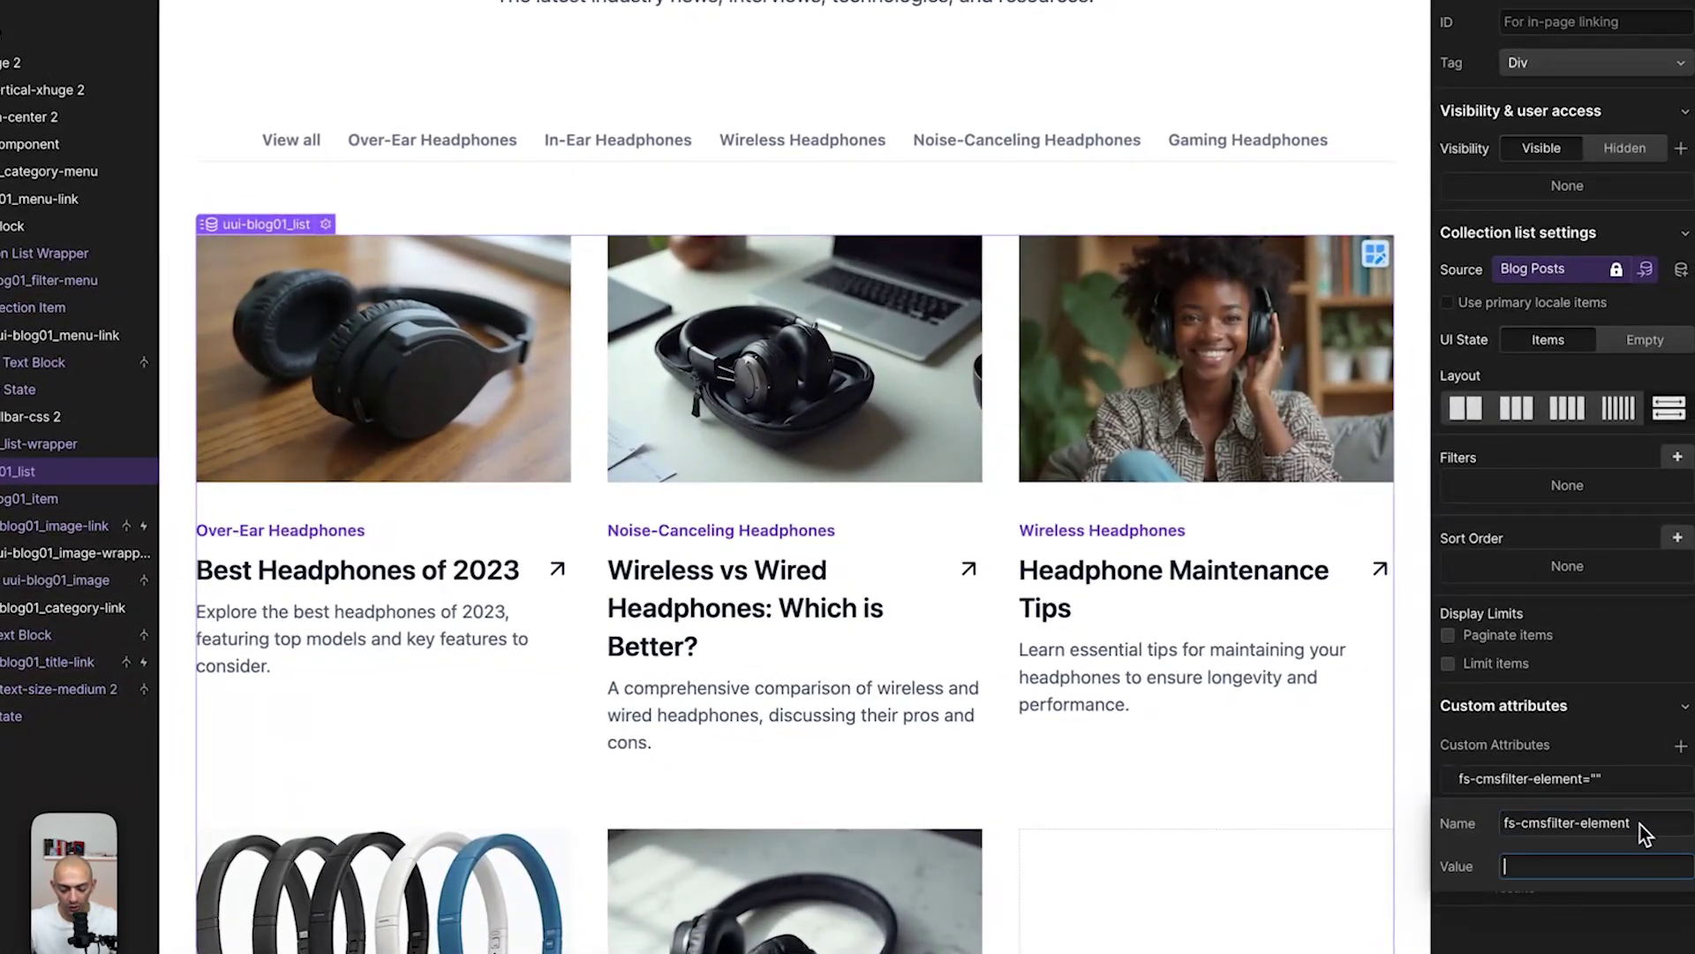
pyautogui.press('Return')
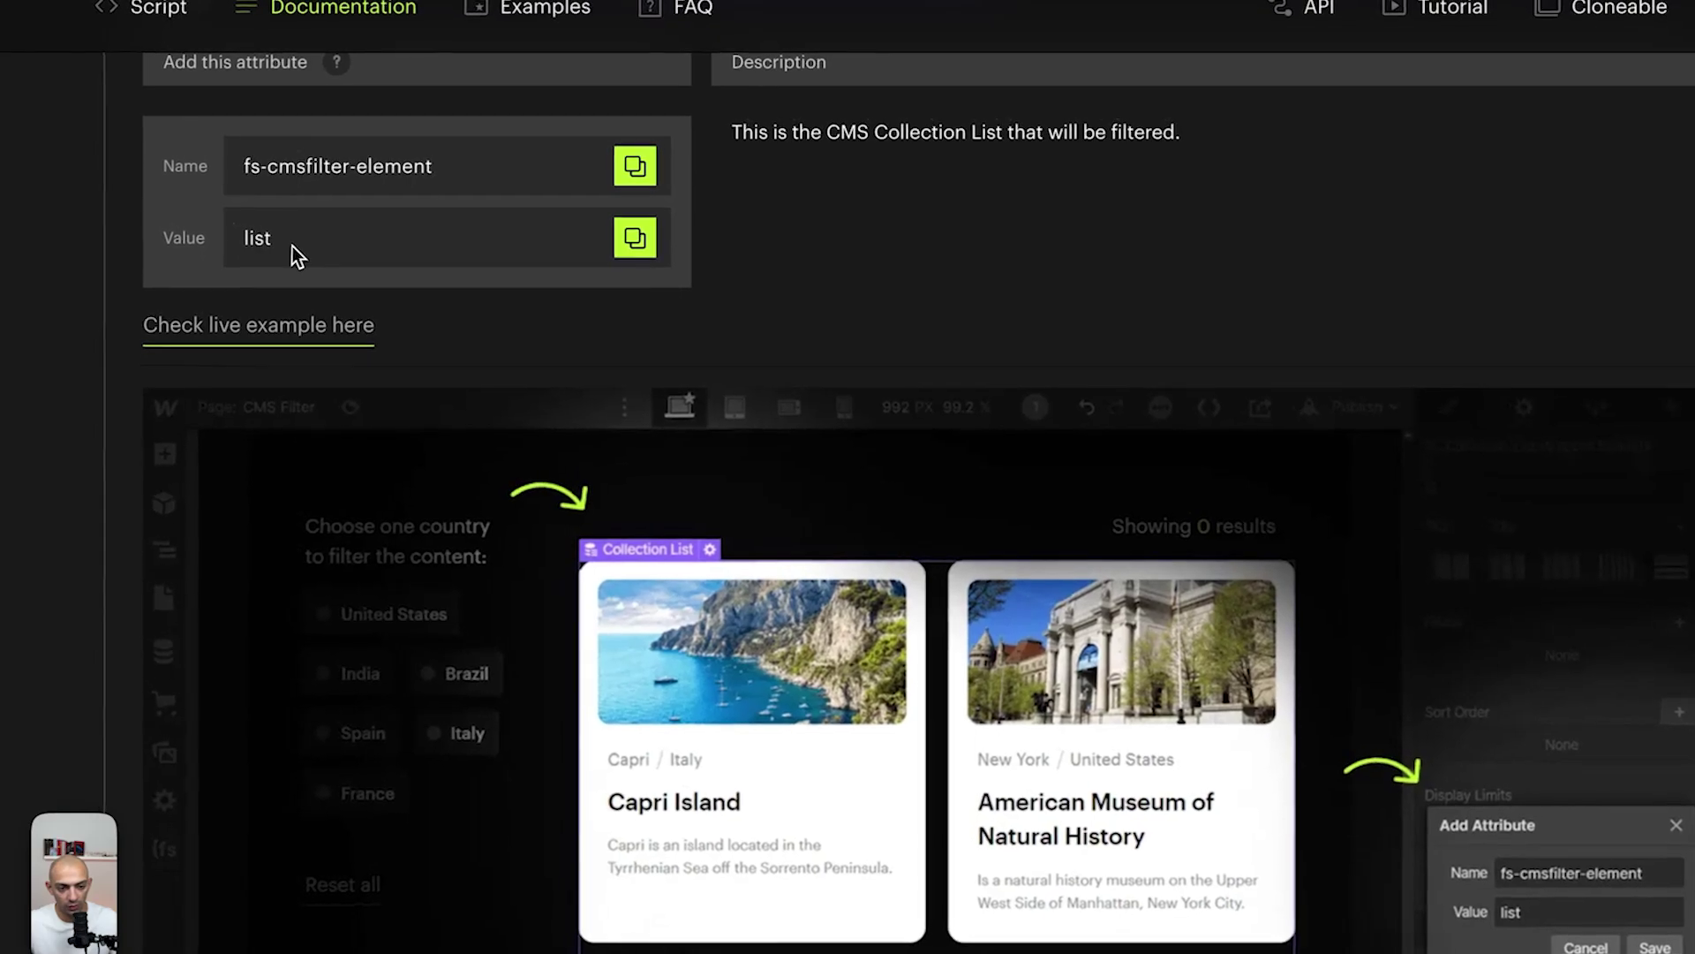
# In the Finsweet documentation, collapse the LIST entry and examine the FILTERS entry for the attribute the form needs.
pyautogui.scroll(3, 431, 269)
pyautogui.click(485, 172)
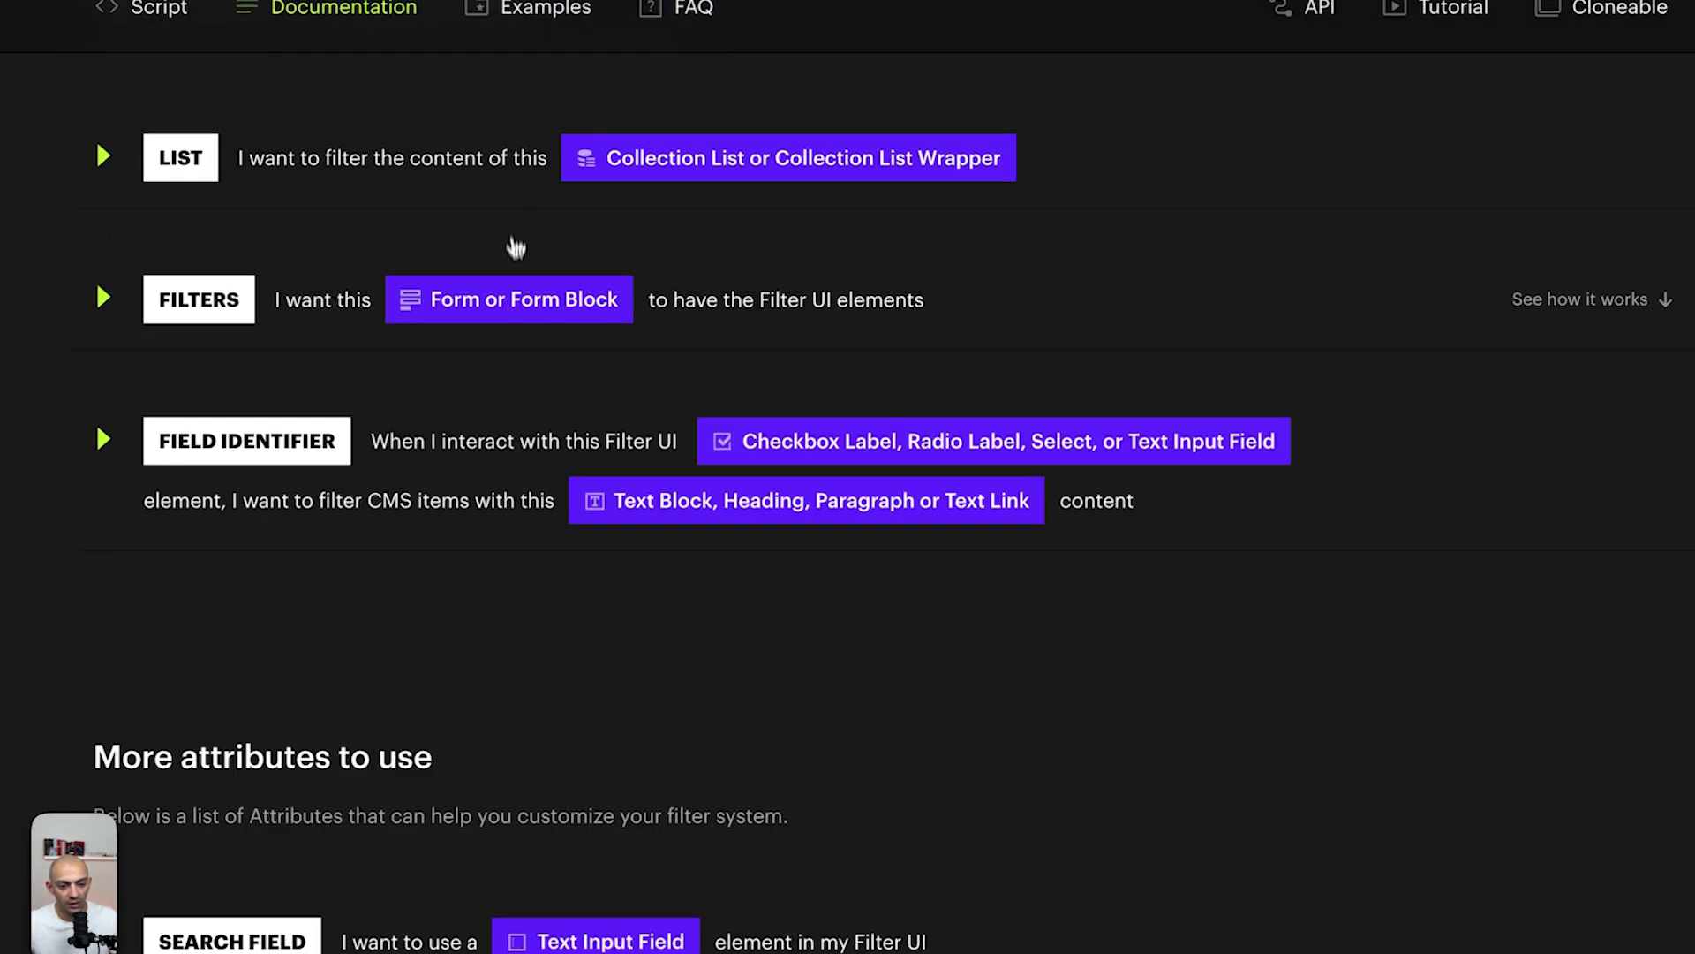
pyautogui.click(346, 315)
pyautogui.scroll(-3, 719, 416)
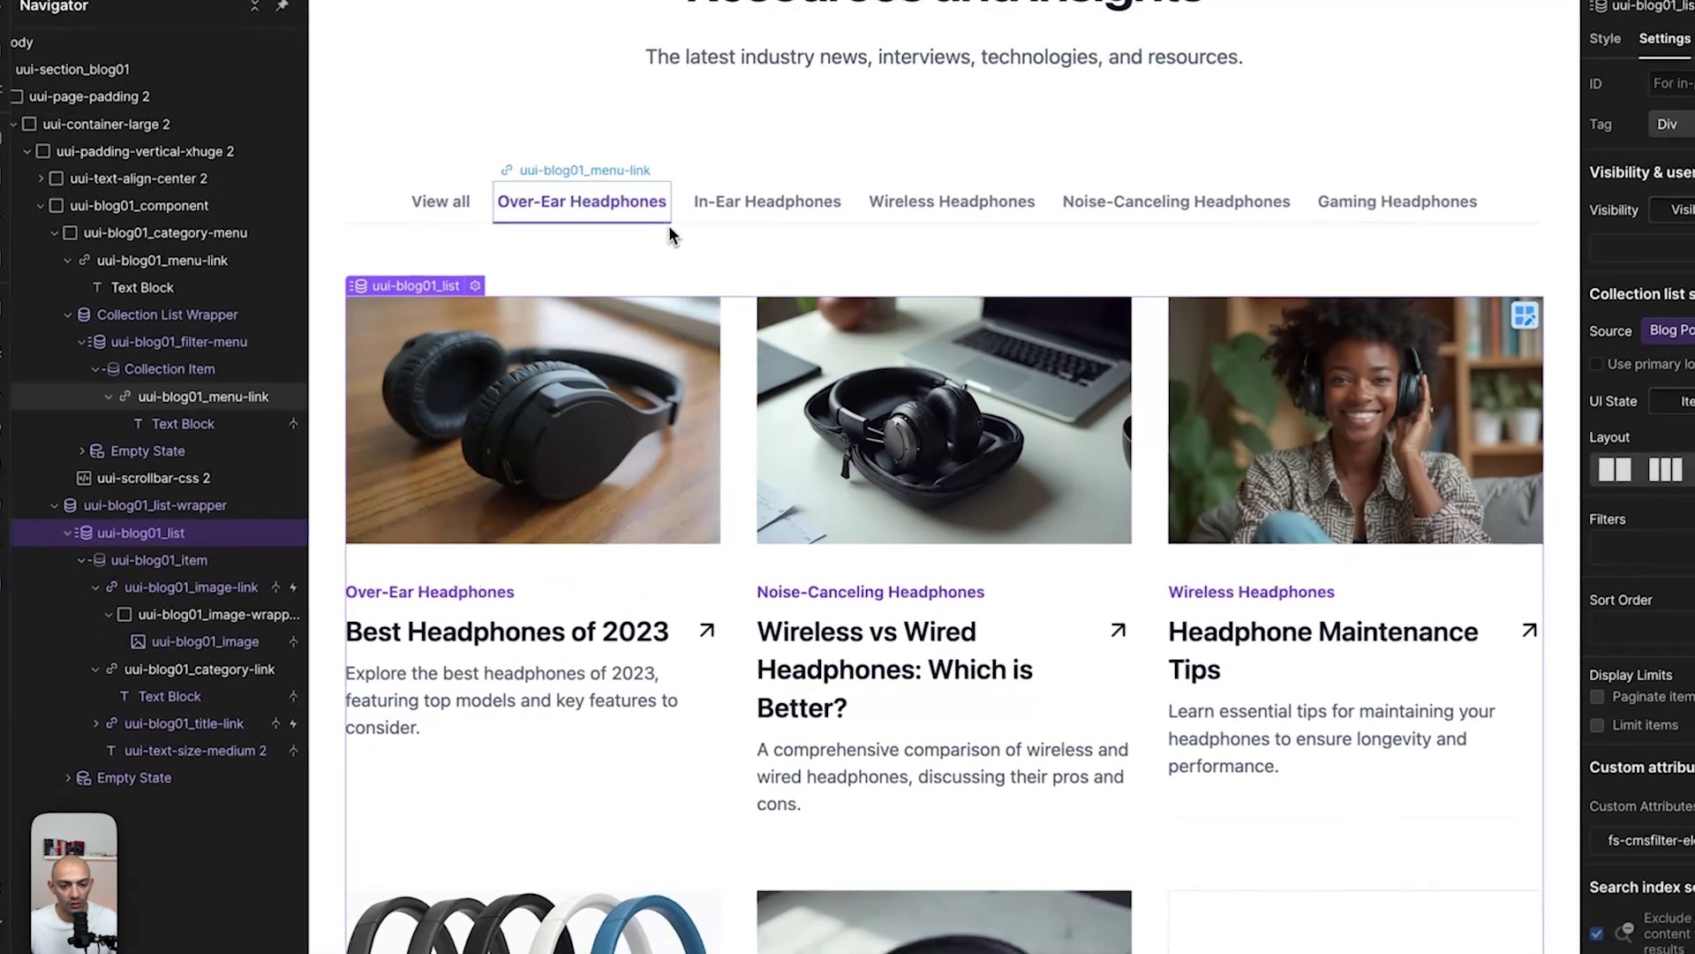
# In Webflow, insert a Form Block inside uui-blog01_component and place it above uui-blog01_category-menu.
pyautogui.click(648, 221)
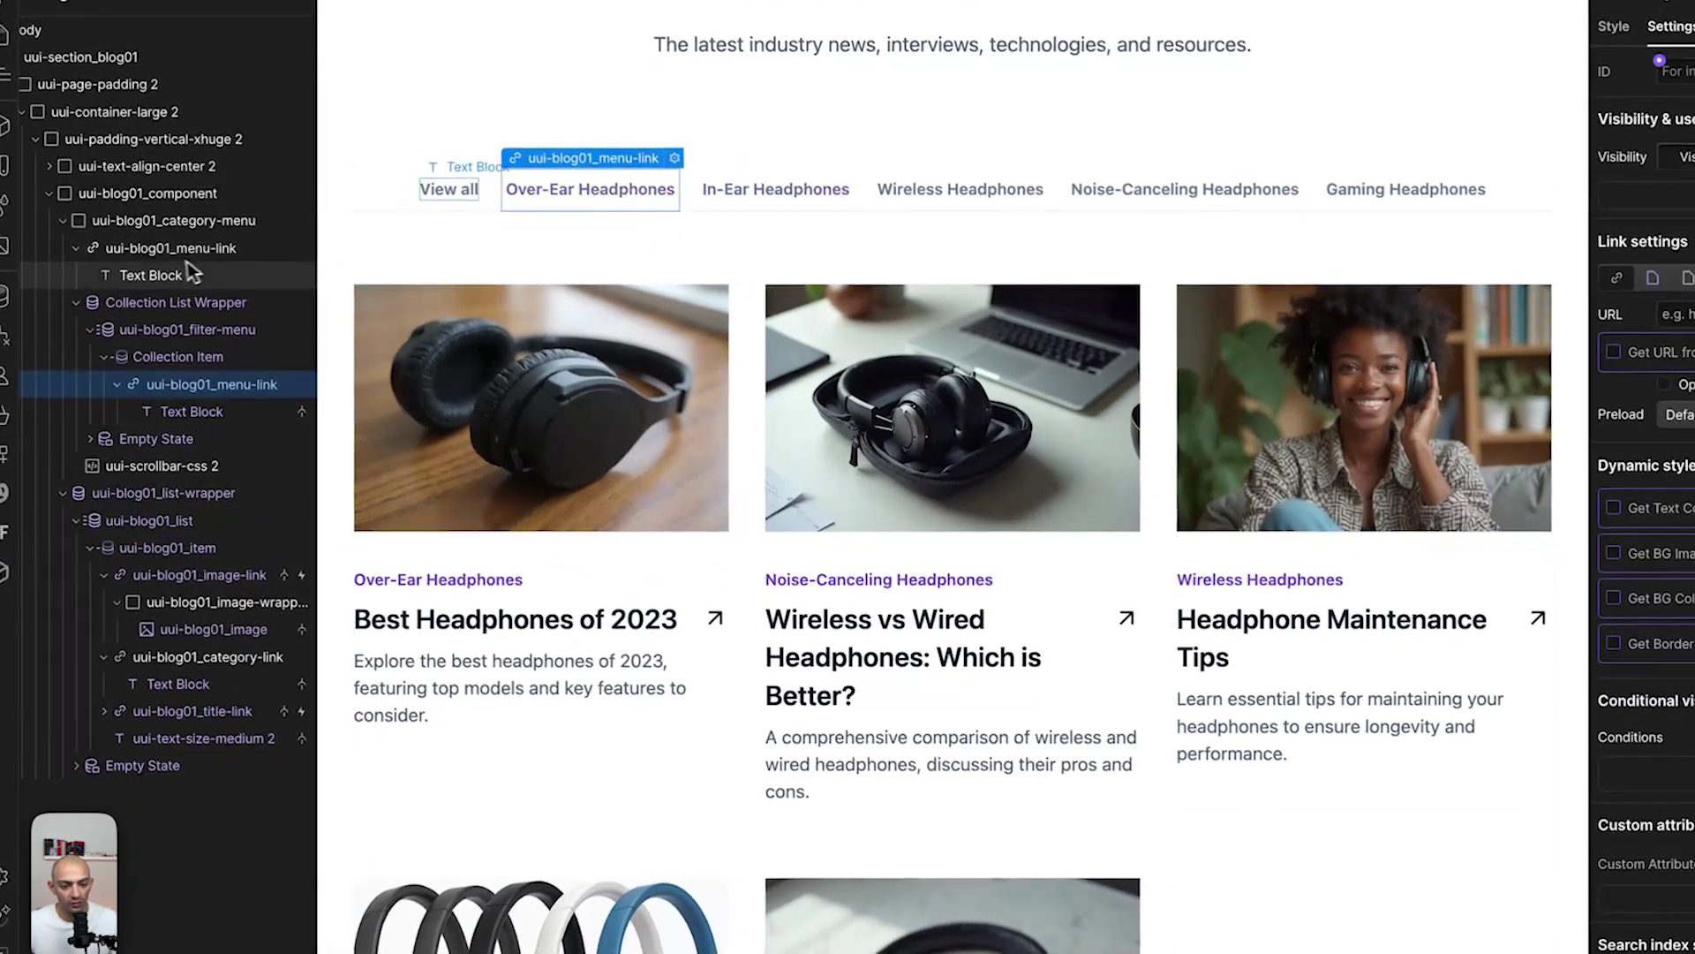
pyautogui.click(77, 247)
pyautogui.click(79, 277)
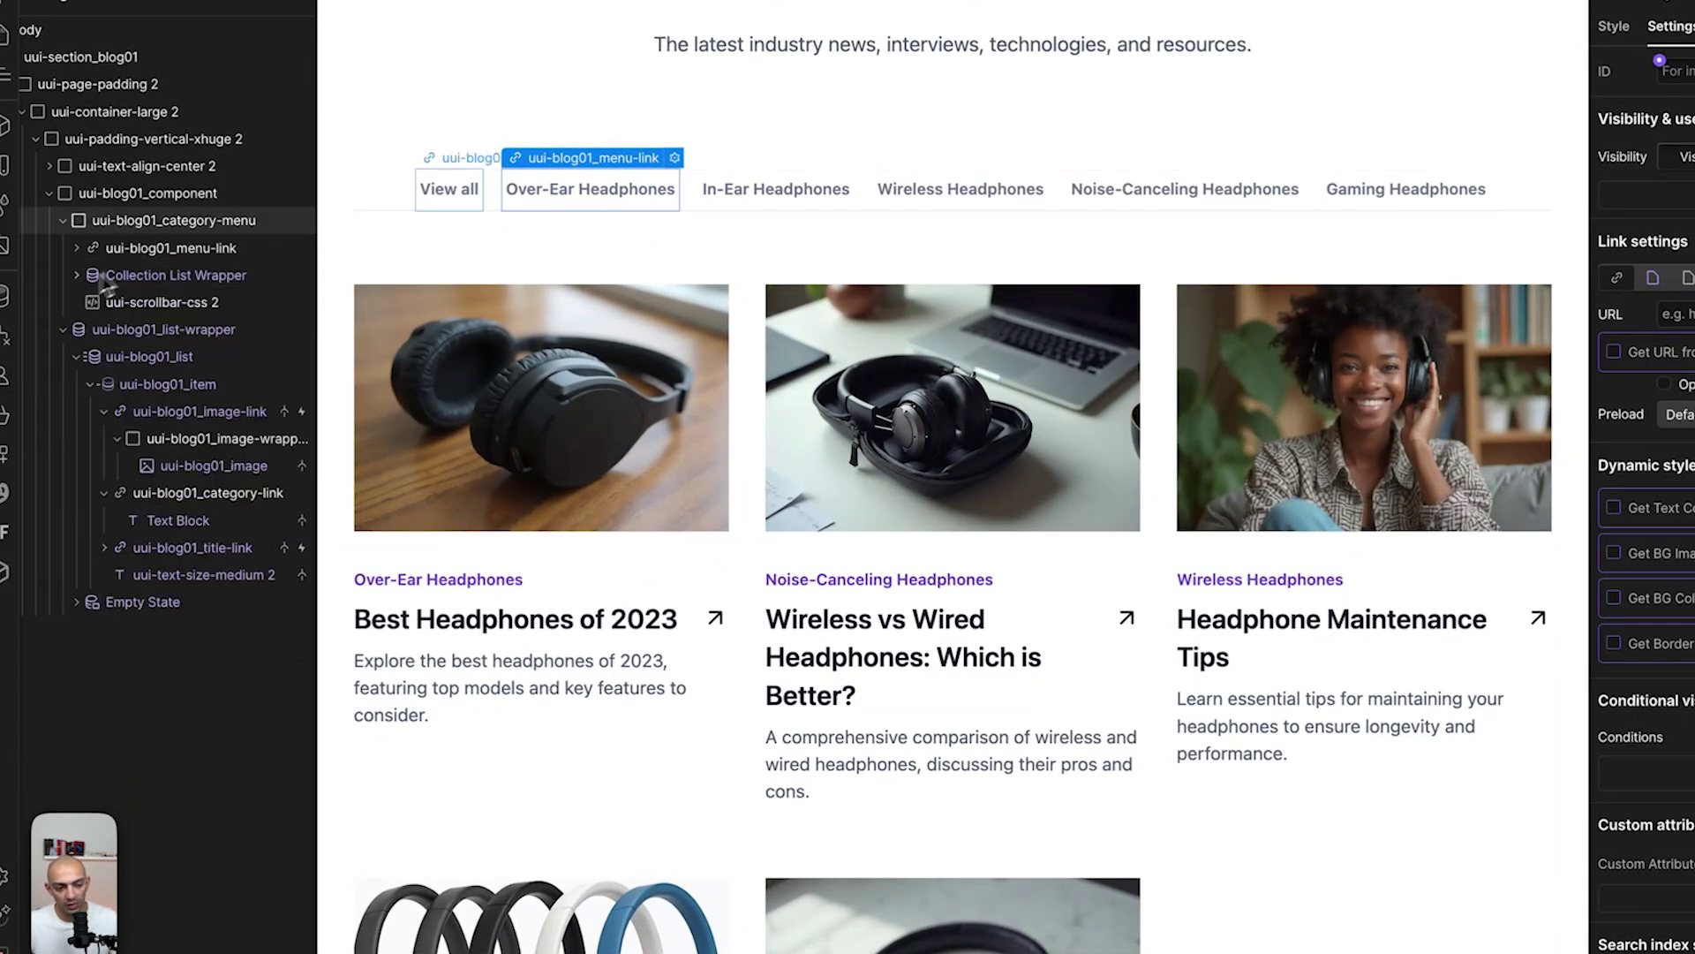
pyautogui.click(242, 221)
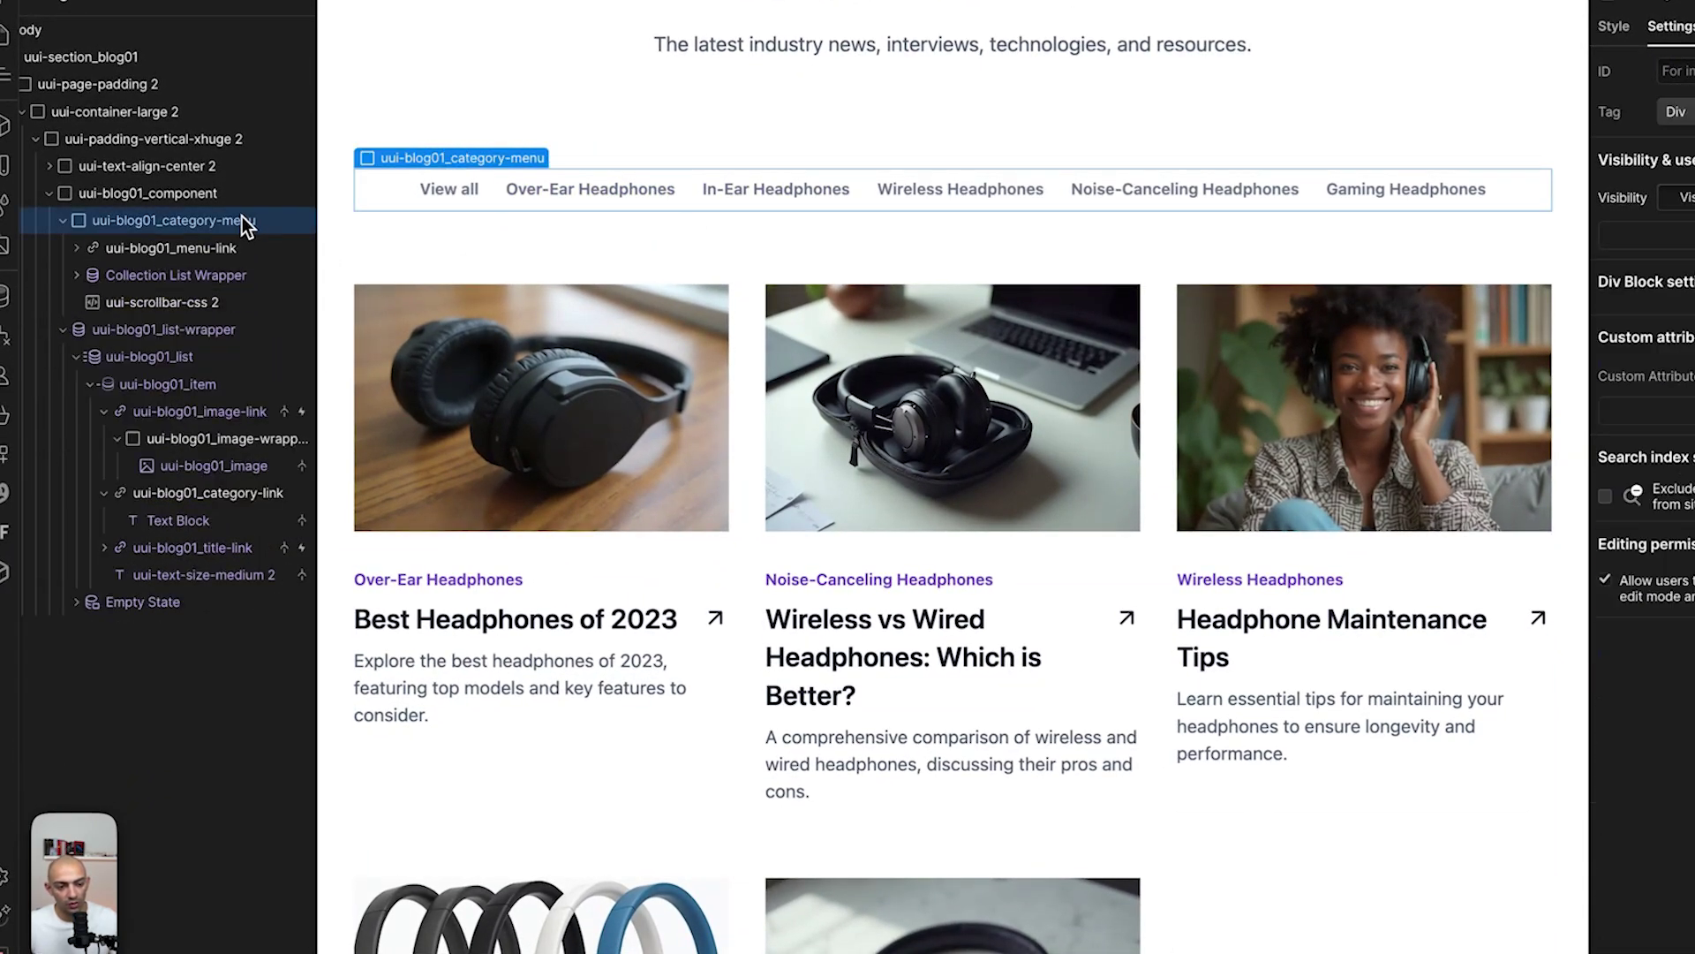
pyautogui.click(179, 203)
pyautogui.press('a')
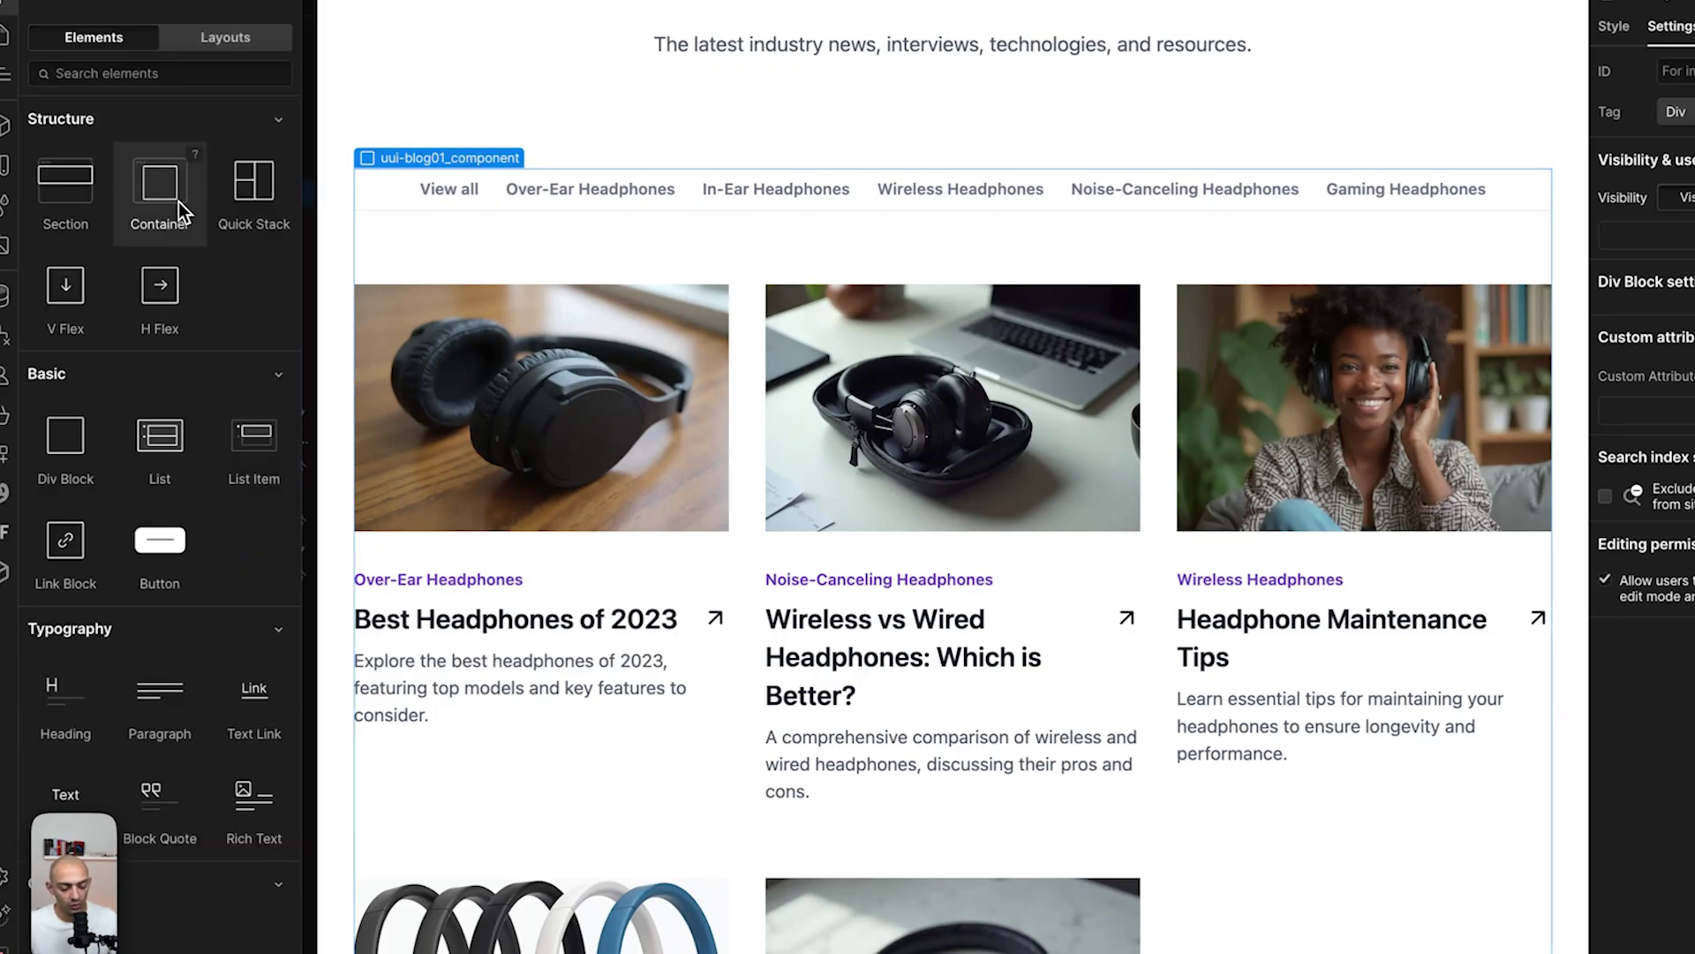
pyautogui.hotkey('ctrl', 'k')
pyautogui.write('form')
pyautogui.press('Return')
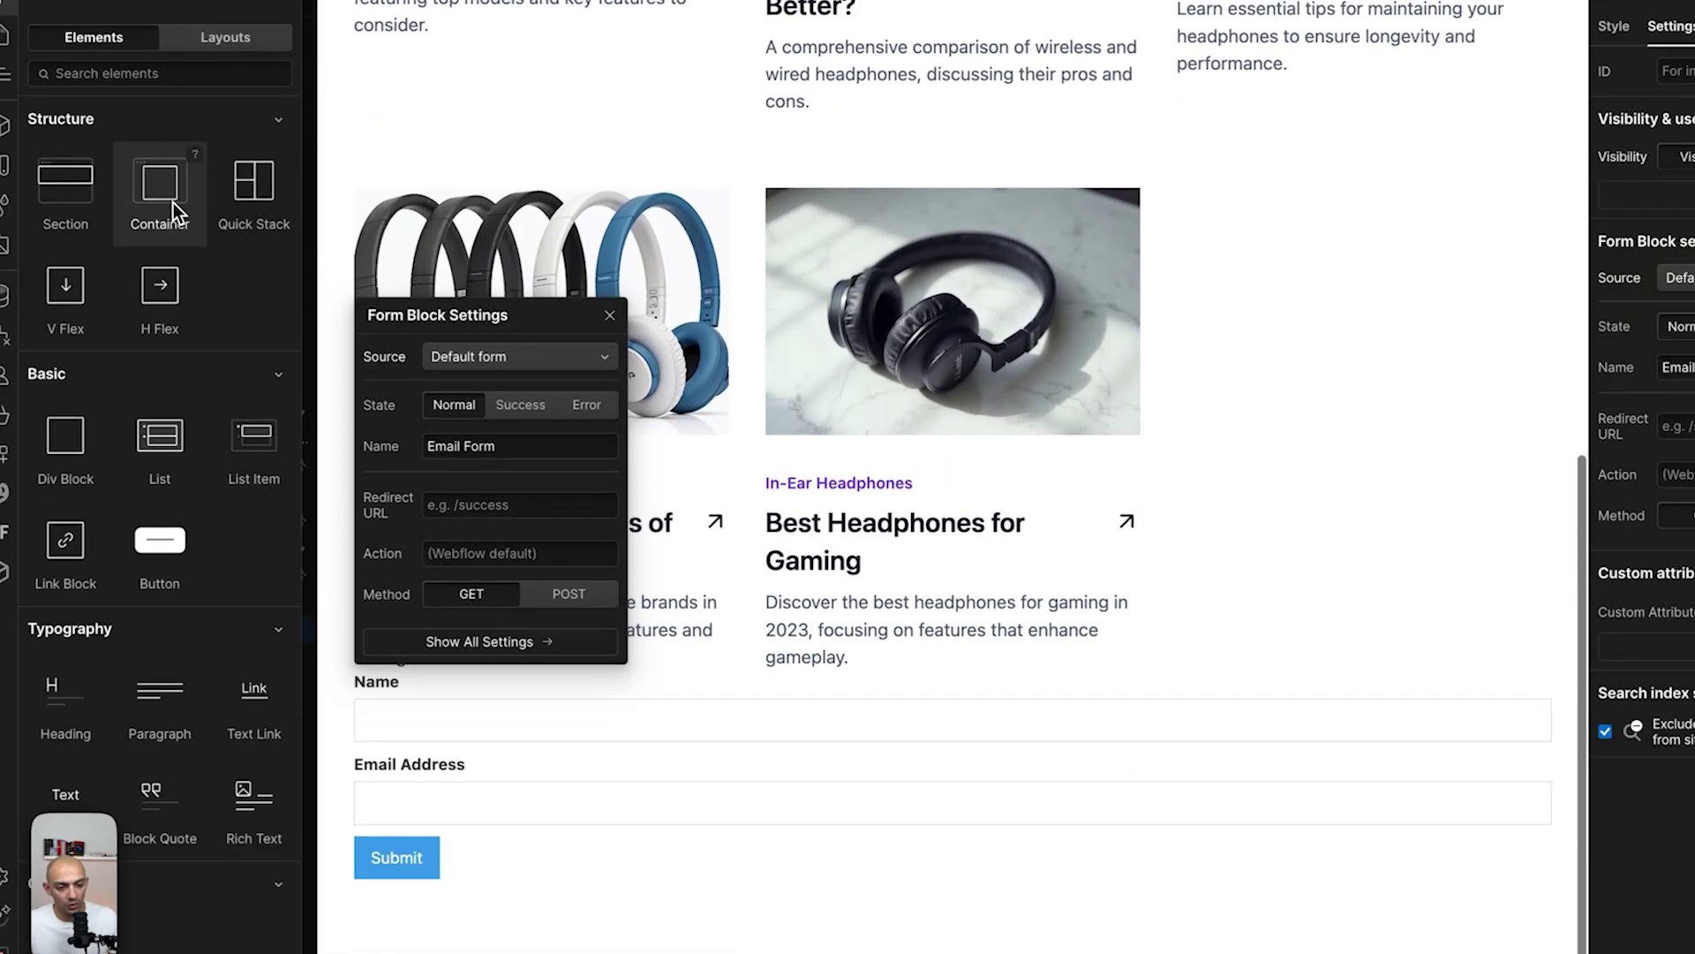
pyautogui.moveTo(128, 619); pyautogui.dragTo(169, 208)
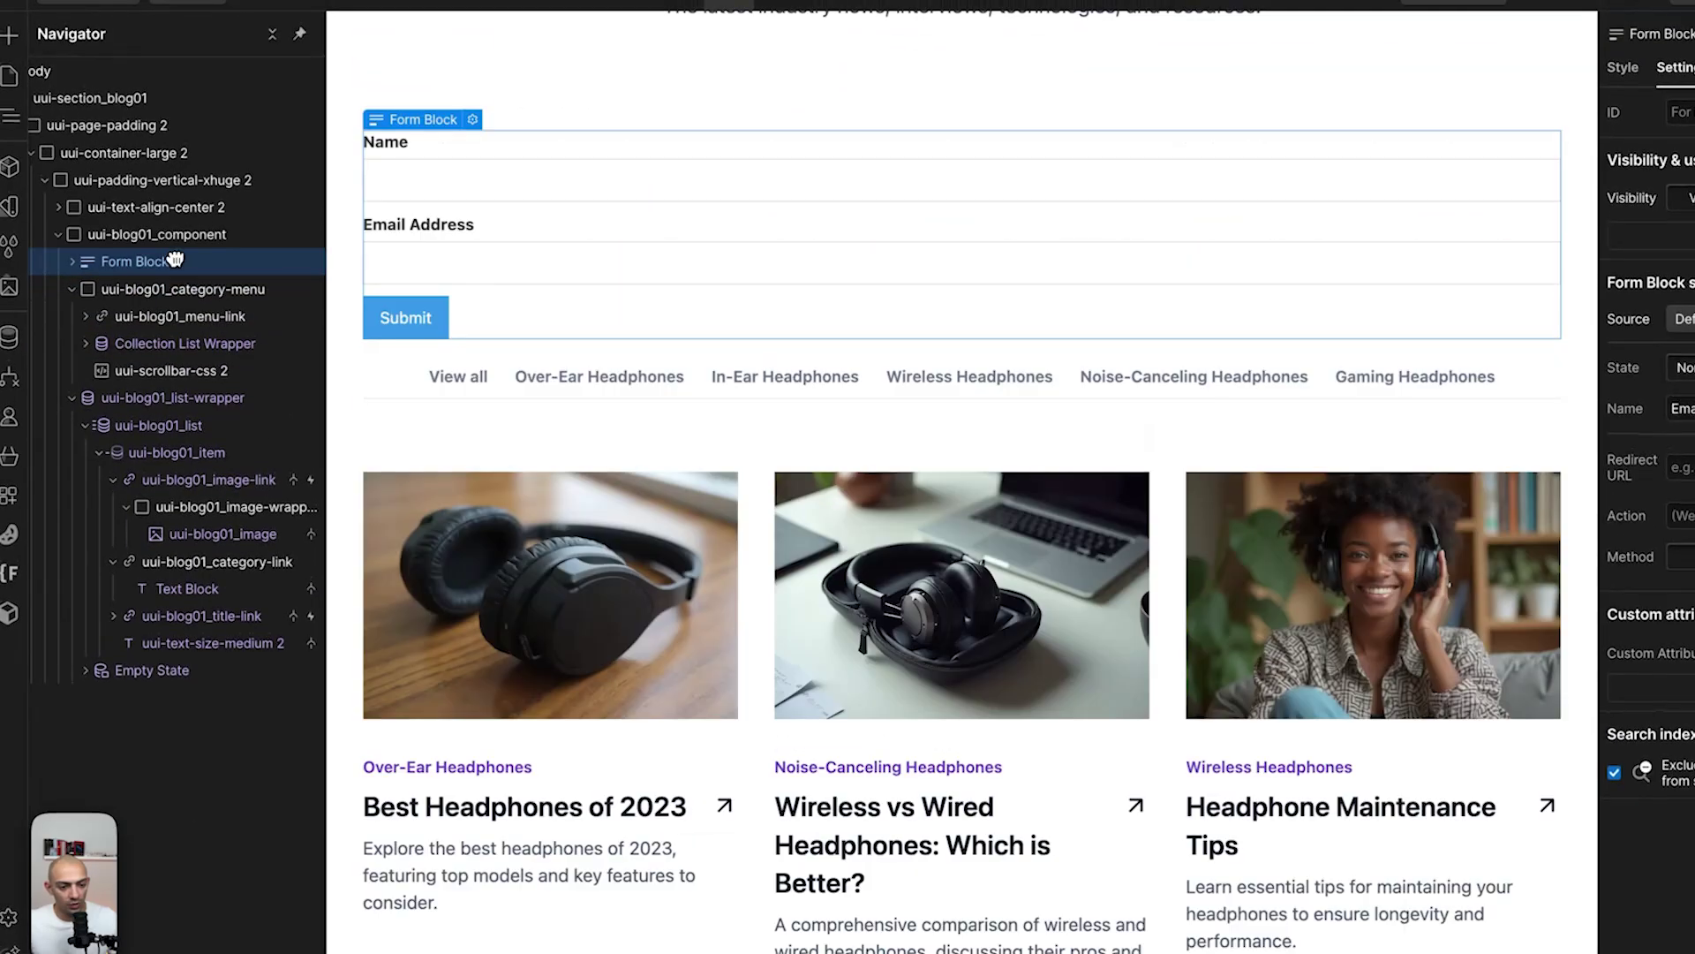
# Delete the form's default labels, text fields and submit button, and move uui-blog01_category-menu inside the form.
pyautogui.click(71, 263)
pyautogui.click(141, 325)
pyautogui.press('Delete')
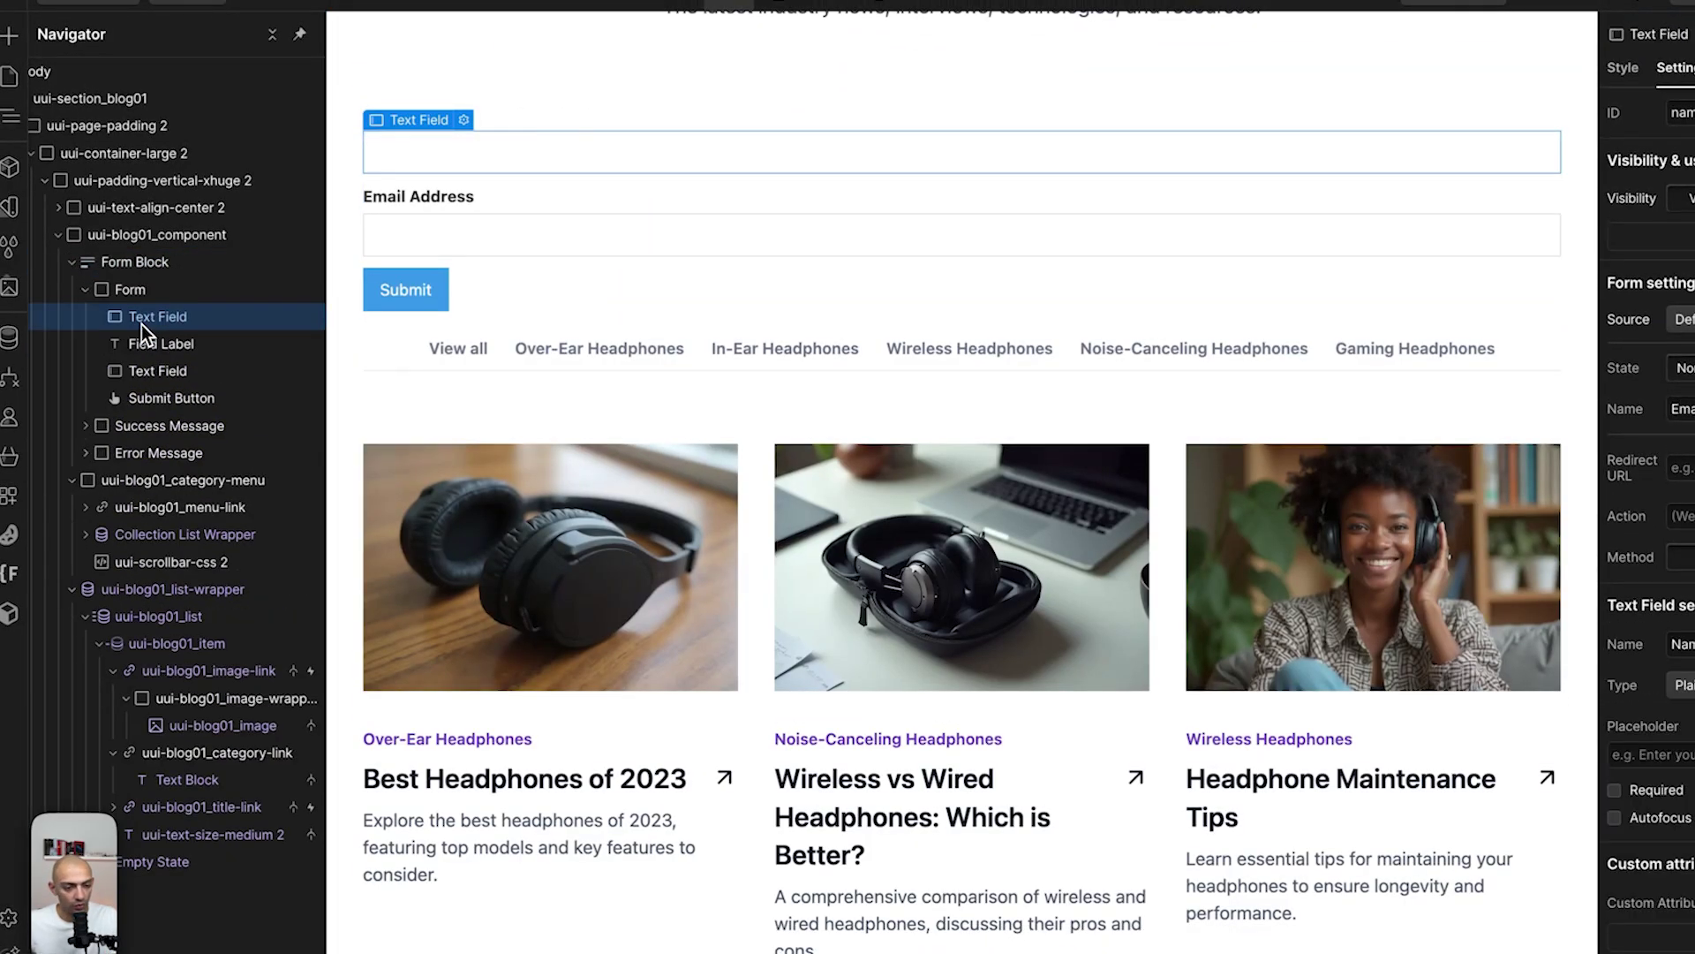
pyautogui.press('Delete')
pyautogui.press('Delete')
pyautogui.press('Delete')
pyautogui.press('Delete')
pyautogui.moveTo(177, 371); pyautogui.dragTo(129, 299)
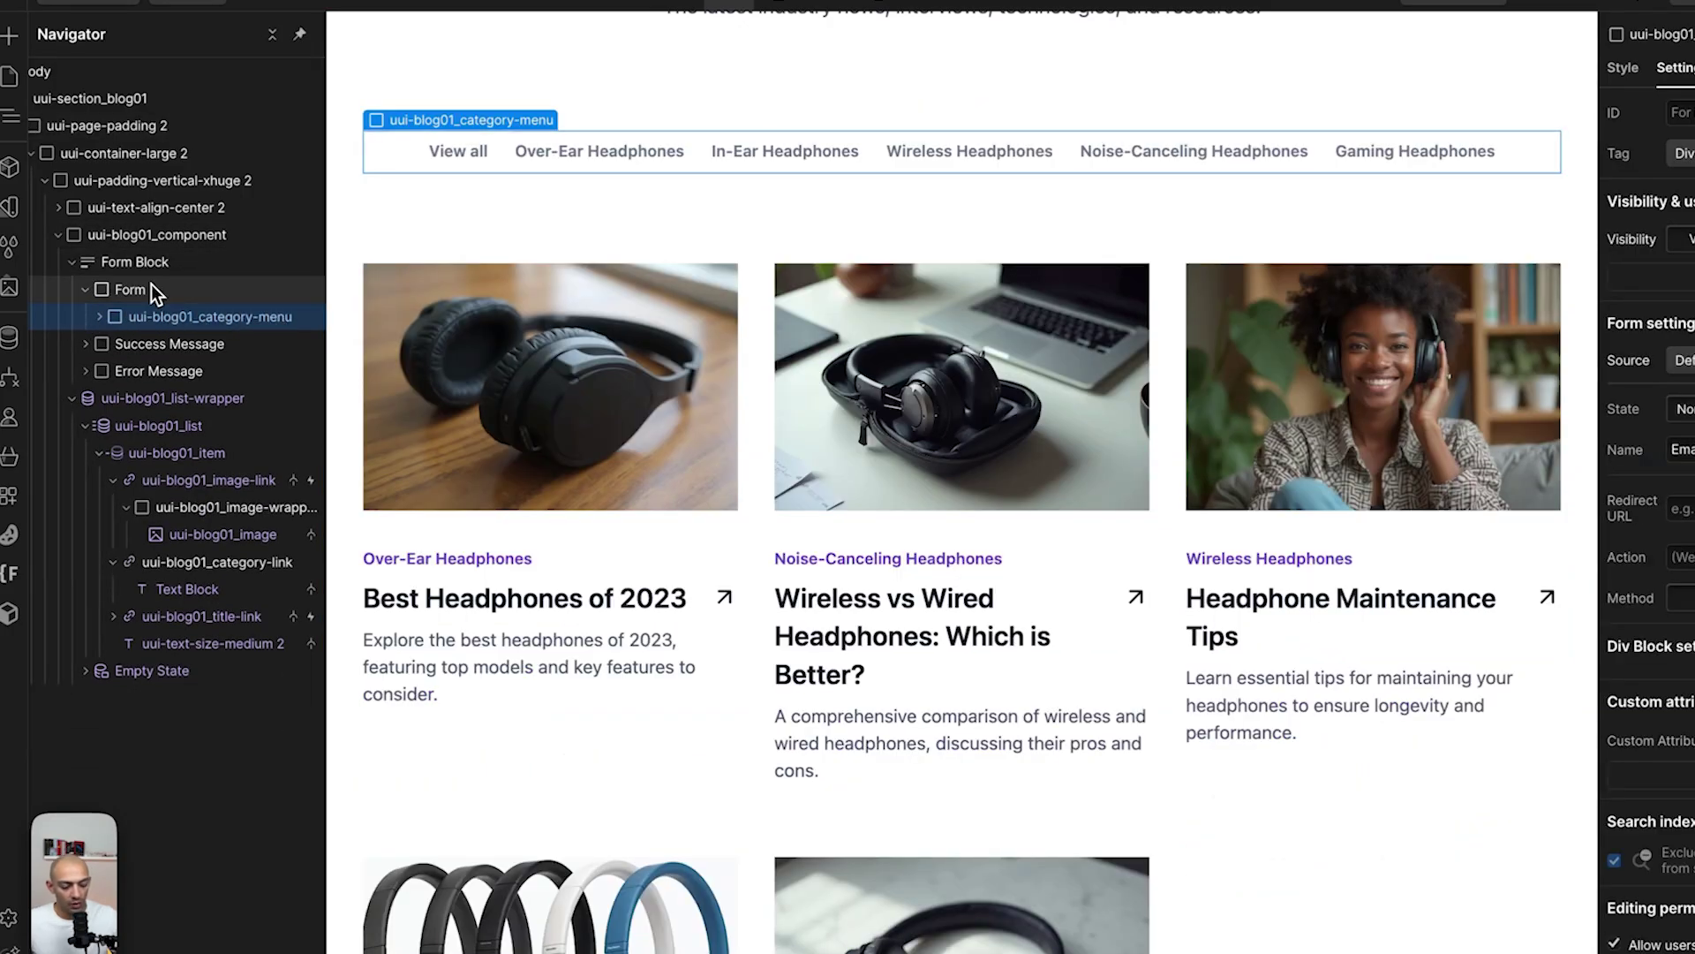
# Give the Form the custom attribute fs-cmsfilter-element with the value filters.
pyautogui.click(151, 286)
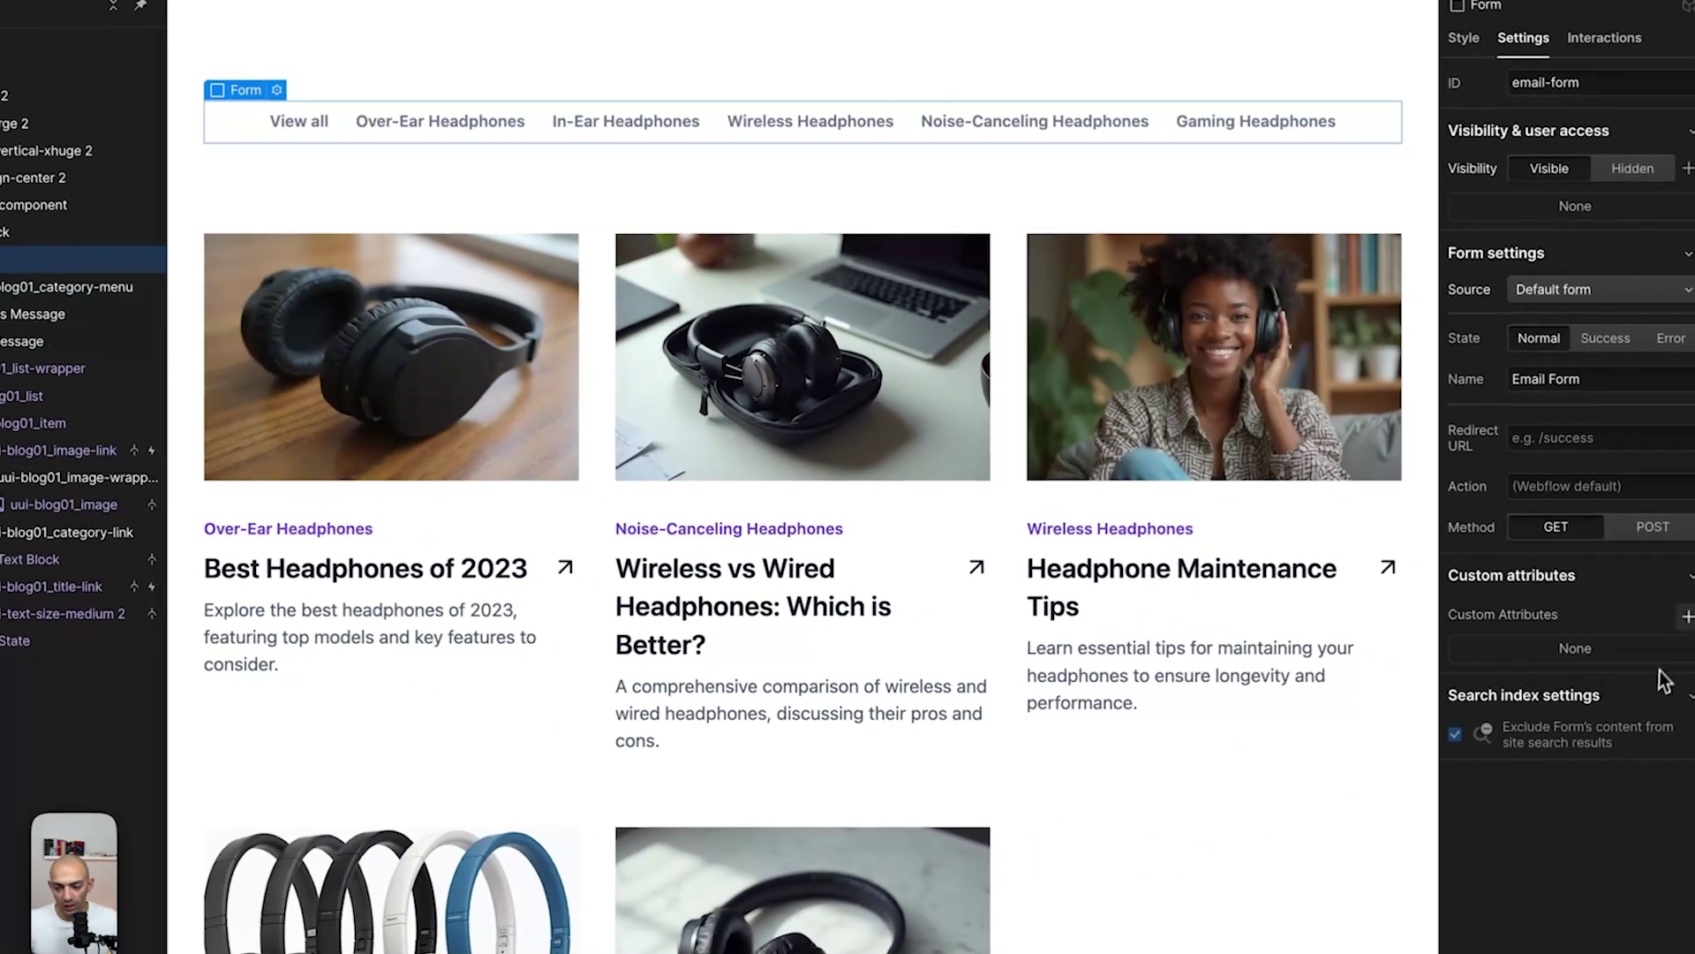
pyautogui.click(1680, 612)
pyautogui.write('fs-cmsfilter-element')
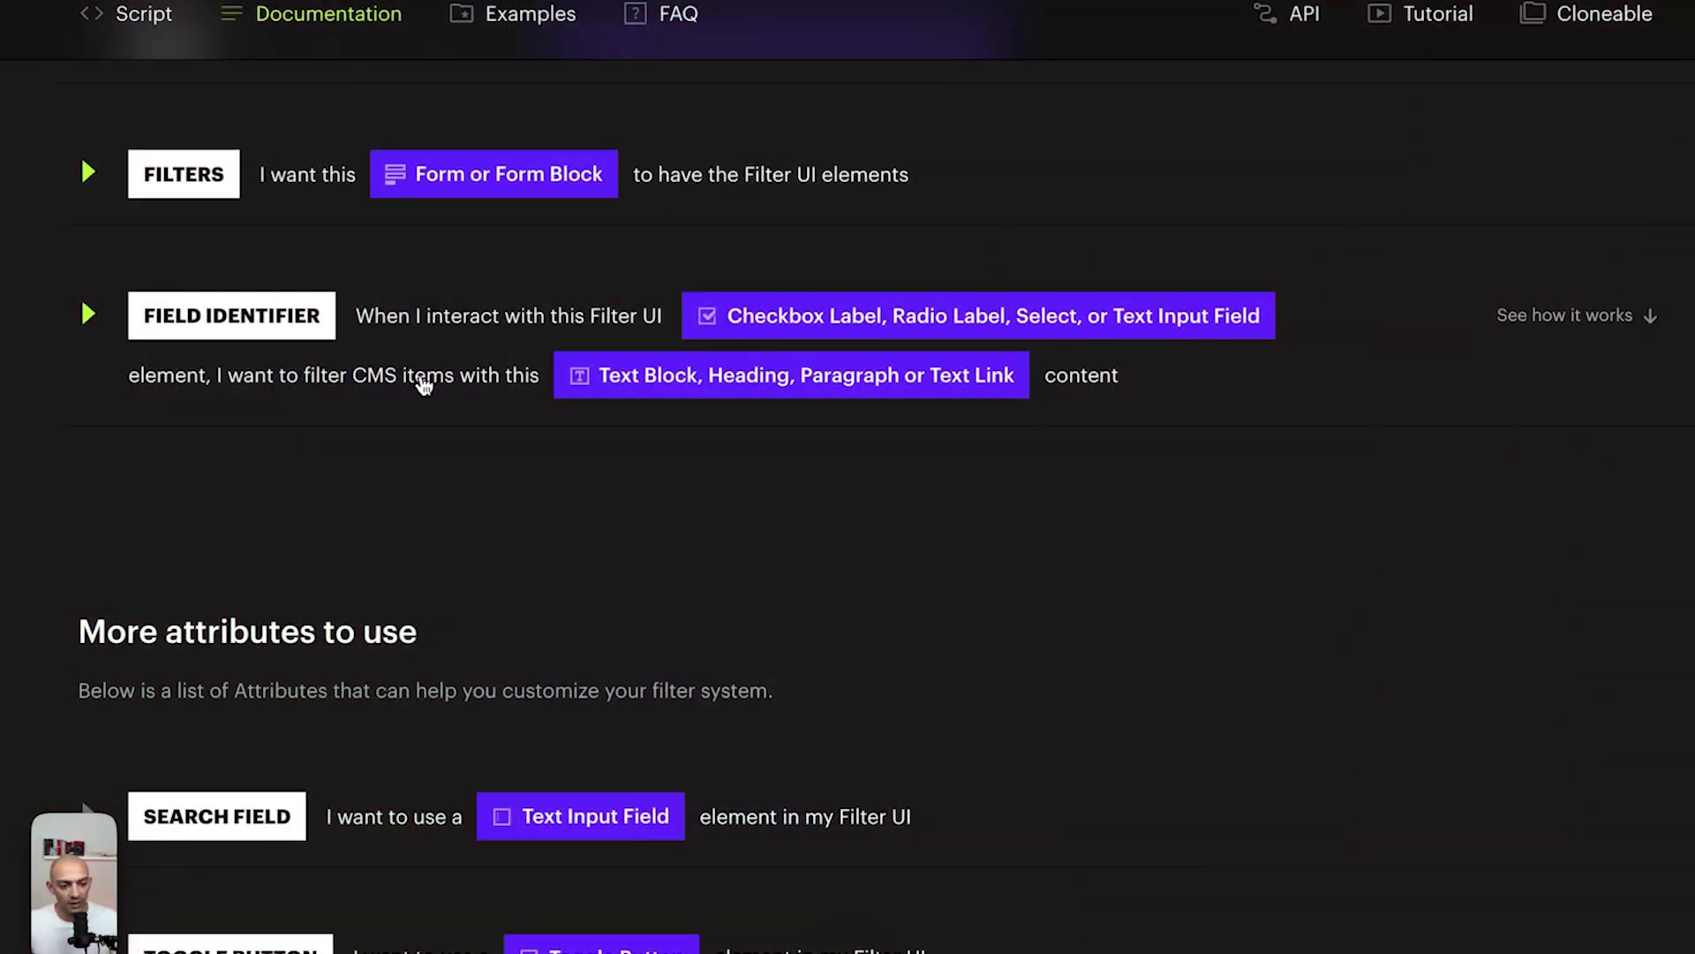
# Expand the FIELD IDENTIFIER entry in the Finsweet documentation and copy its attribute name fs-cmsfilter-field.
pyautogui.click(424, 385)
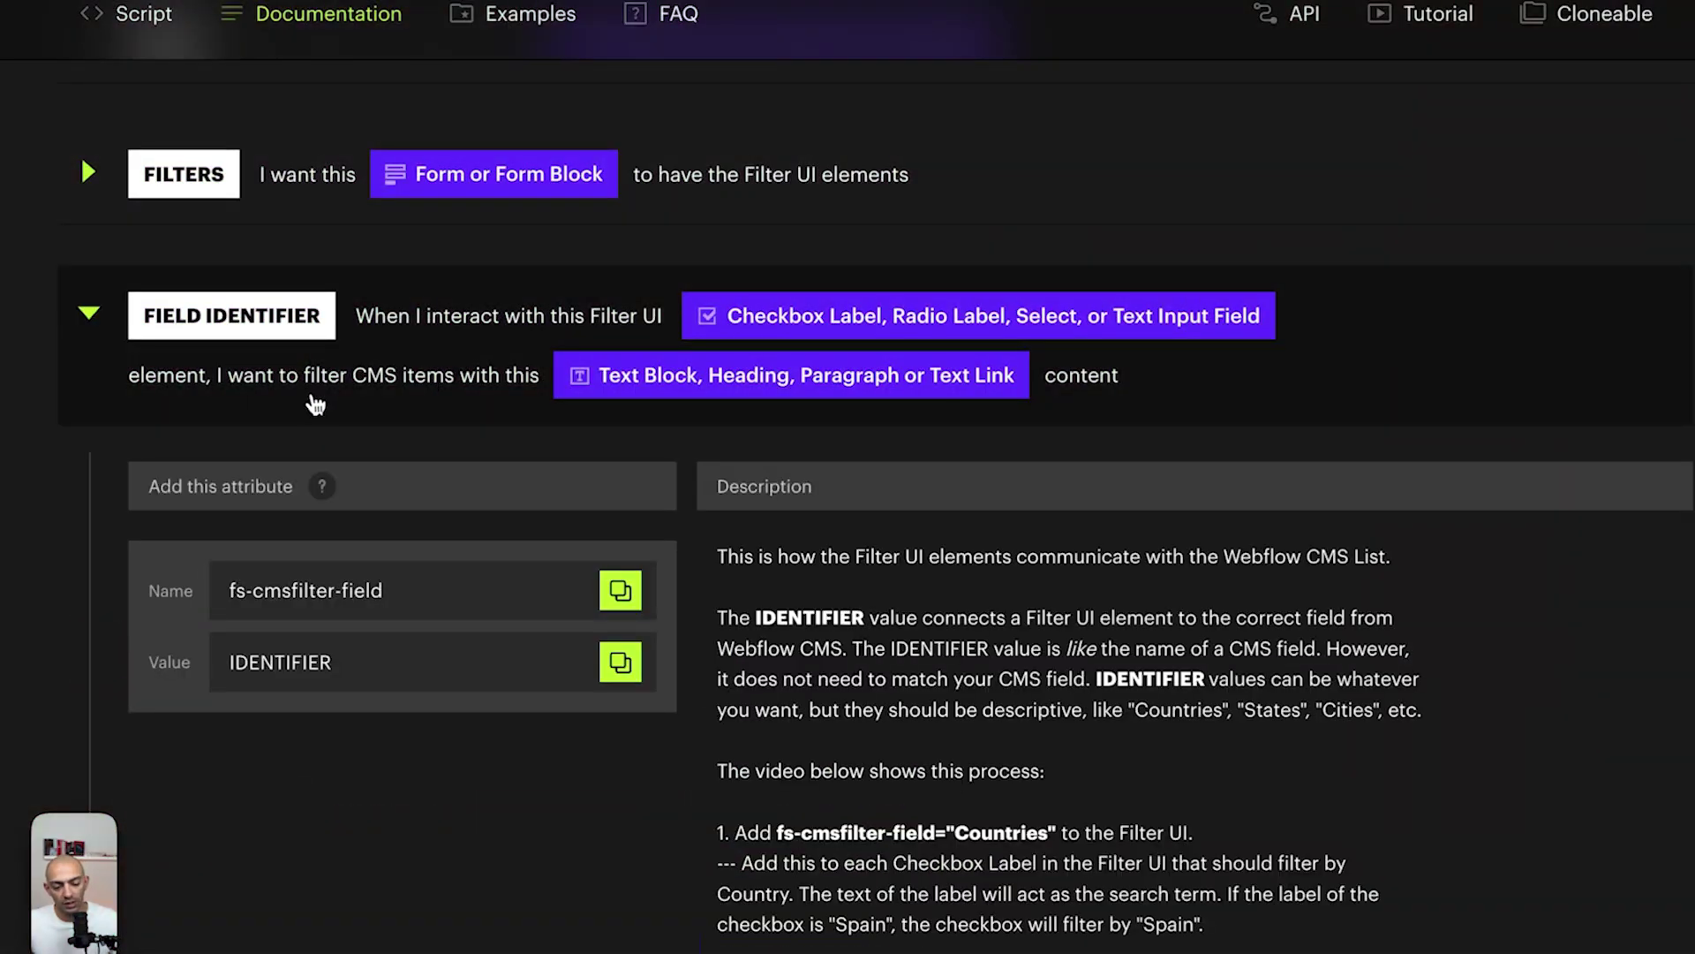
pyautogui.hotkey('alt', 'Tab')
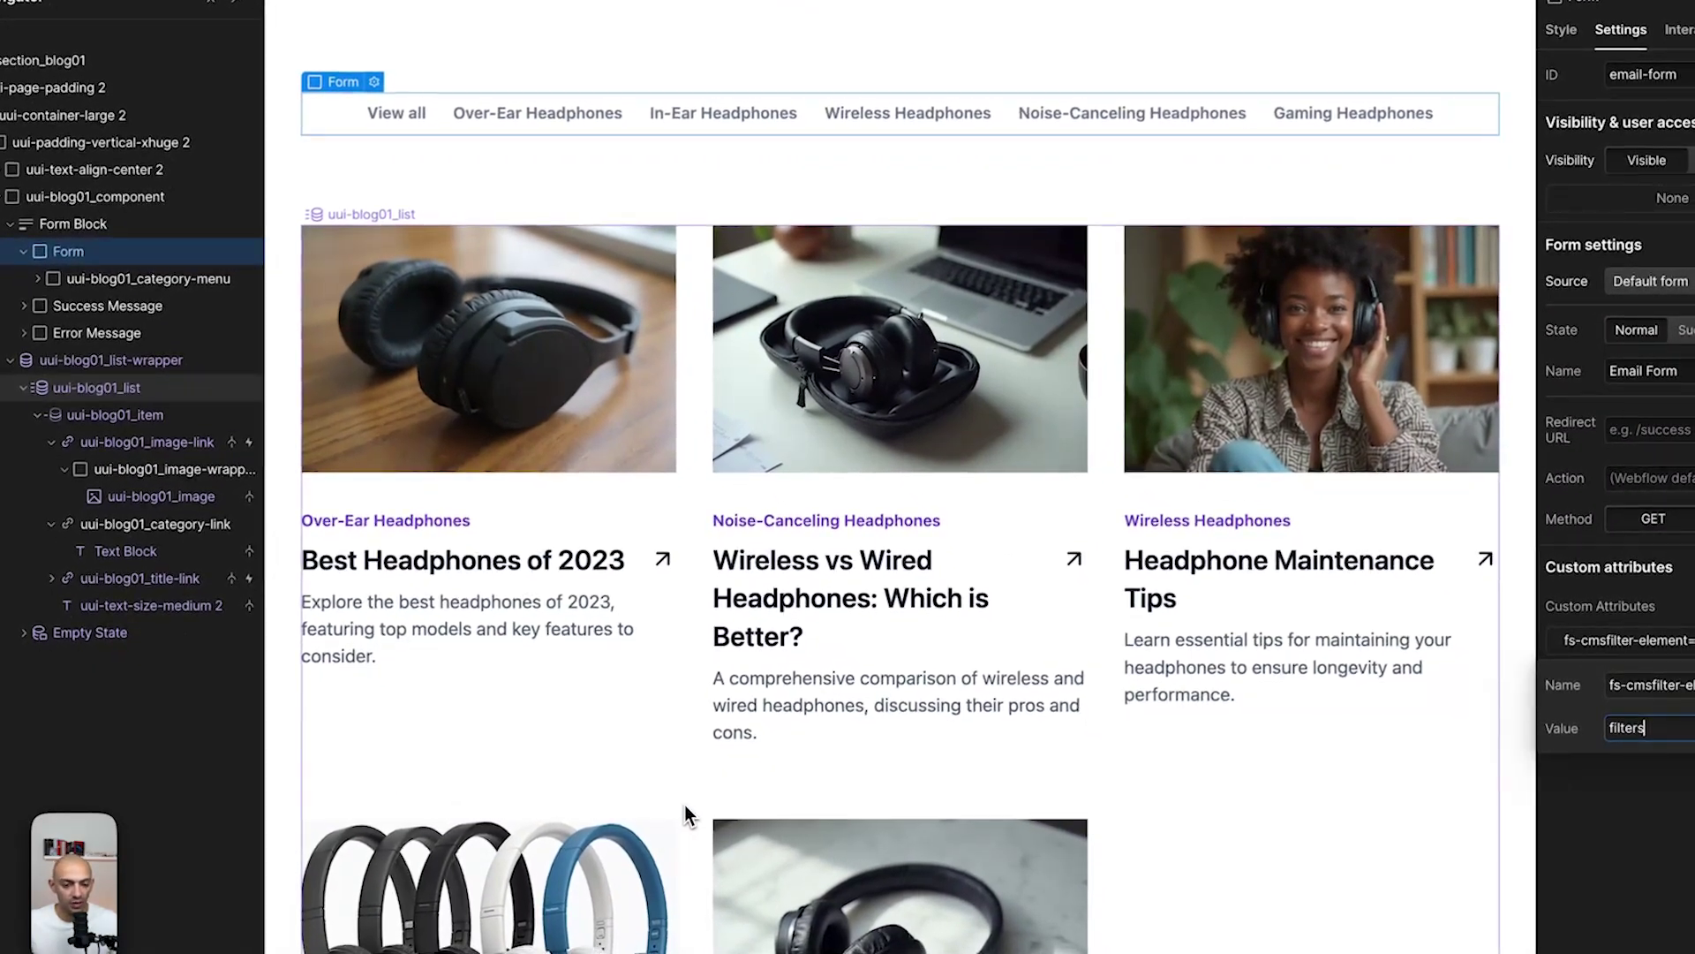
pyautogui.click(703, 836)
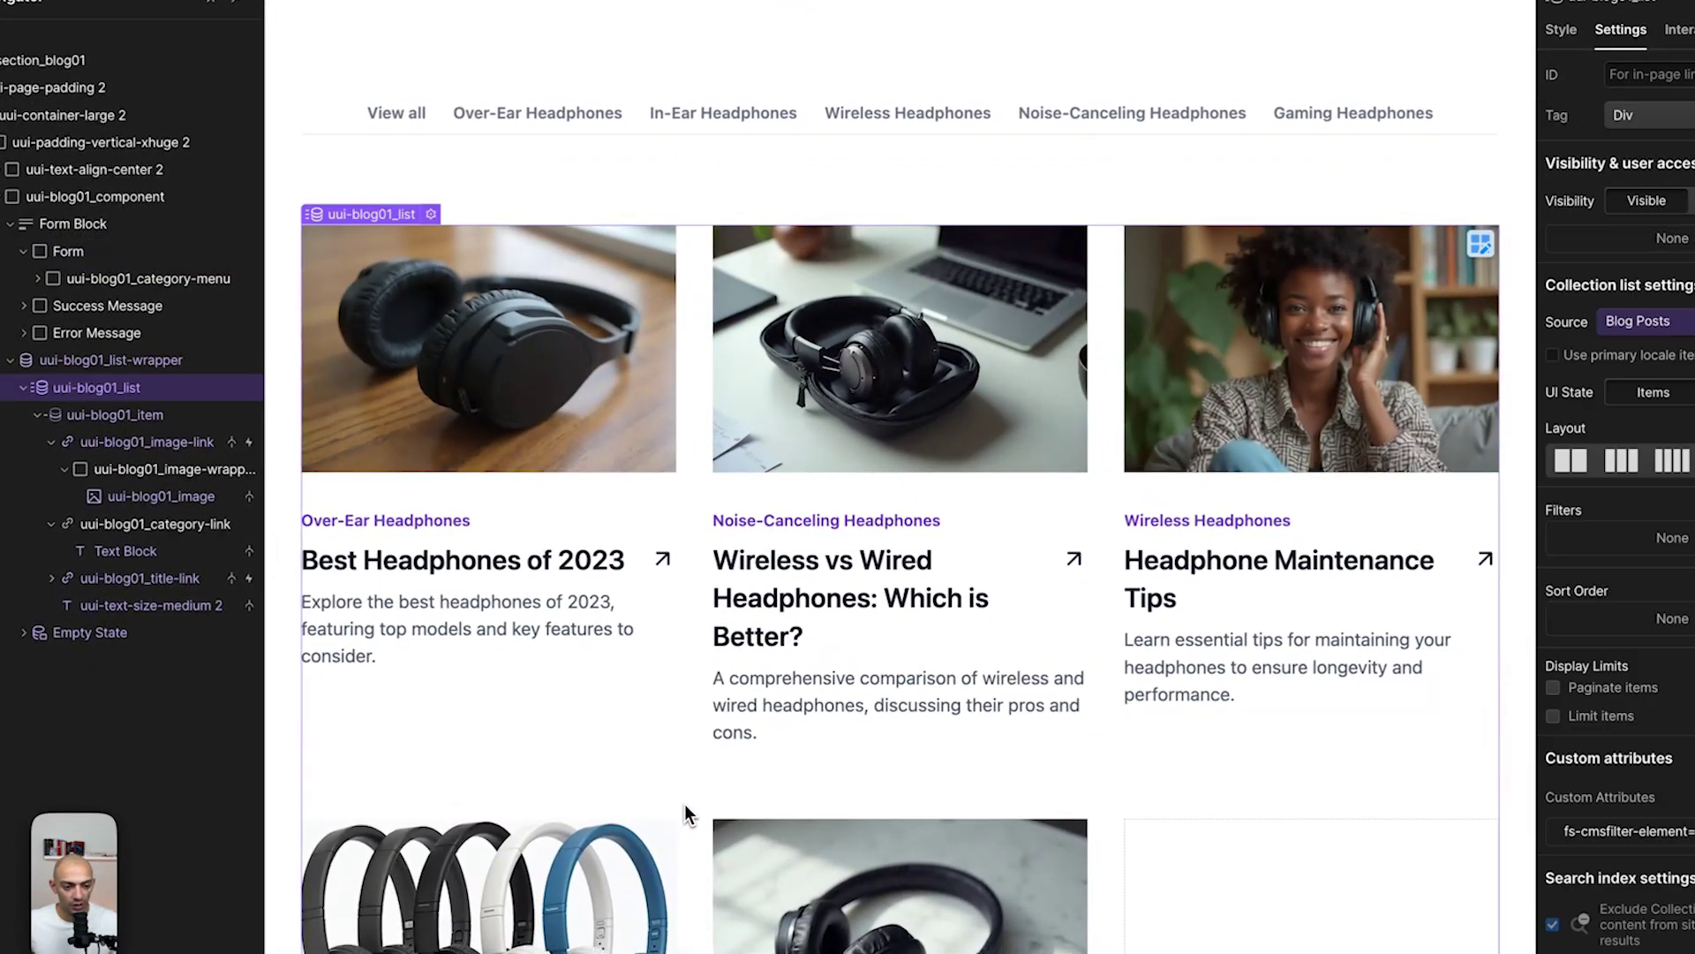
pyautogui.hotkey('alt', 'Tab')
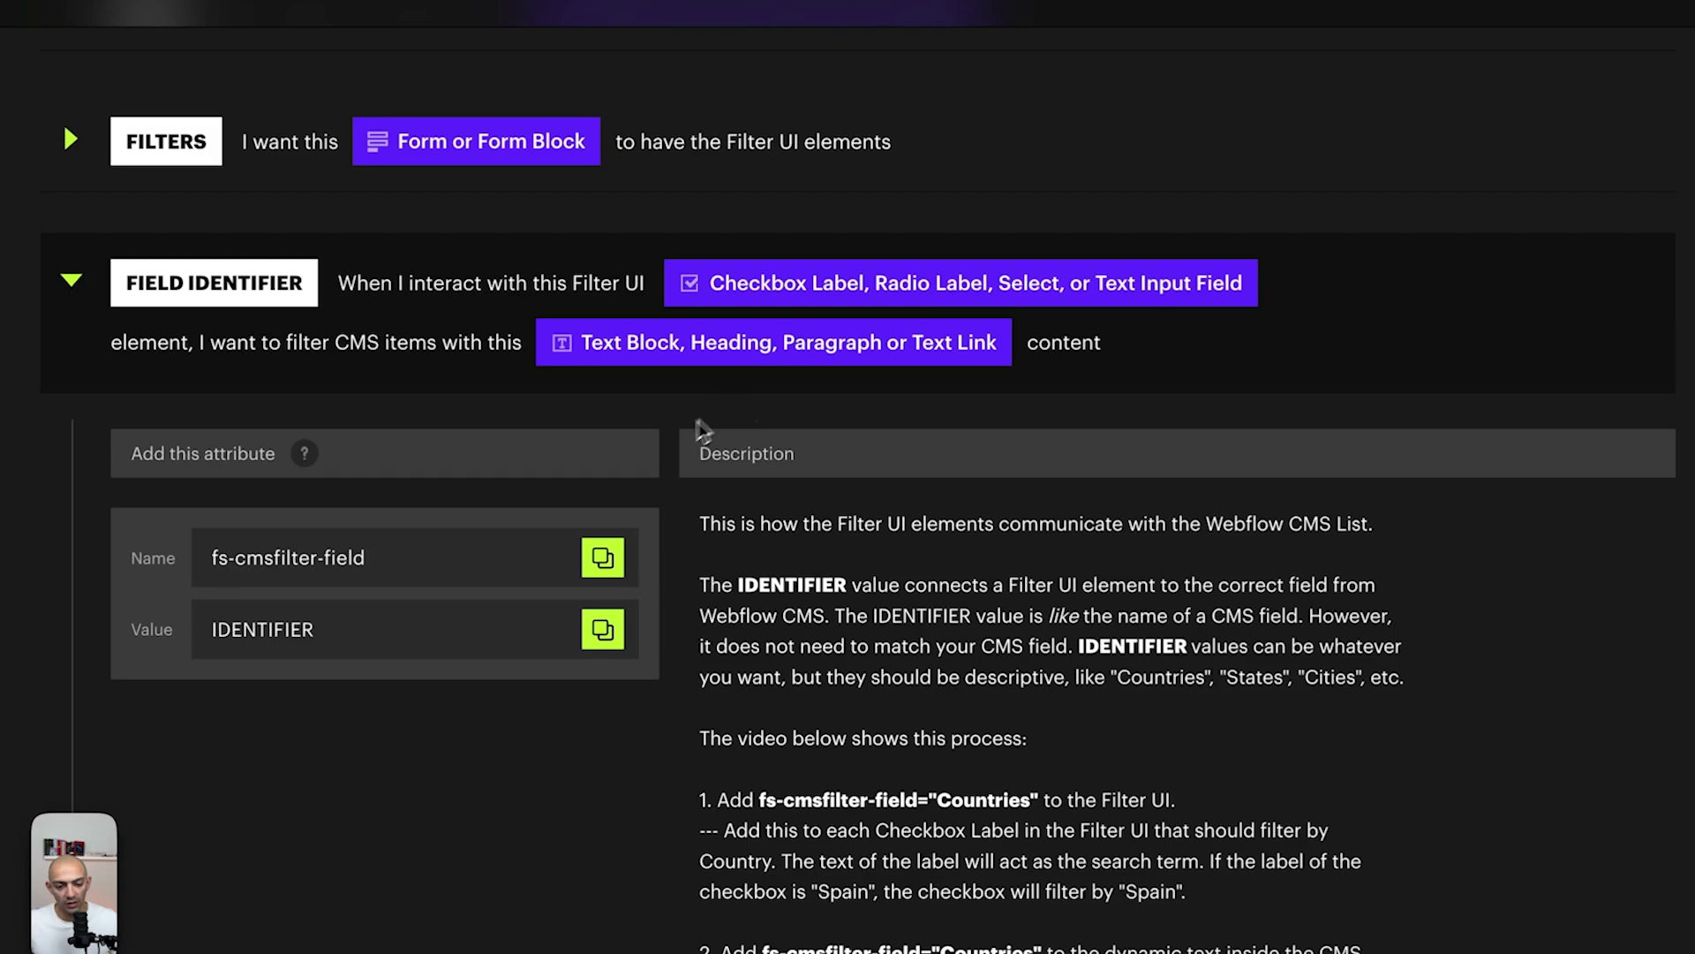
pyautogui.click(600, 576)
# Select the Over-Ear Headphones text block in Webflow and compare its element type with the FIELD IDENTIFIER instructions.
pyautogui.hotkey('alt', 'Tab')
pyautogui.click(565, 119)
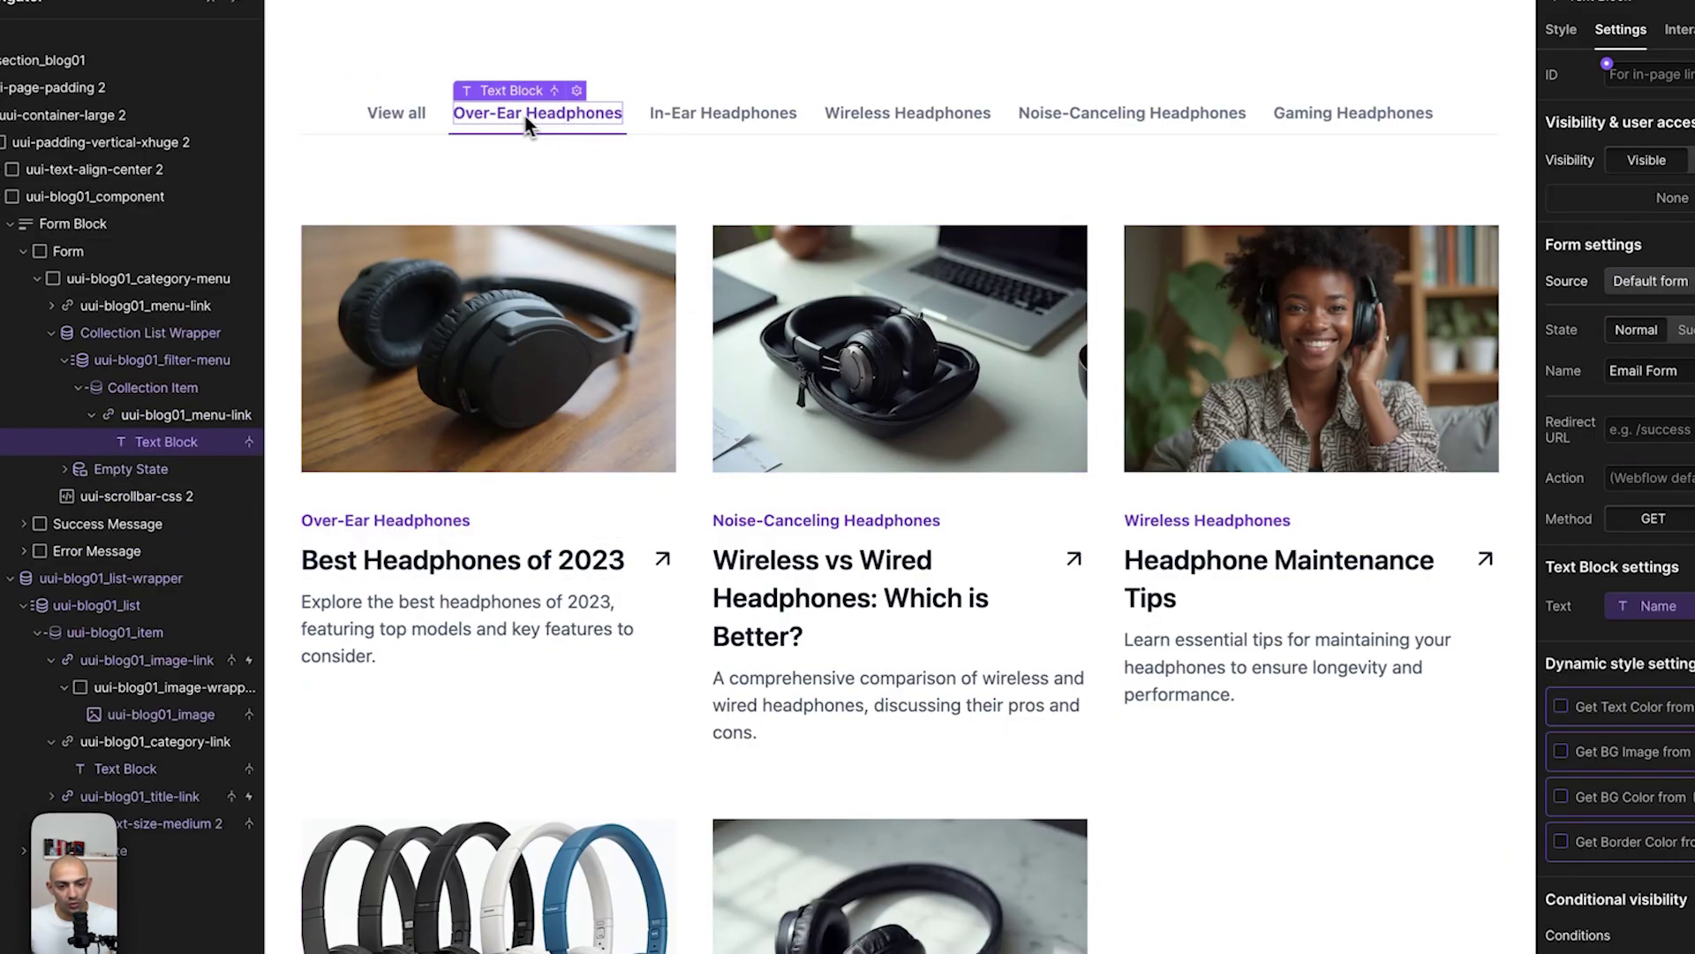
pyautogui.hotkey('alt', 'Tab')
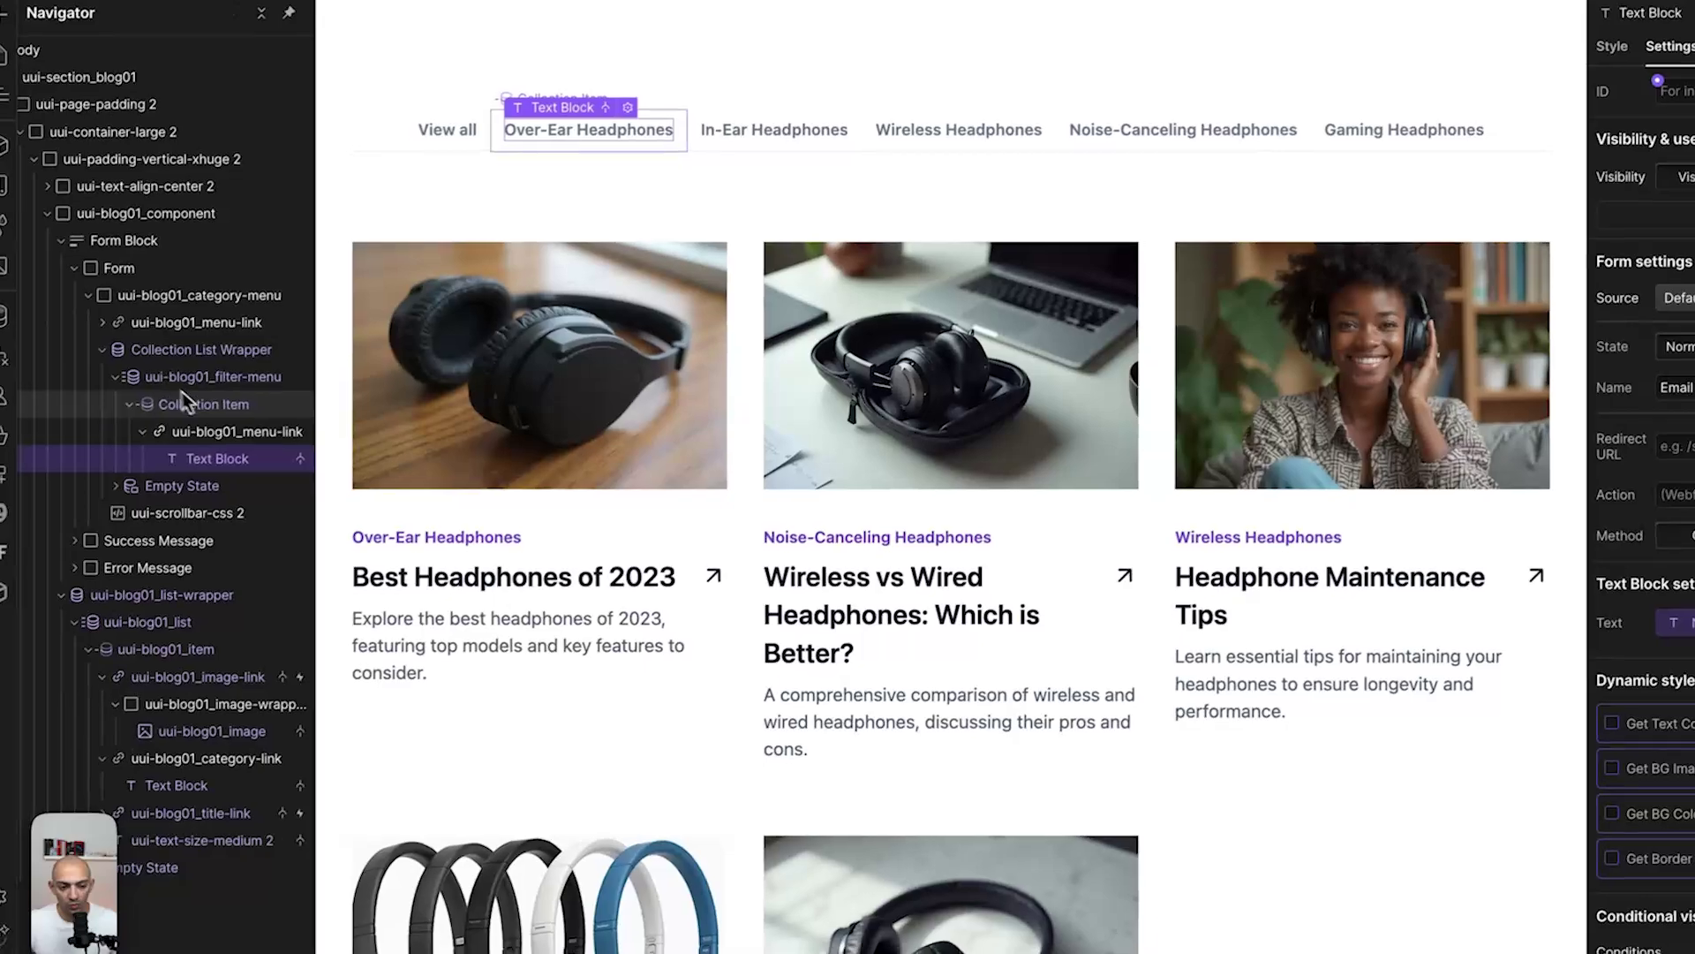
# Insert a Radio Button with group name Categories into the menu's Collection Item and bind its label to the category name.
pyautogui.click(152, 416)
pyautogui.click(229, 379)
pyautogui.press('a')
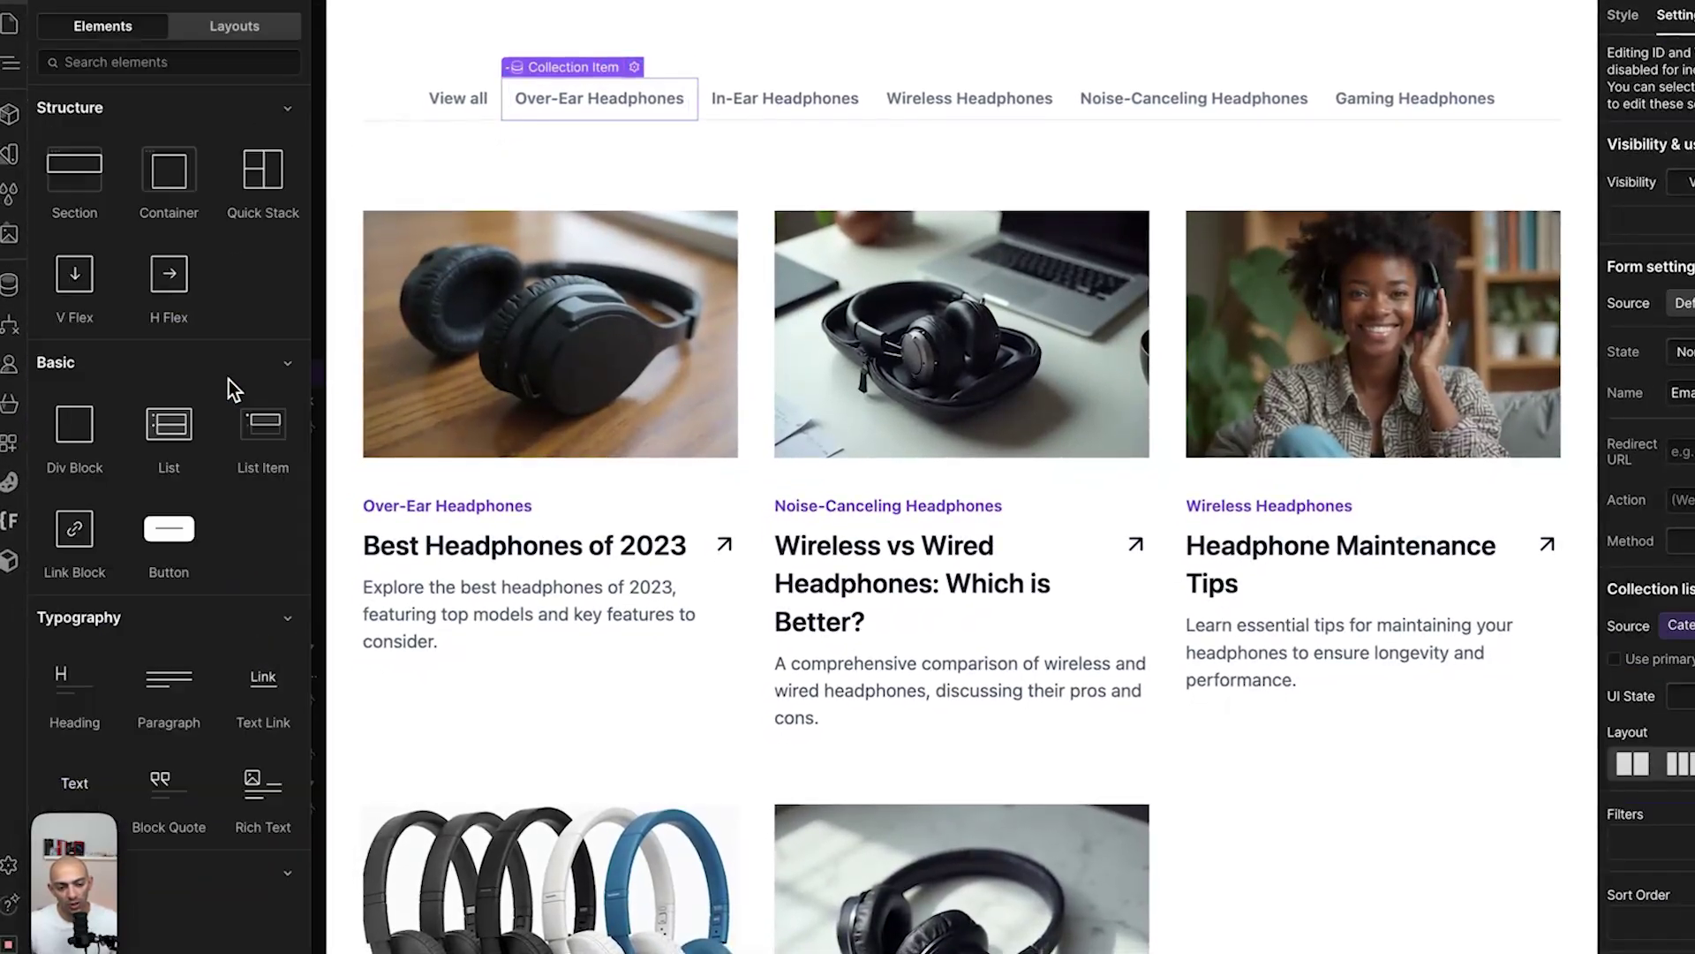
pyautogui.scroll(-15, 247, 530)
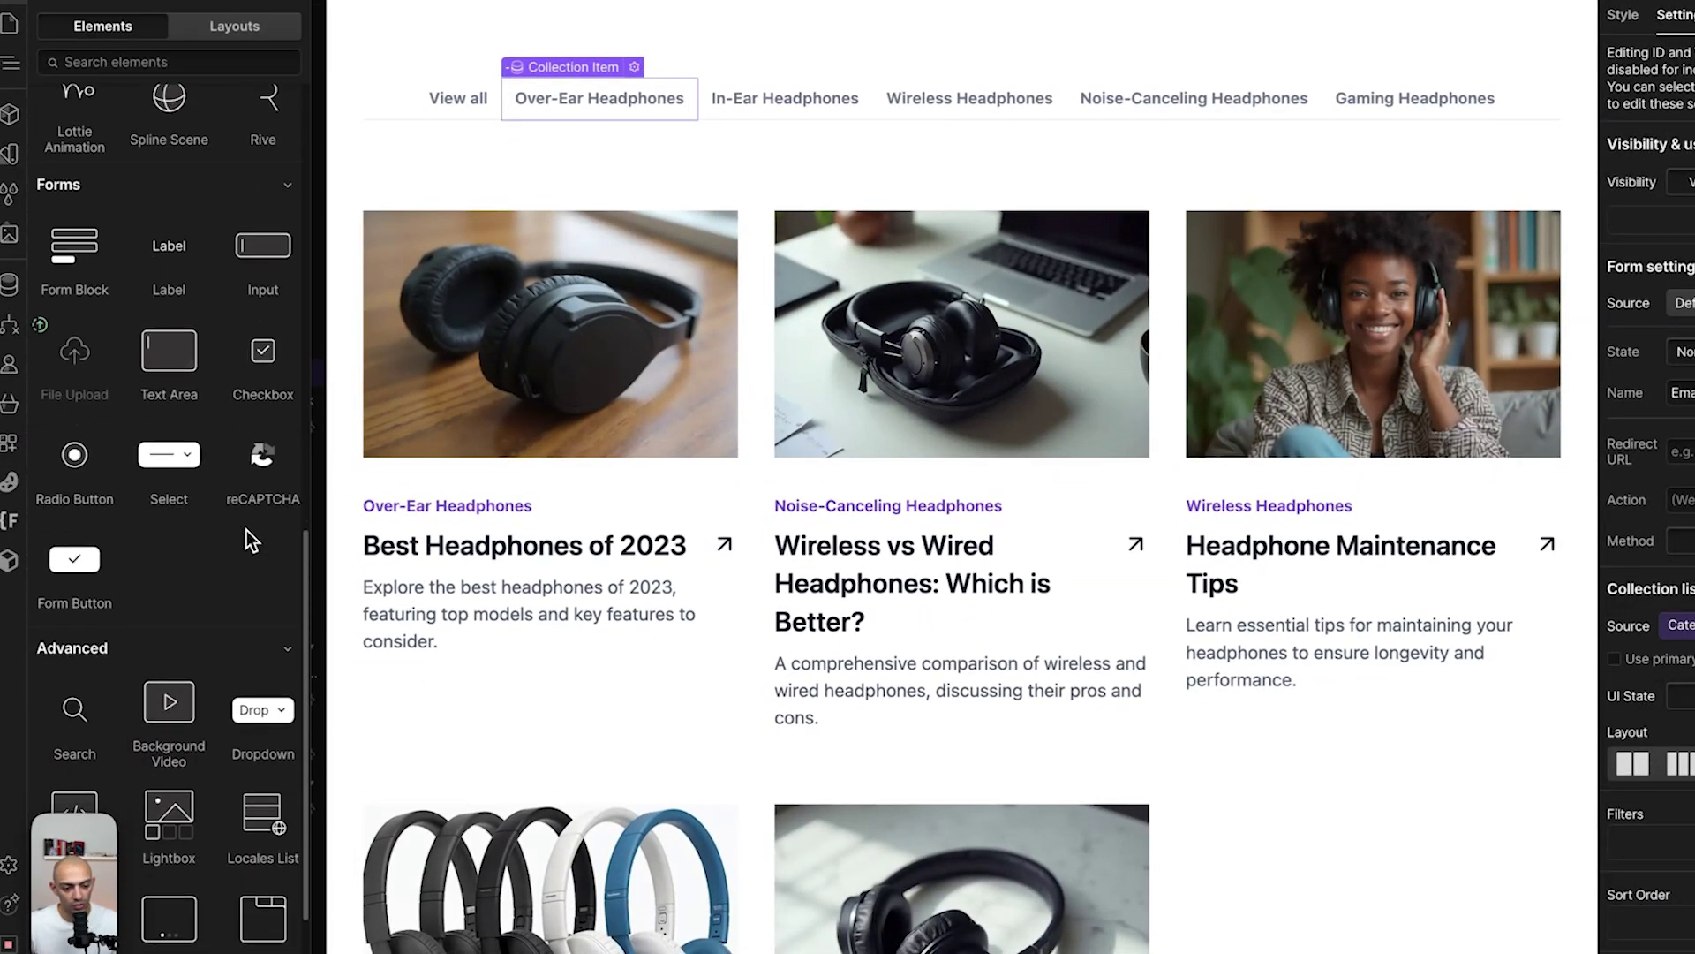
pyautogui.scroll(2, 196, 505)
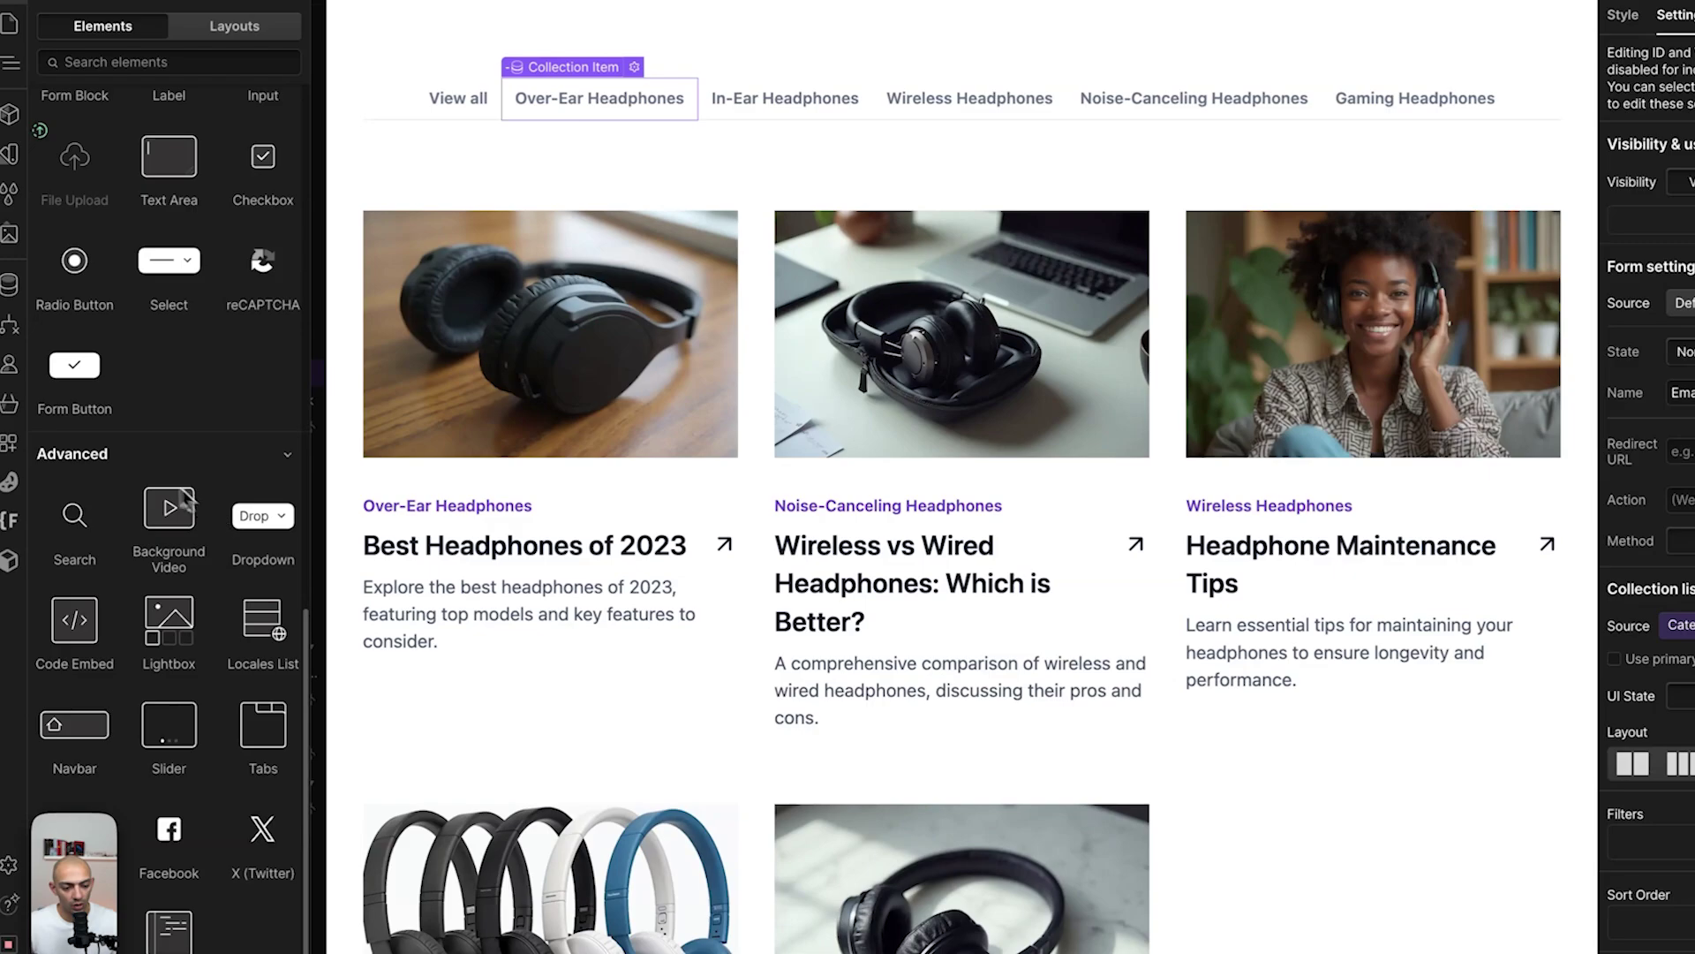
pyautogui.scroll(2, 201, 387)
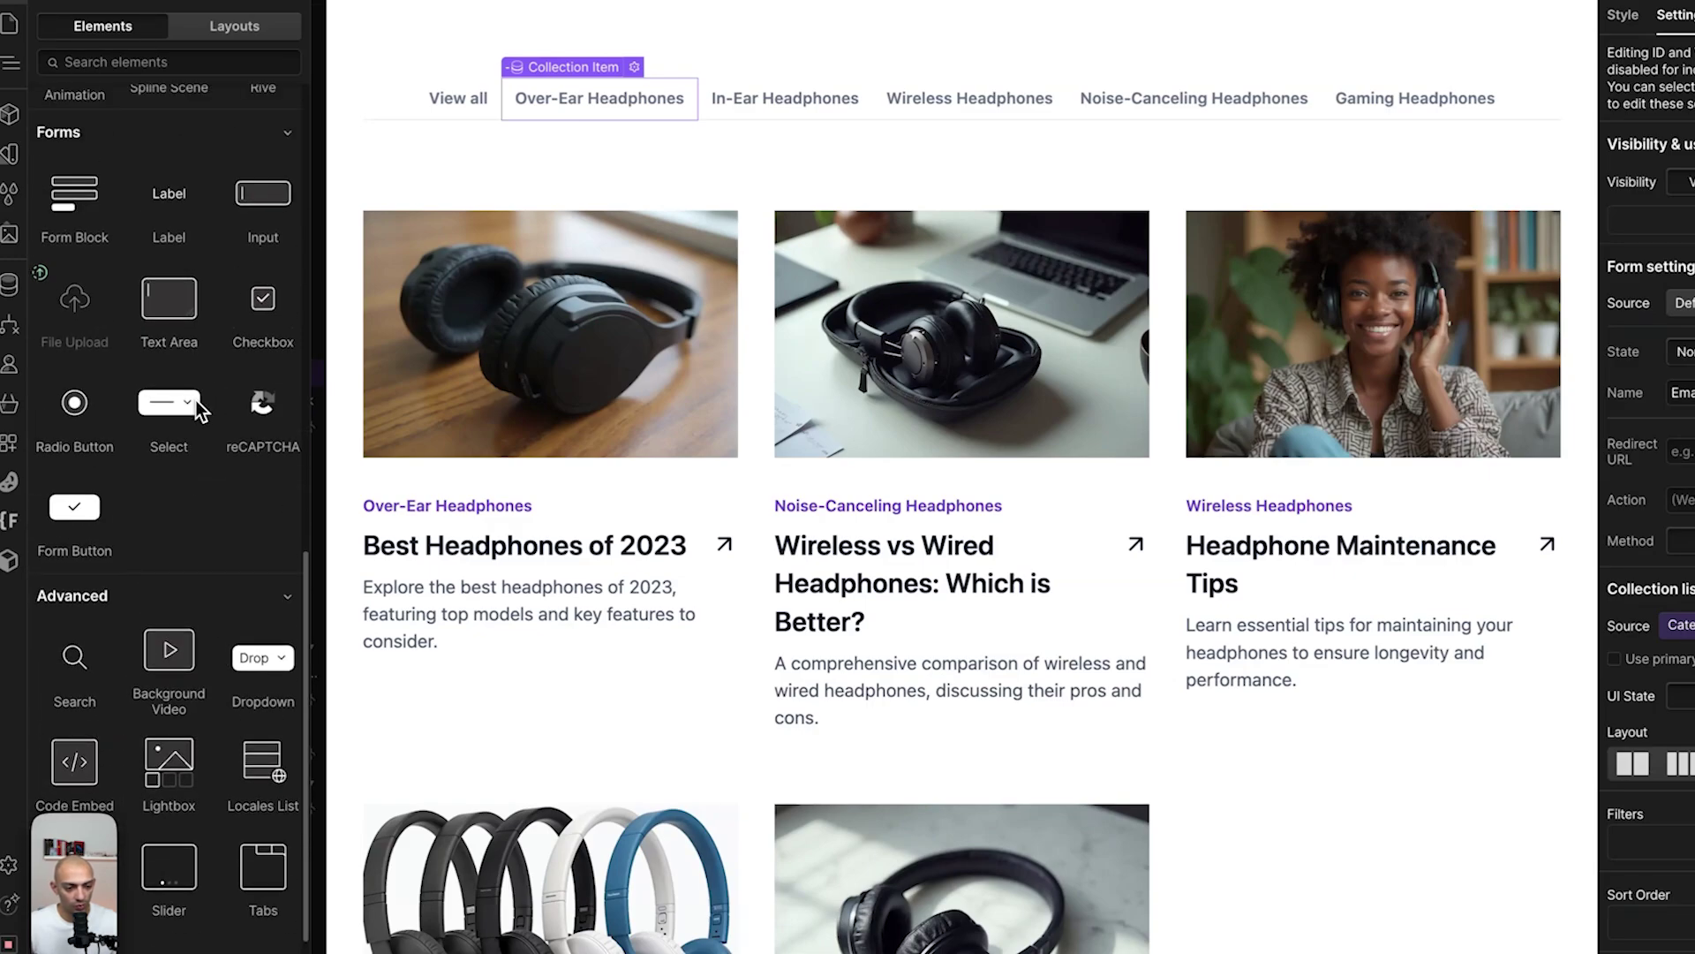
pyautogui.click(86, 428)
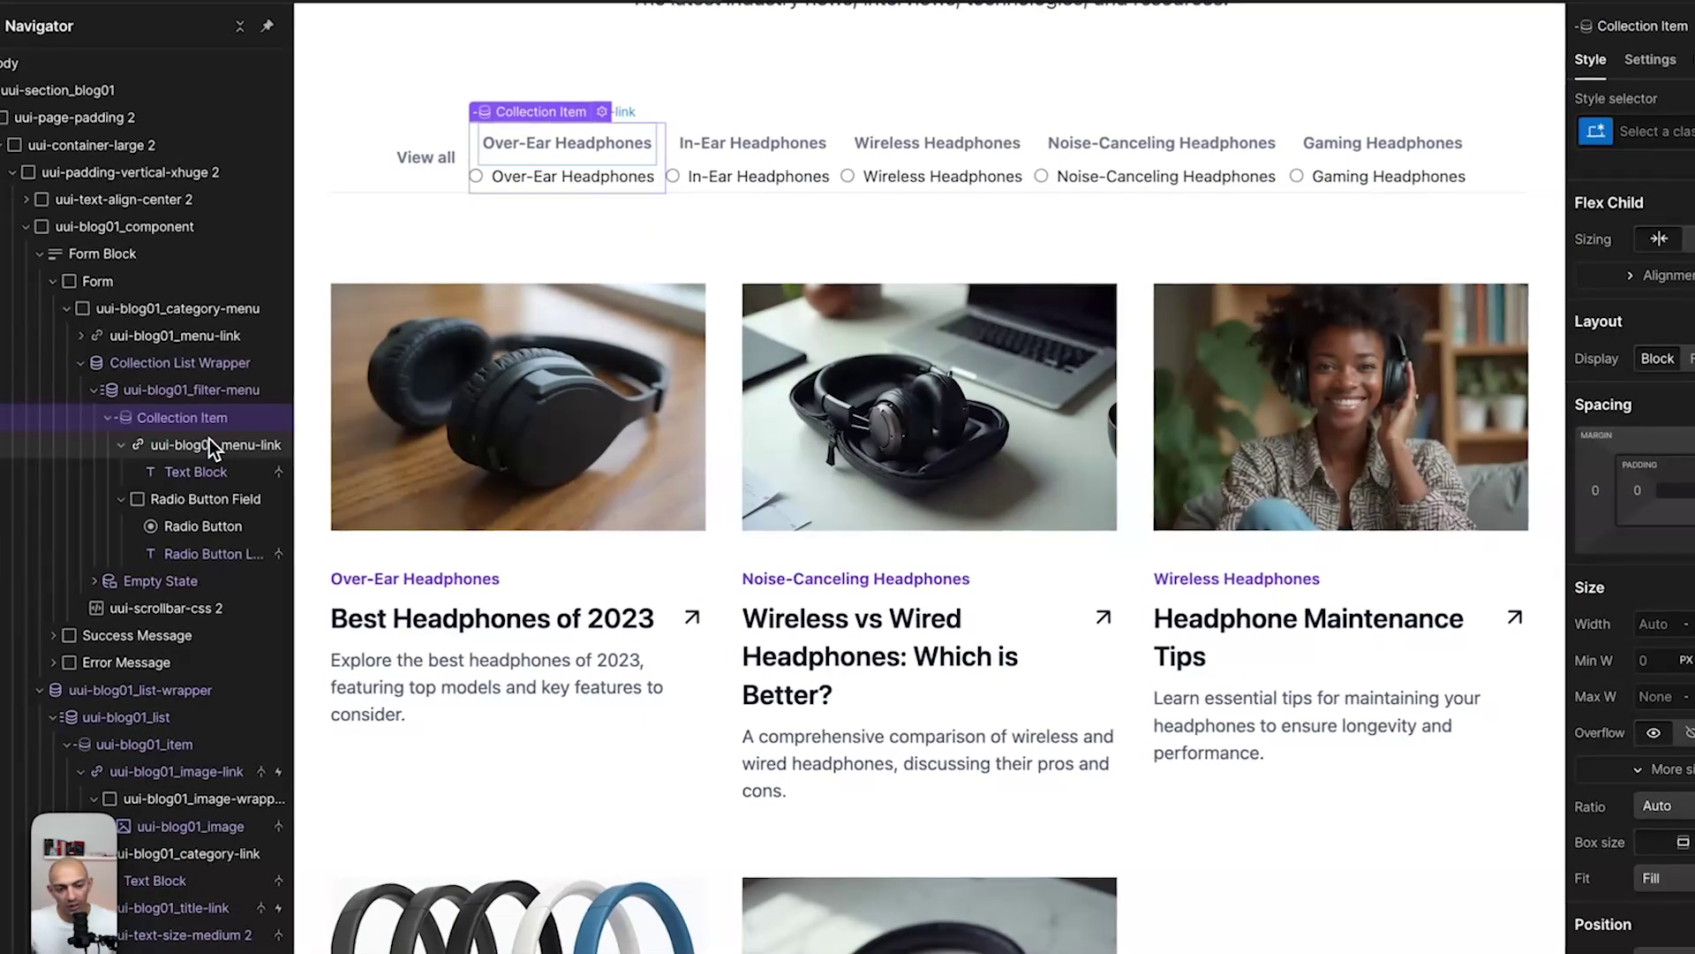
# Apply the existing link's class uui-blog01_menu-link to the Radio Button Field in the menu's Collection Item.
pyautogui.click(205, 443)
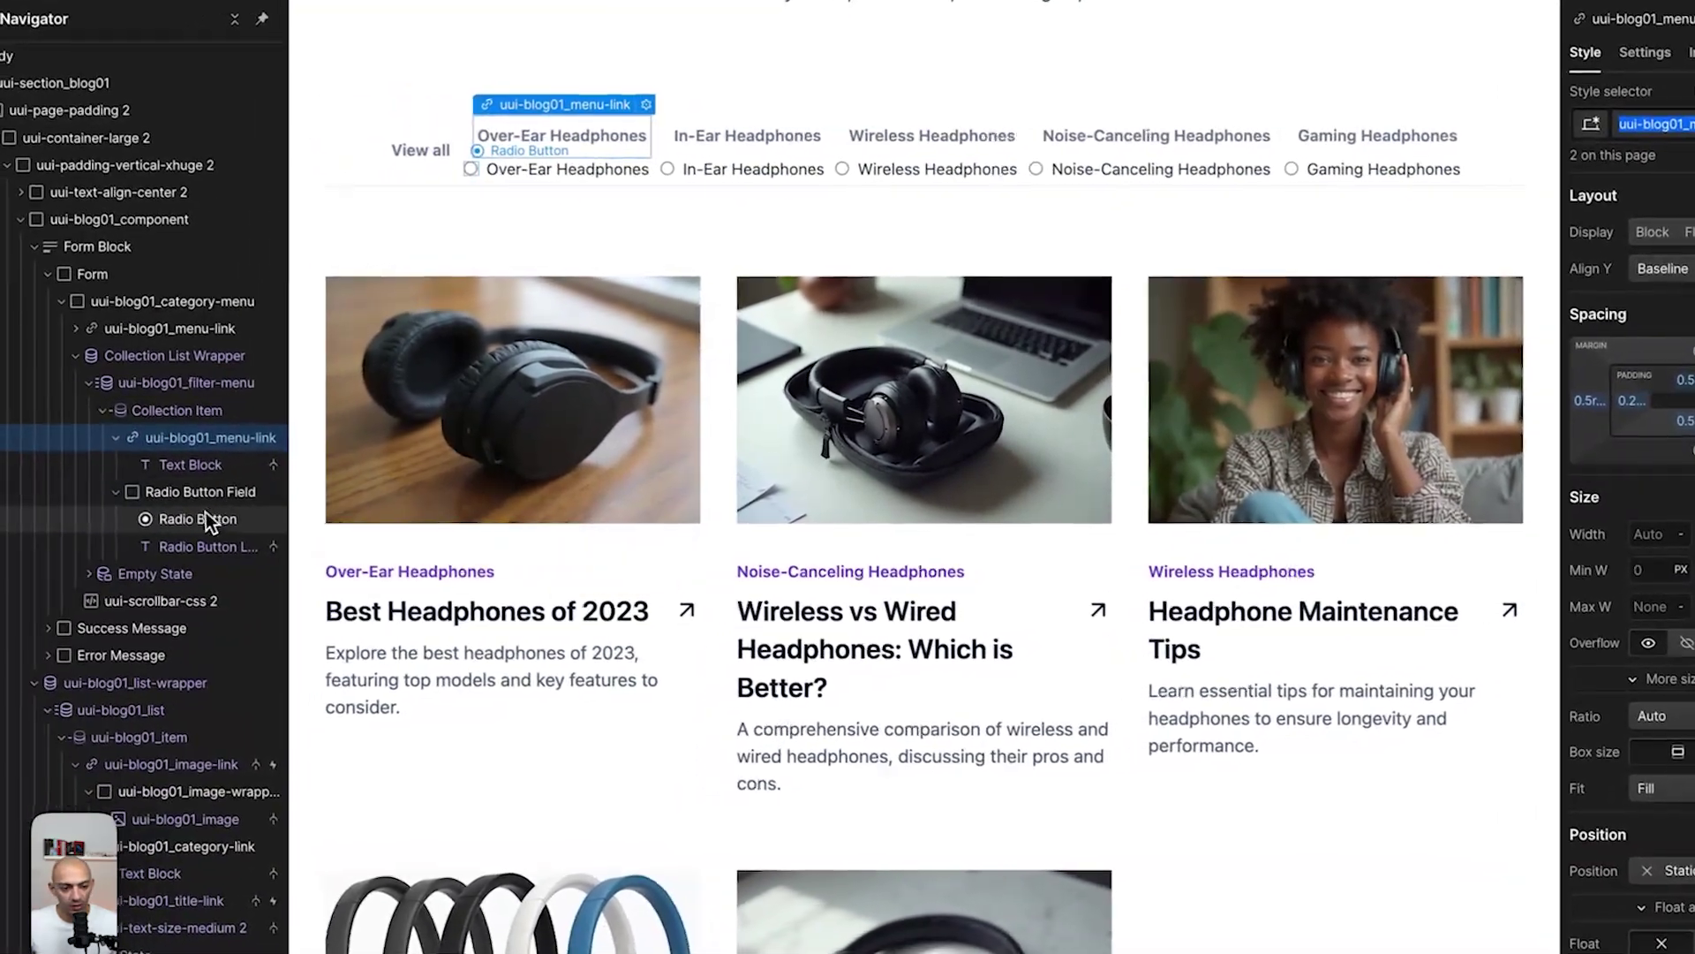
pyautogui.click(113, 517)
pyautogui.click(1642, 123)
pyautogui.write('uui-blog01_menu-link')
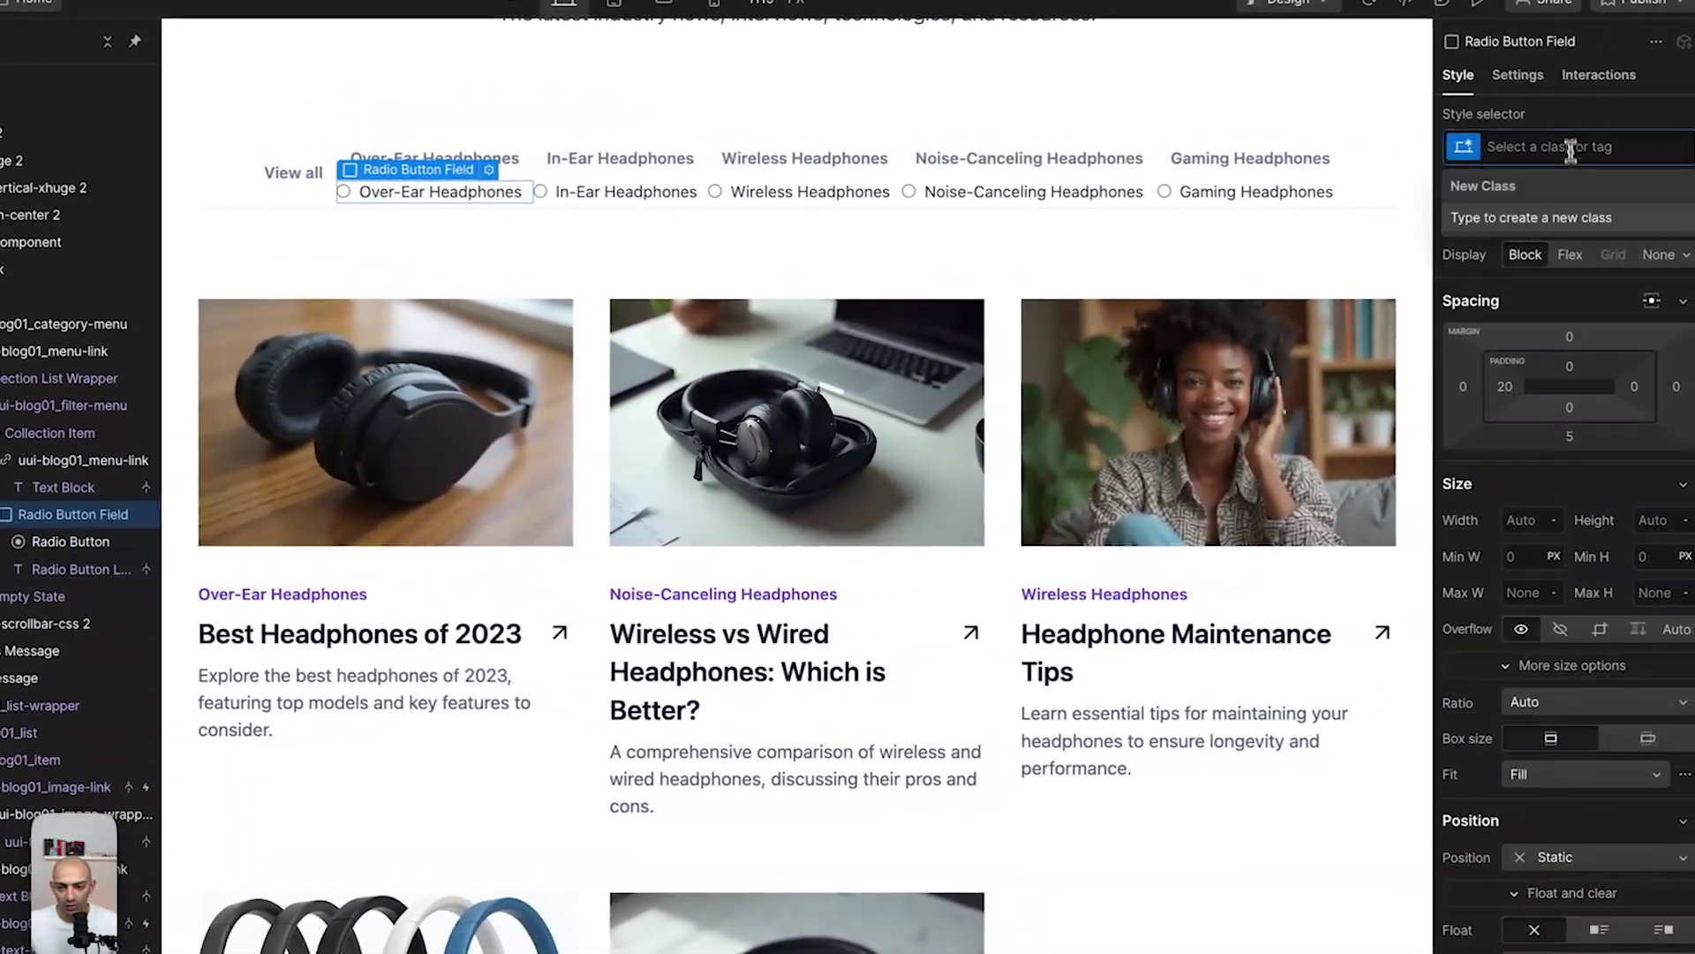
pyautogui.press('Return')
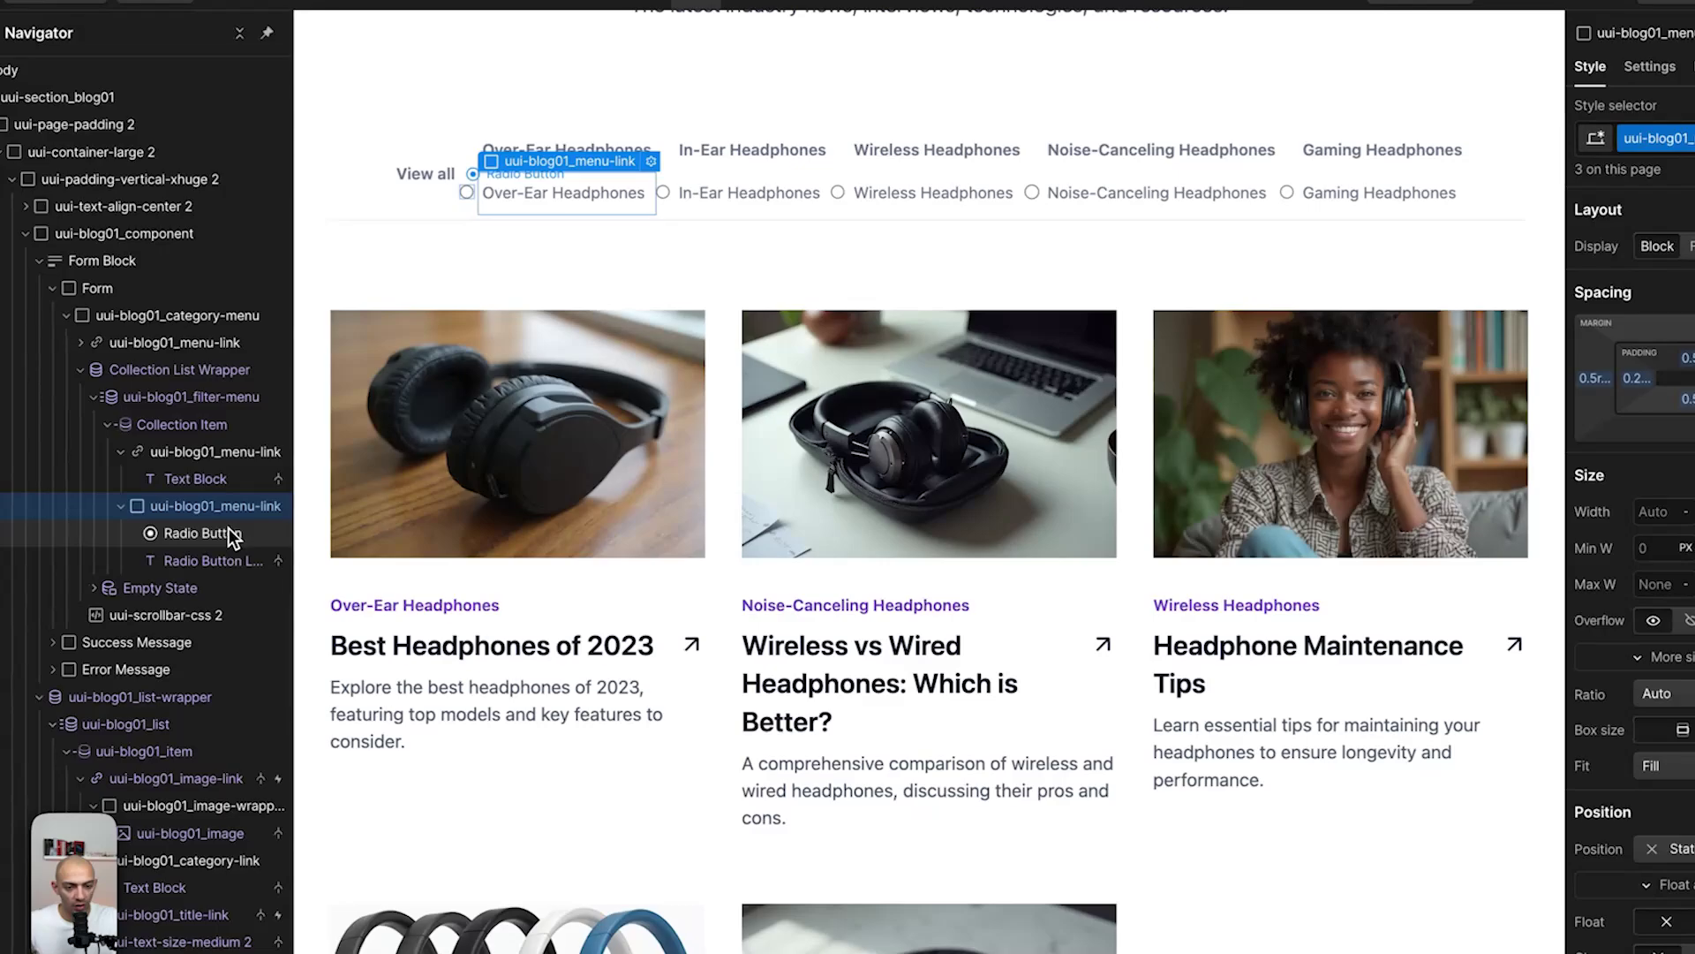
# Give the filter menu's Radio Button the Custom style with display None, and remove the old link block above its field.
pyautogui.click(68, 541)
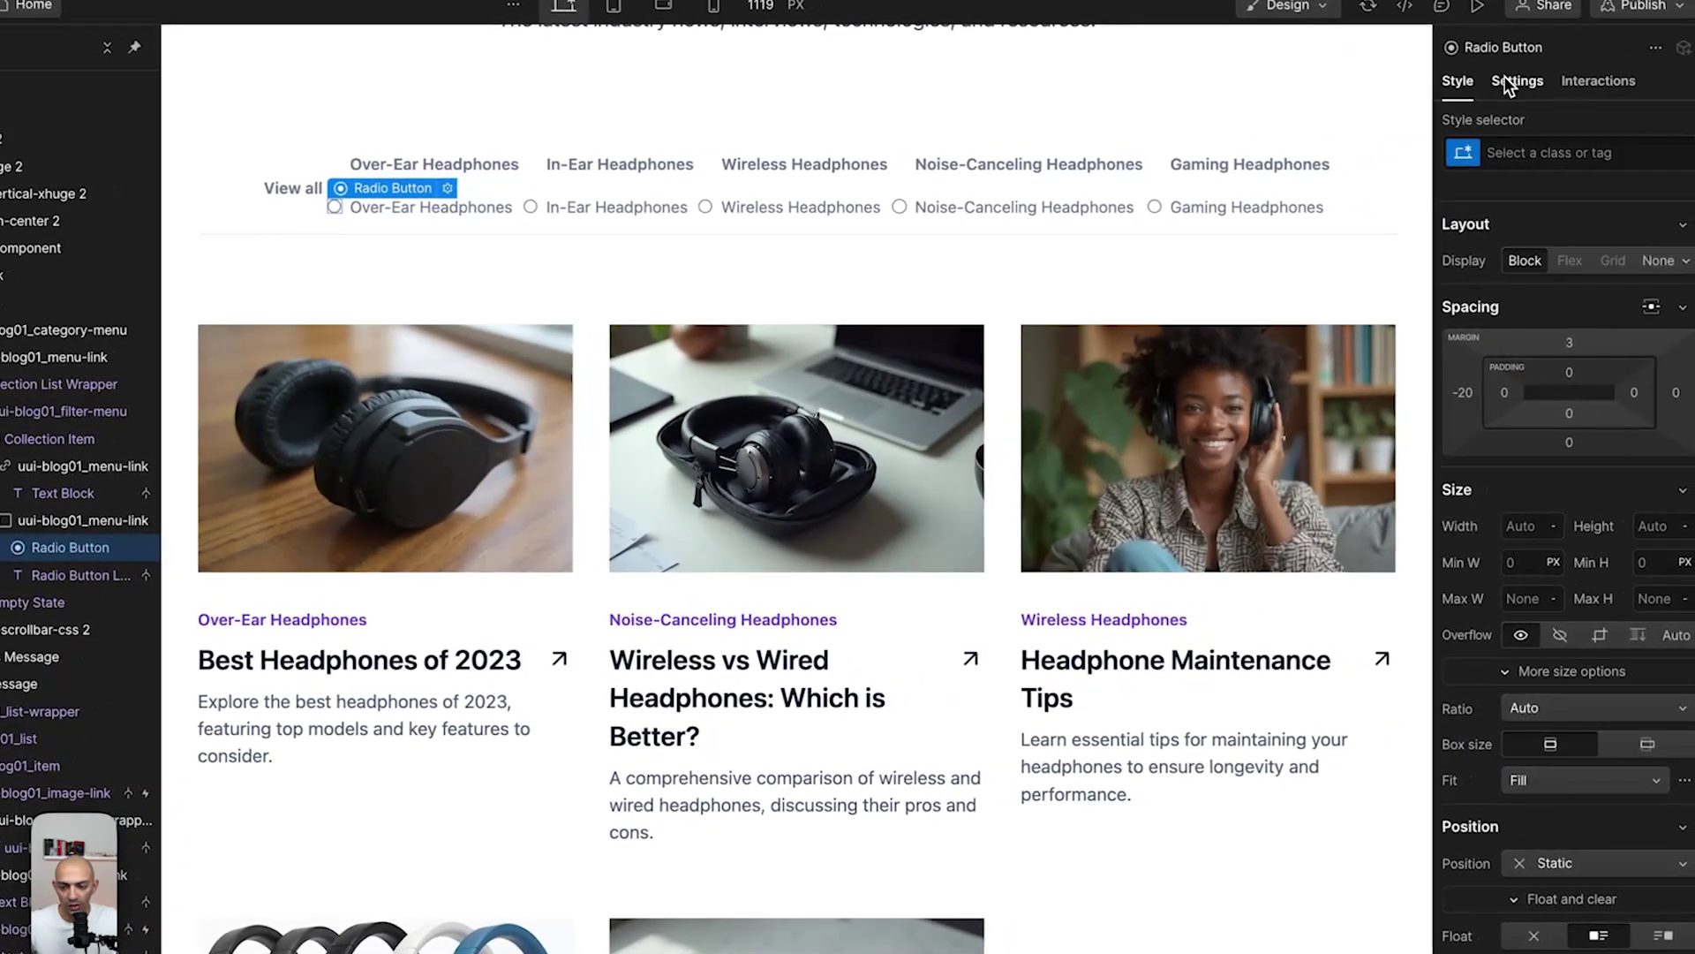
pyautogui.click(1649, 67)
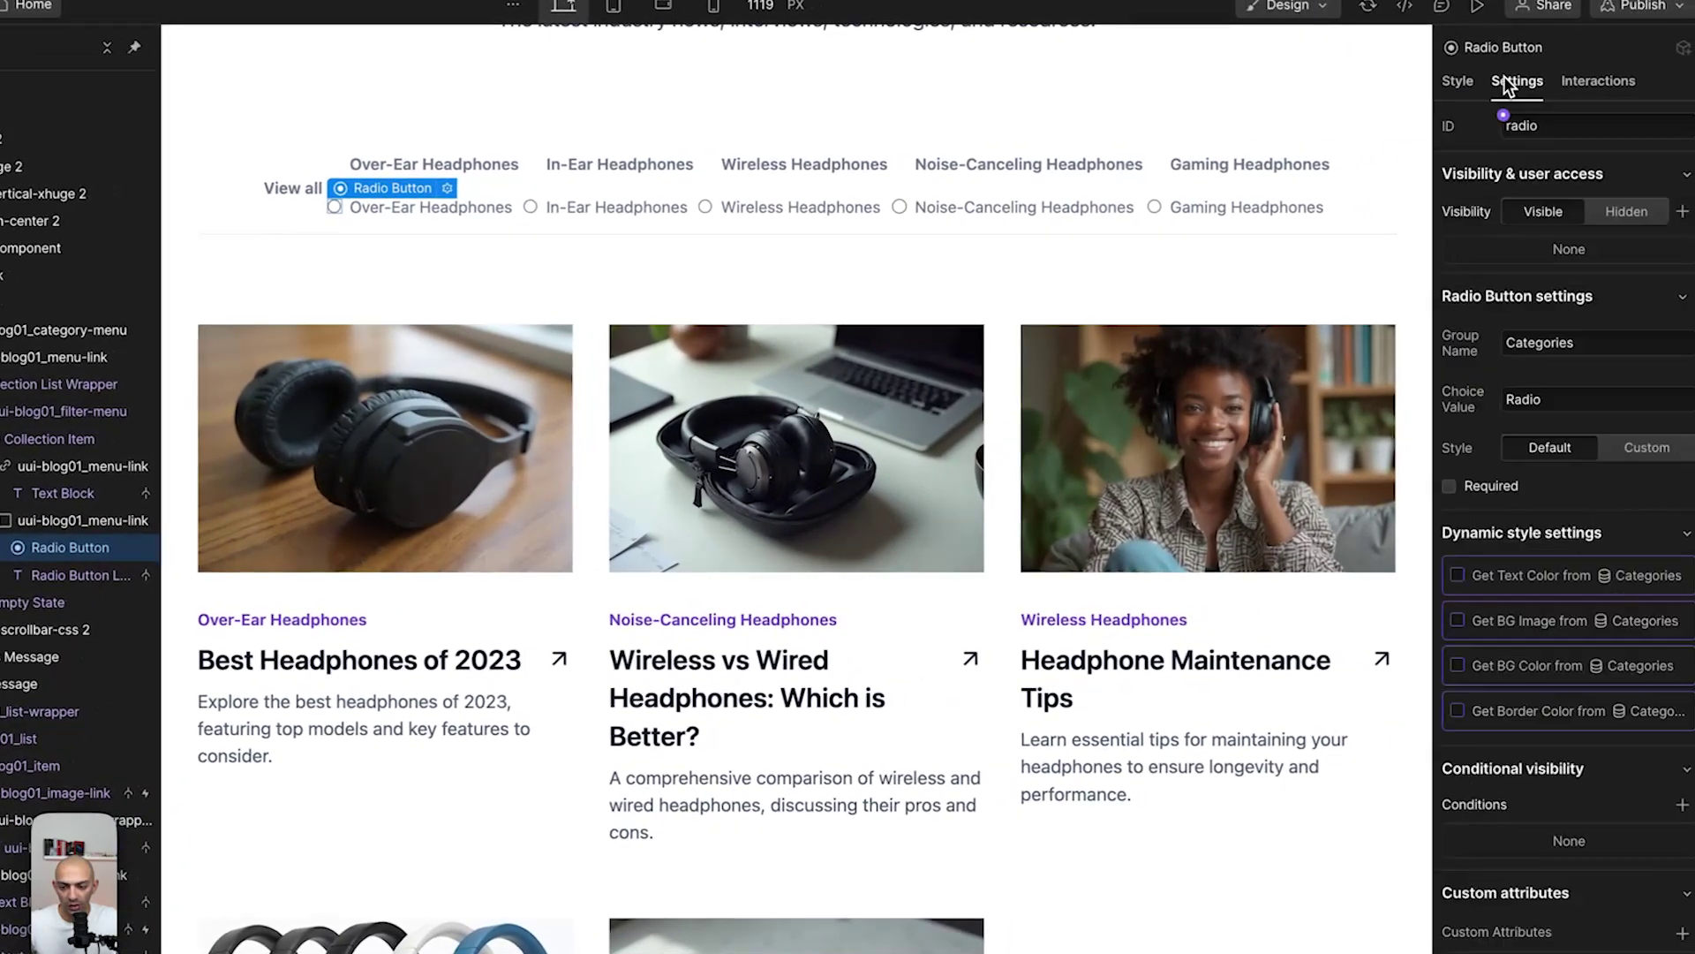
pyautogui.click(1645, 448)
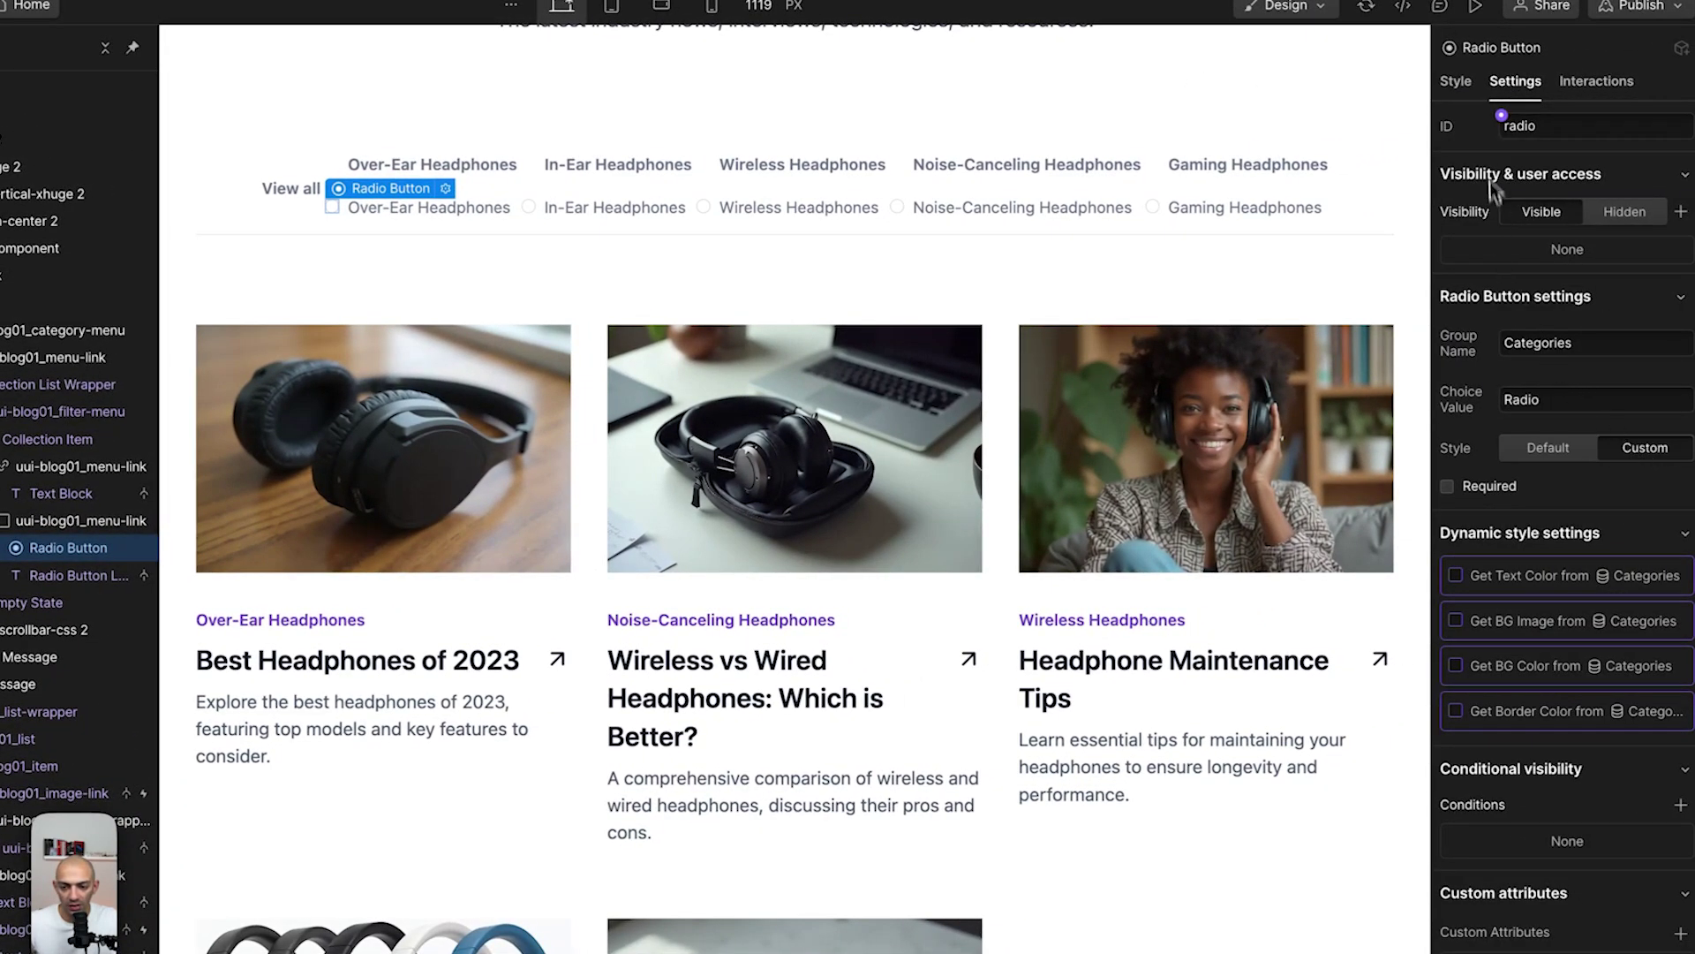
pyautogui.click(1456, 81)
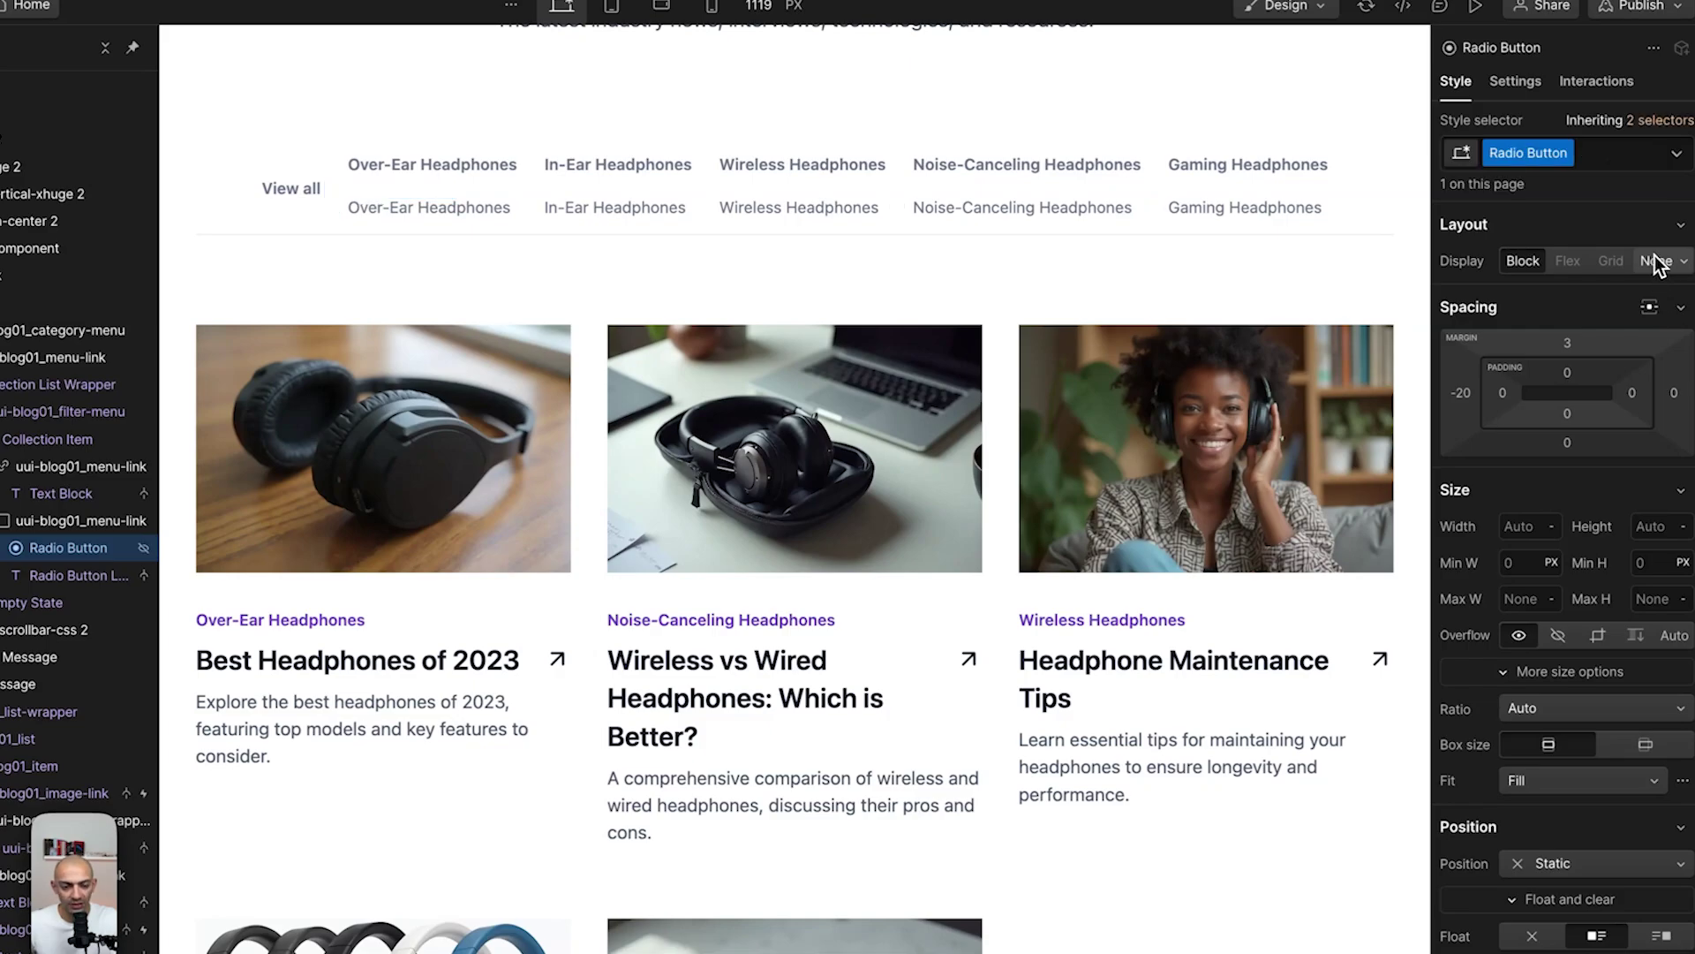
pyautogui.click(1656, 262)
pyautogui.click(84, 521)
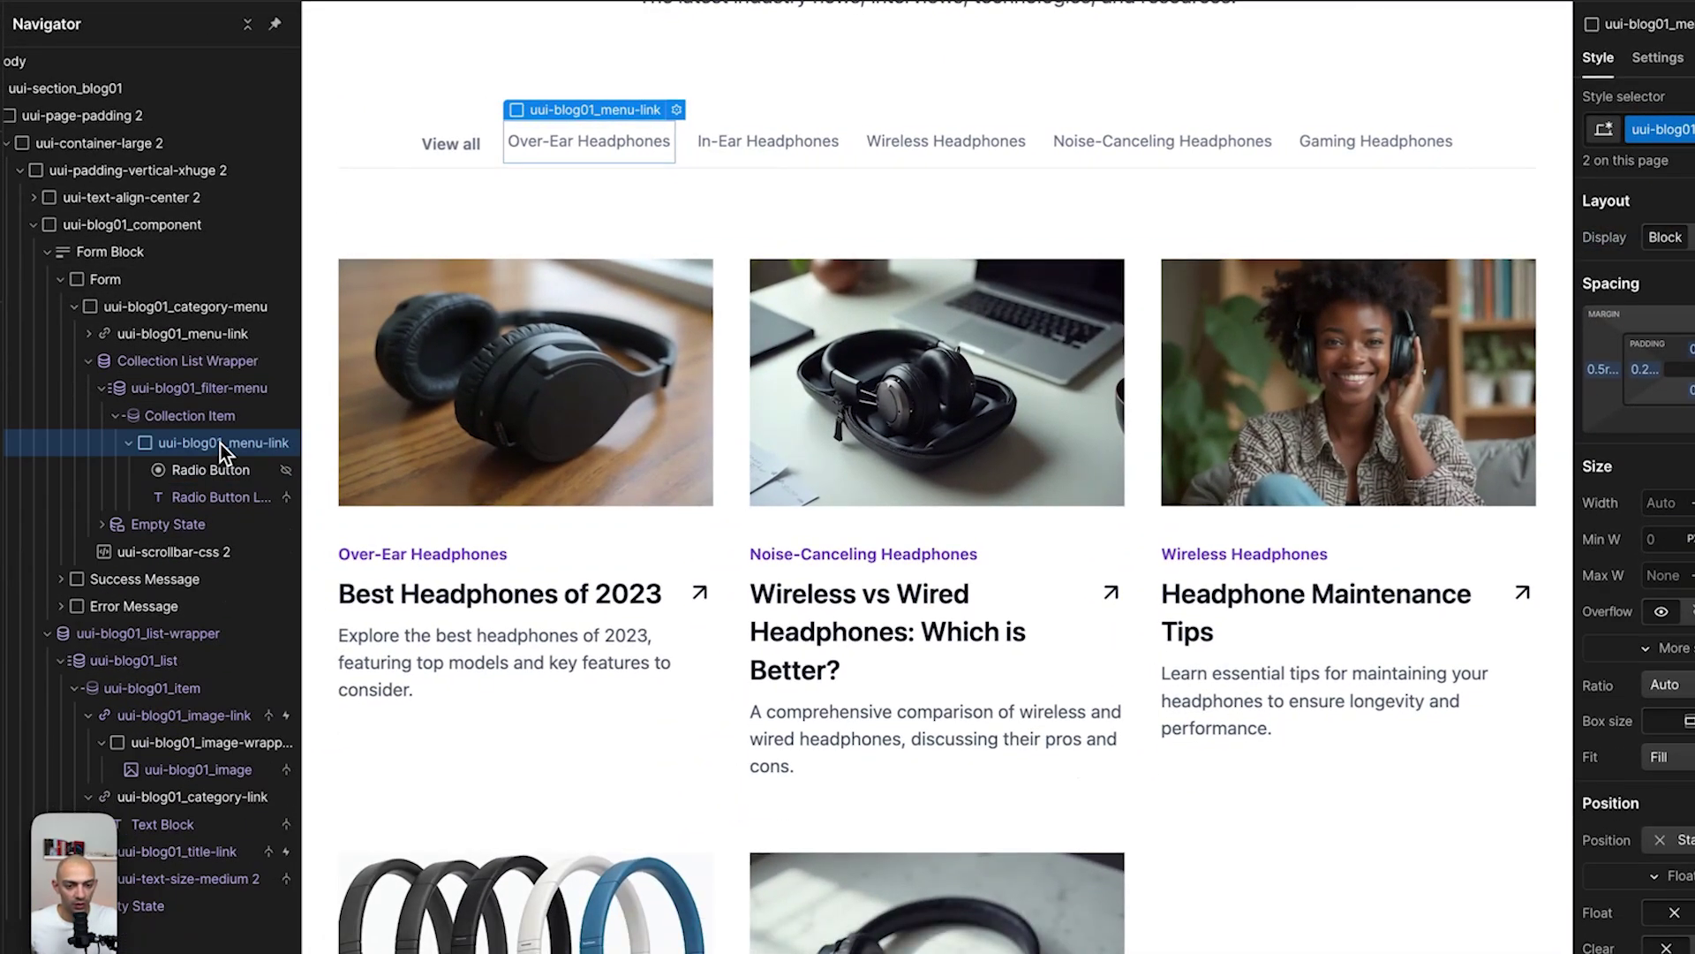
# Set the Radio Button Label's font weight to 700 - Bold and all of its margins to 0.
pyautogui.click(220, 501)
pyautogui.scroll(-3, 1575, 618)
pyautogui.click(1575, 832)
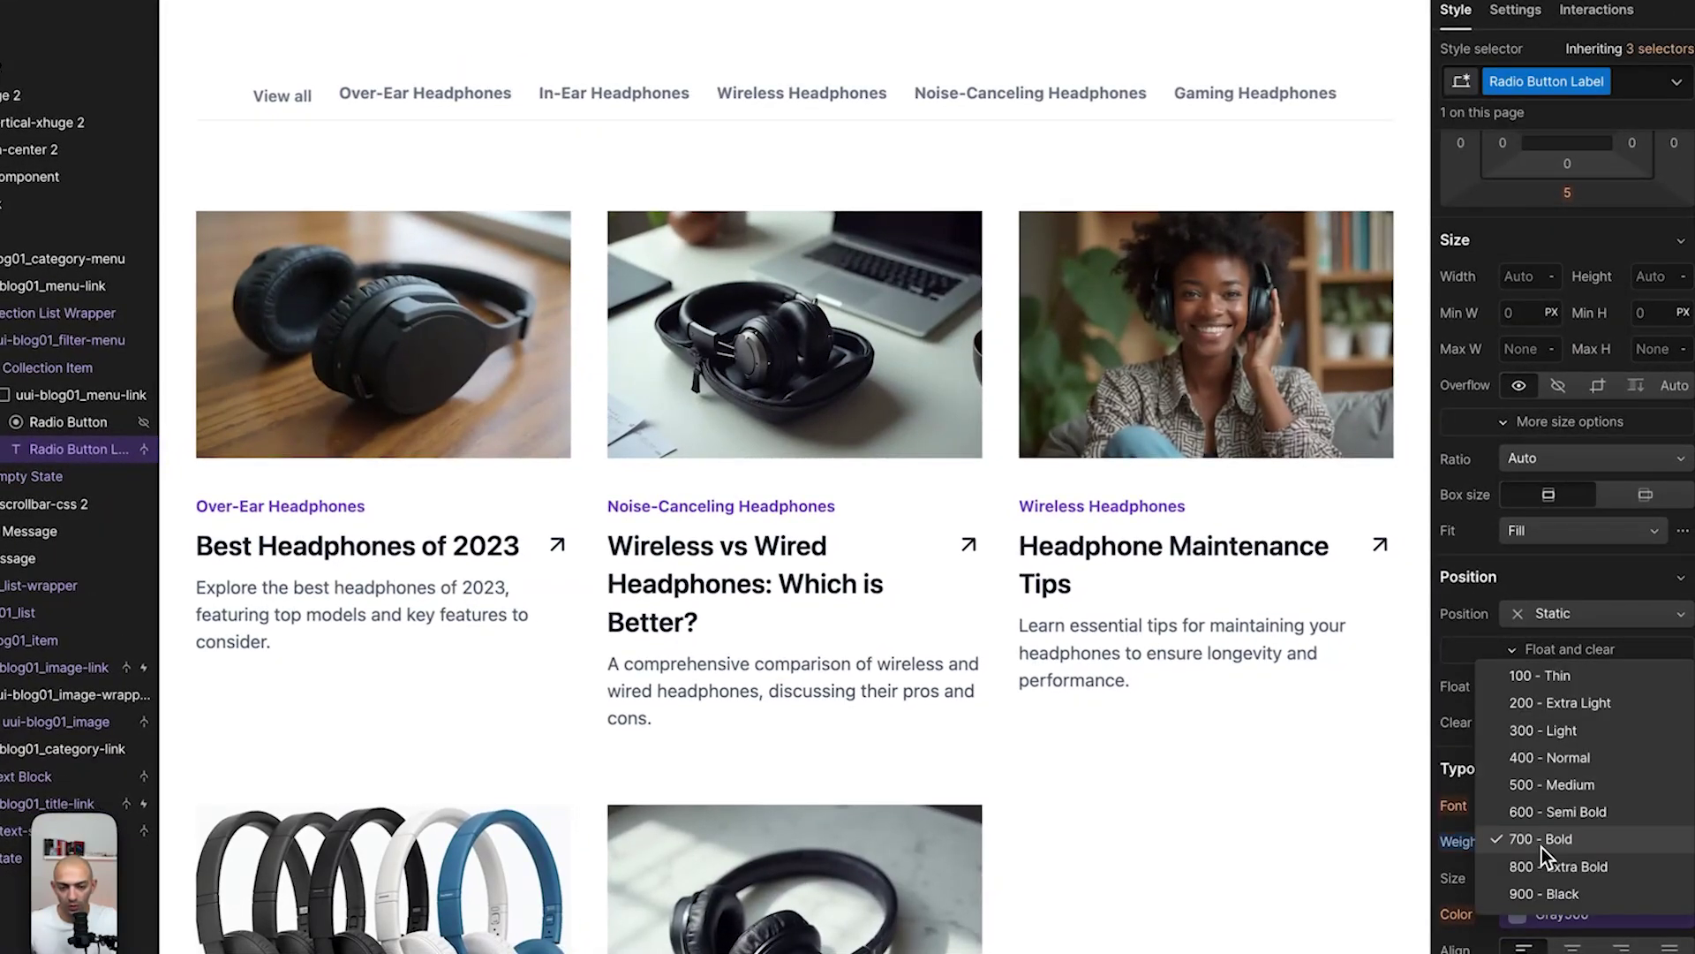
pyautogui.click(1548, 833)
pyautogui.scroll(1, 1603, 480)
pyautogui.scroll(2, 1589, 441)
pyautogui.click(1572, 379)
pyautogui.press('Escape')
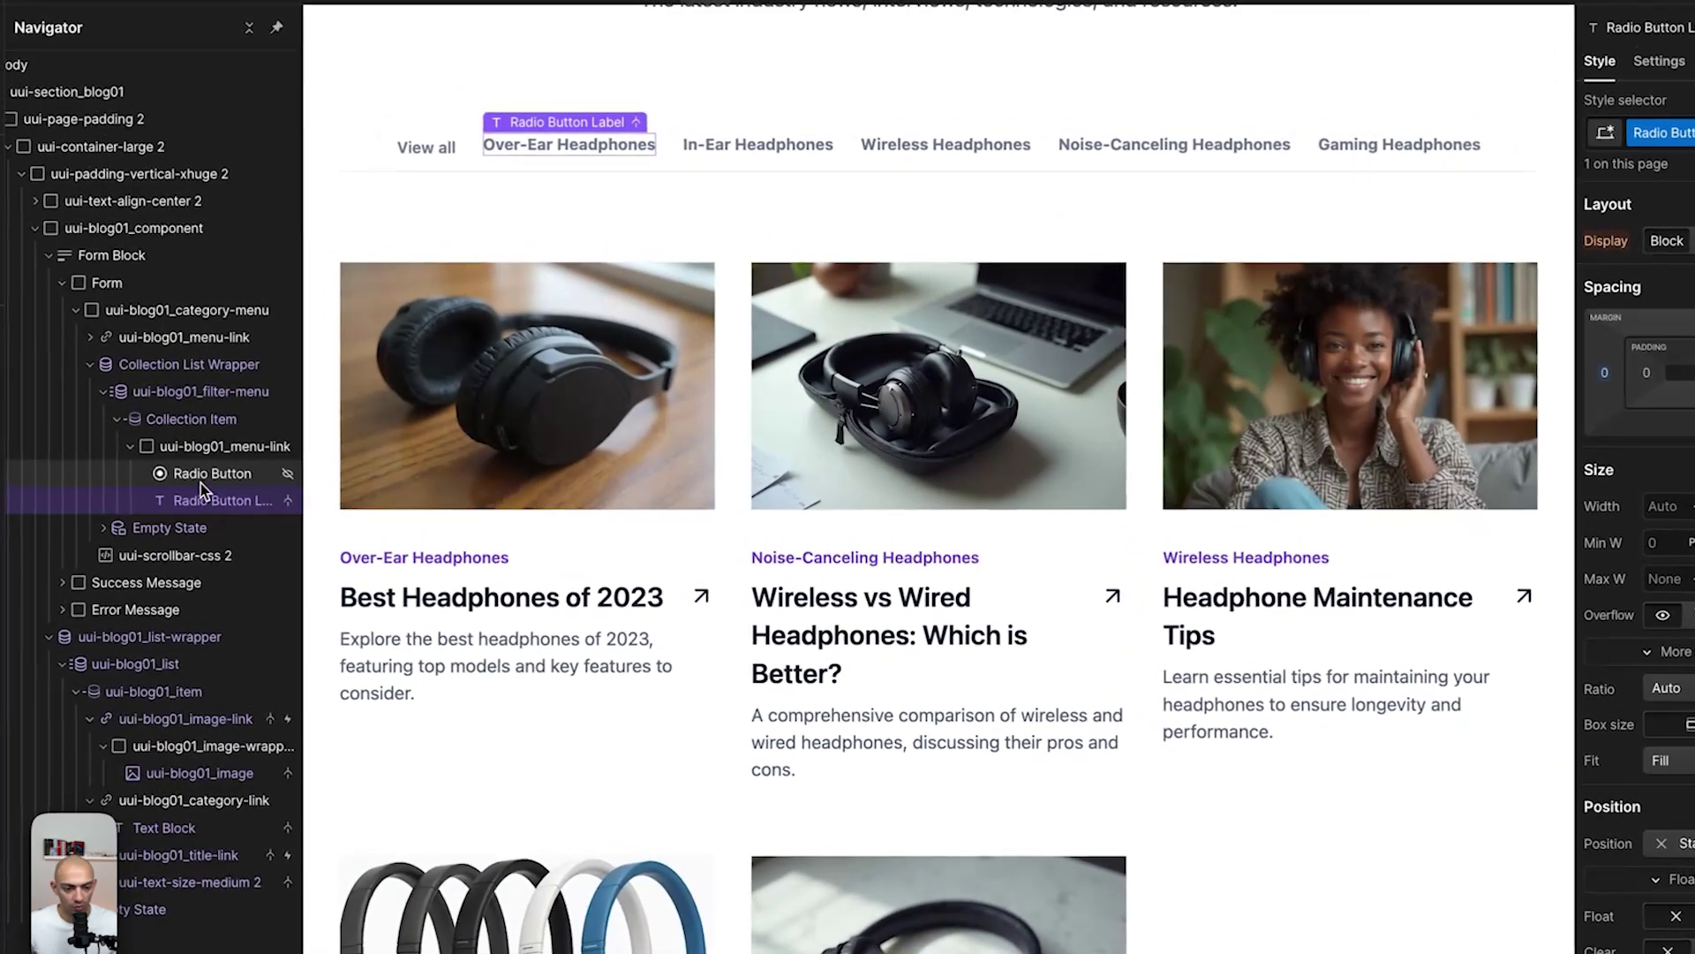
# Set the bottom margin of the Radio Button Field uui-blog01_menu-link to 0 px.
pyautogui.click(241, 447)
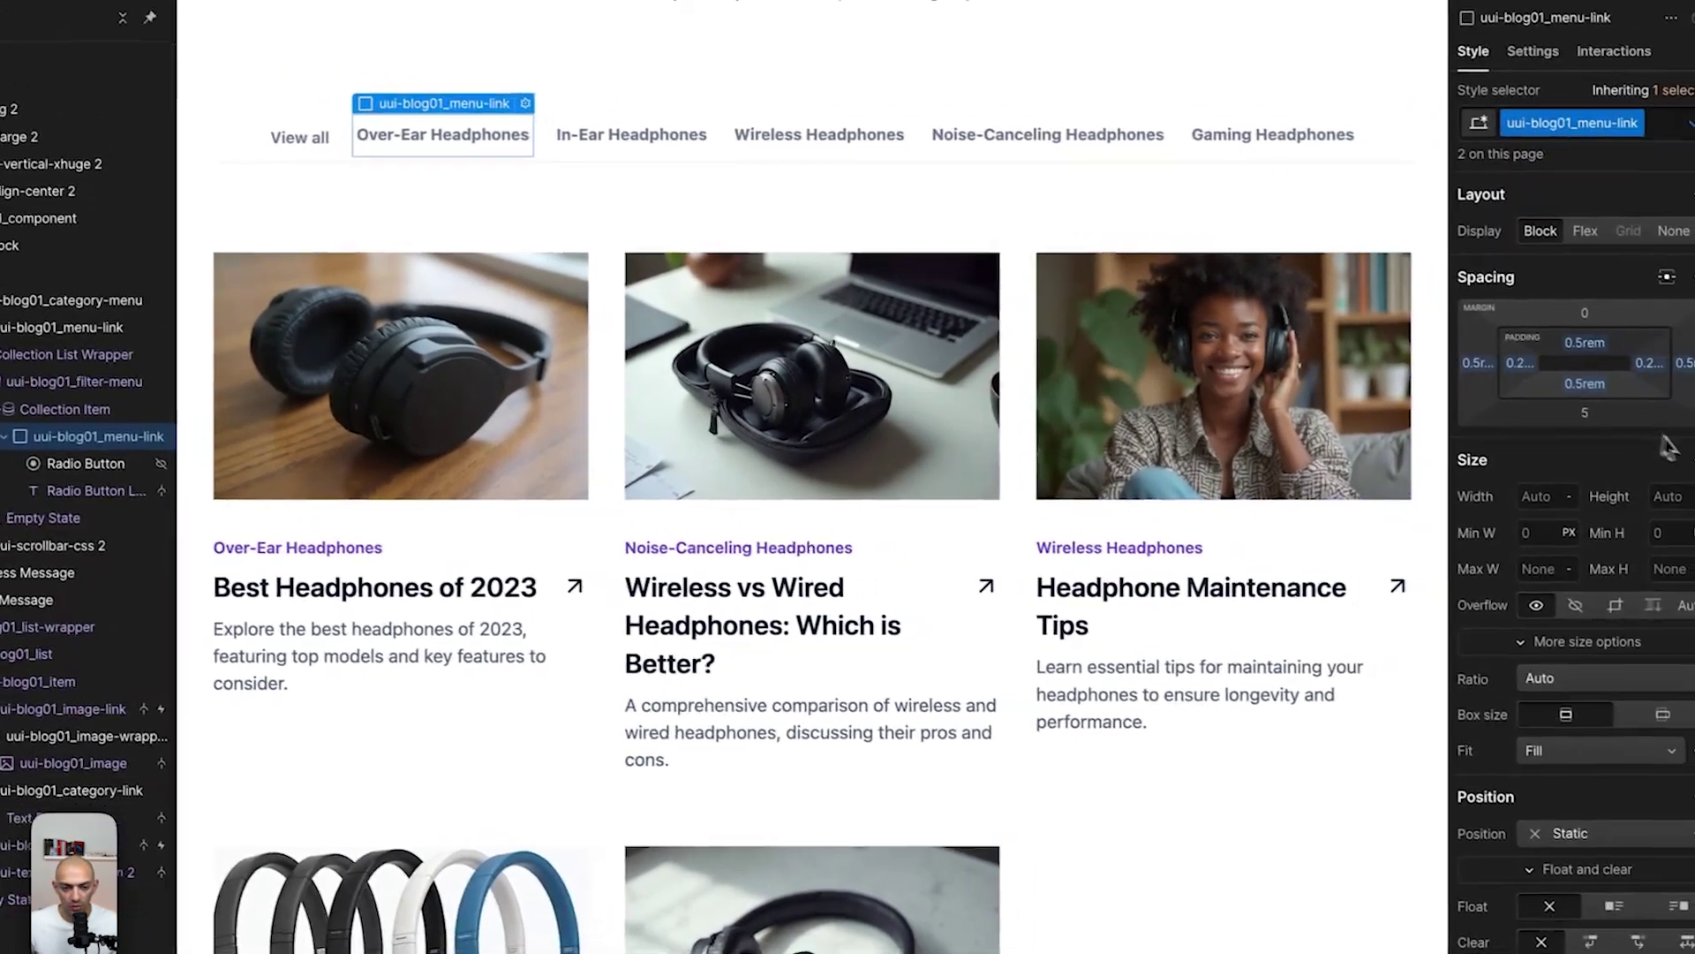
pyautogui.click(1584, 413)
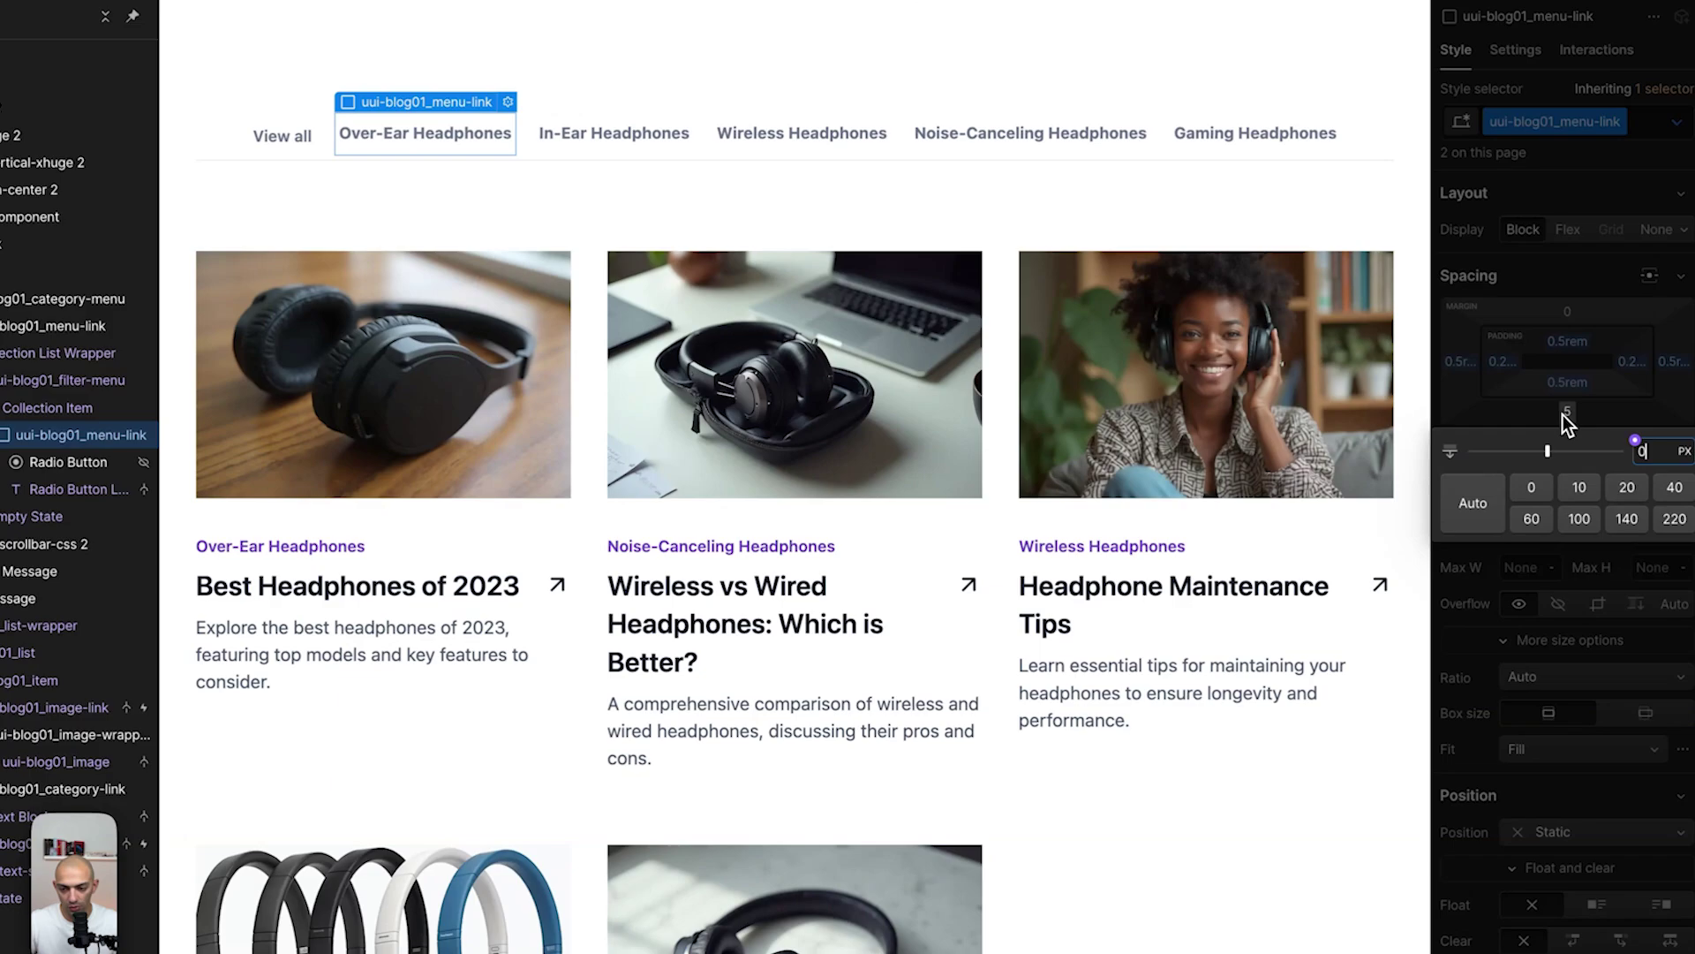
pyautogui.write('0')
pyautogui.press('Return')
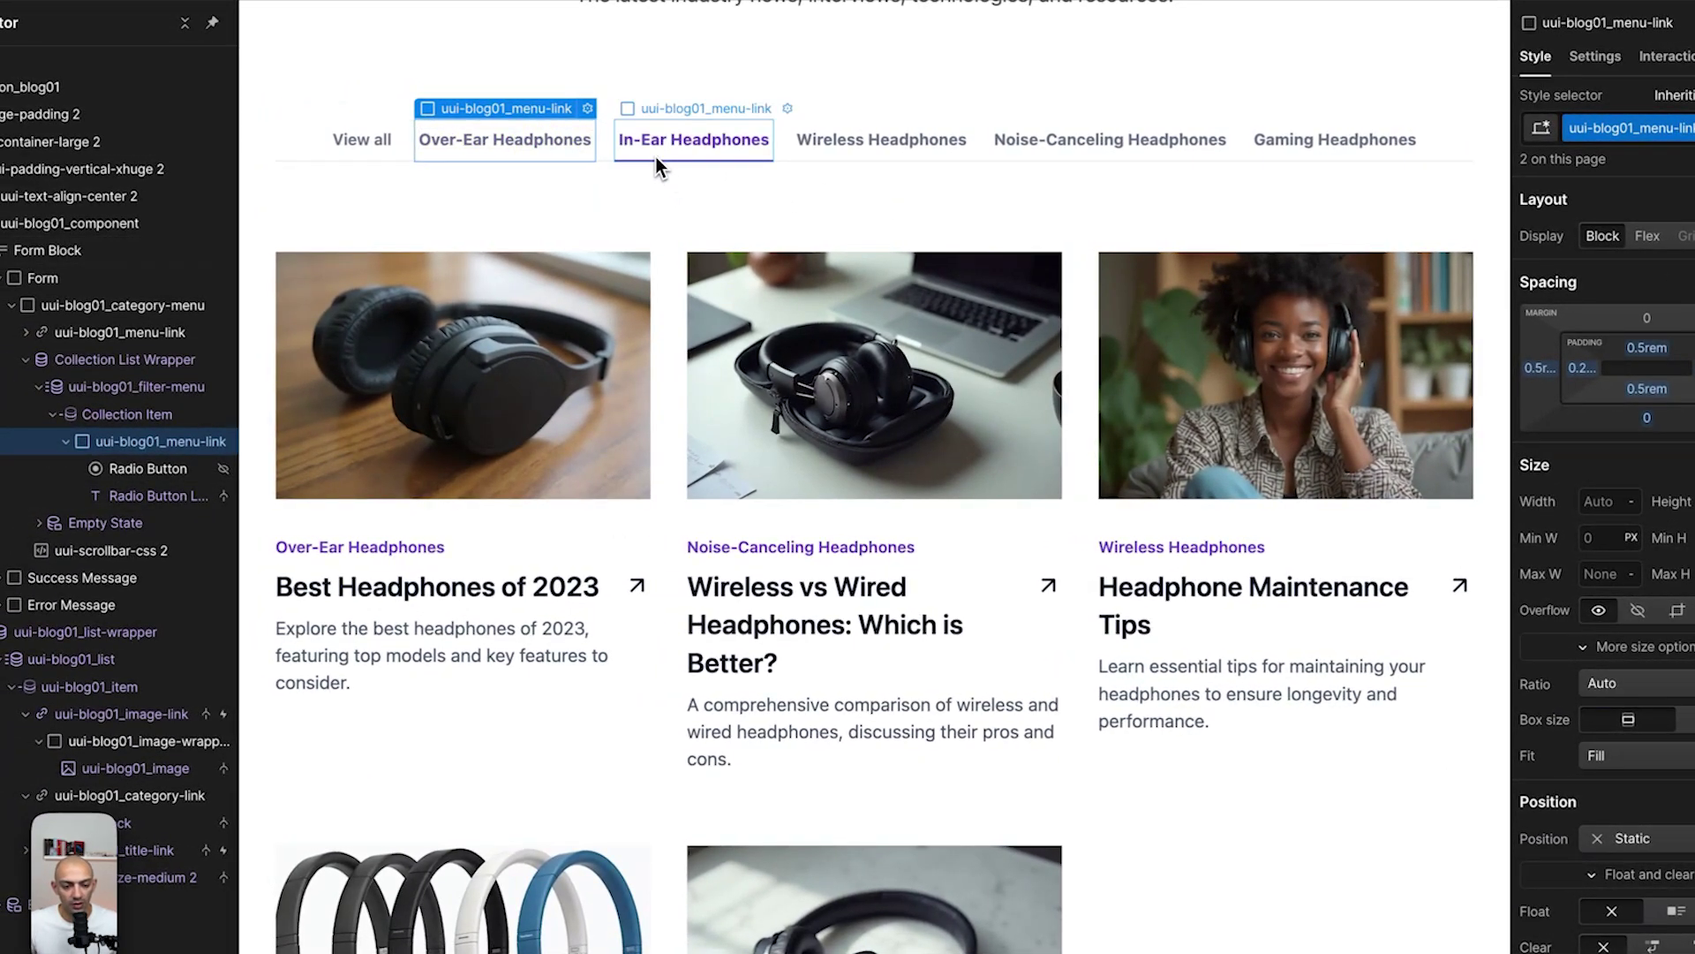
# Add the custom attribute fs-cmsfilter-field with the value cat to the Radio Button Label in the filter menu.
pyautogui.click(528, 147)
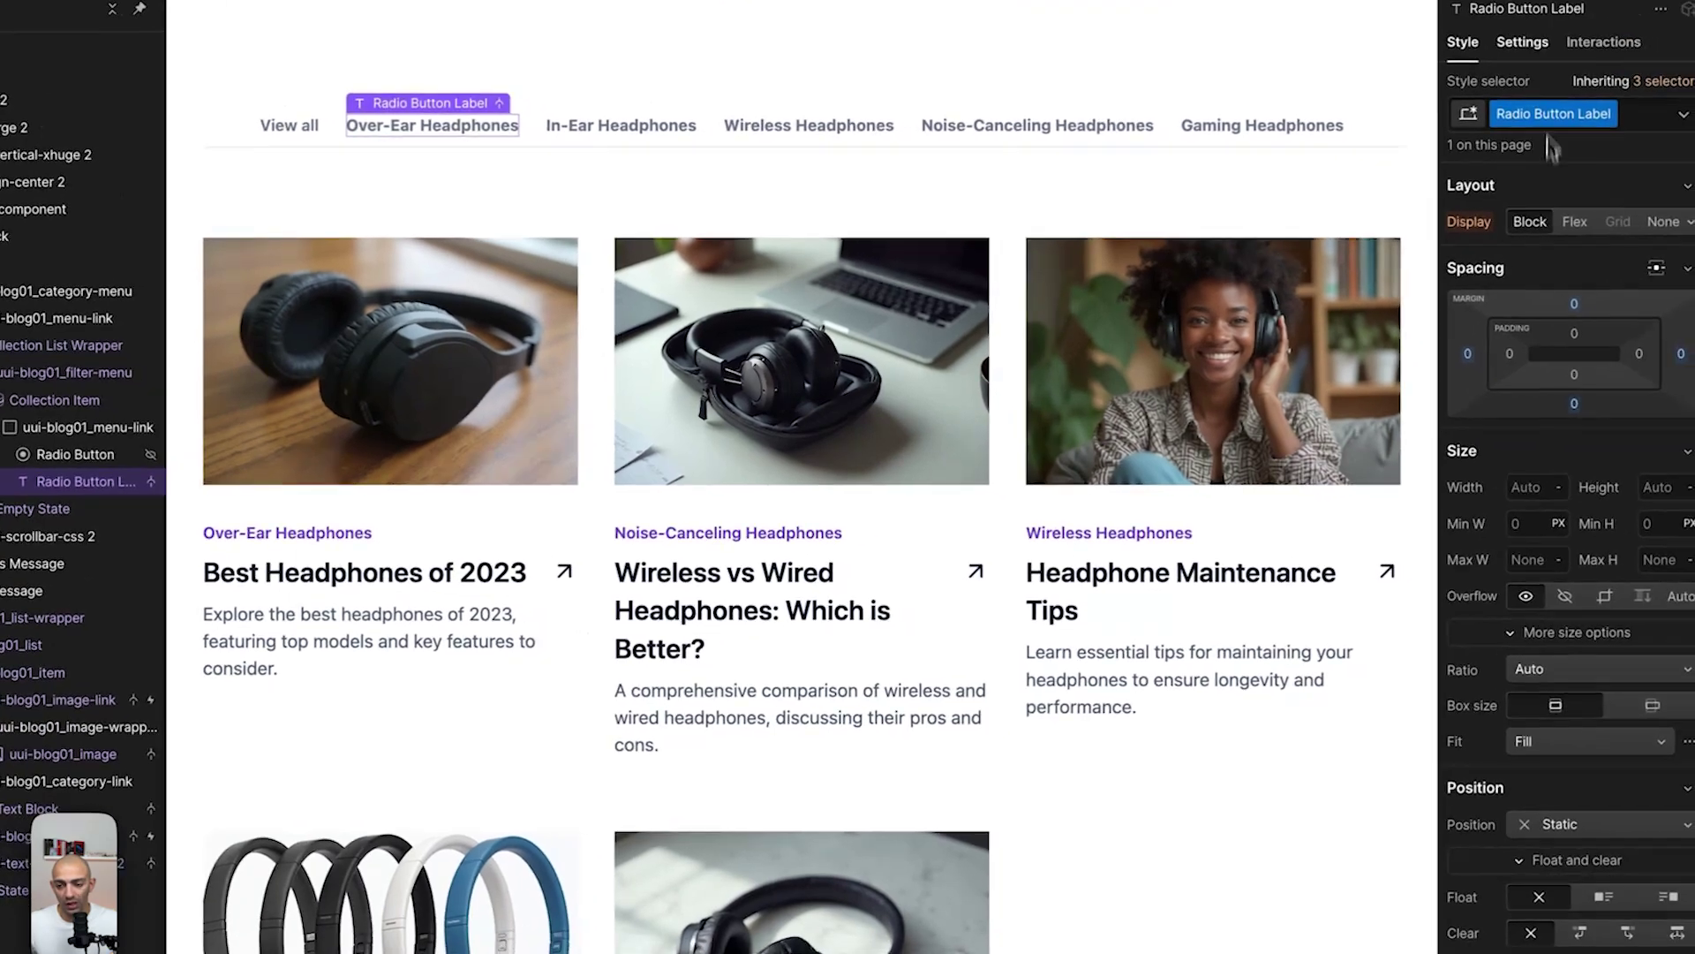
pyautogui.click(1541, 50)
pyautogui.scroll(-5, 1476, 686)
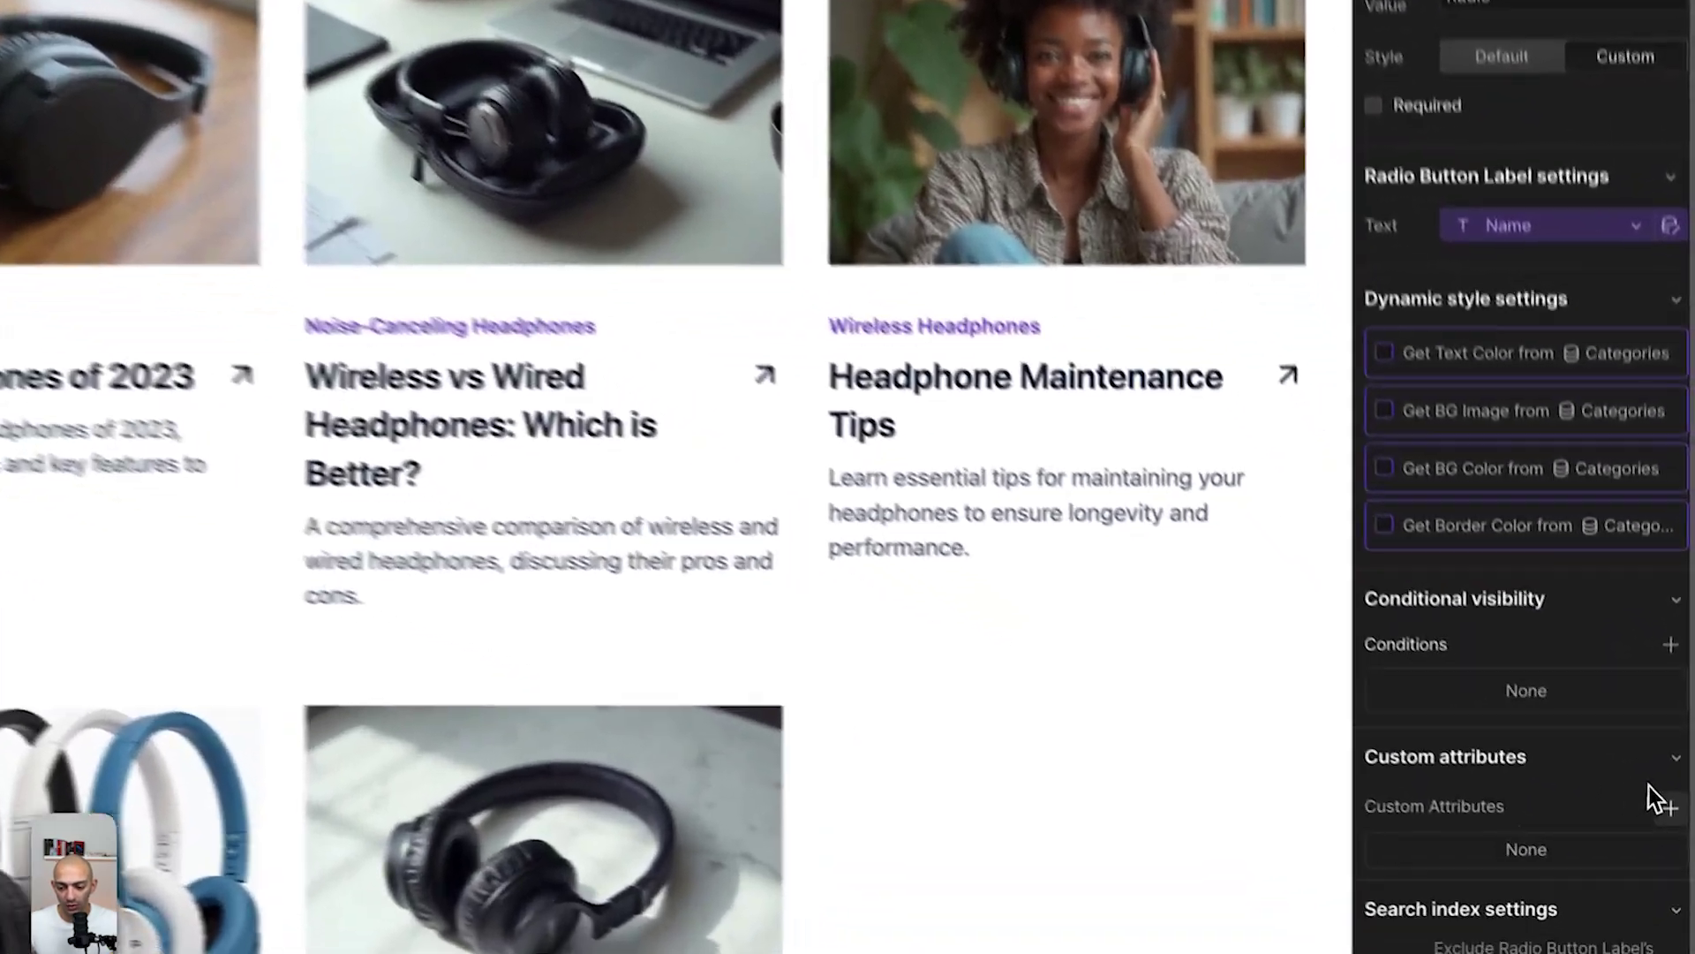
pyautogui.click(1671, 830)
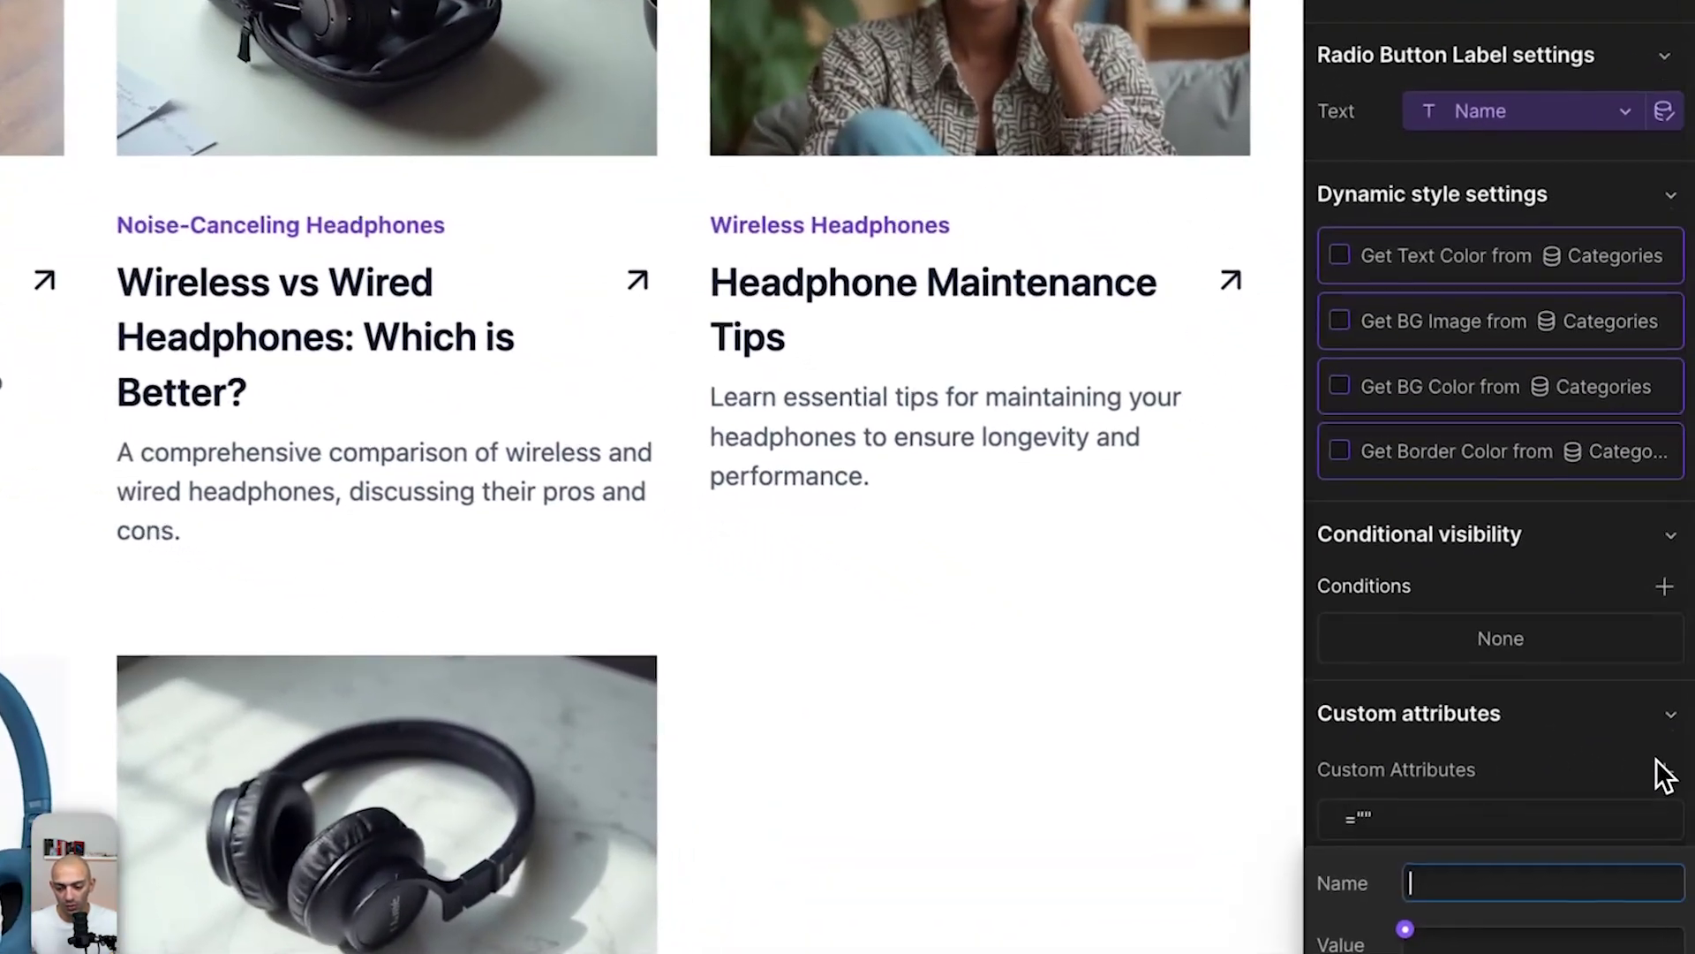
pyautogui.write('fs-cmsfilter-field')
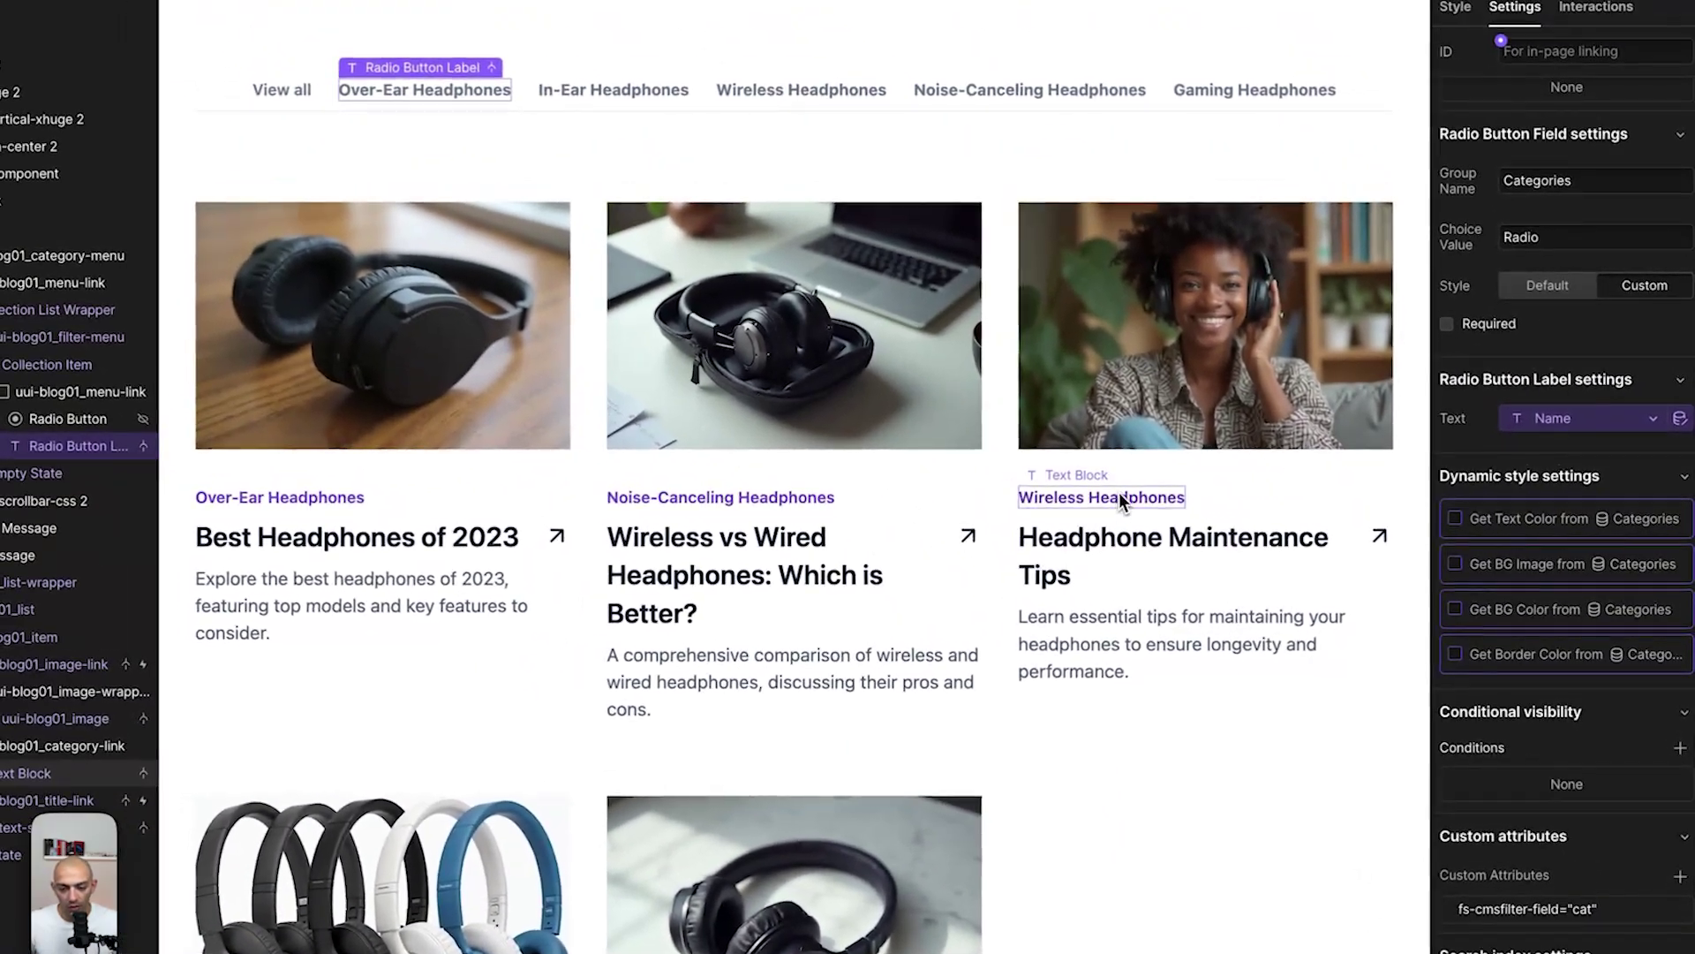
# Add the custom attribute fs-cmsfilter-field with the value cat to the category Text Block in the blog post cards.
pyautogui.click(1119, 498)
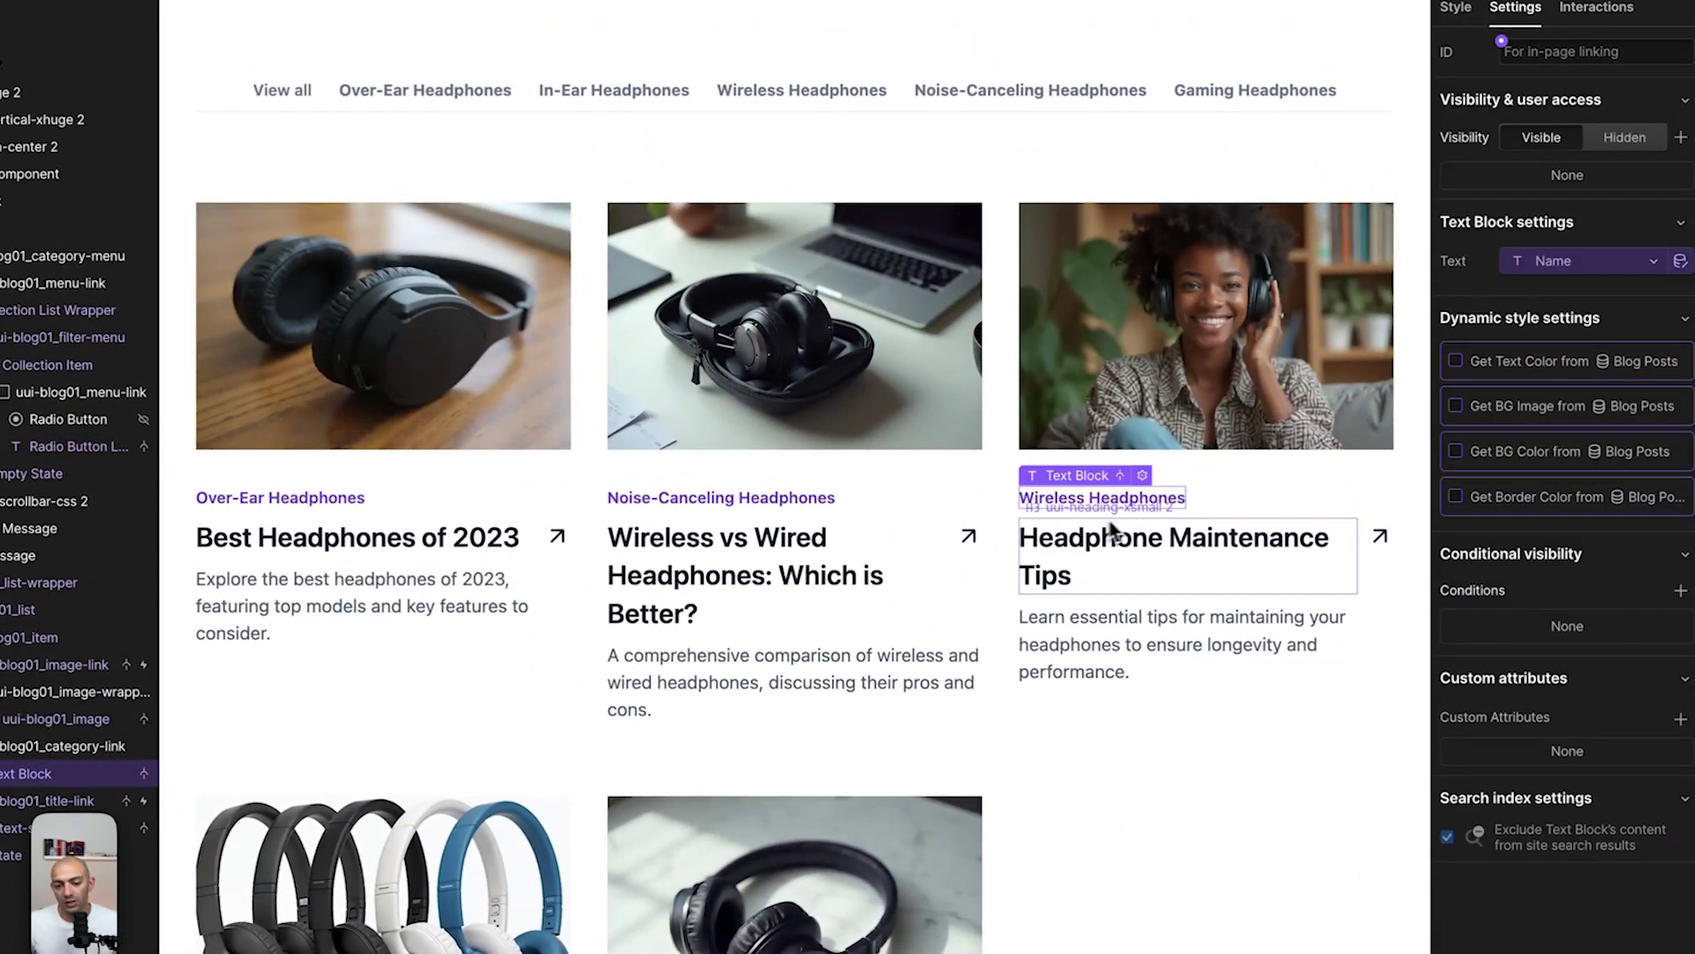
pyautogui.click(1681, 719)
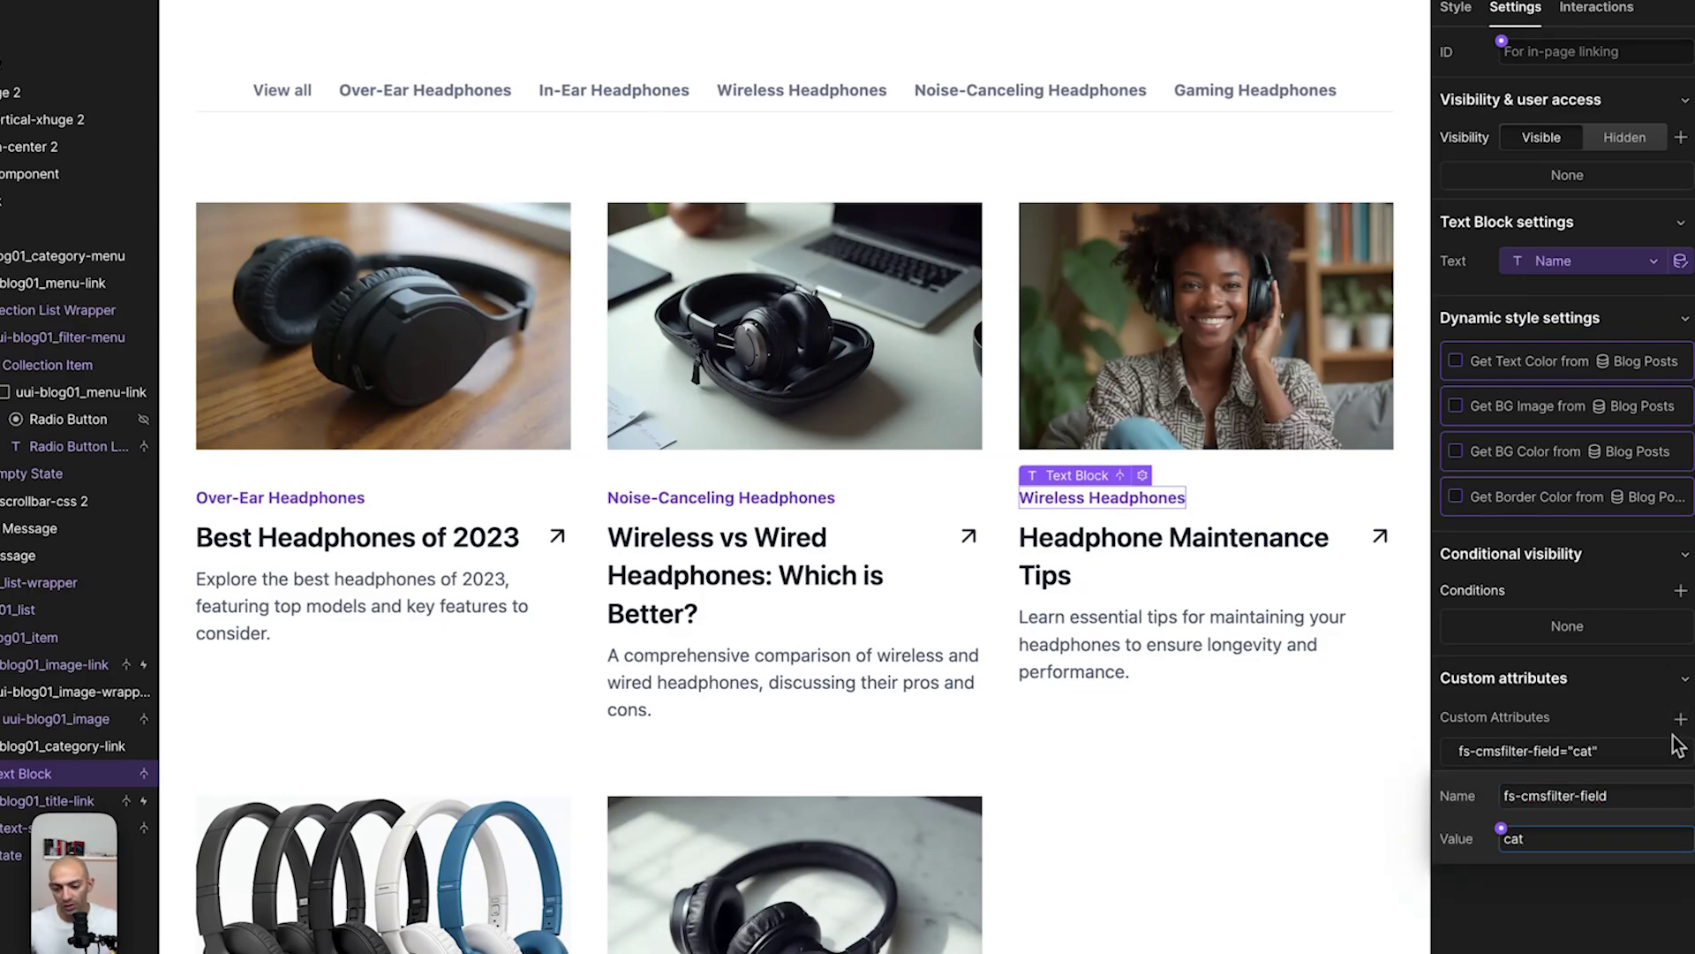
pyautogui.press('Return')
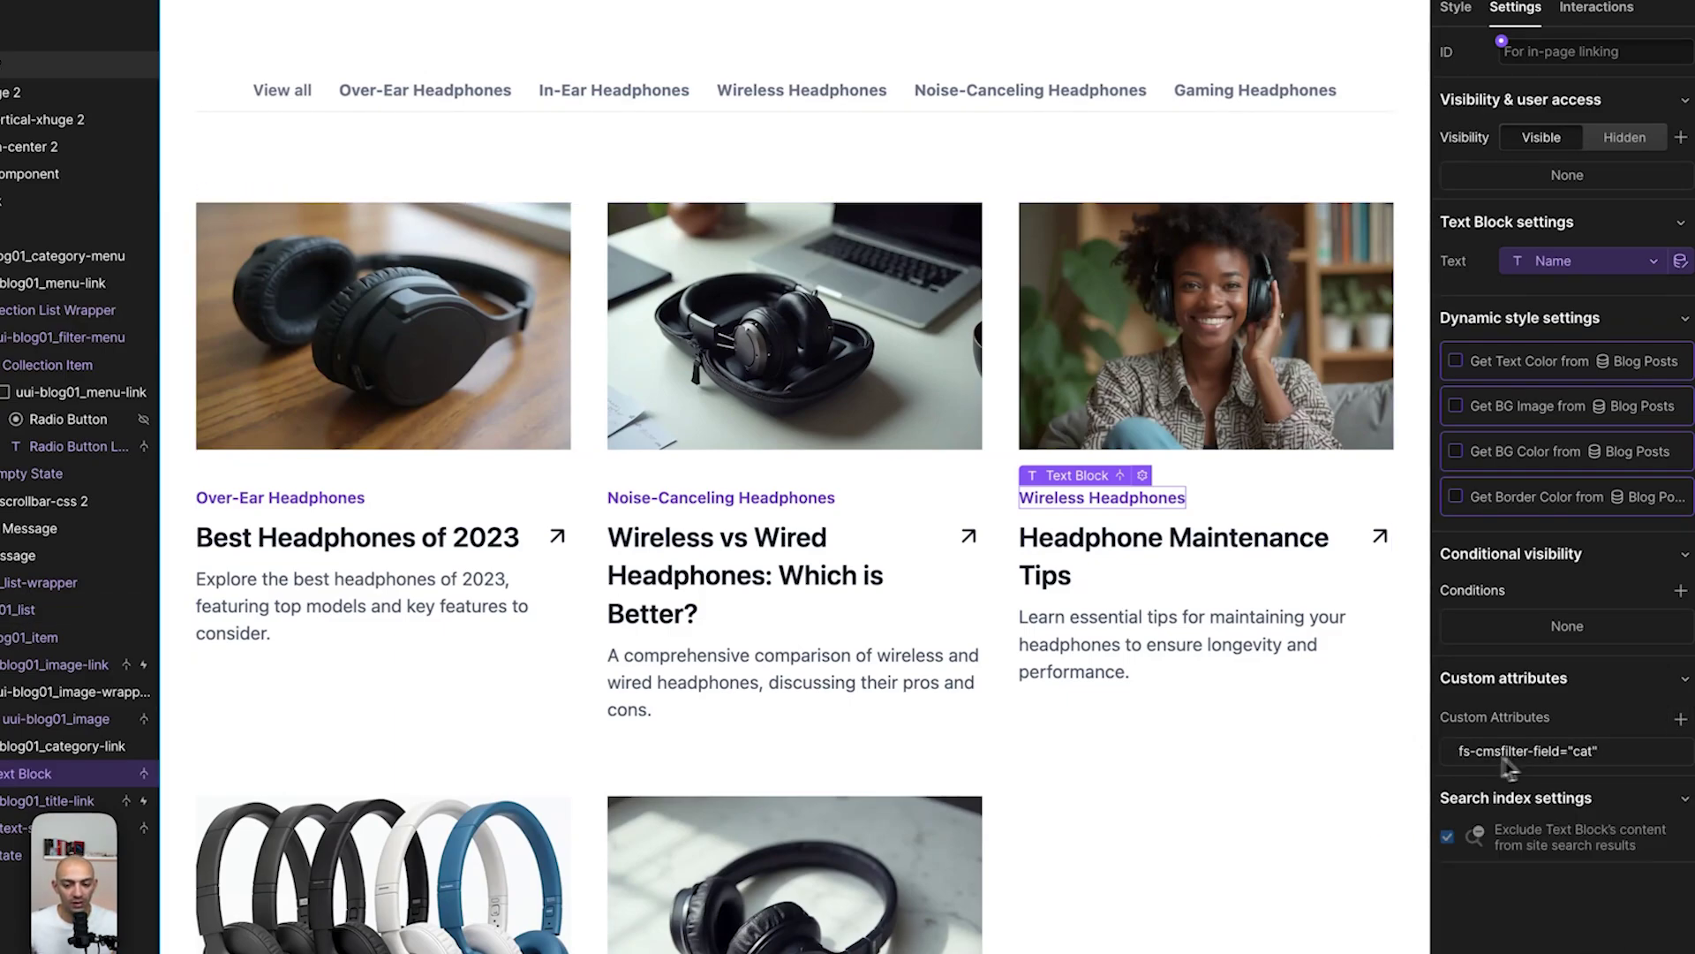
pyautogui.click(1068, 823)
pyautogui.click(1193, 549)
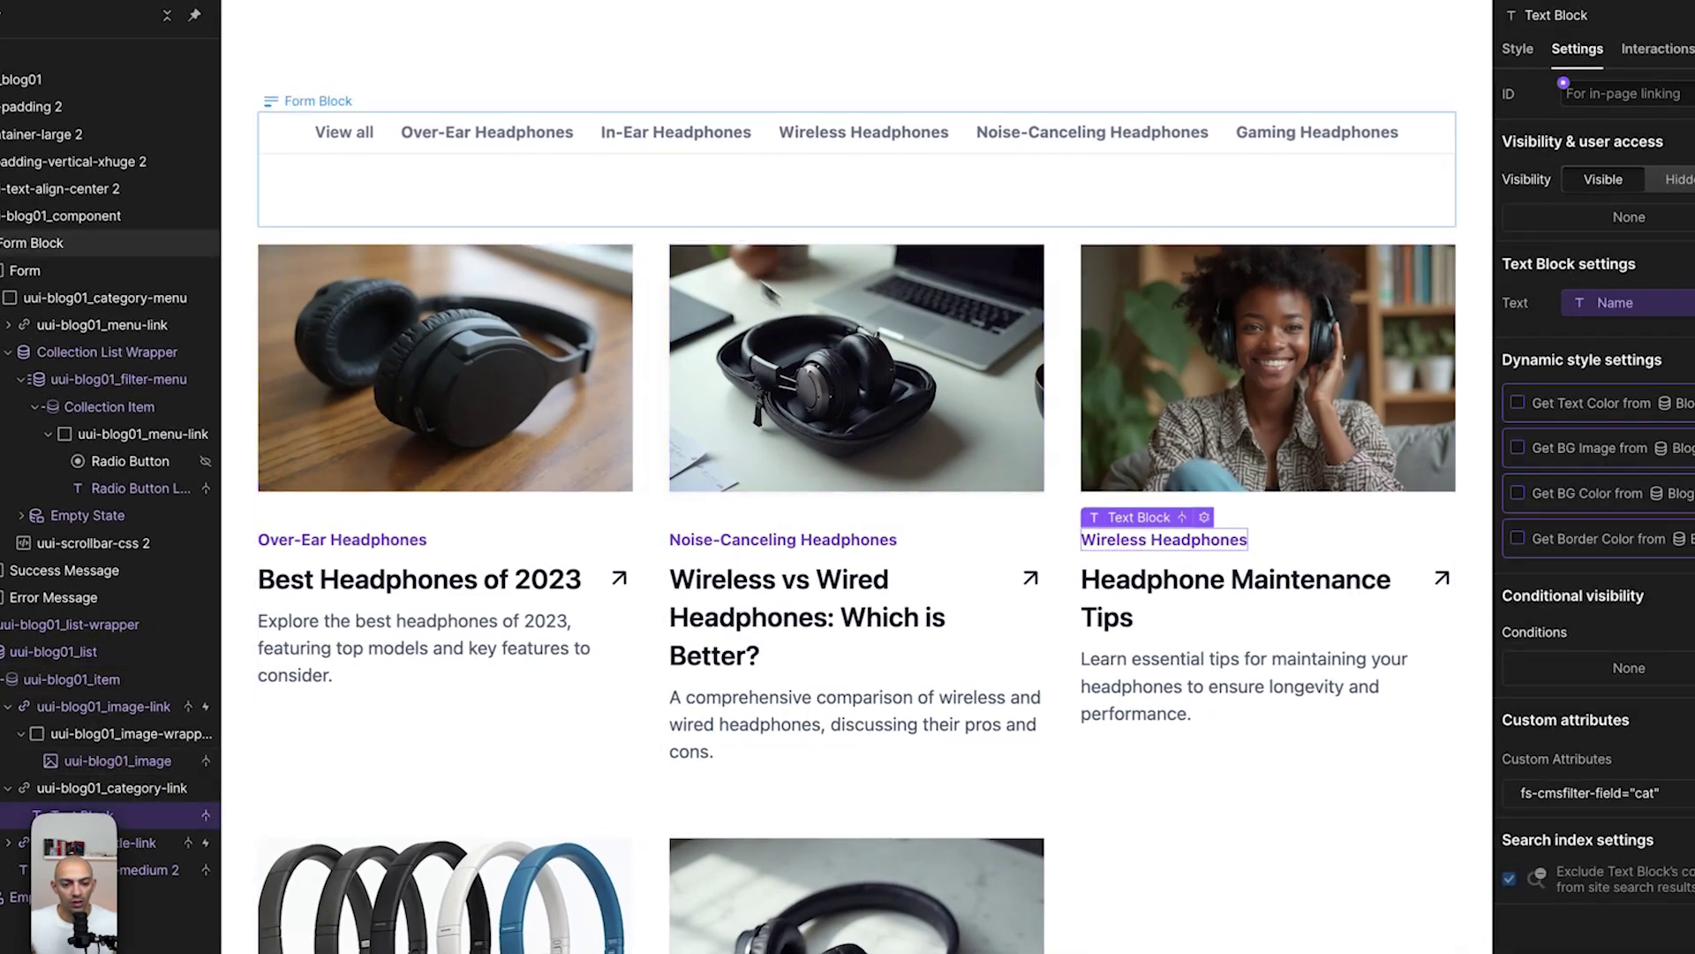
pyautogui.click(486, 135)
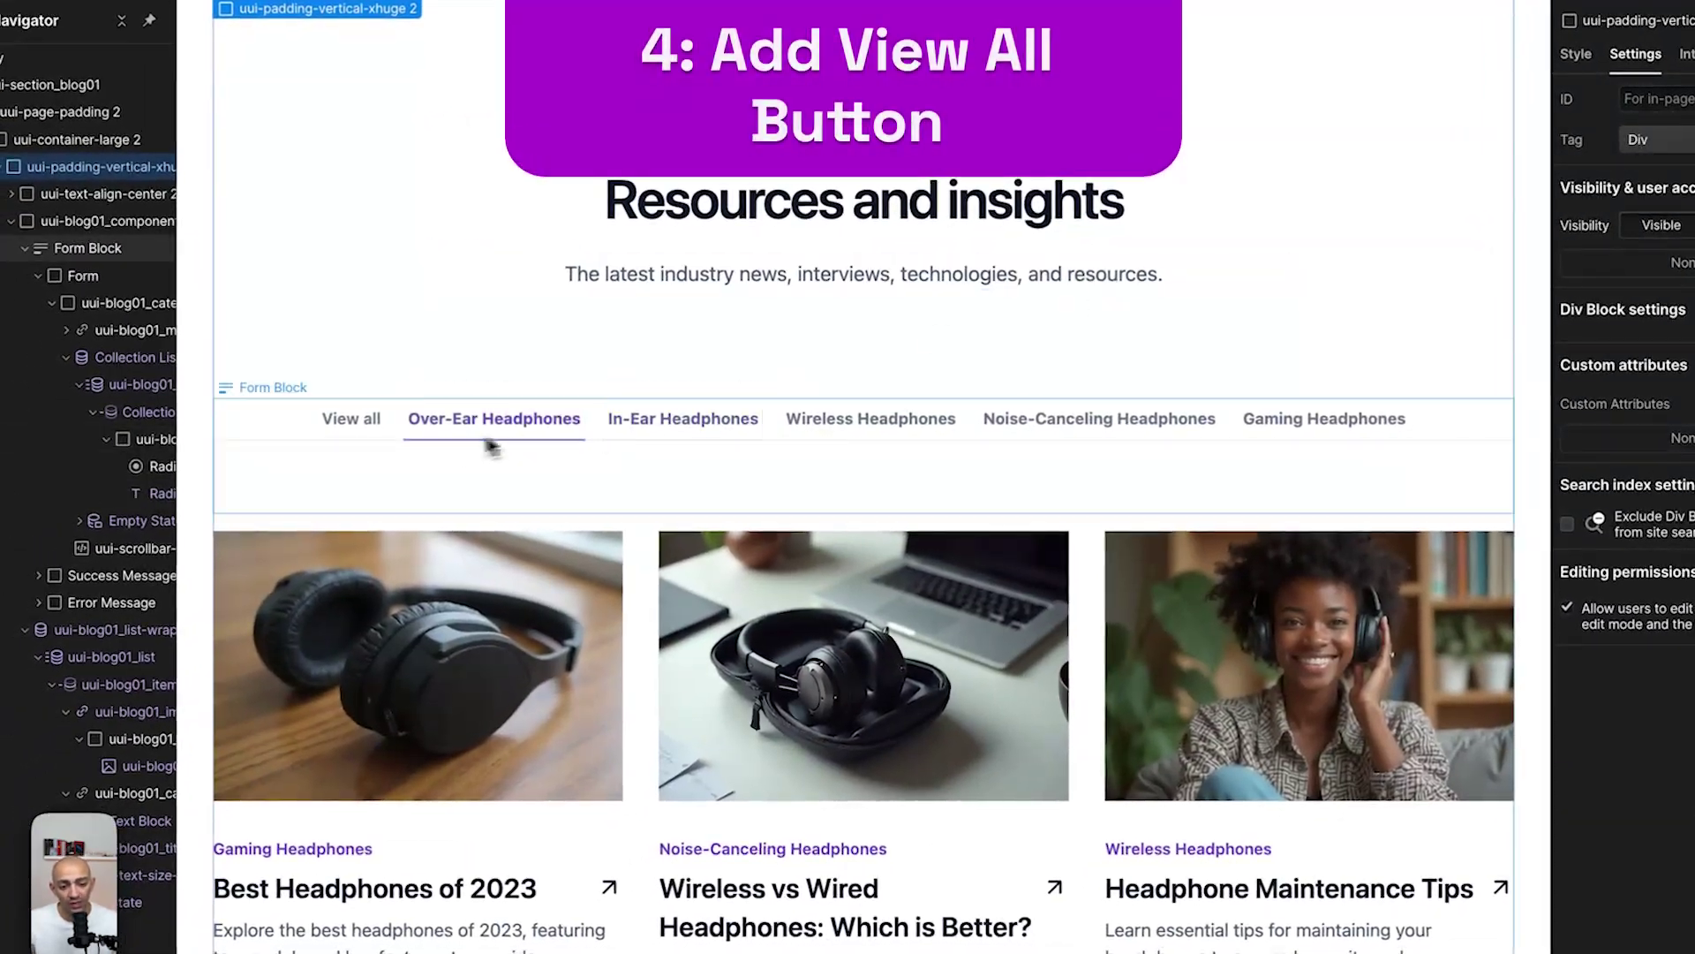
# Select the View all link, then switch to the Finsweet documentation and examine the attribute and requirements in the CLEAR entry.
pyautogui.click(372, 438)
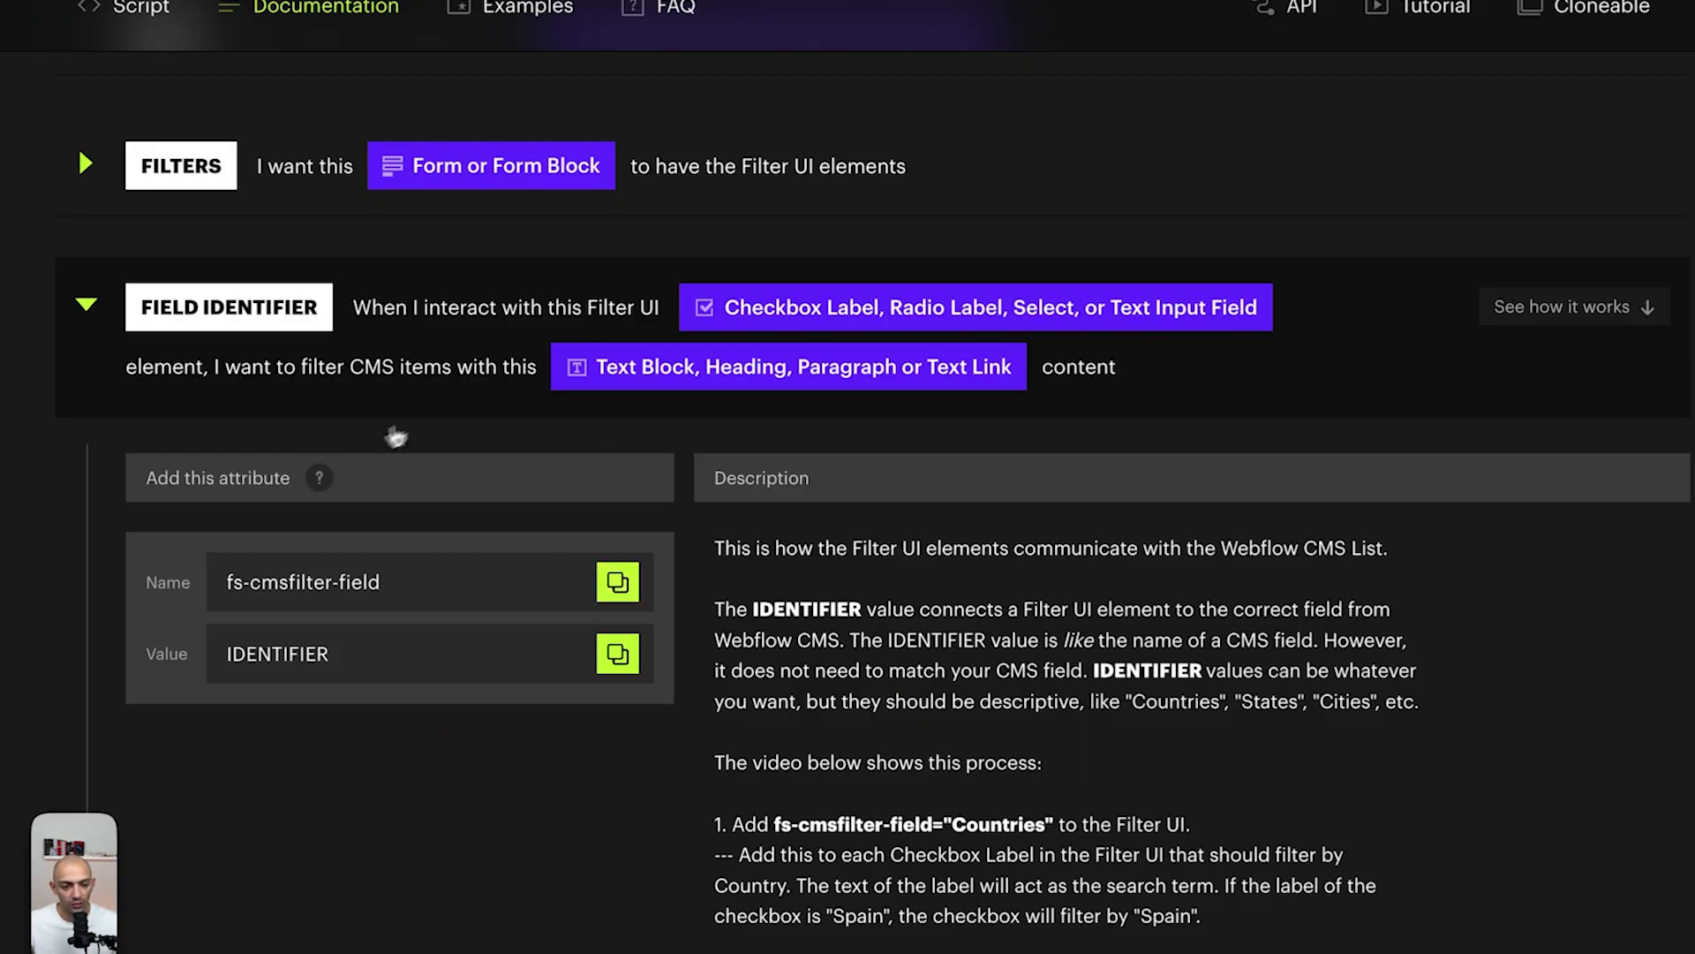
pyautogui.click(544, 333)
pyautogui.scroll(-10, 524, 346)
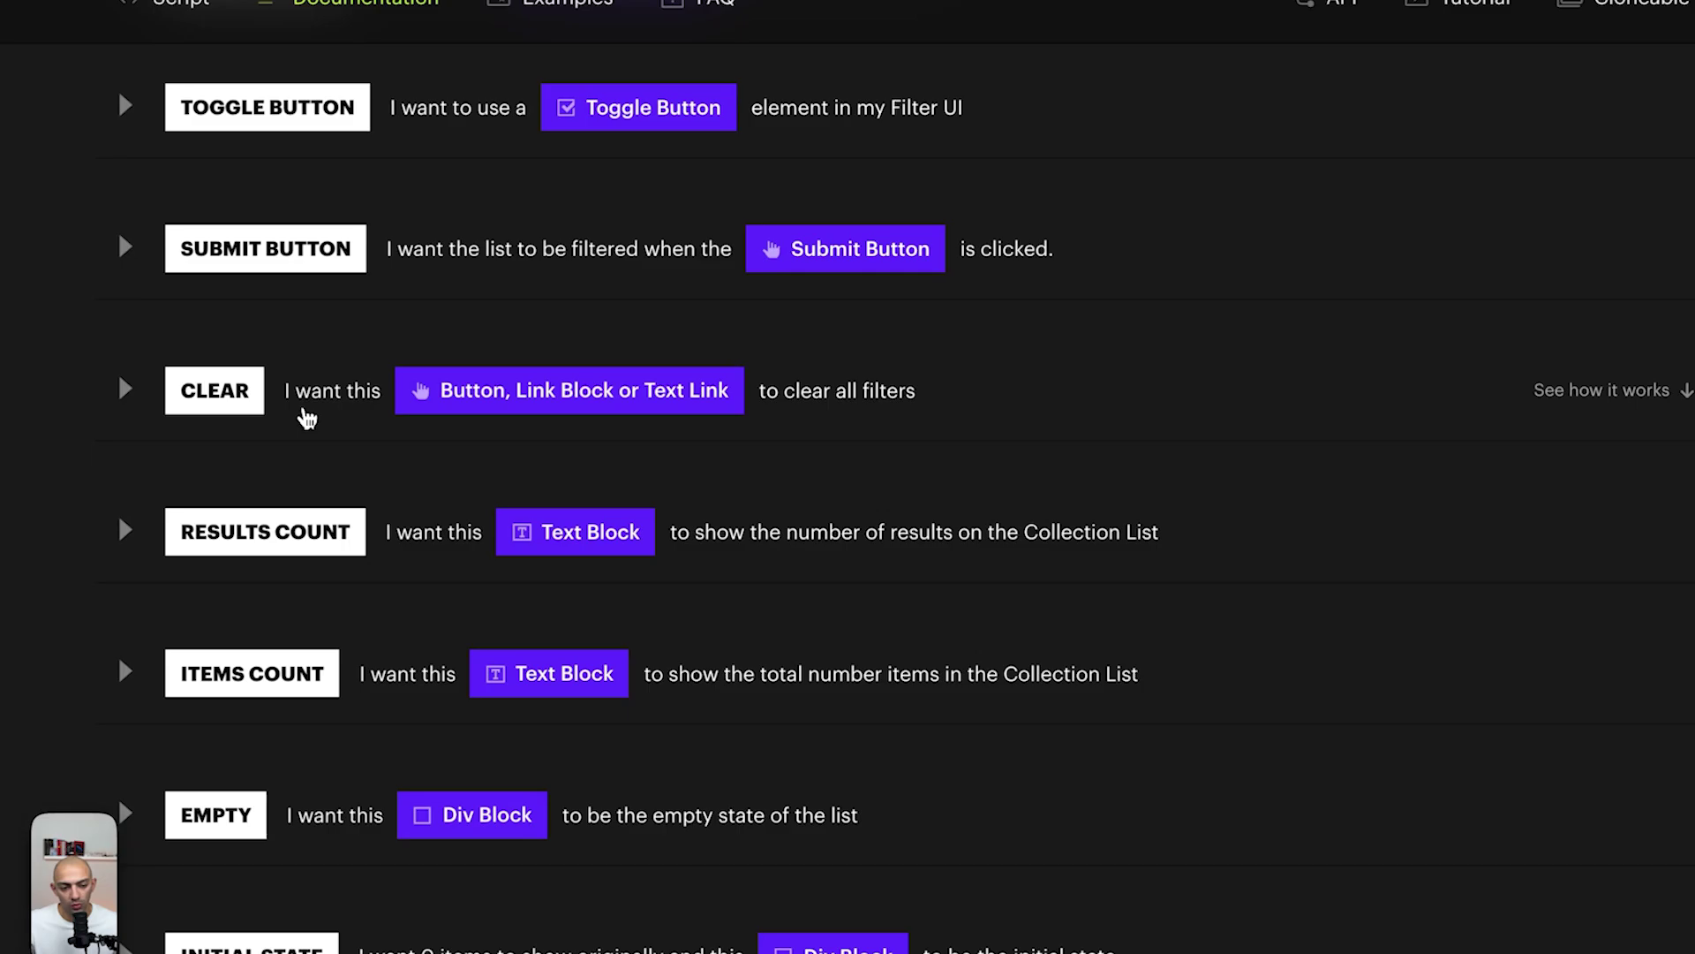
pyautogui.click(307, 416)
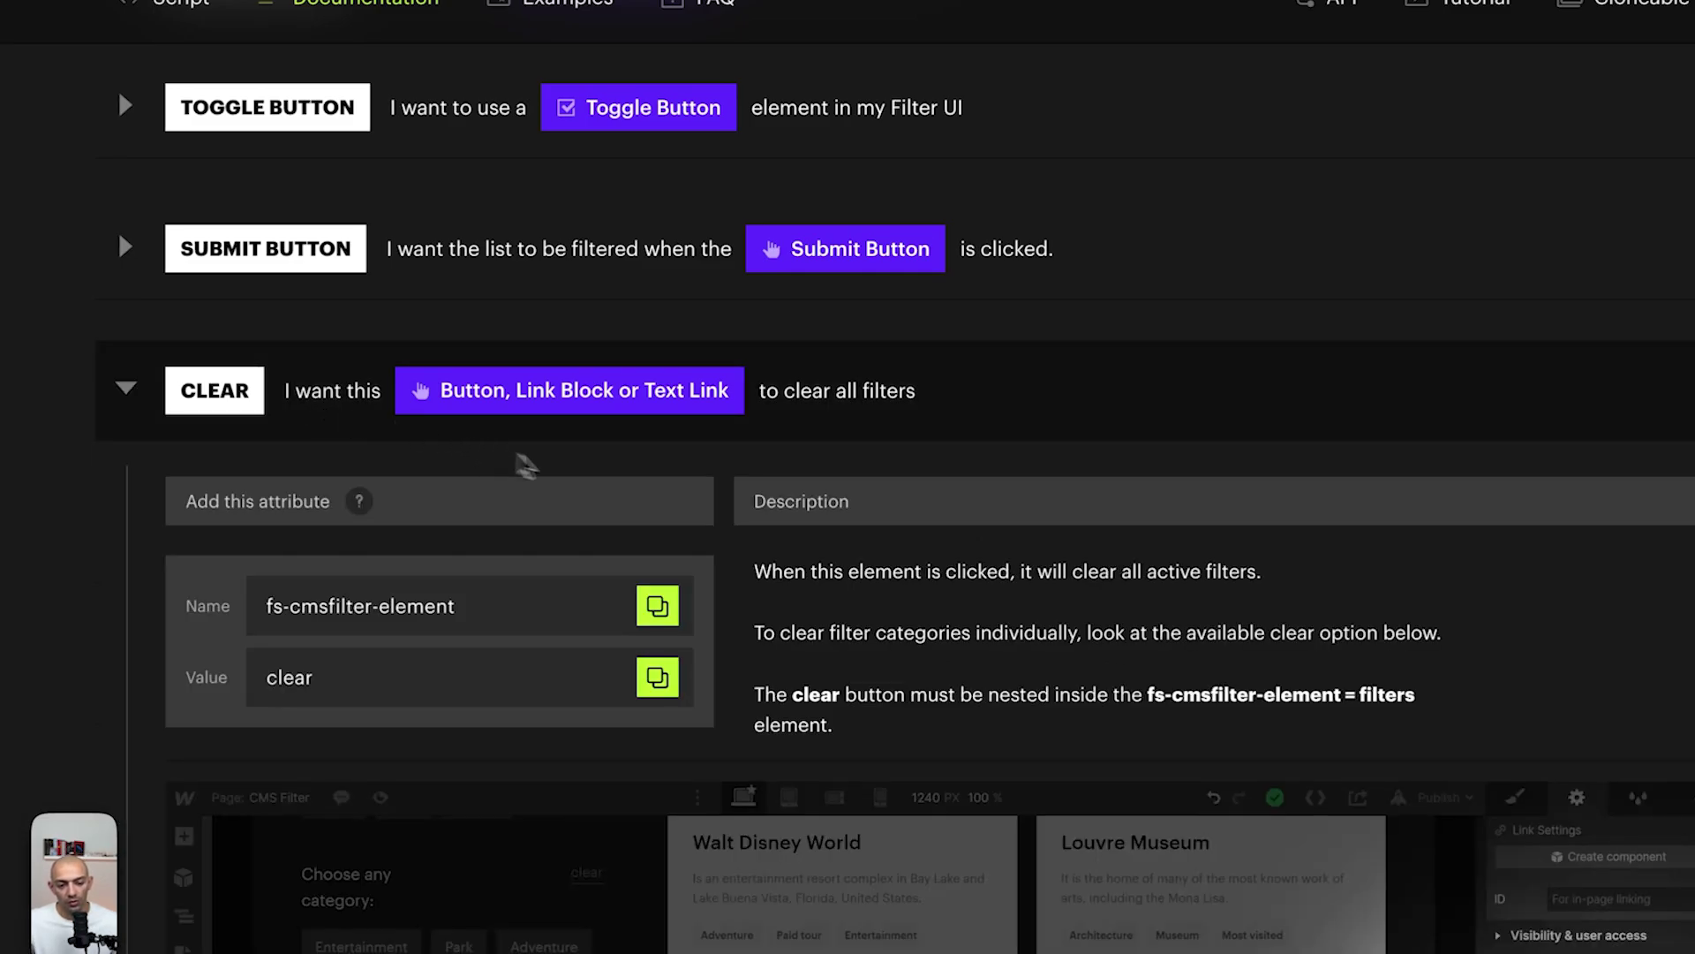
pyautogui.scroll(-3, 615, 505)
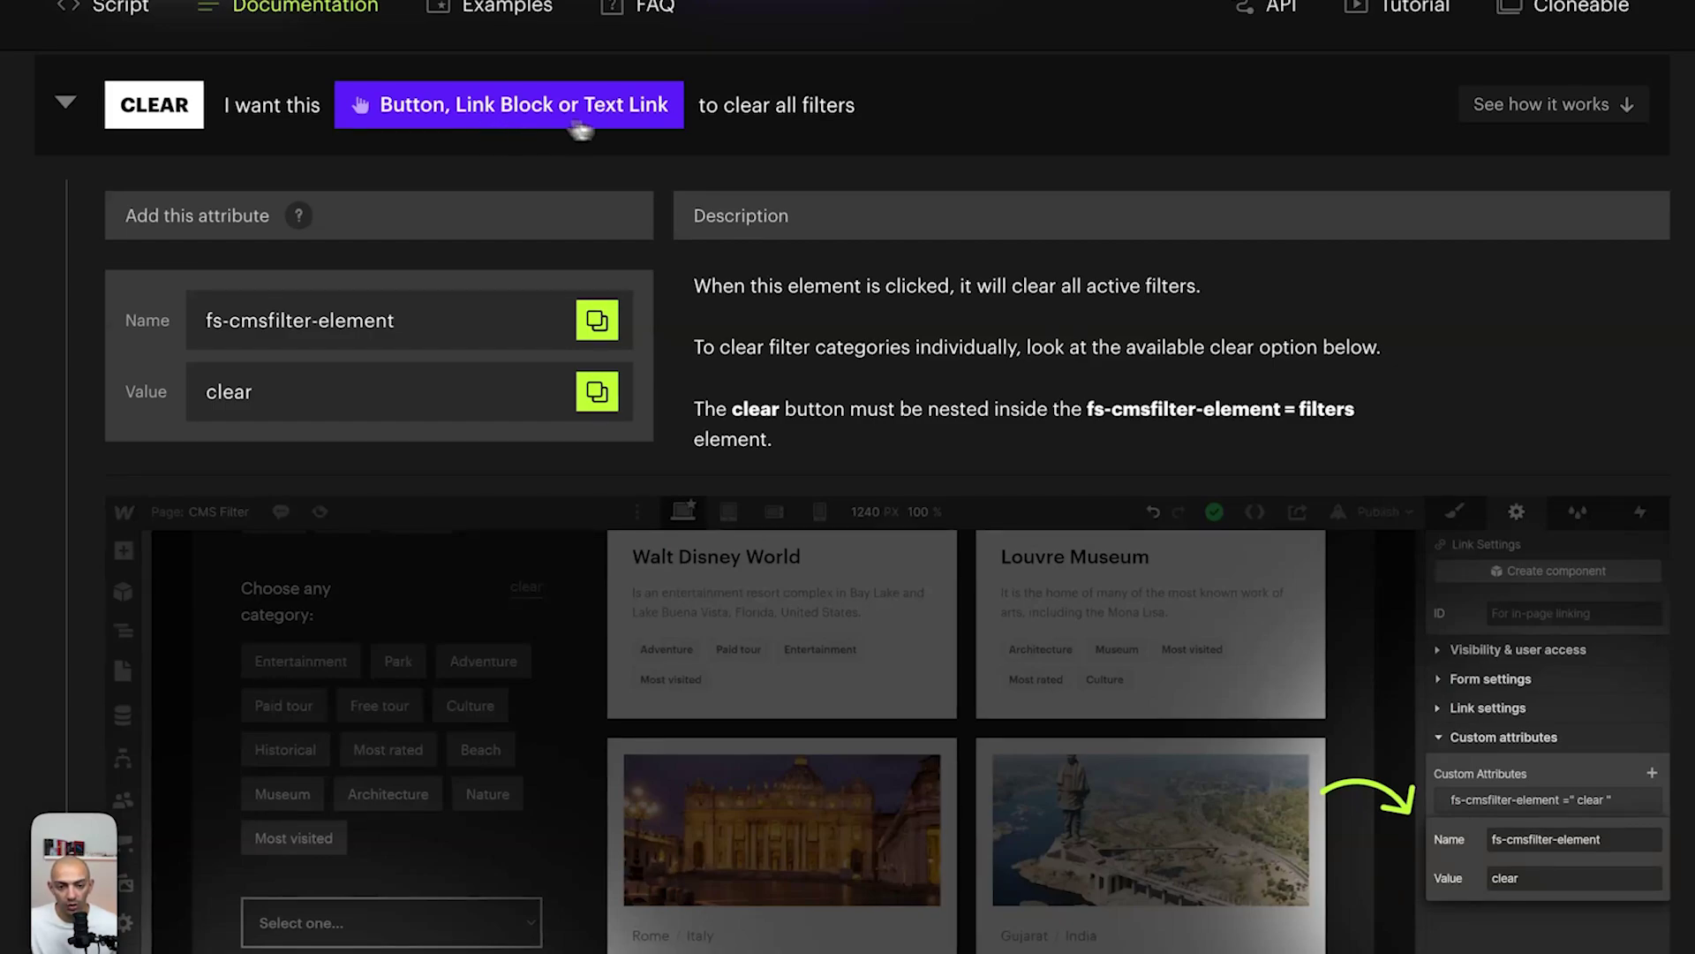
# Back in Webflow, add the custom attribute fs-cmsfilter-element with the value clear to the View all link and publish the site to staging.
pyautogui.hotkey('alt', 'Tab')
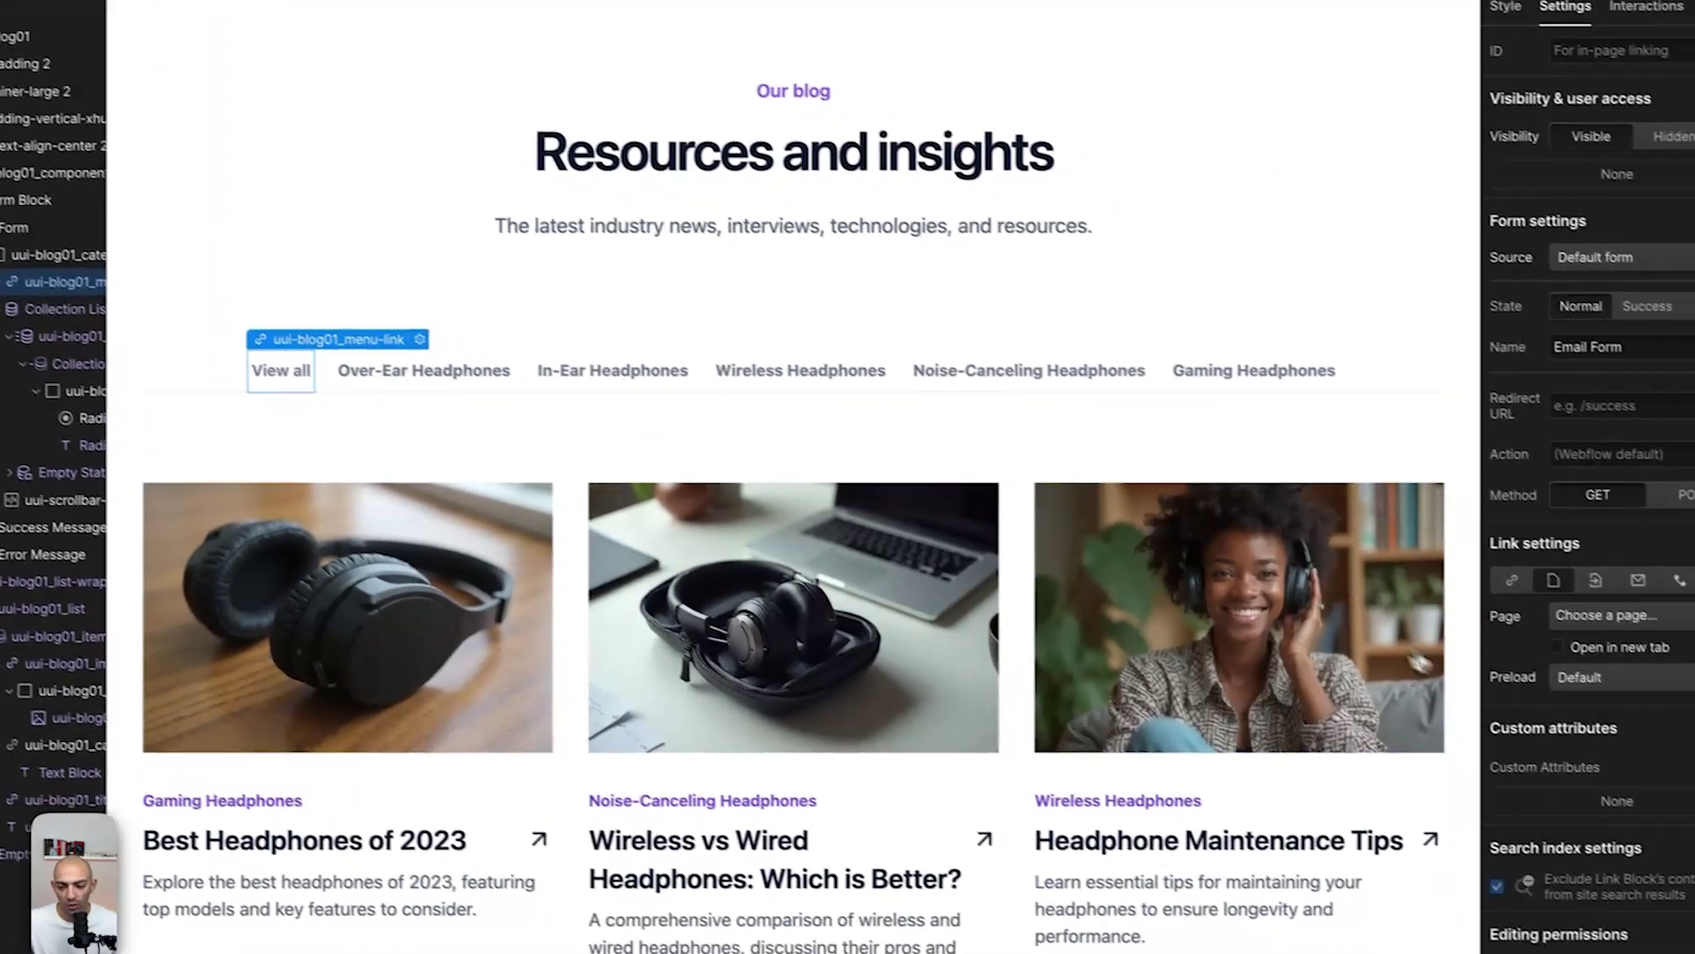
pyautogui.click(1681, 768)
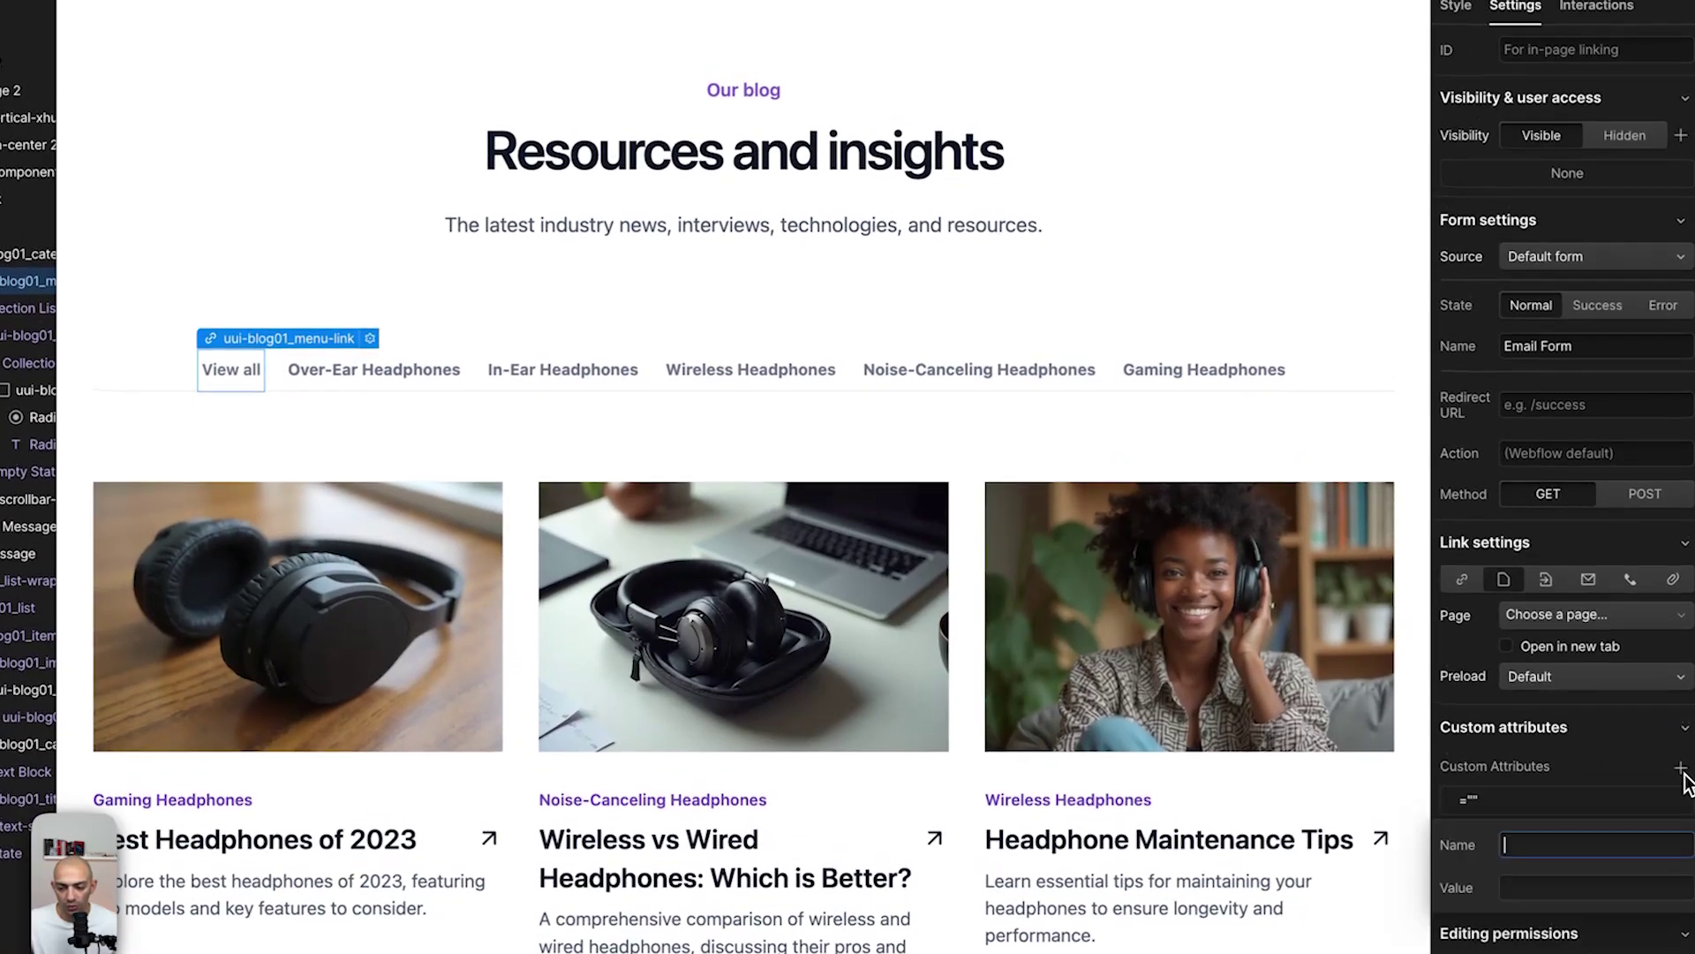
pyautogui.write('fs-cmsfilter-element')
pyautogui.press('Tab')
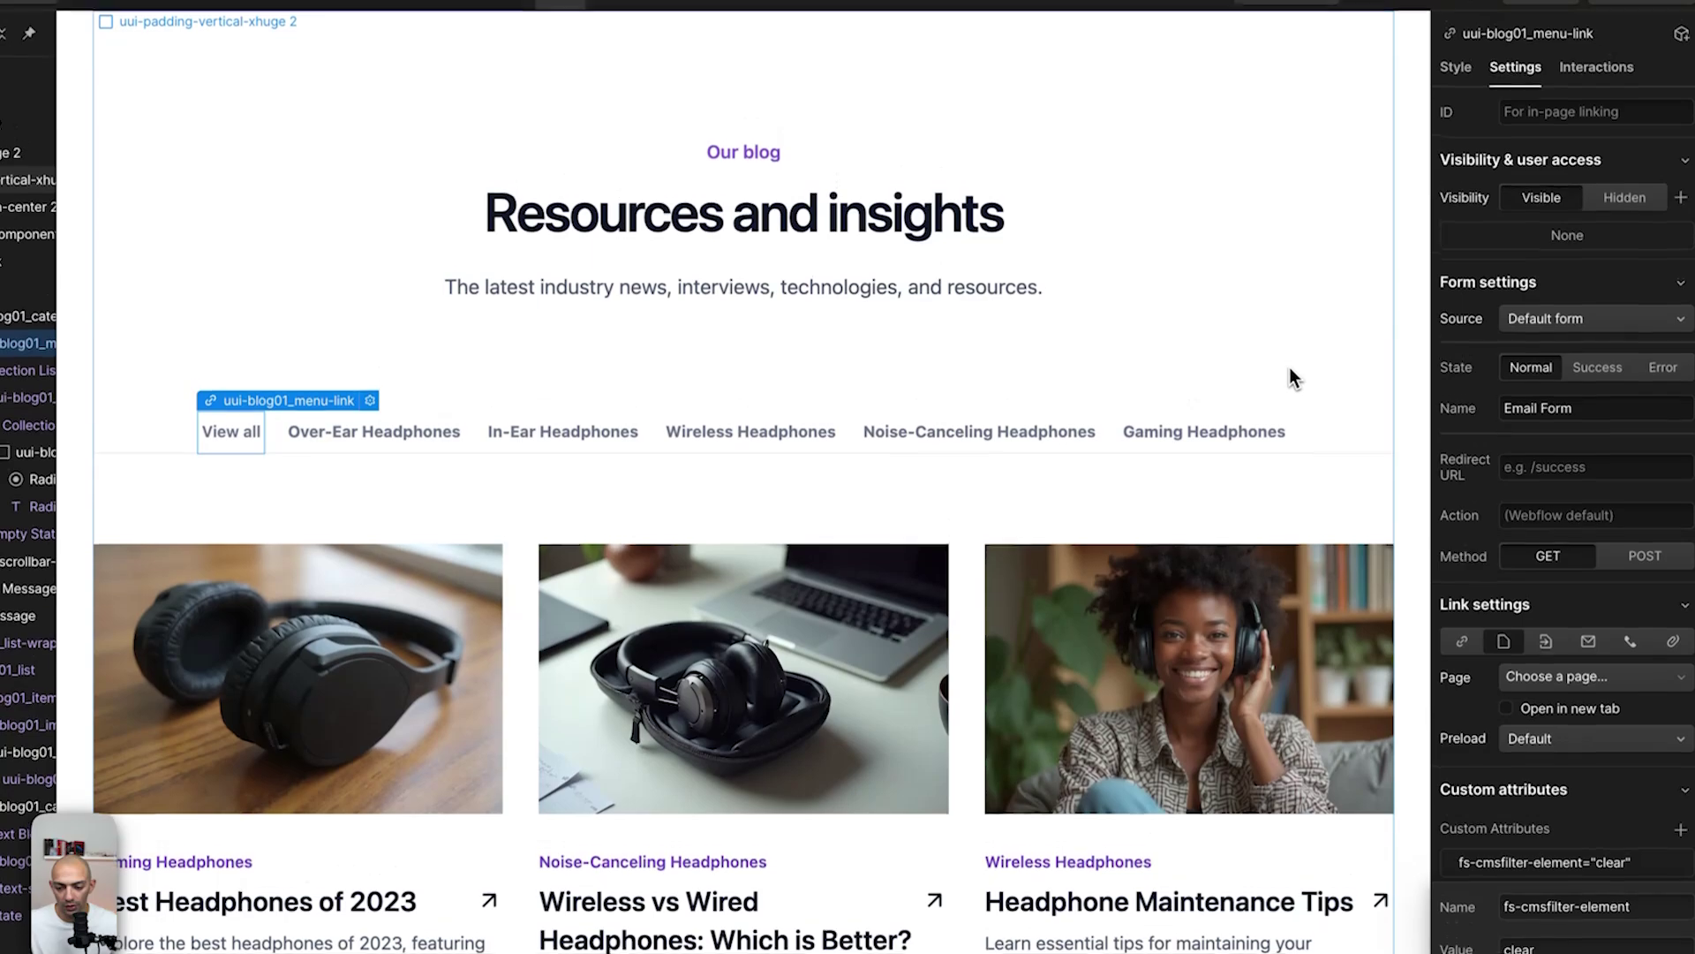
pyautogui.click(1291, 319)
pyautogui.click(1649, 5)
pyautogui.click(1528, 363)
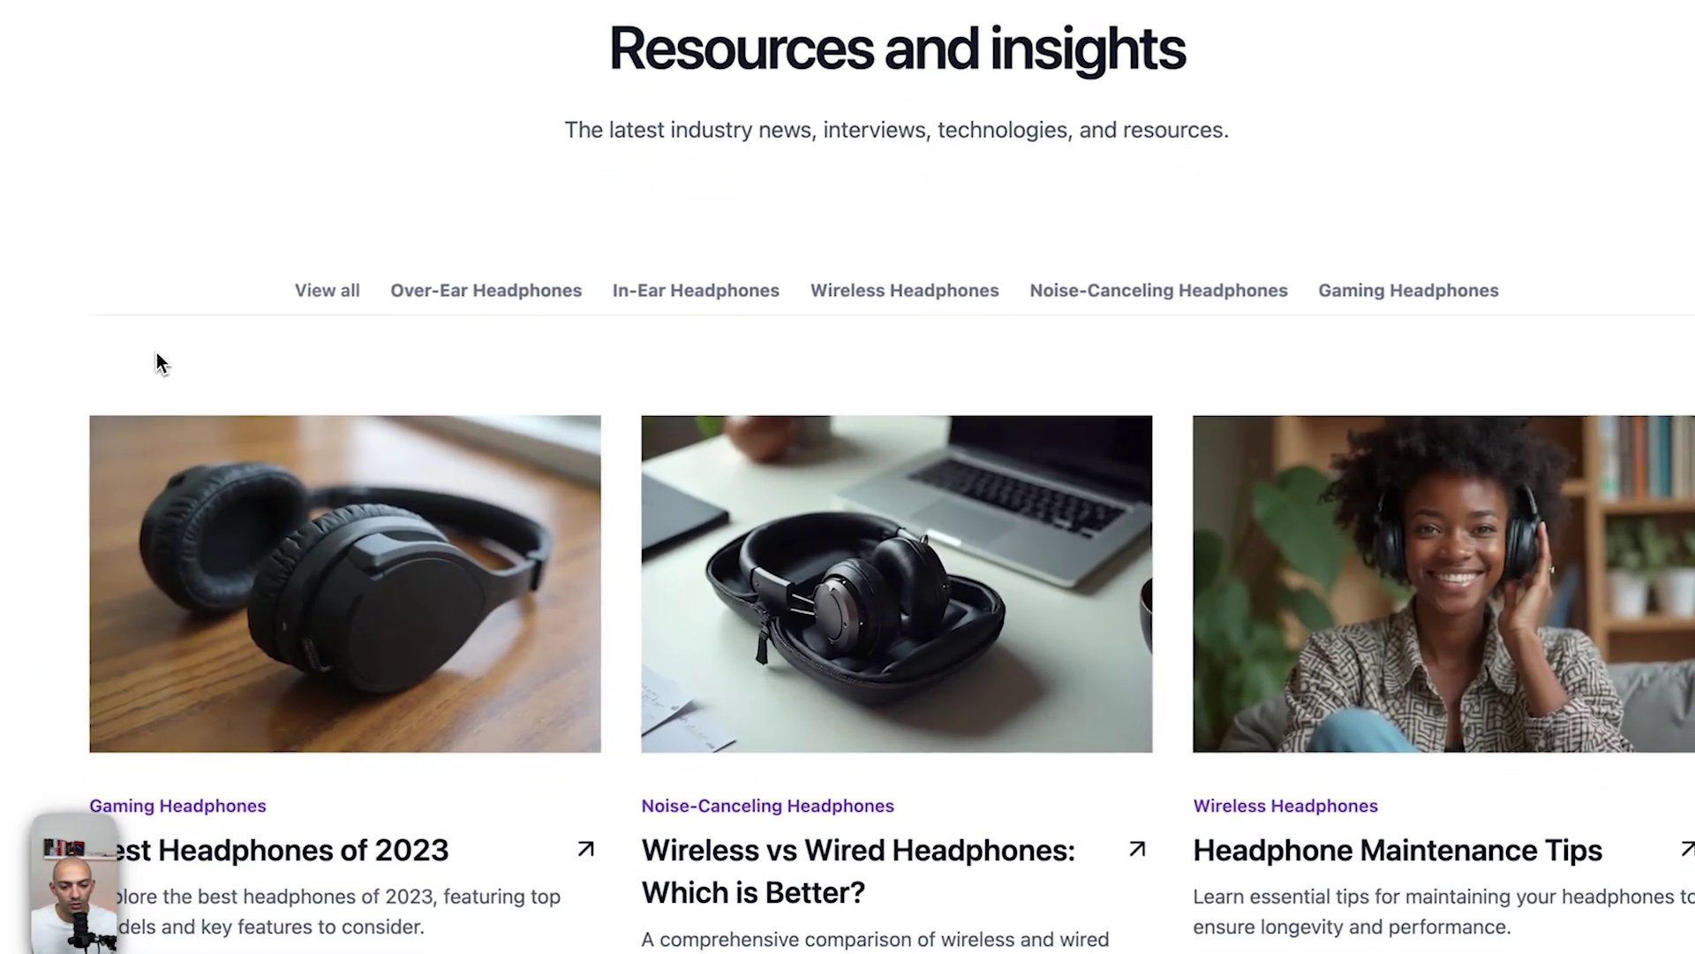
# Test the category filters on the published blog page by selecting the different headphone categories in turn.
pyautogui.click(435, 274)
pyautogui.click(909, 292)
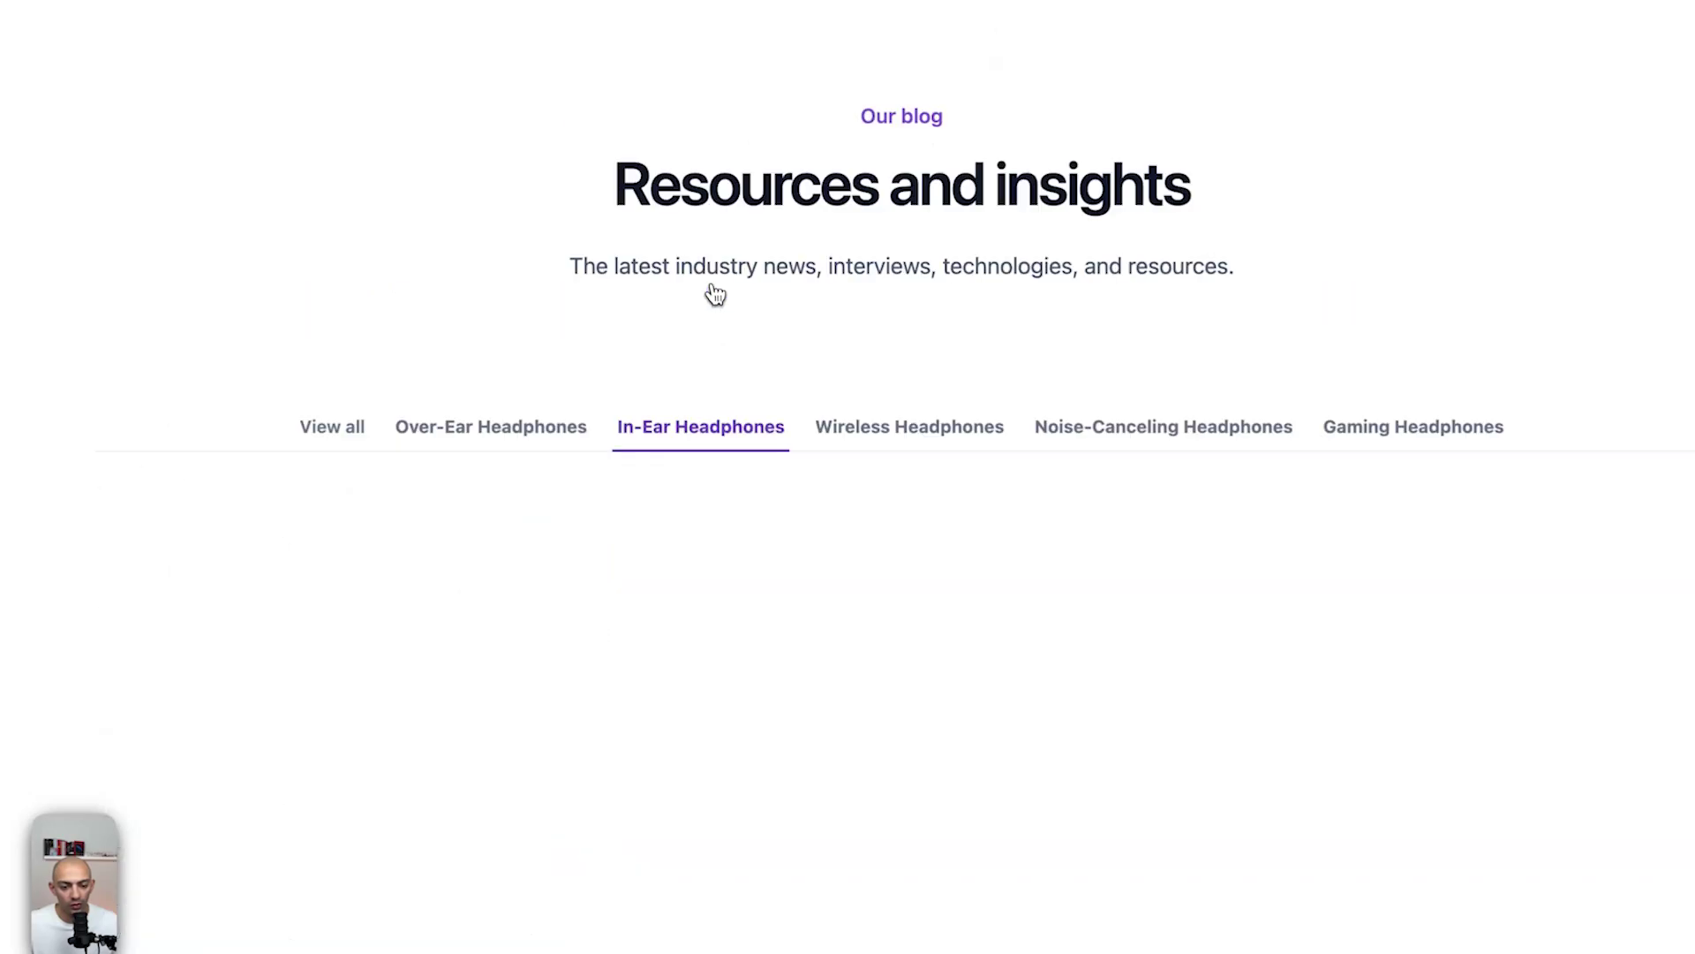
pyautogui.click(1179, 429)
pyautogui.click(929, 427)
pyautogui.click(1219, 397)
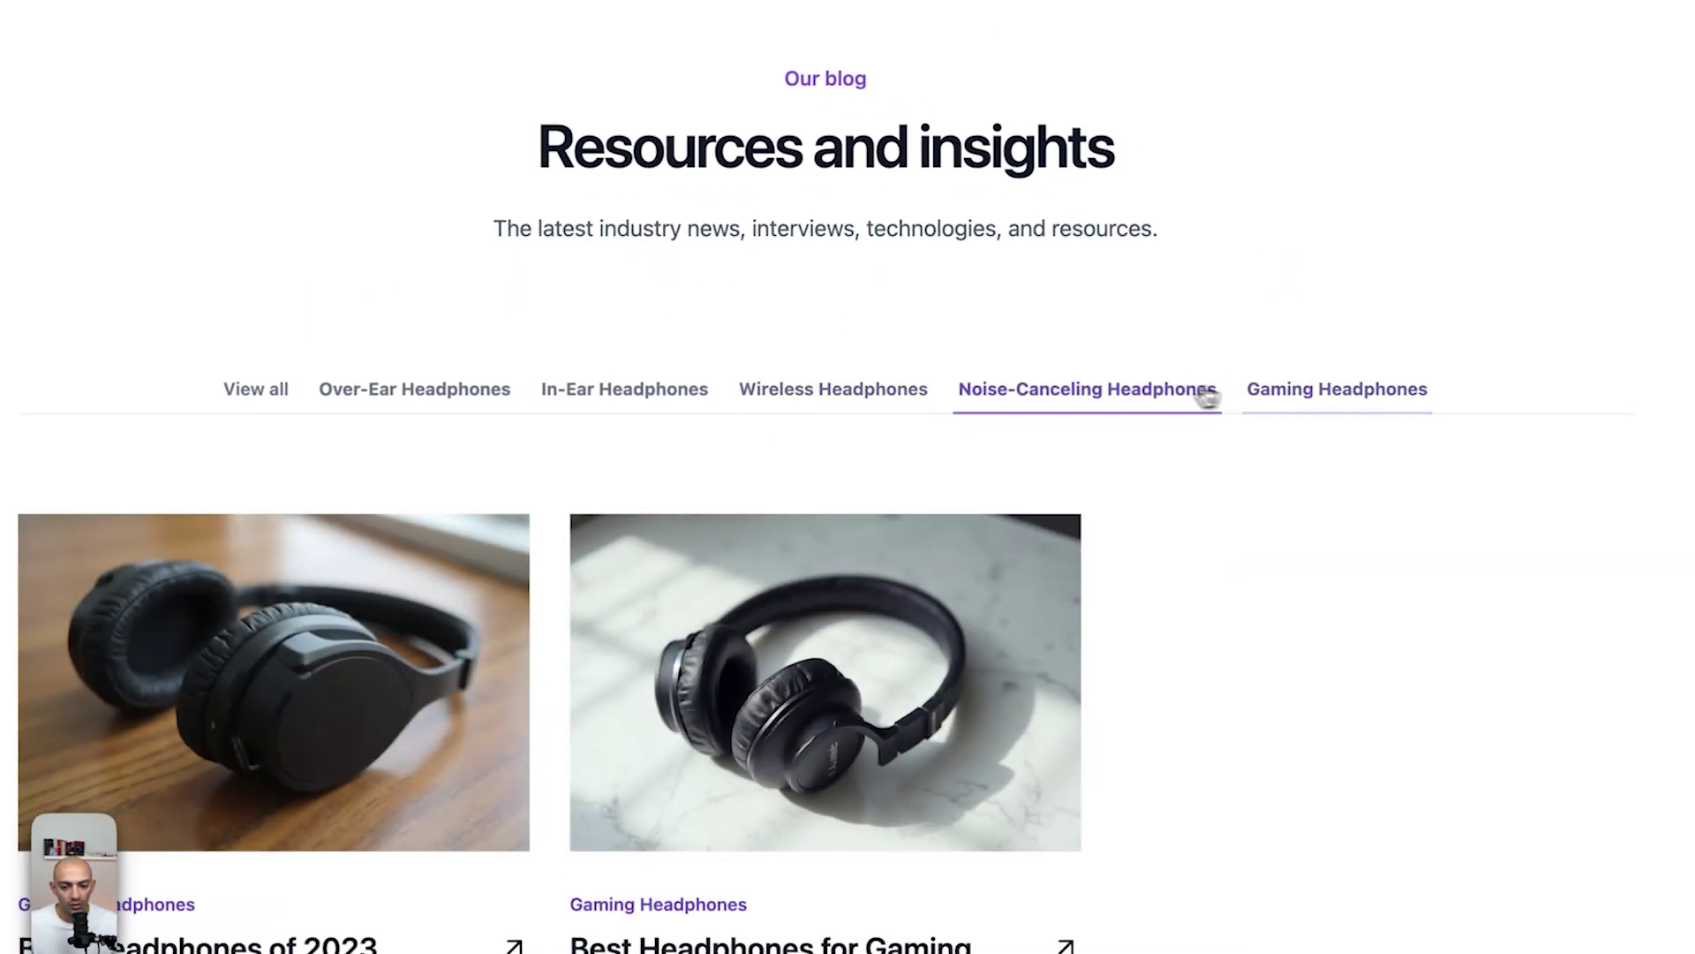
pyautogui.click(893, 390)
pyautogui.click(675, 389)
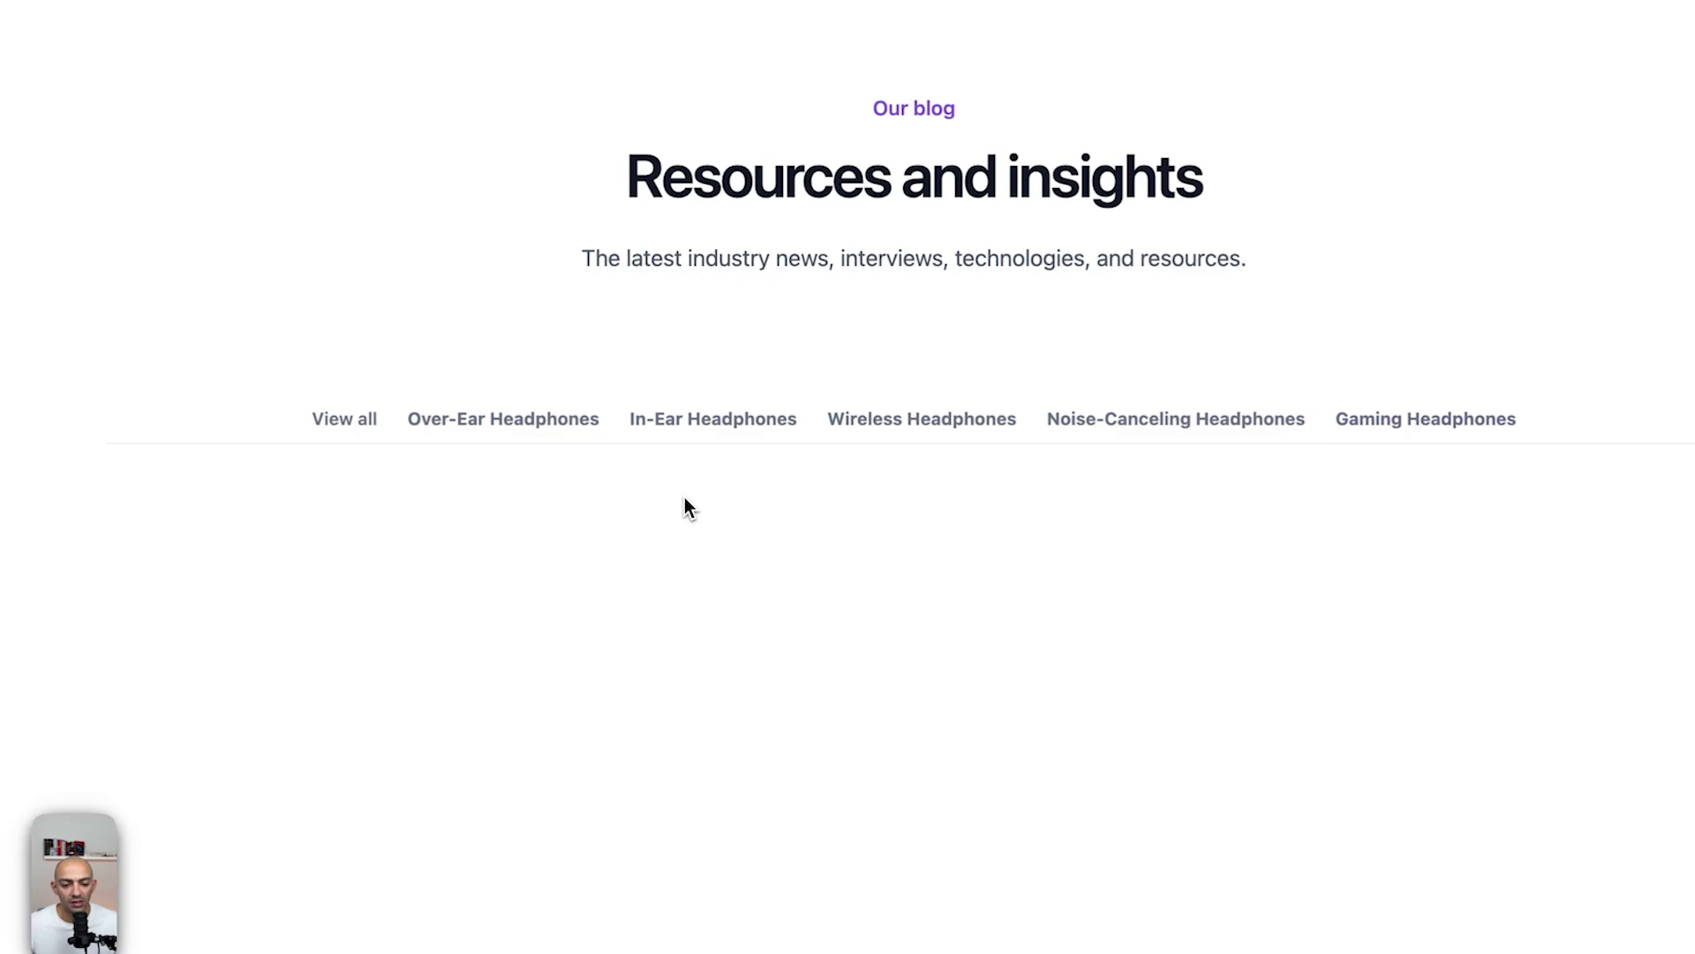
# Check on the published page that View all clears the active category filter, reviewing the post list and trying Over-Ear Headphones again.
pyautogui.click(342, 432)
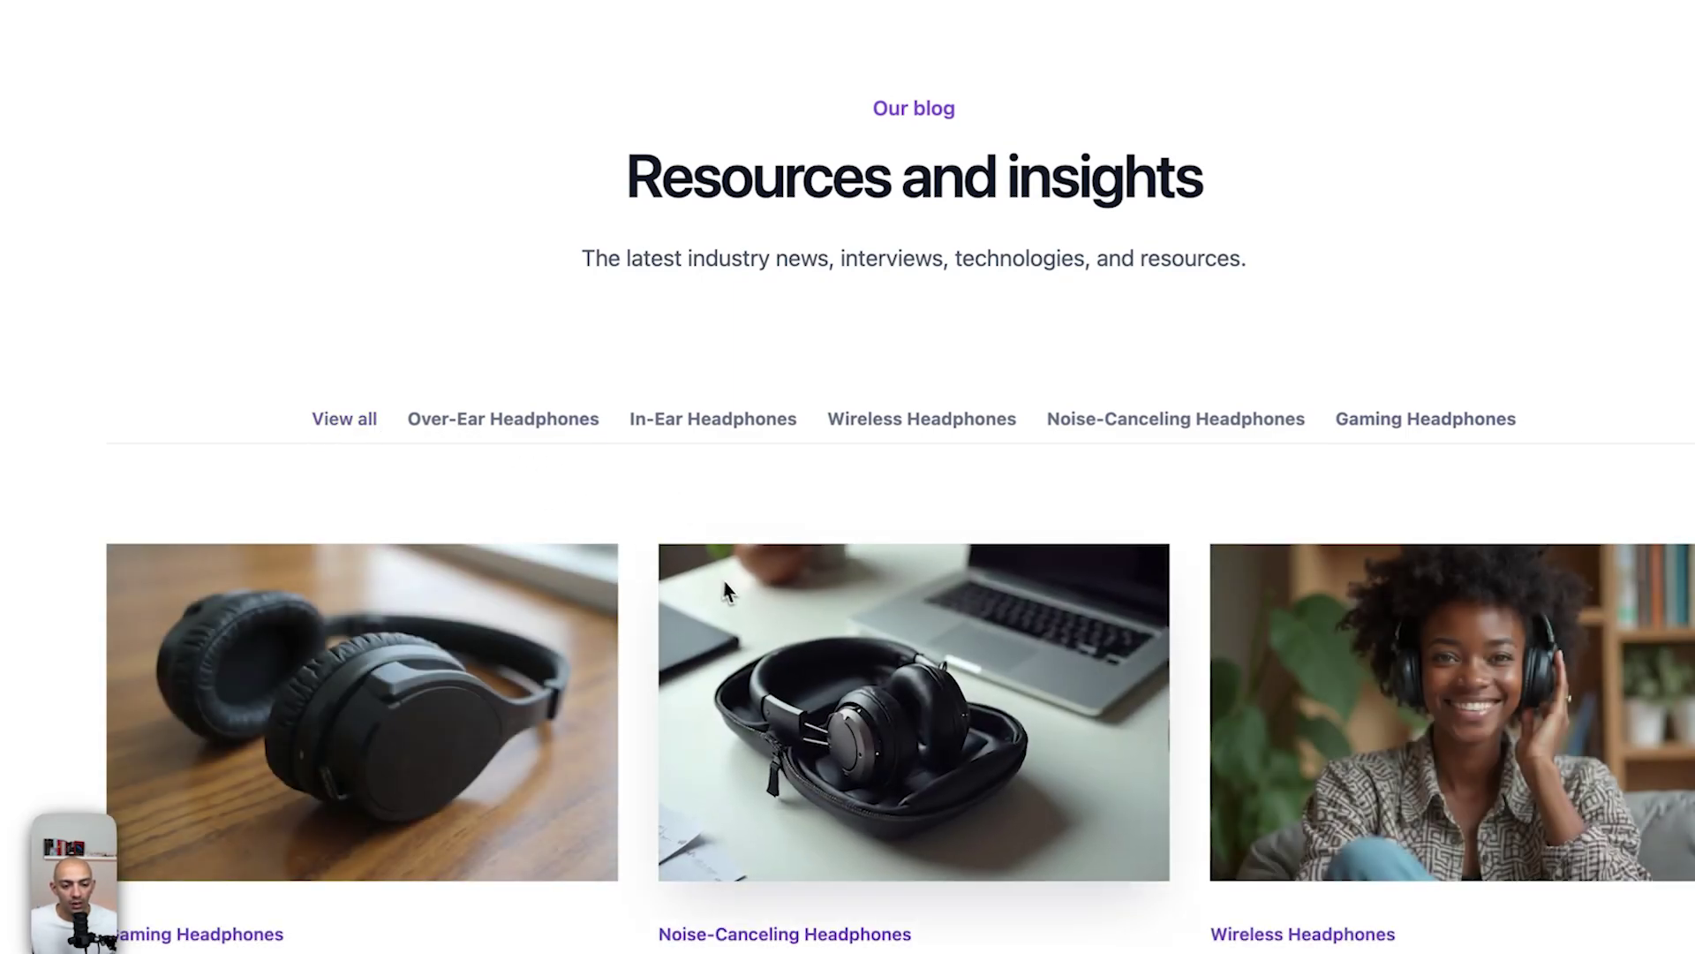
pyautogui.scroll(-10, 642, 636)
pyautogui.scroll(10, 685, 490)
pyautogui.click(481, 443)
pyautogui.click(382, 433)
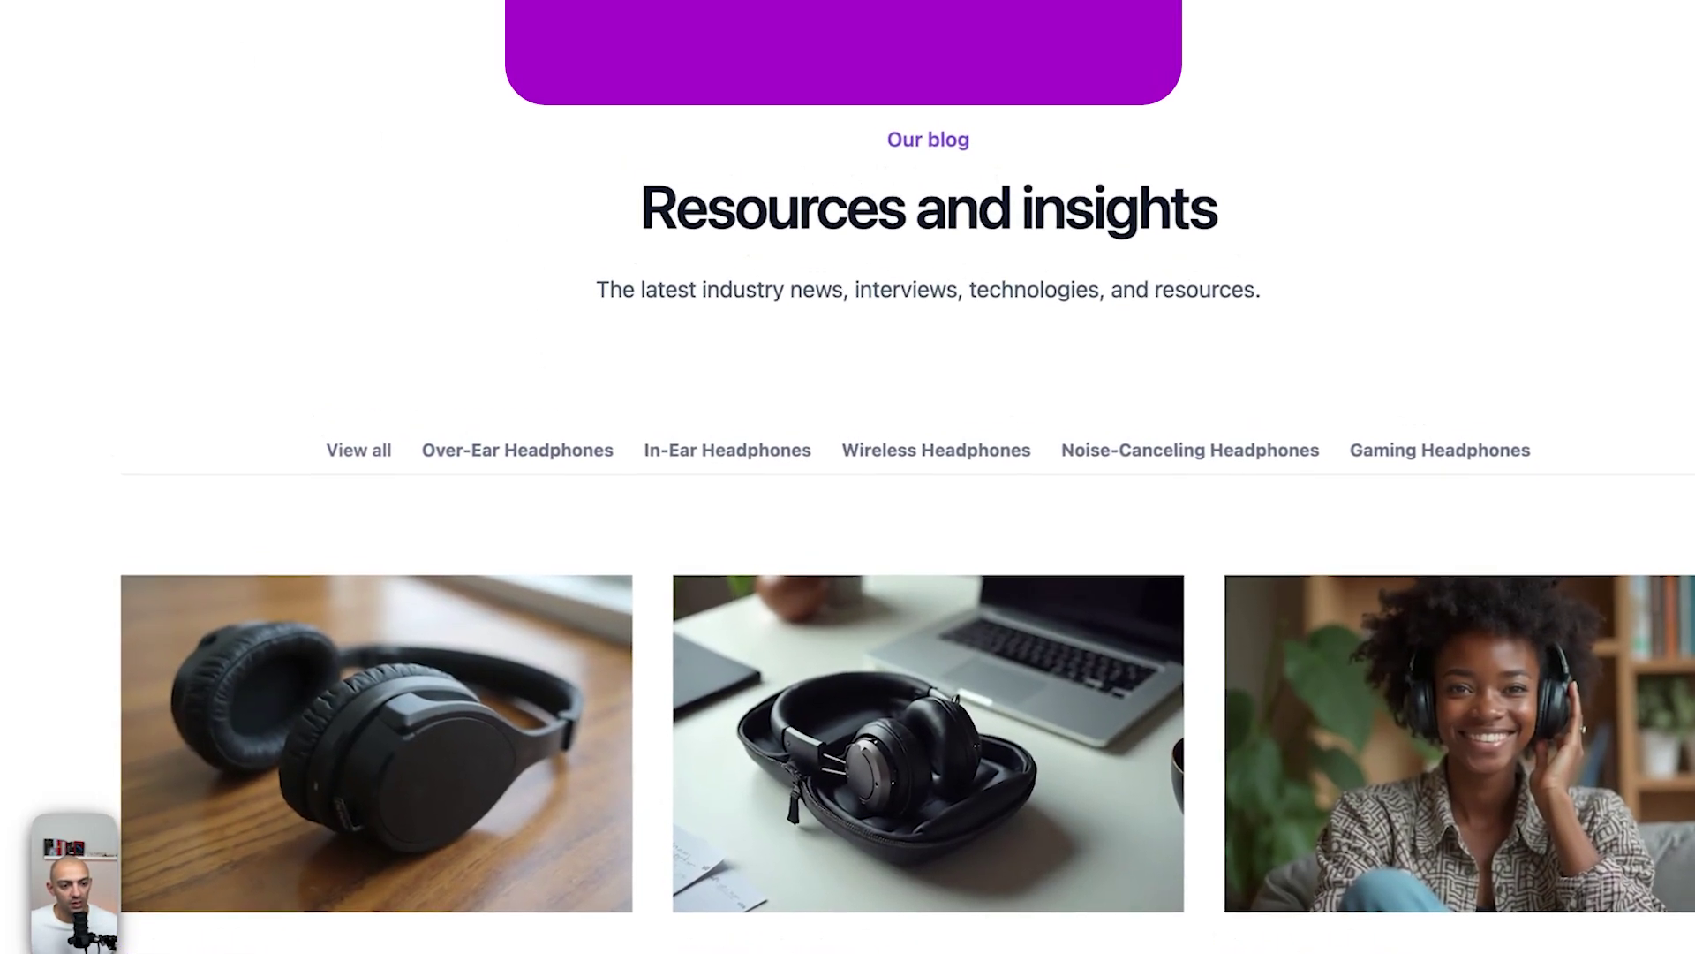
# Switch back to Webflow and set the maximum width of the Div Block in the blog list's Empty State to 500 px.
pyautogui.moveTo(4, 221)
pyautogui.click(128, 525)
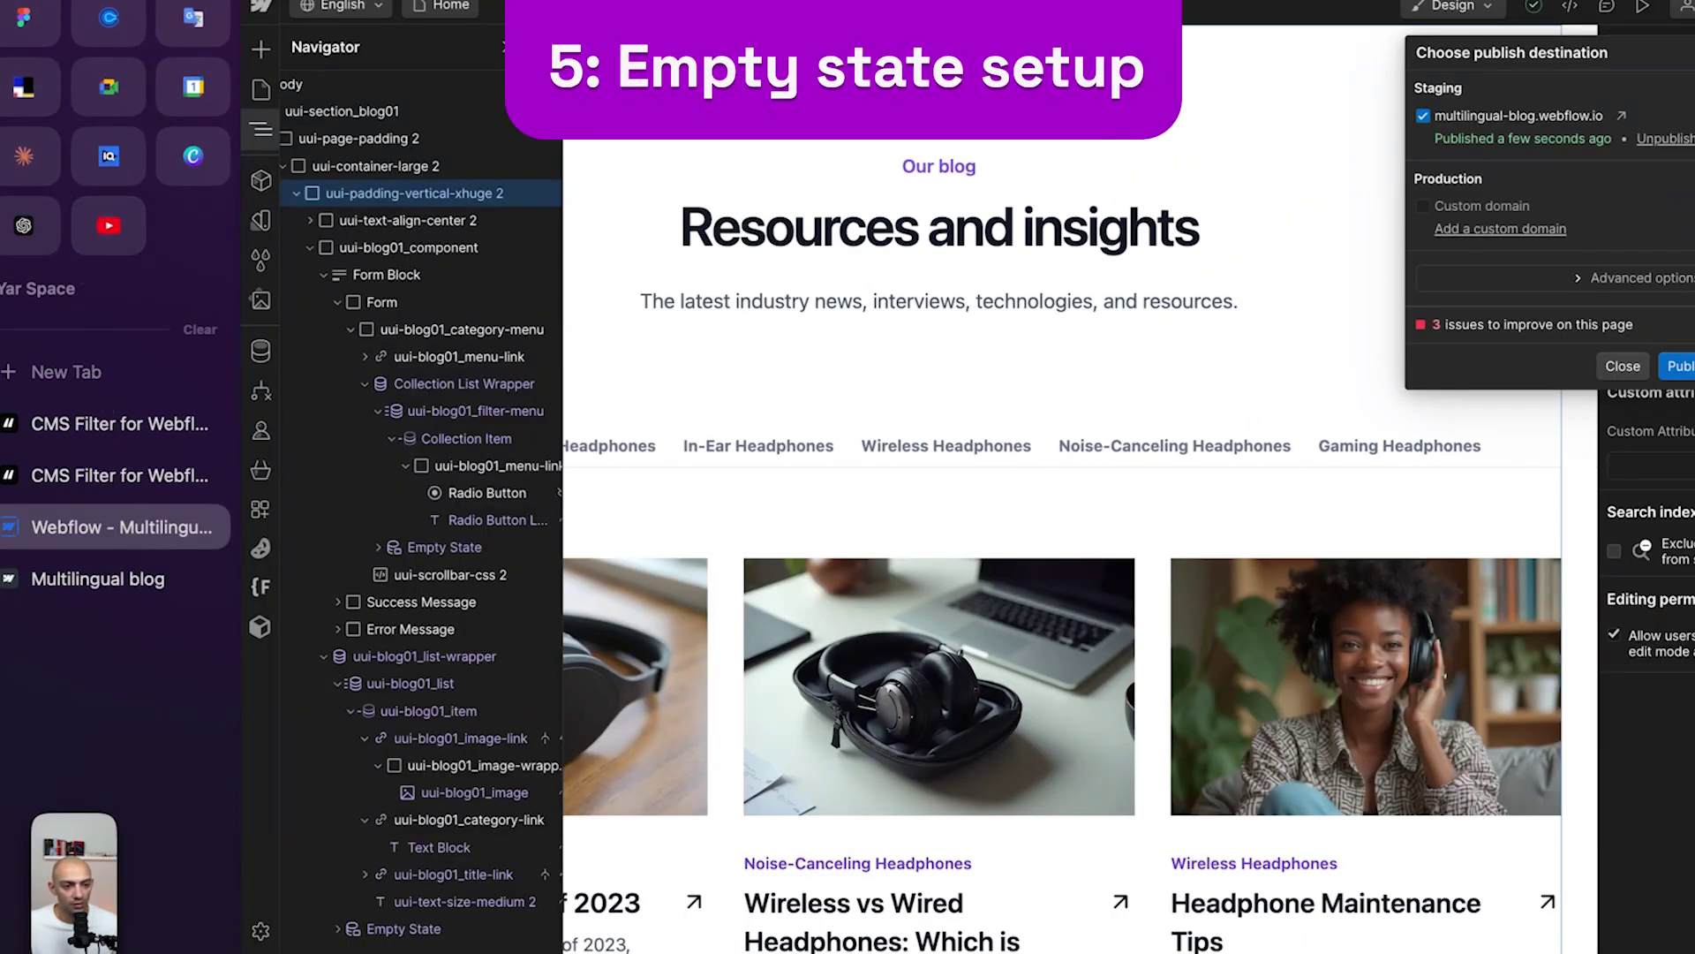
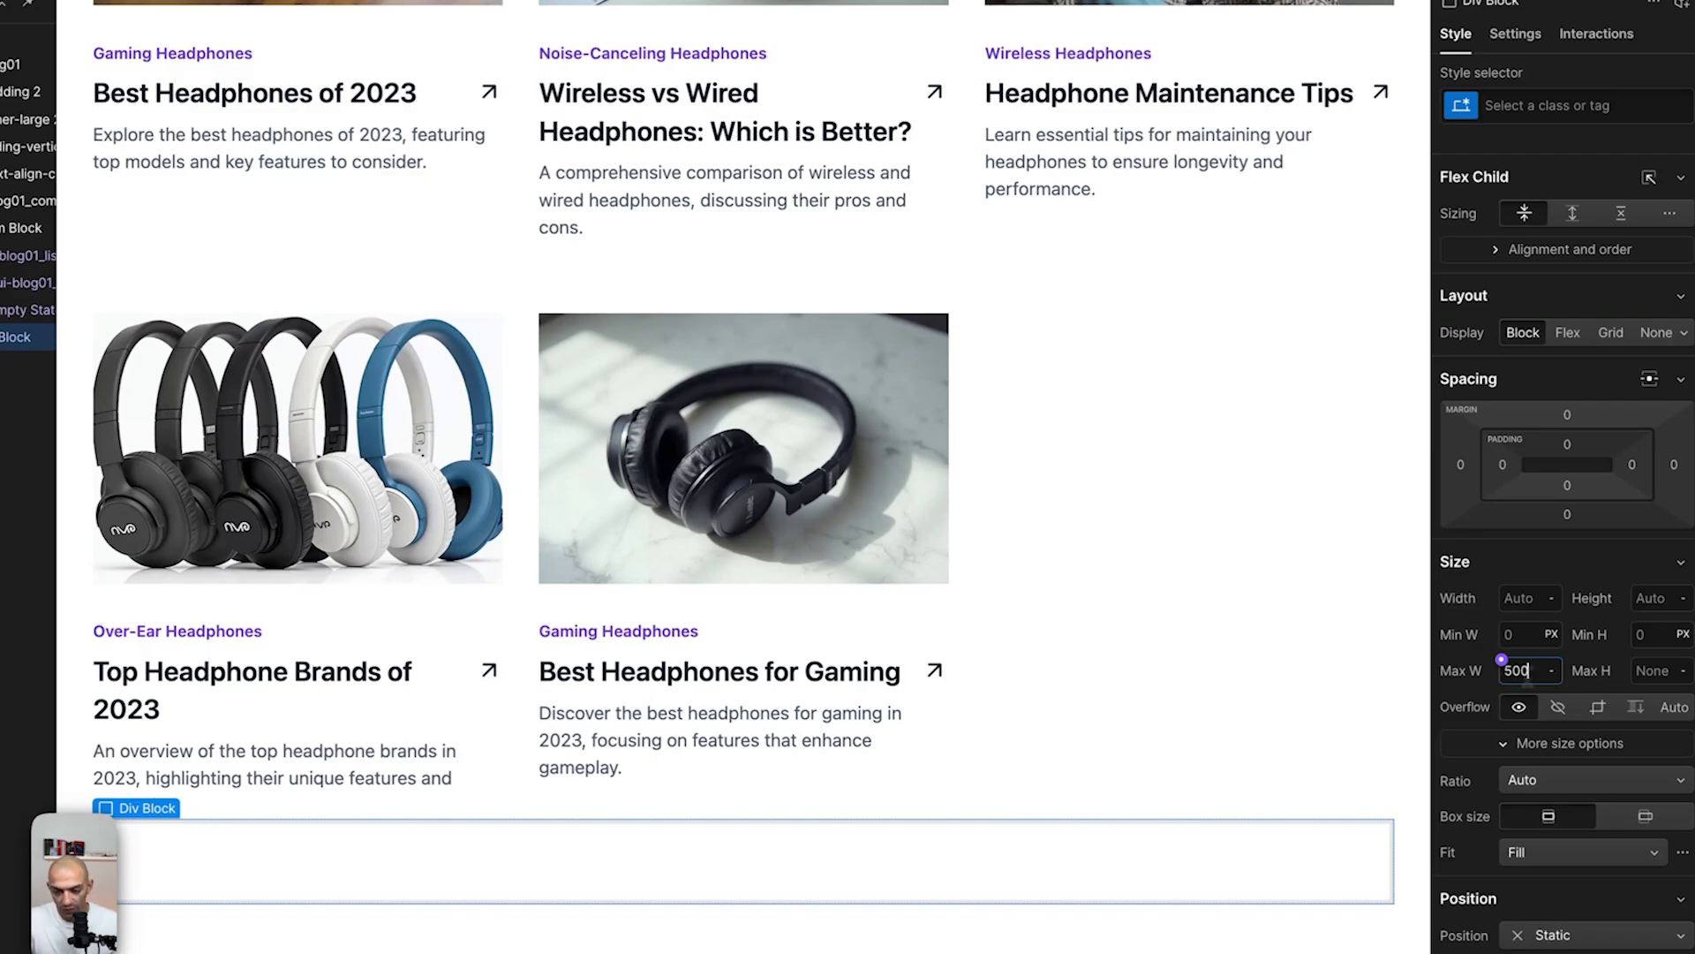
pyautogui.press('Return')
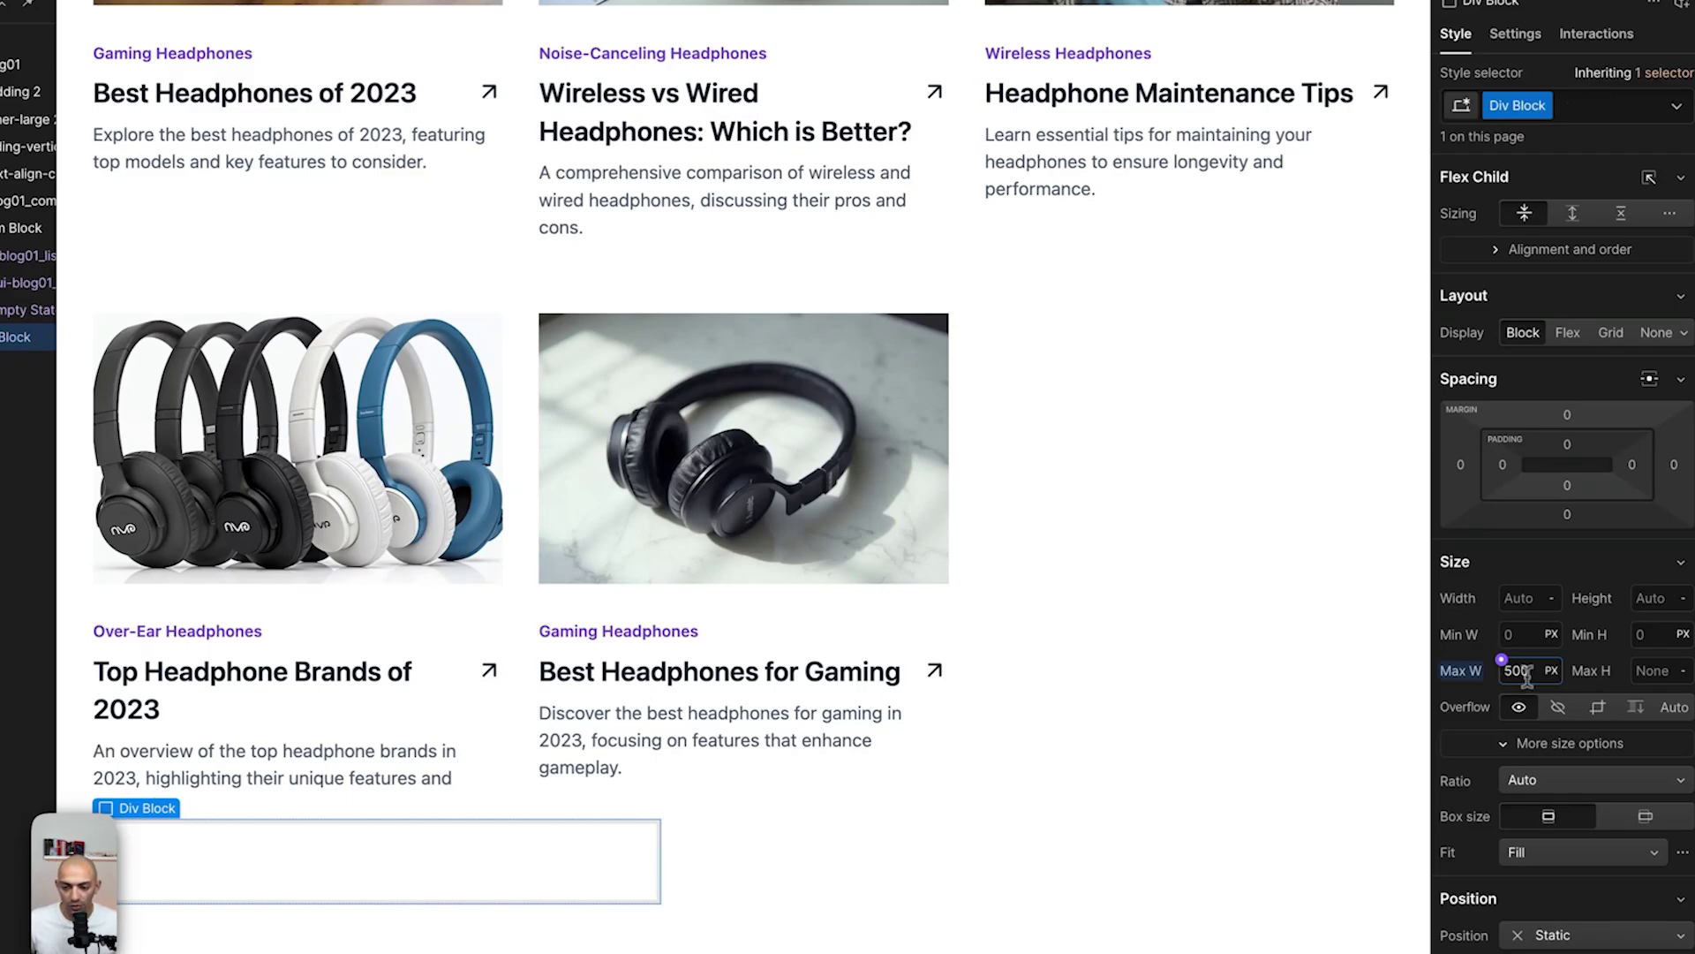
# Center the Div Block horizontally with auto side margins and give it the class empty-state-div.
pyautogui.click(1649, 380)
pyautogui.doubleClick(1518, 106)
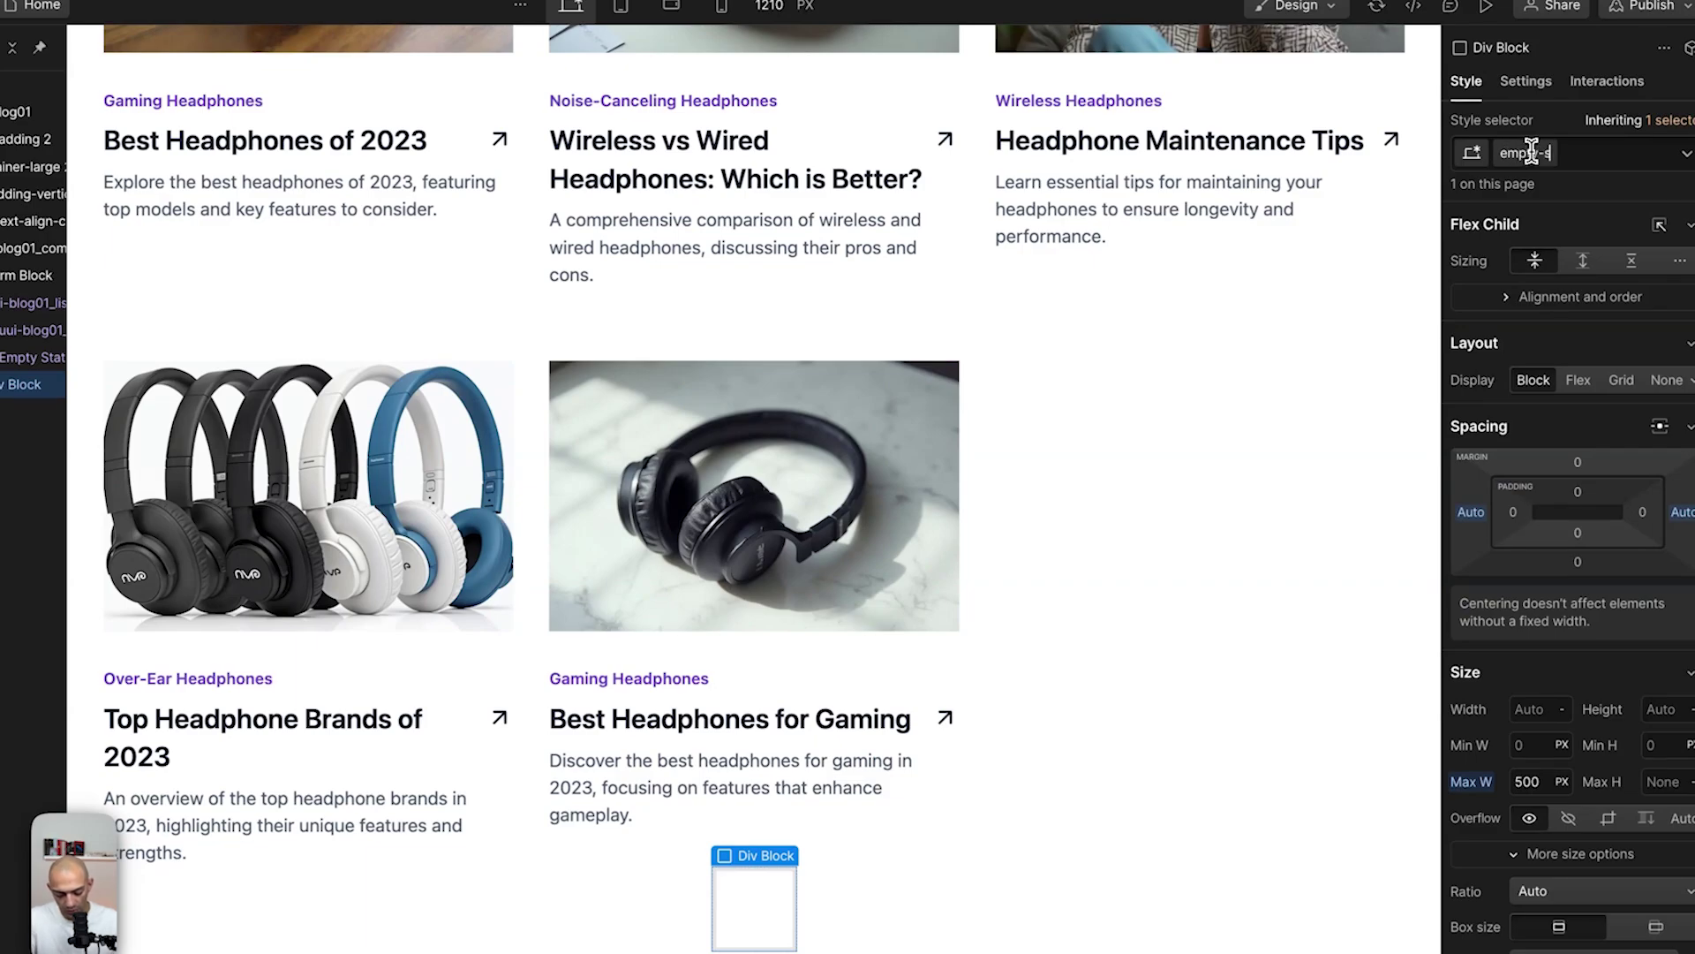
pyautogui.write('empty-state-div')
pyautogui.press('Return')
# Add a Heading and a Text Block inside the empty-state-div.
pyautogui.press('a')
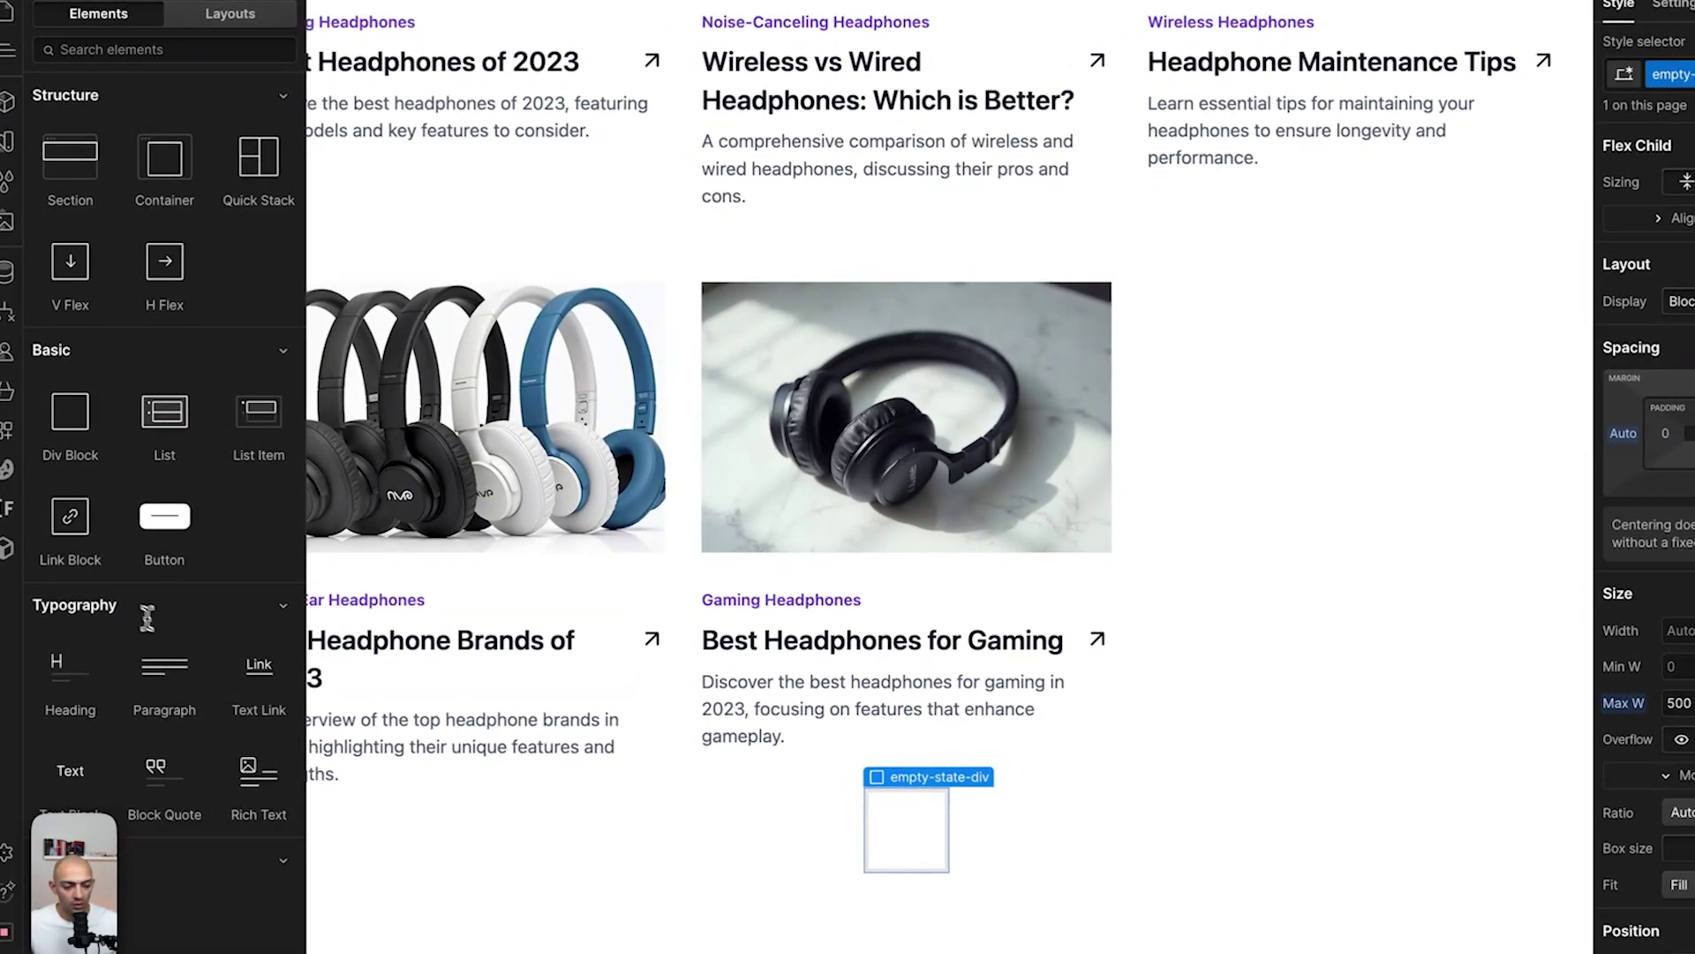
pyautogui.click(62, 697)
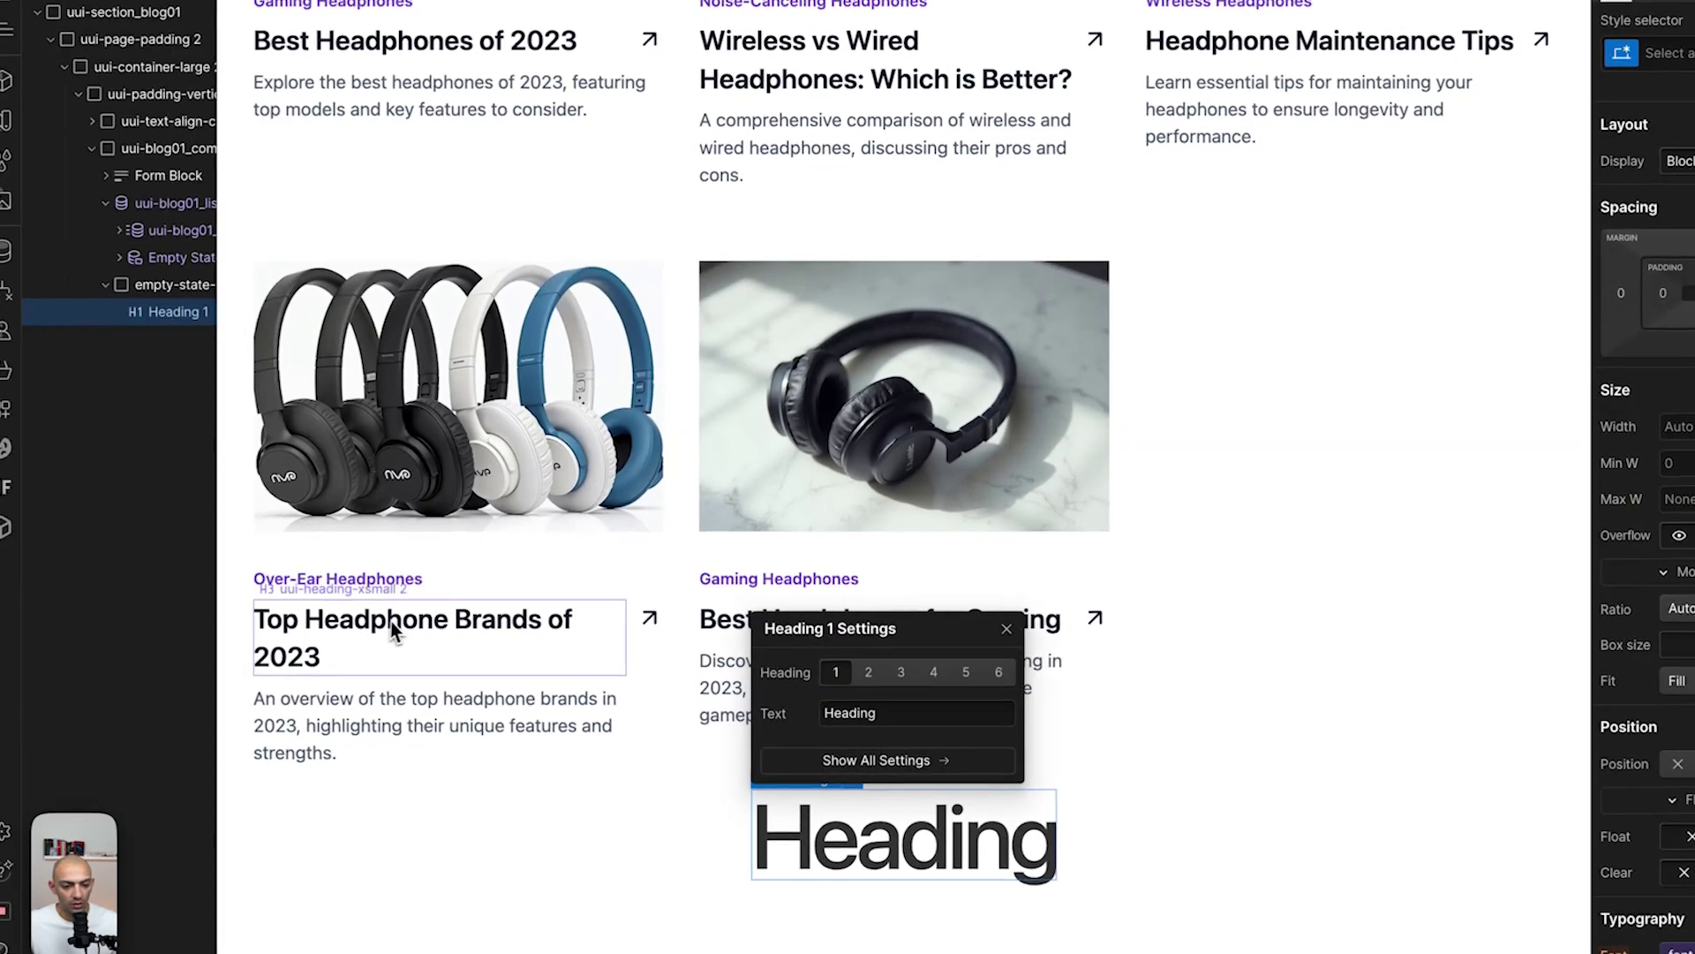
pyautogui.press('a')
pyautogui.click(55, 761)
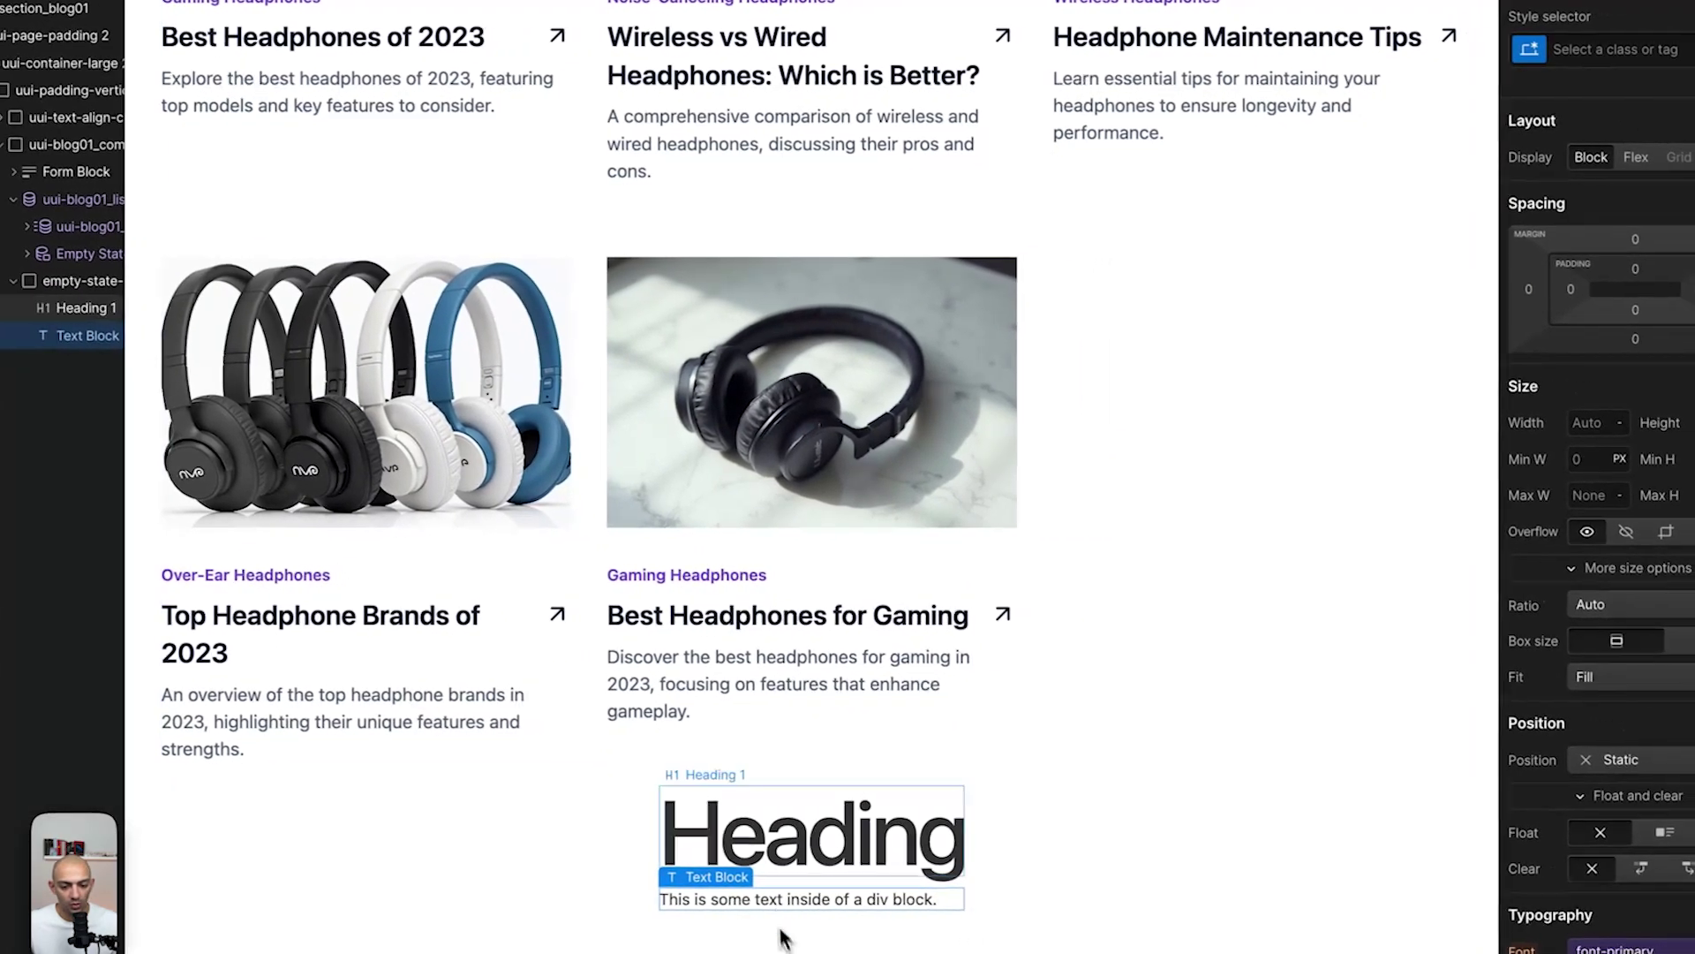
# Set the heading to "Oops!!" and the text block to "We don't have blogs from this category yet, but we will have some very soon!".
pyautogui.doubleClick(805, 837)
pyautogui.write('Oops!!')
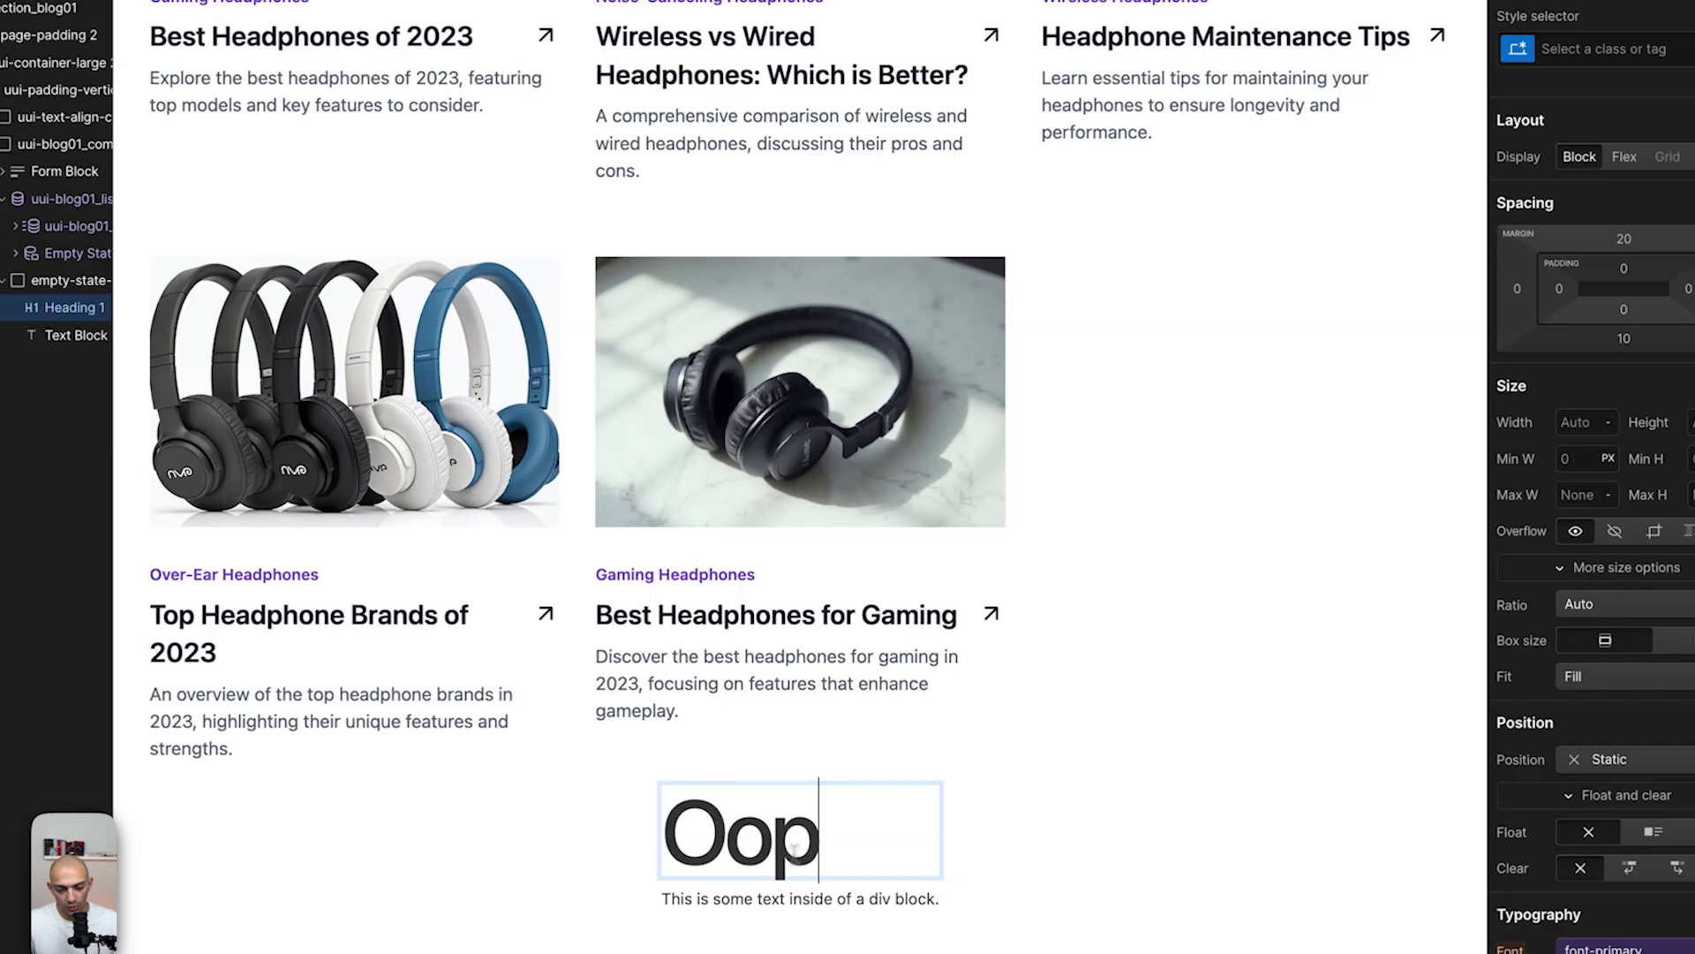
pyautogui.doubleClick(771, 901)
pyautogui.write('We d')
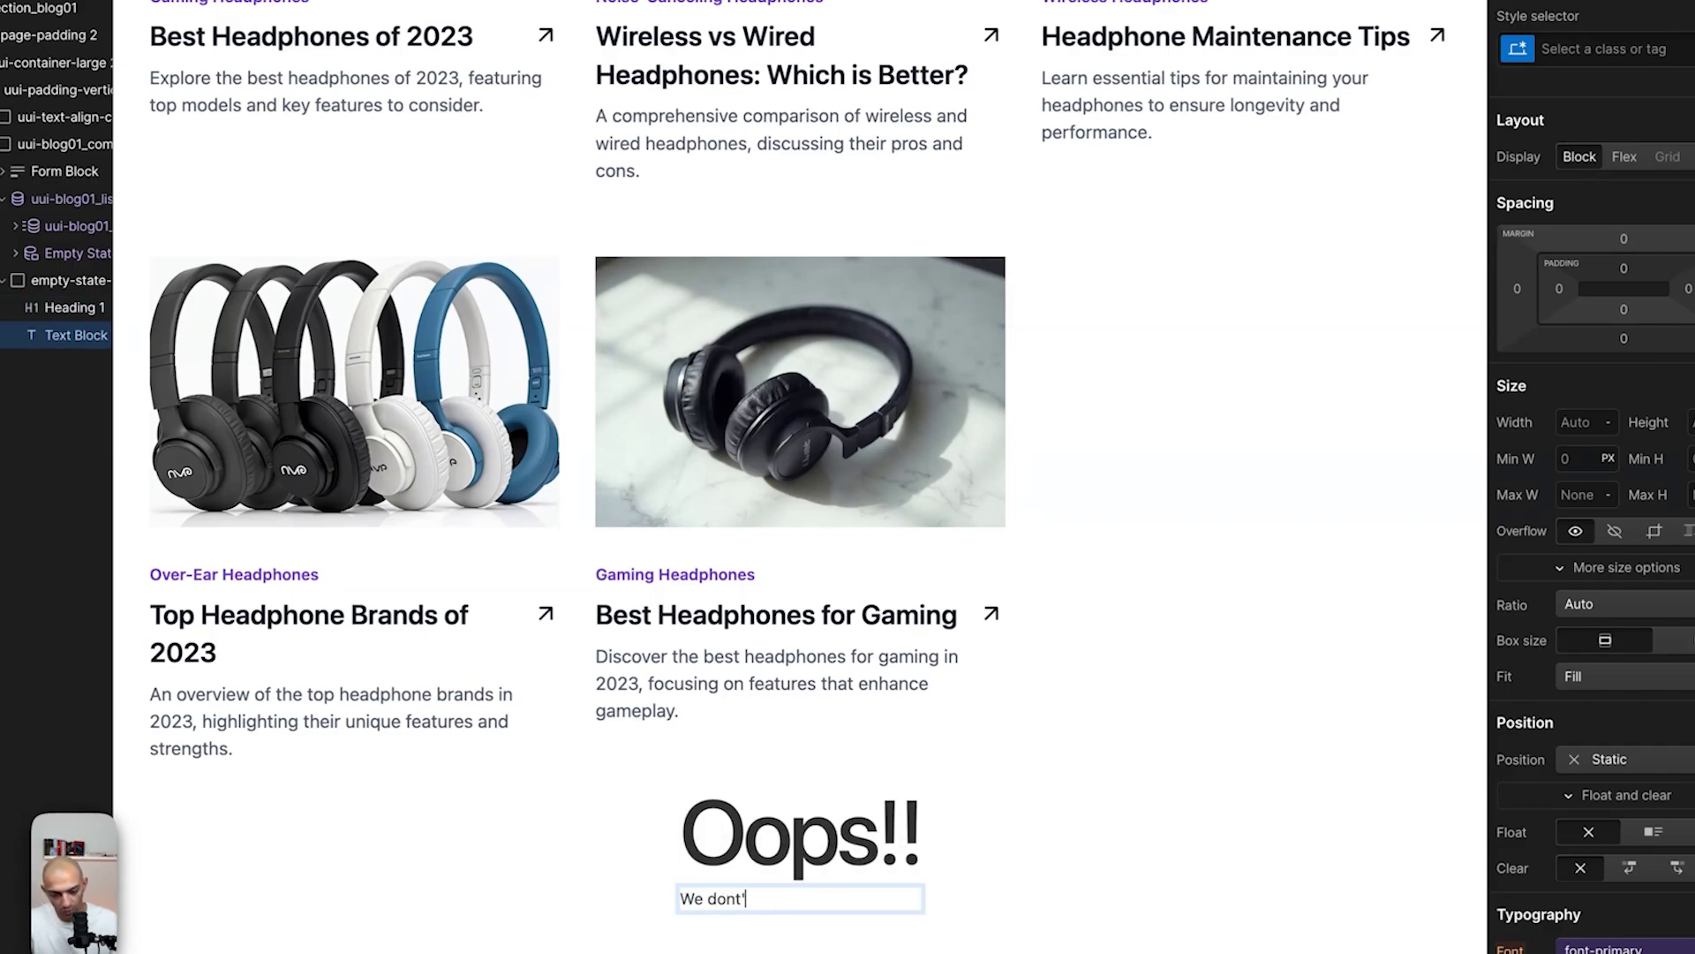
pyautogui.write("on't have blogs from this ")
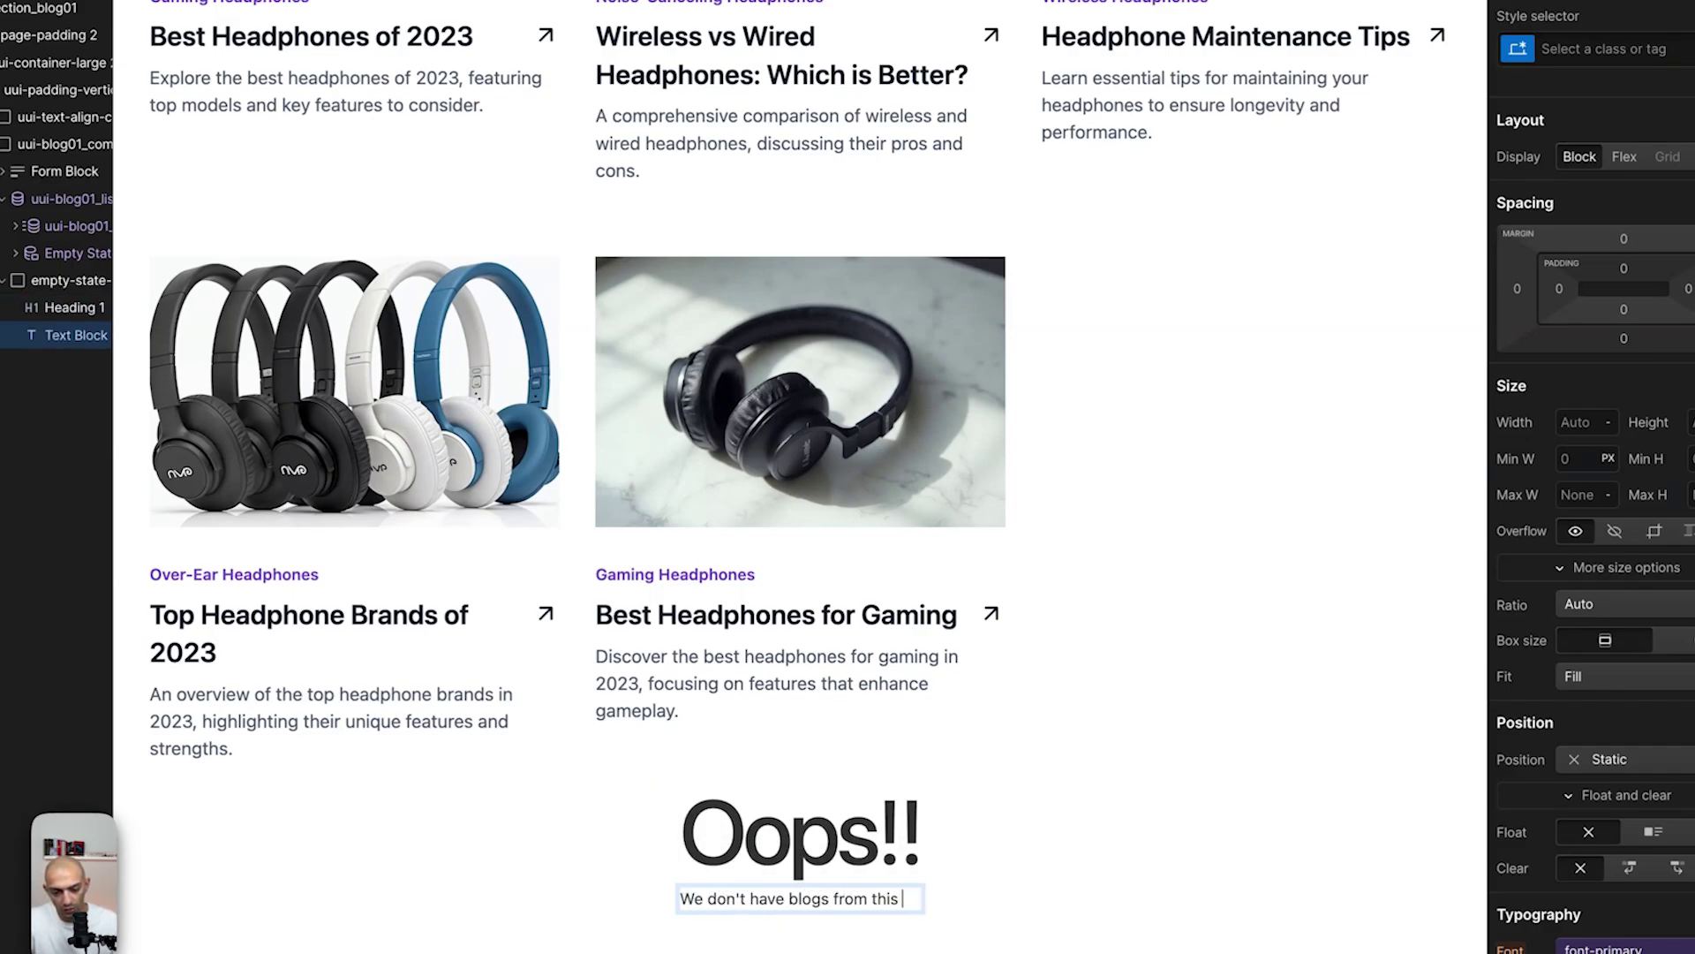
pyautogui.write('category yet, but we')
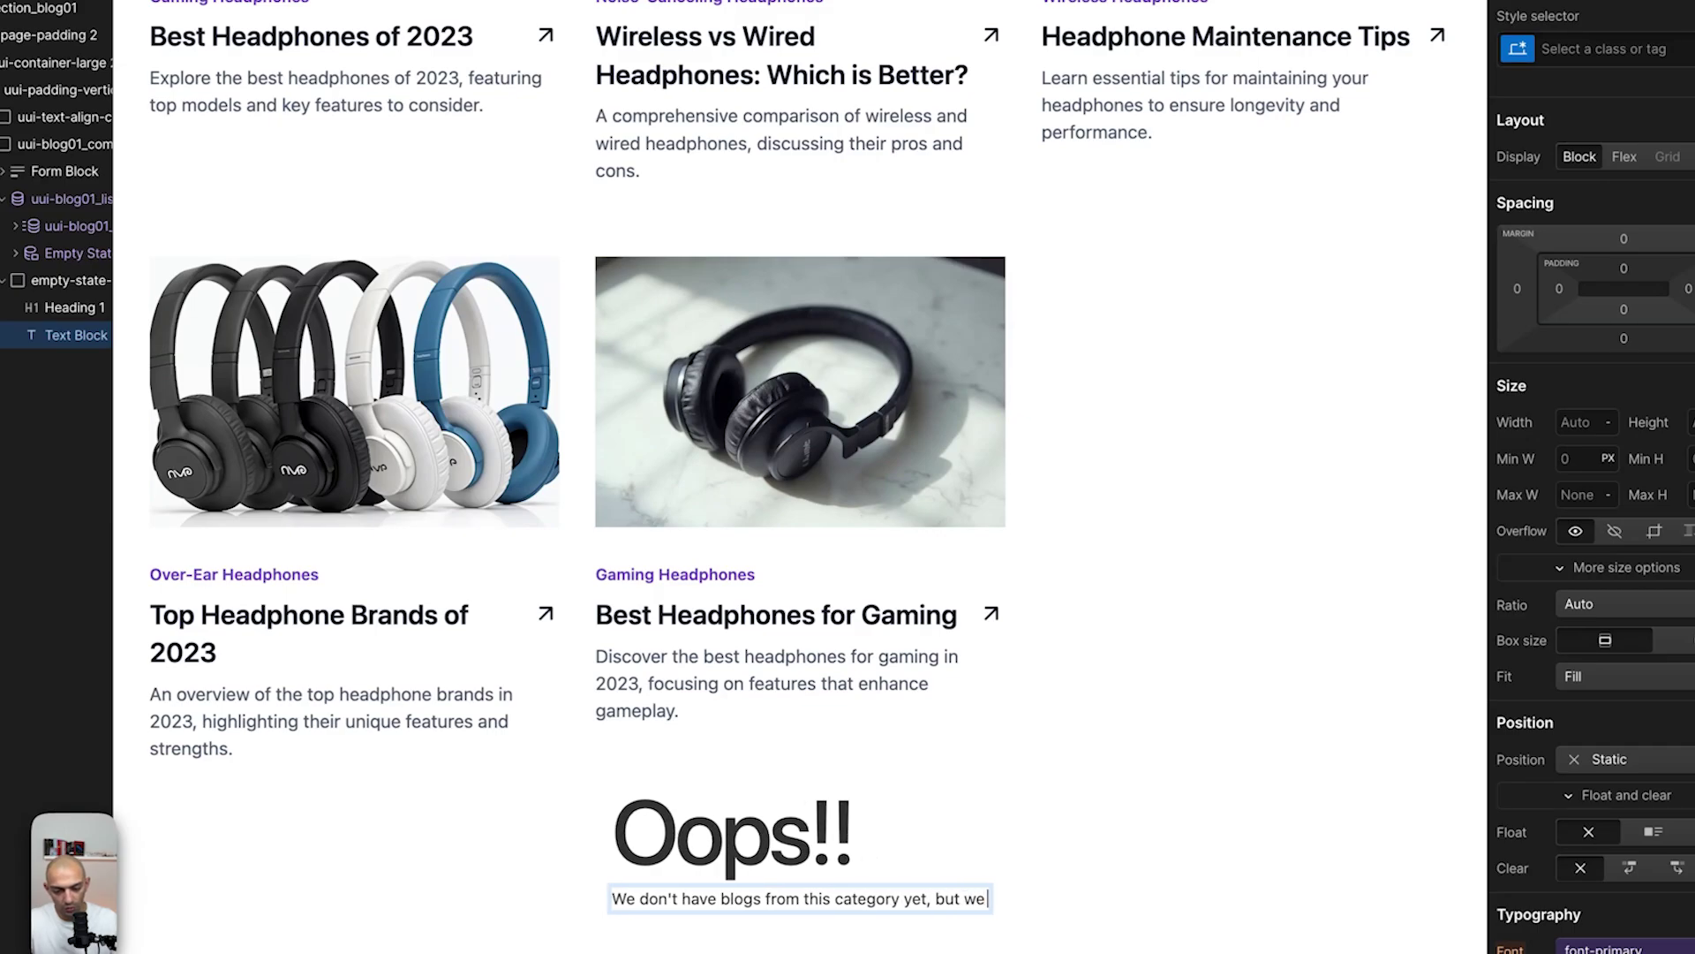
pyautogui.write(' will have some')
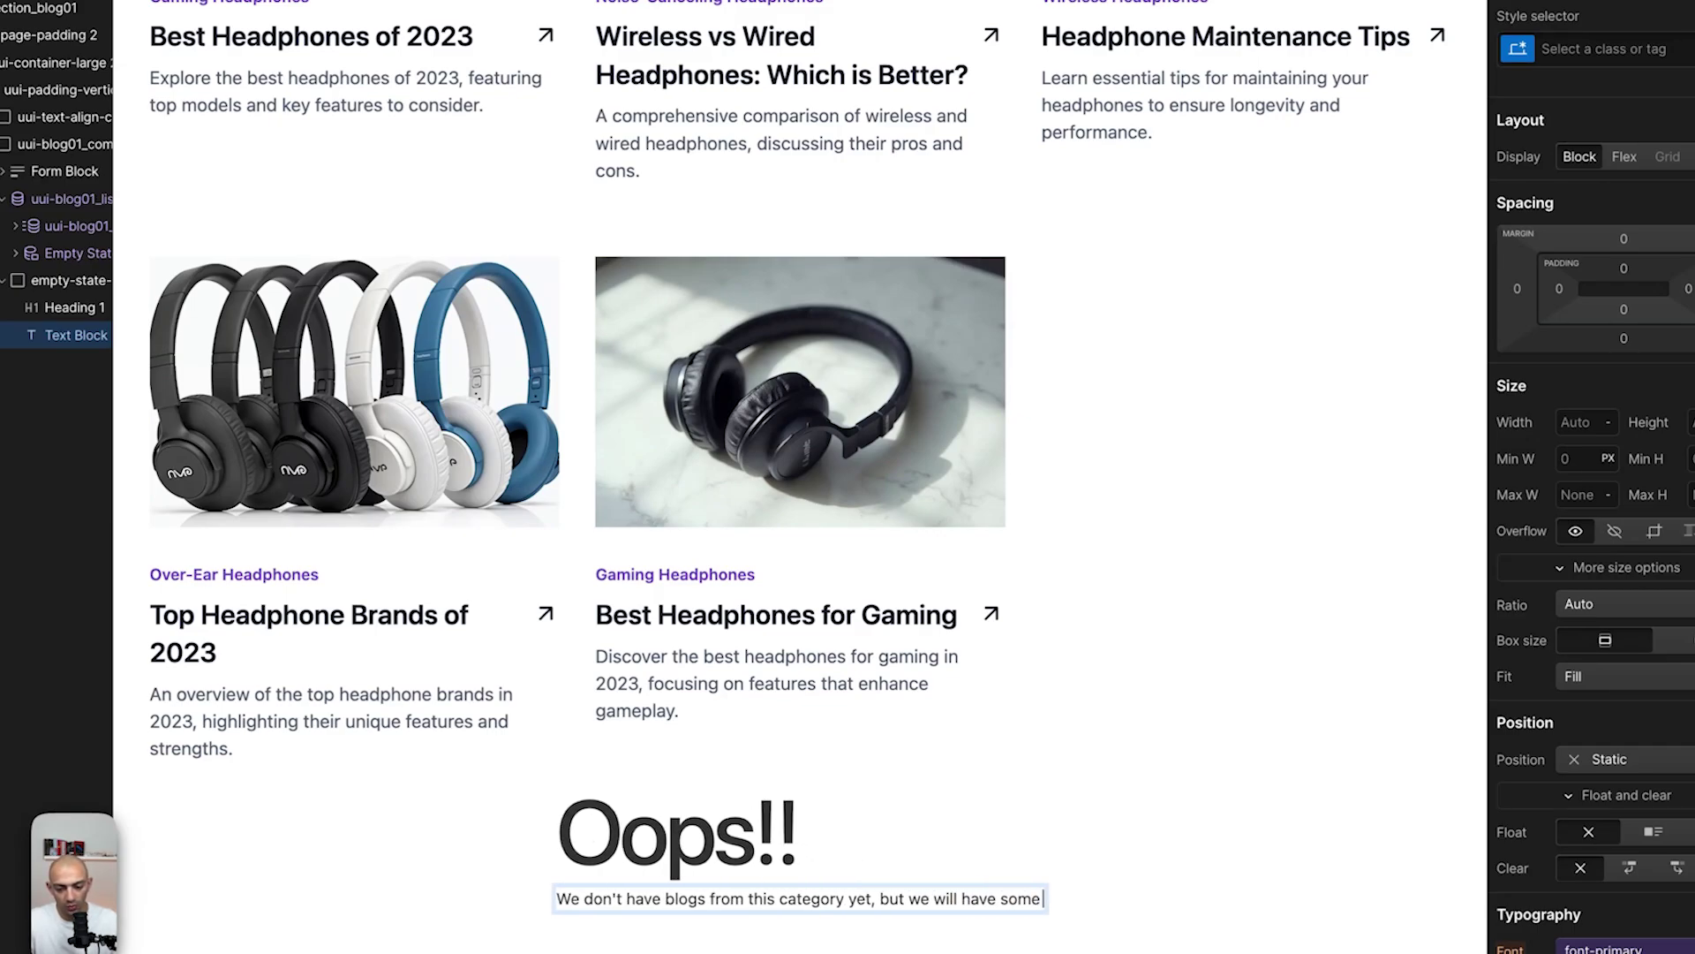
pyautogui.write(' soon!')
pyautogui.press('Escape')
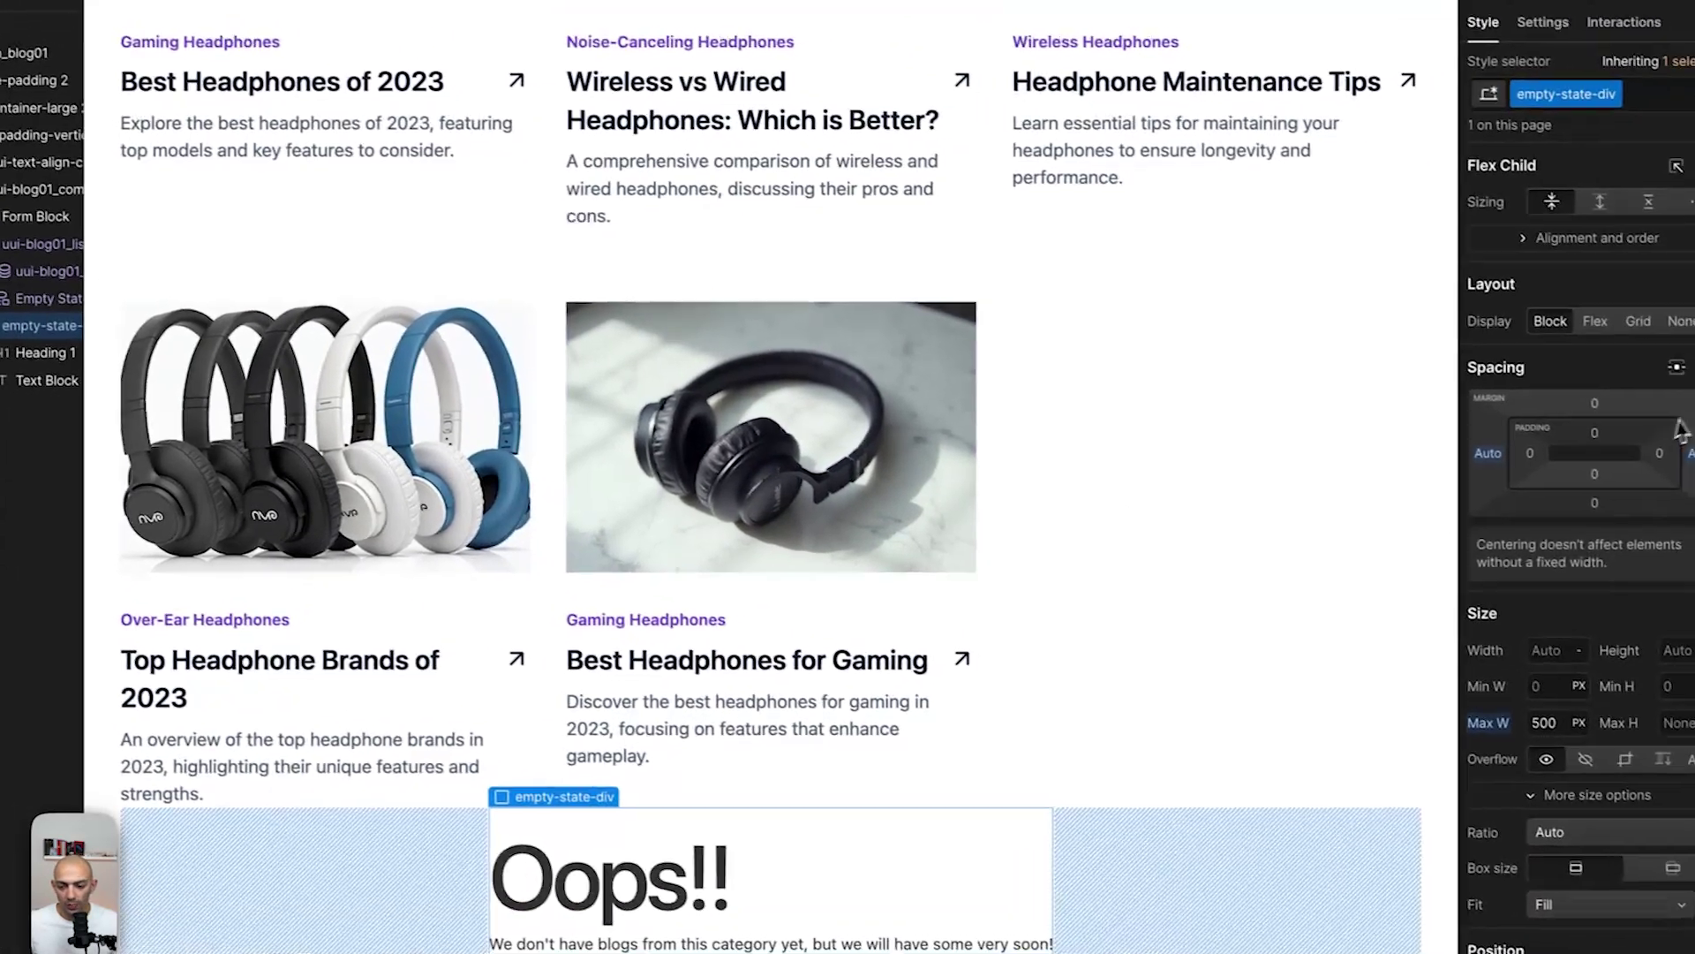
# Center-align the text of the empty-state-div and set its padding to 24 px on all sides.
pyautogui.scroll(-5, 1562, 530)
pyautogui.click(1573, 946)
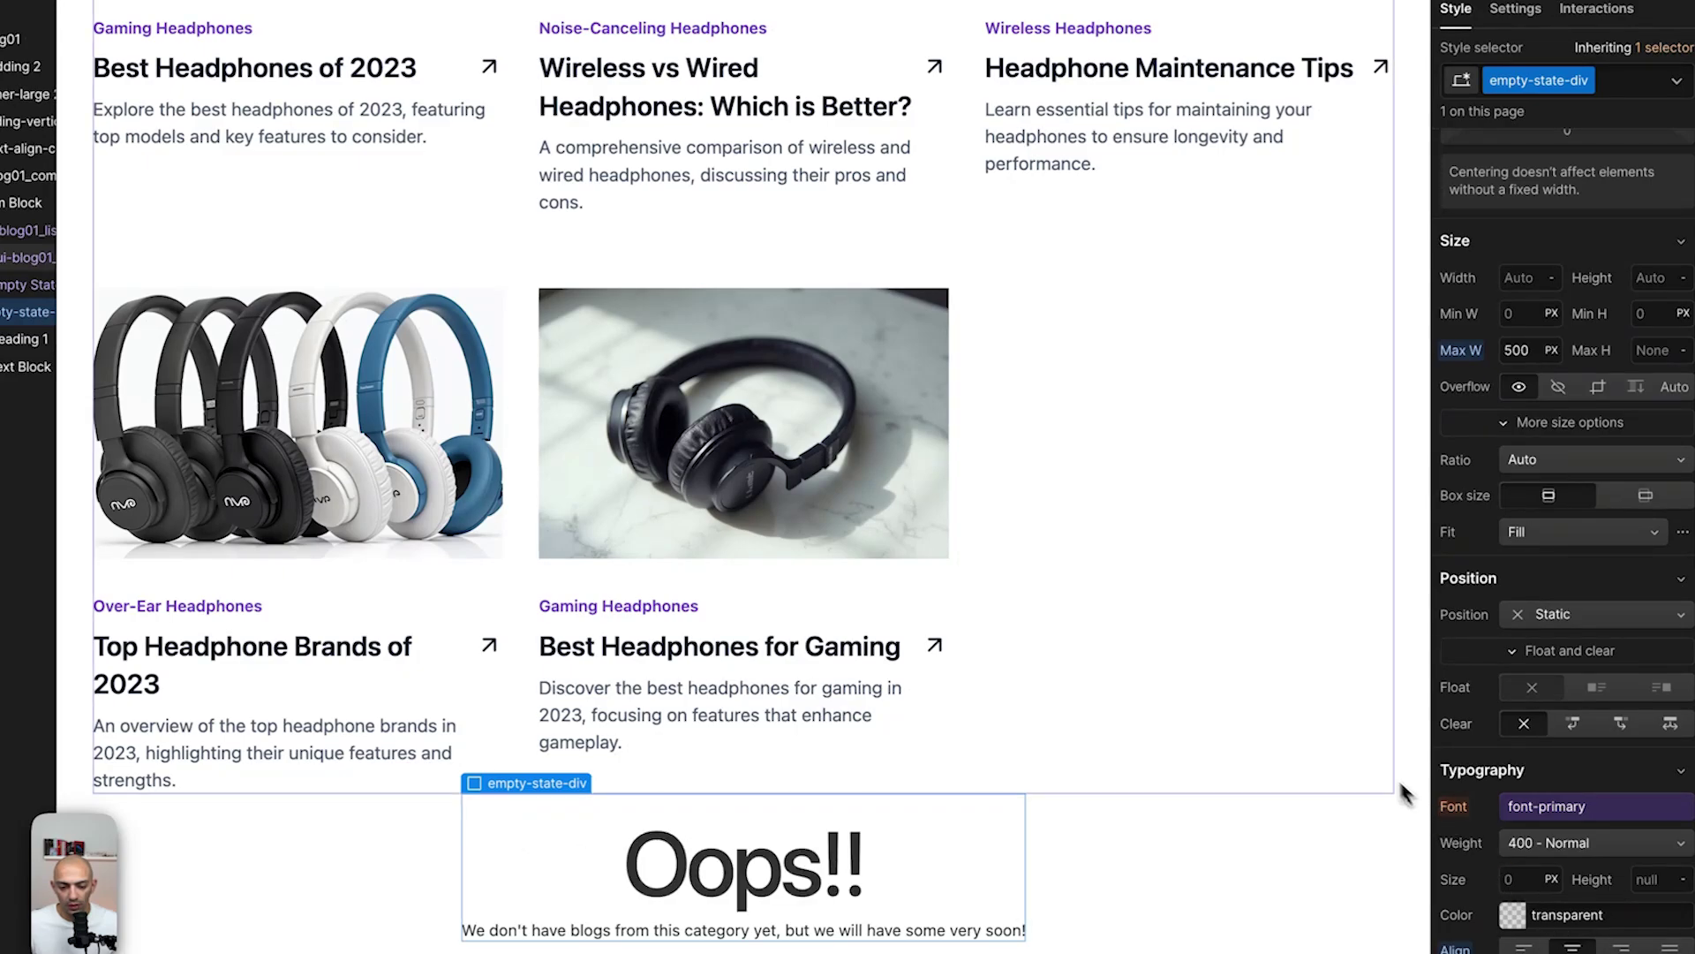
pyautogui.scroll(4, 1619, 628)
pyautogui.click(1568, 418)
pyautogui.write('2')
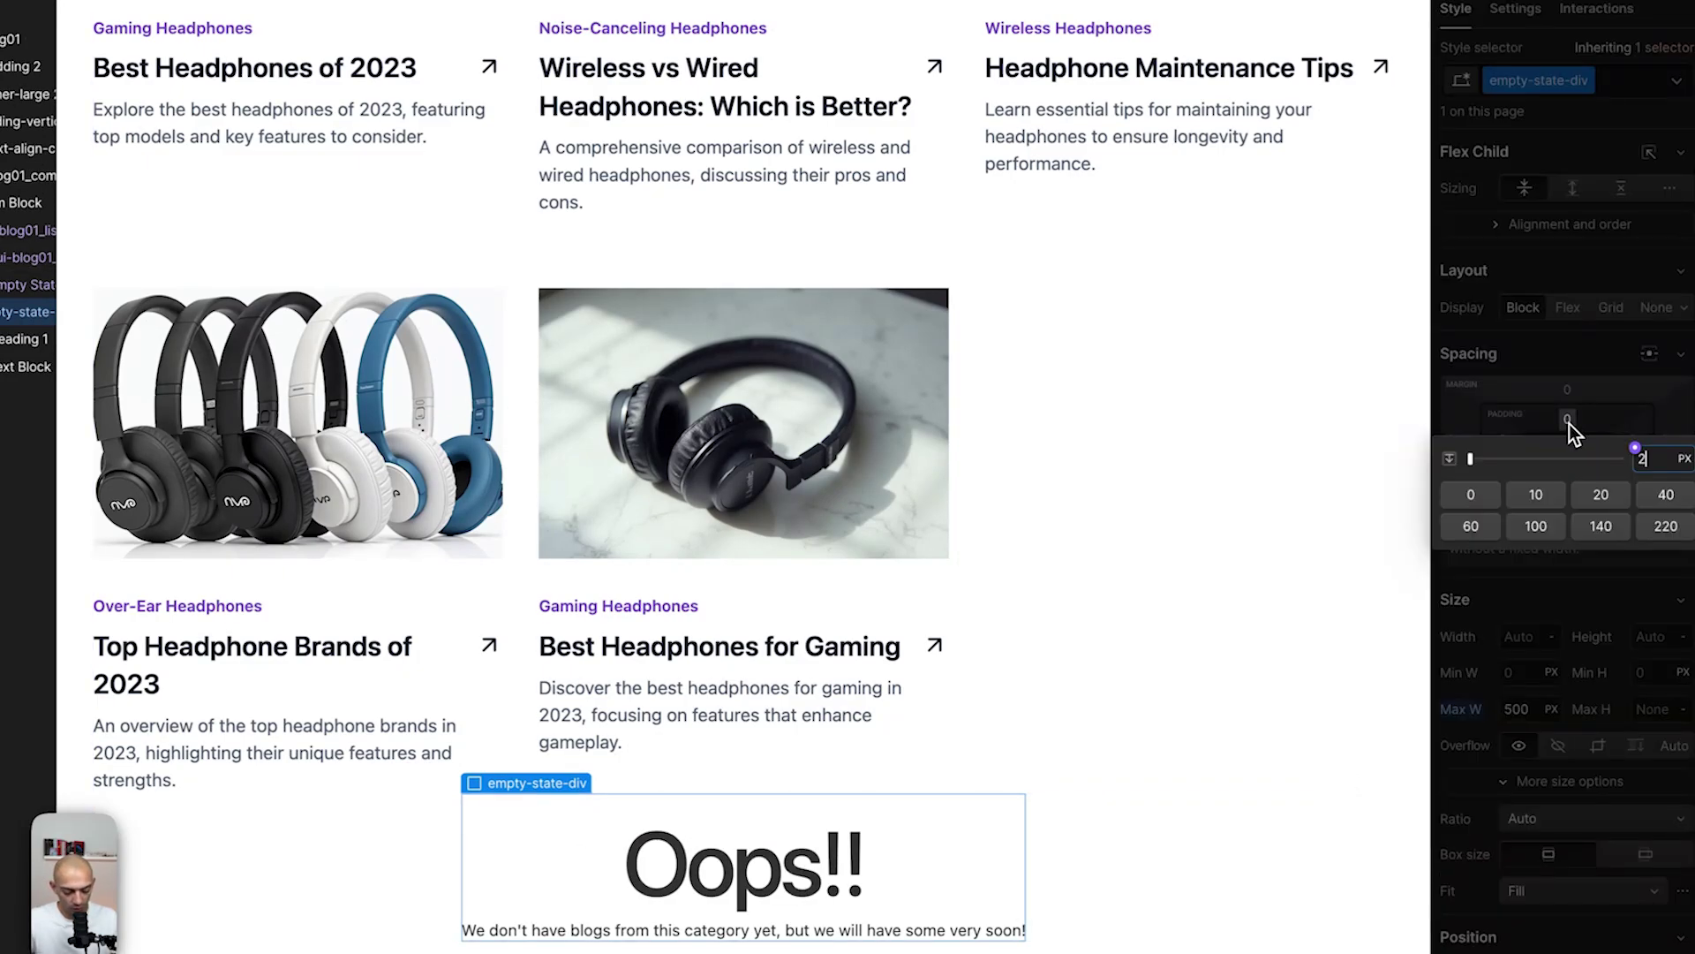
pyautogui.write('0')
pyautogui.press('Return')
# Style the empty-state-div as a card with a white background, a 24 px corner radius and a box shadow.
pyautogui.scroll(-2, 1090, 753)
pyautogui.scroll(-6, 1596, 848)
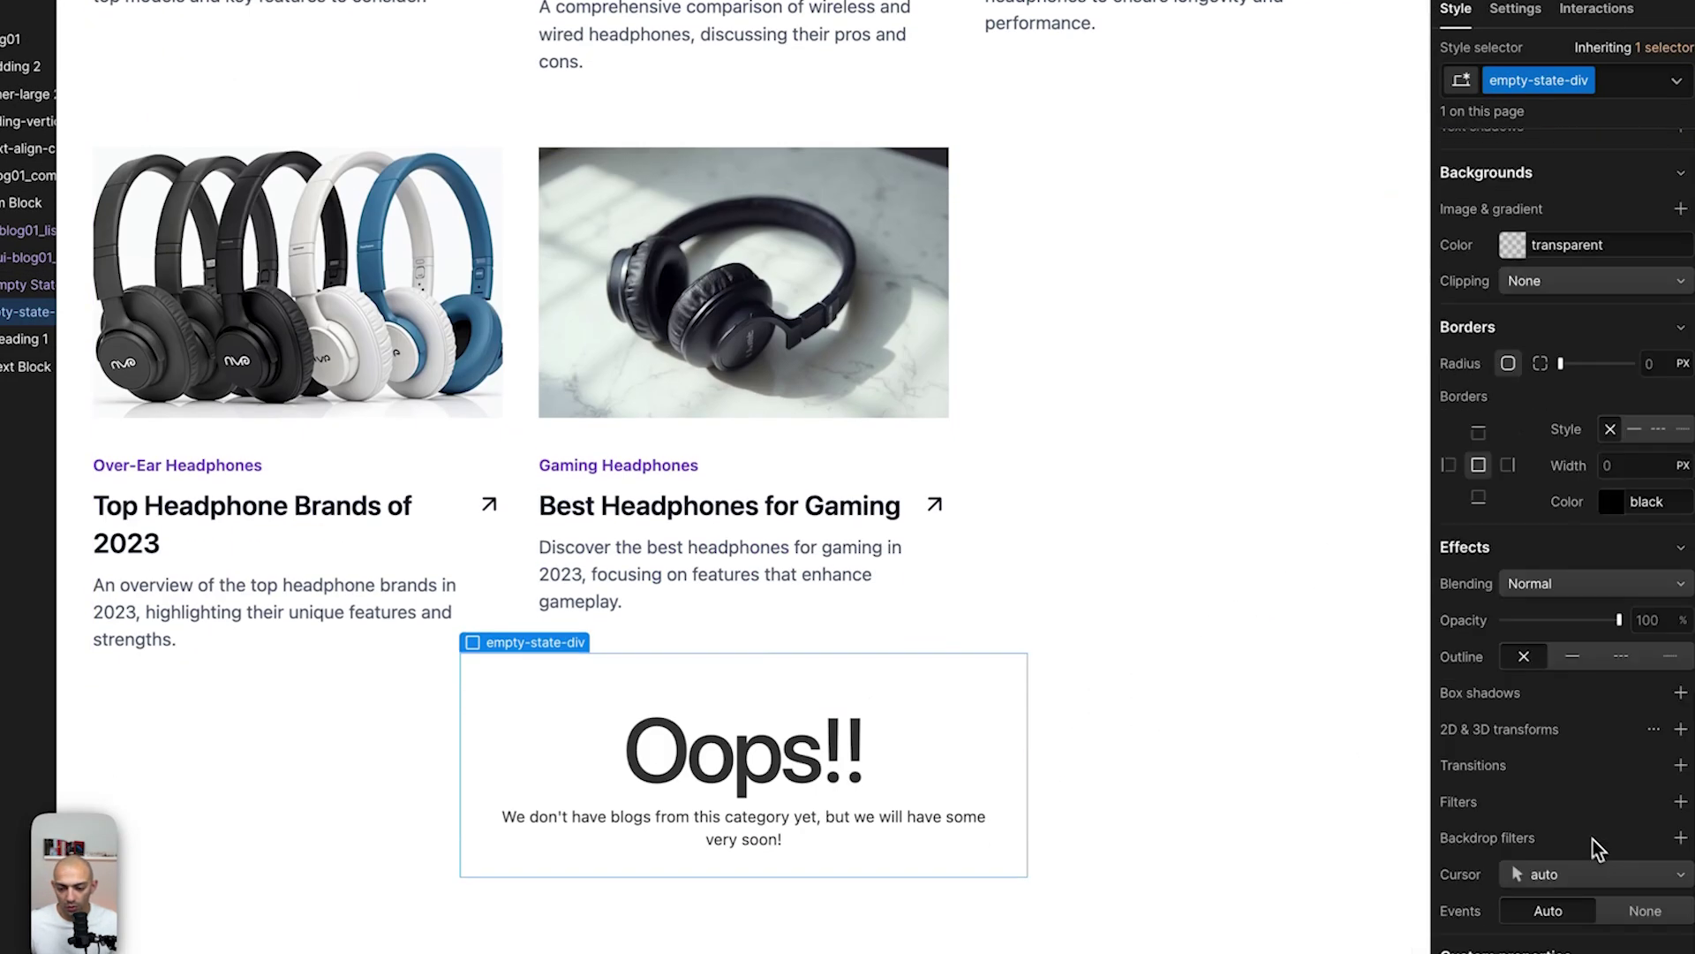
pyautogui.click(1512, 247)
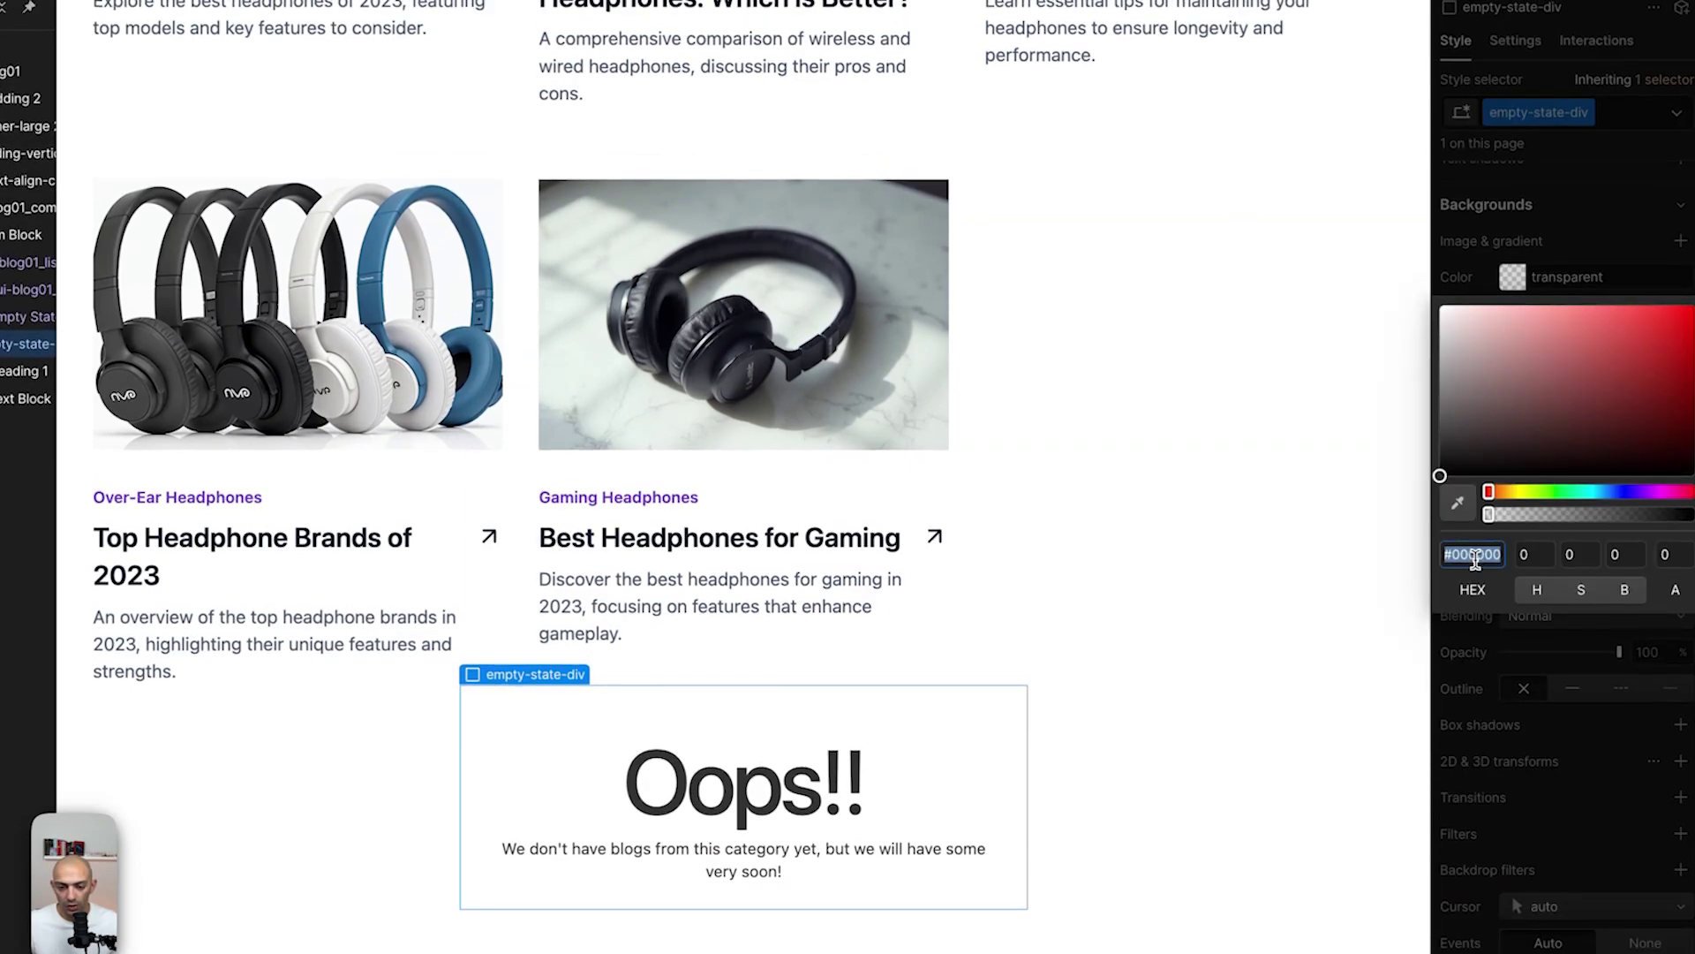
pyautogui.moveTo(1484, 454); pyautogui.dragTo(1184, 95)
pyautogui.click(1658, 393)
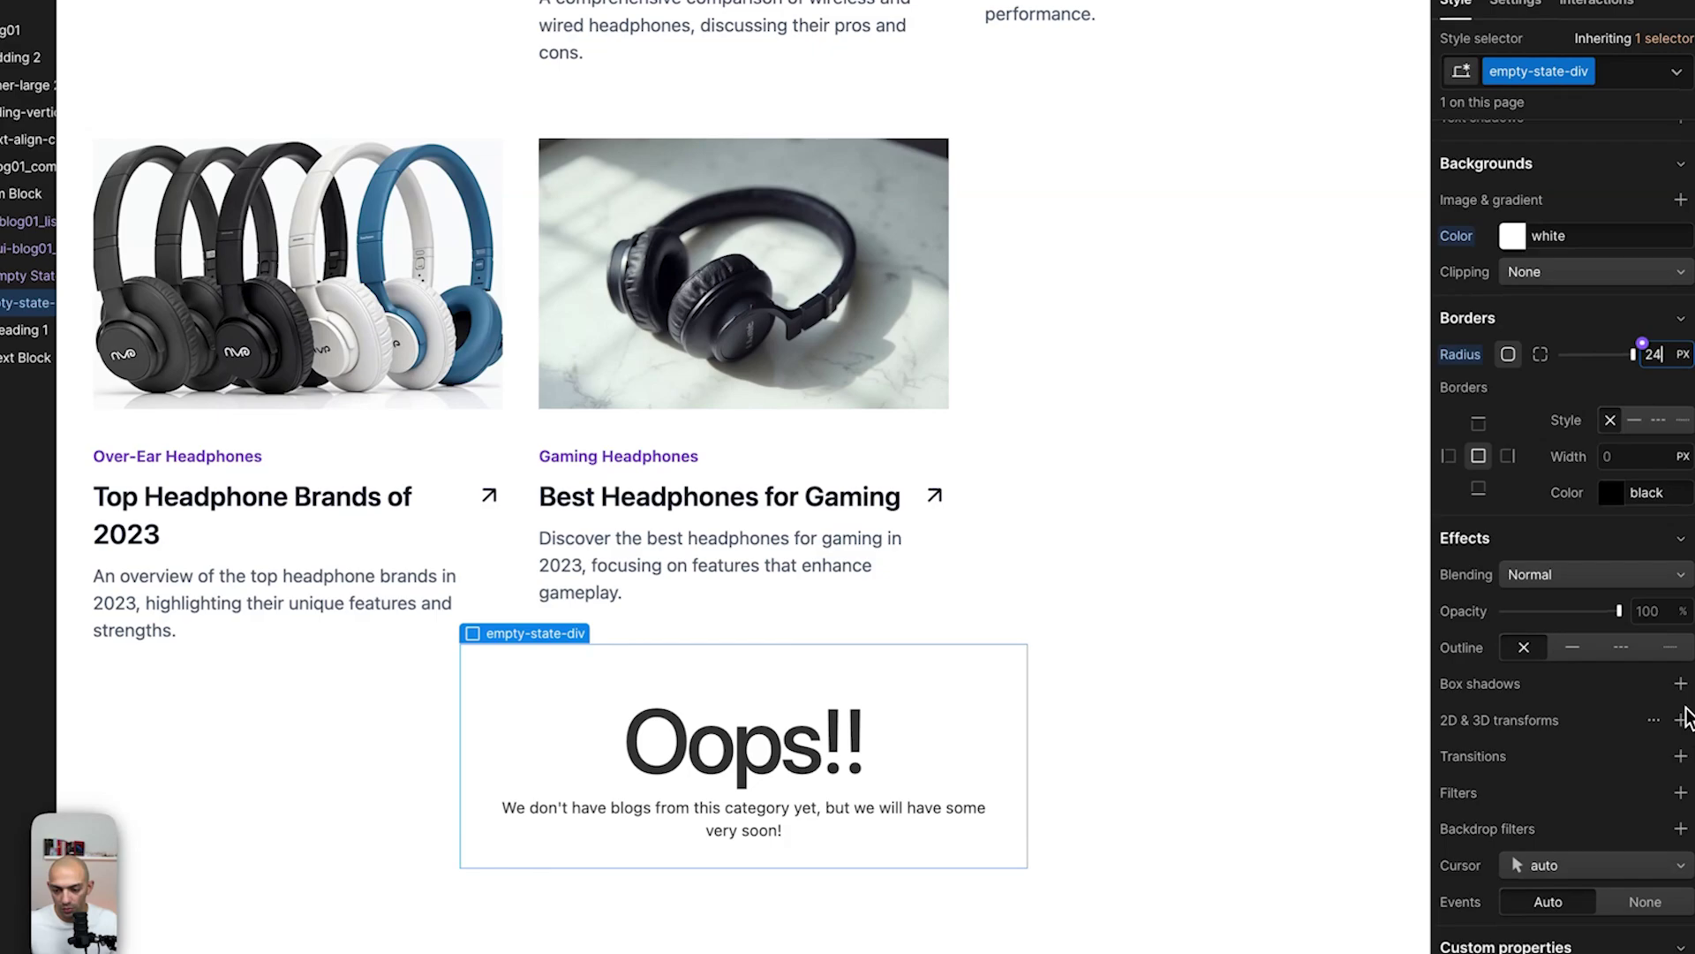
pyautogui.click(1680, 724)
pyautogui.click(1089, 499)
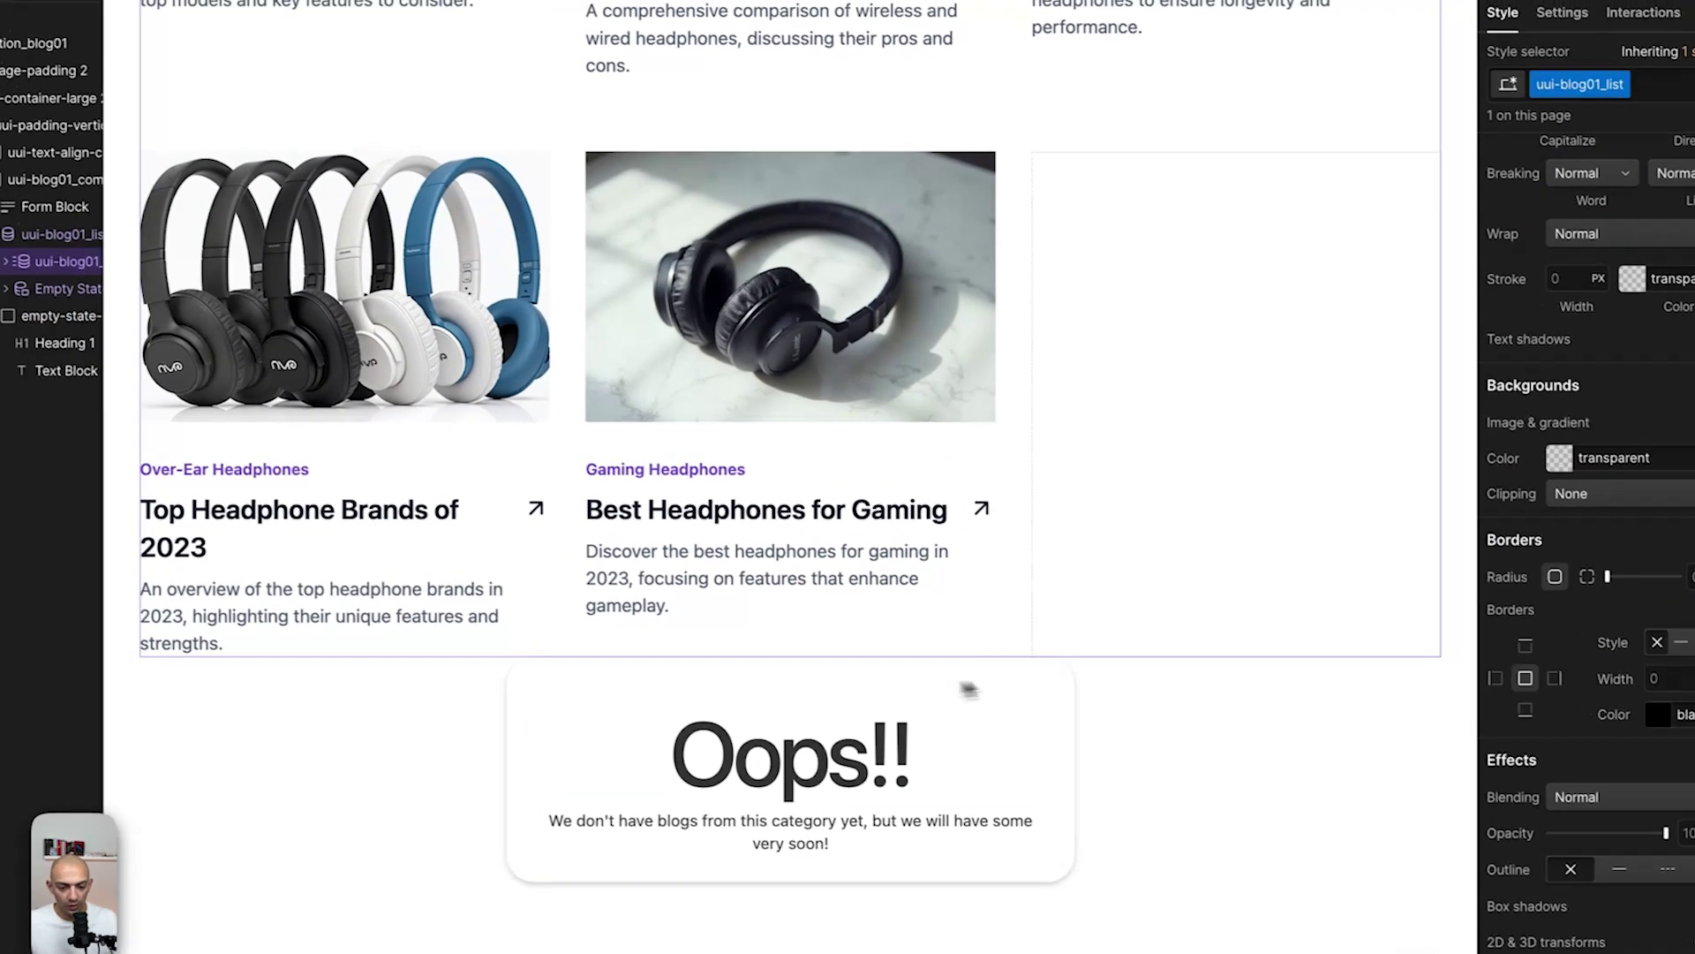
# Try hiding the uui-blog01_list-wrapper with display None to preview the empty state alone, and undo the change.
pyautogui.click(927, 314)
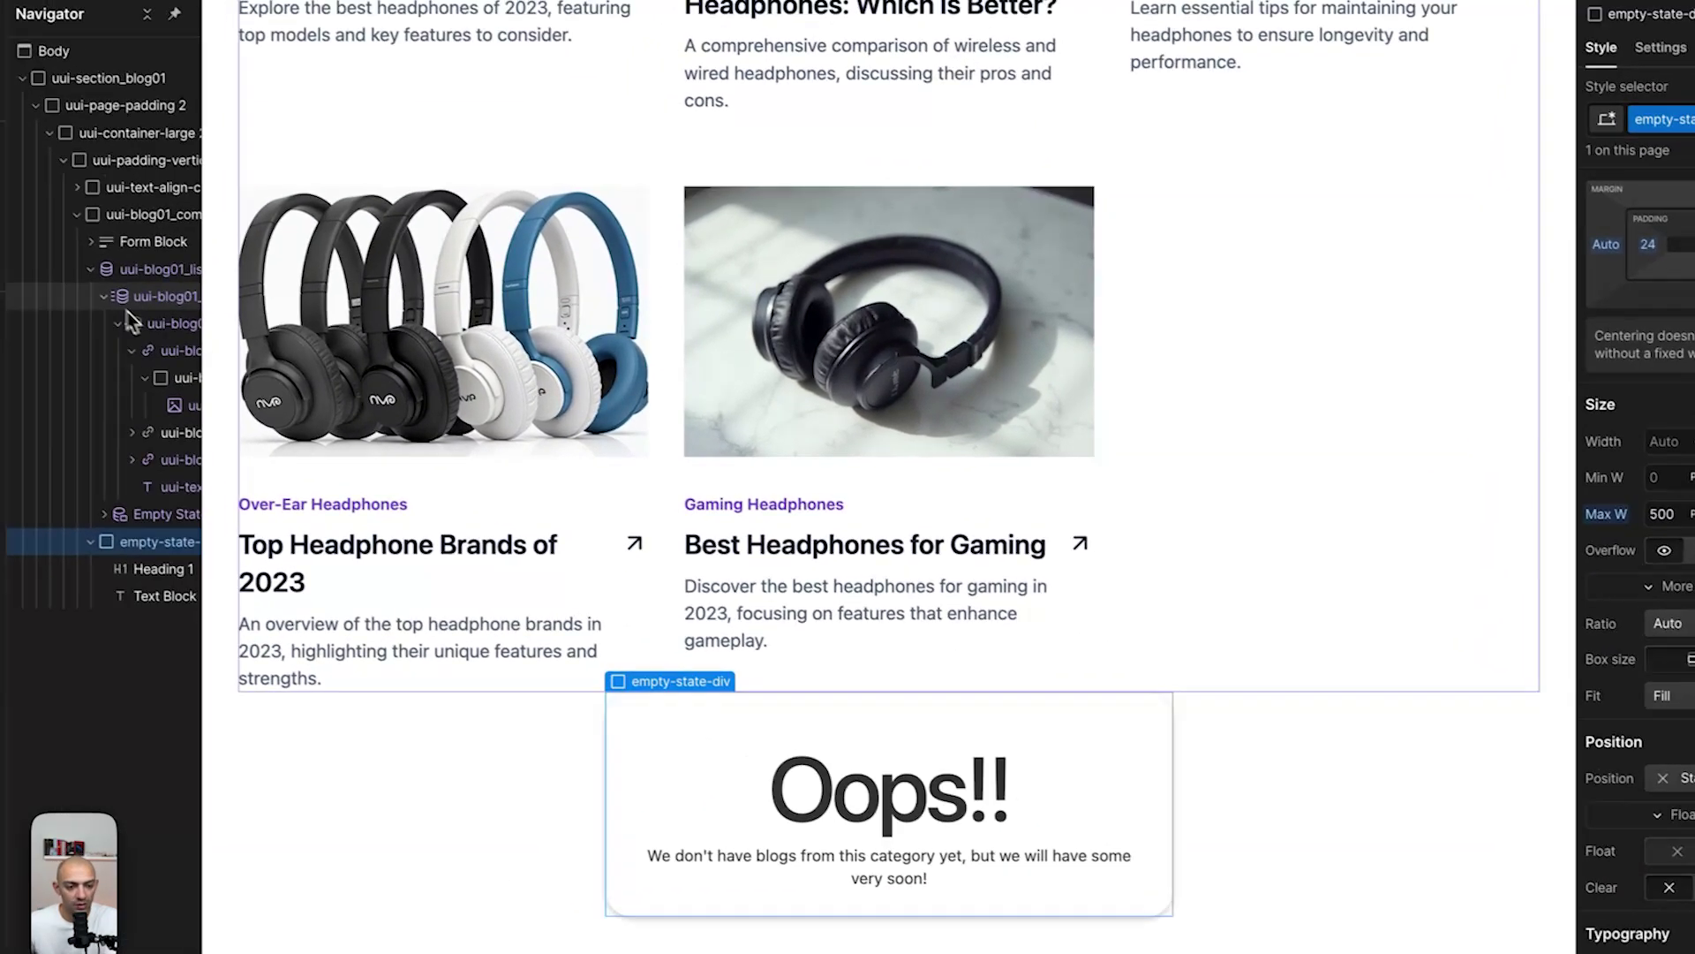
pyautogui.click(71, 248)
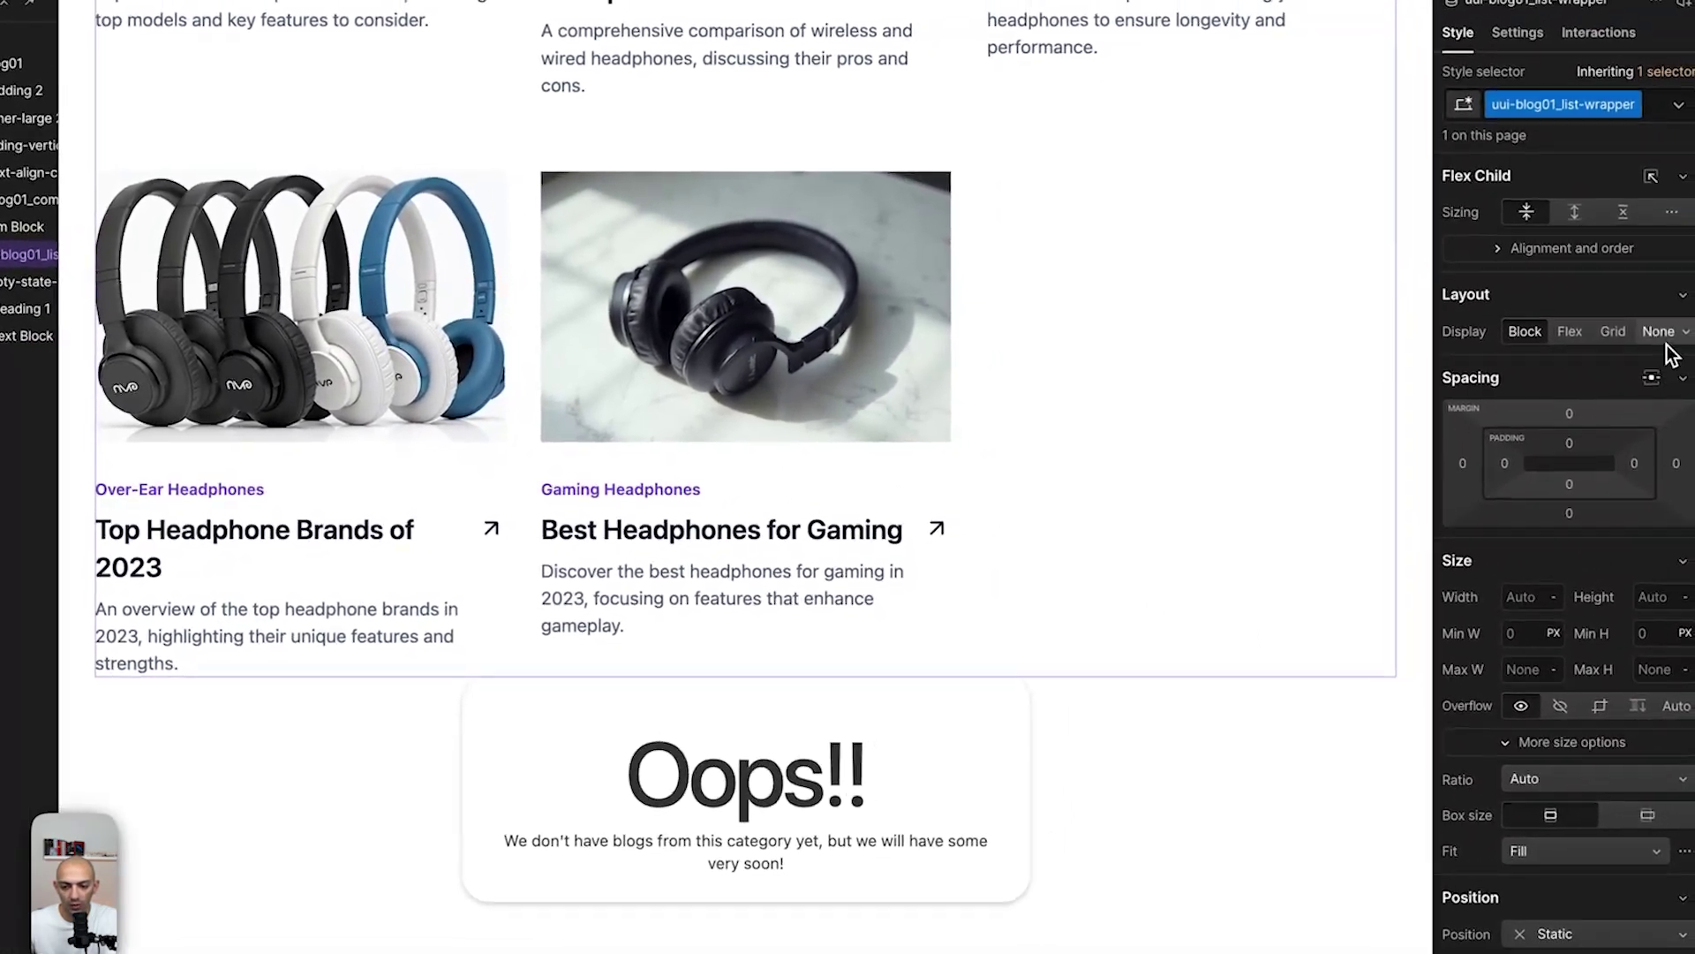
pyautogui.click(1665, 325)
pyautogui.hotkey('ctrl', 'z')
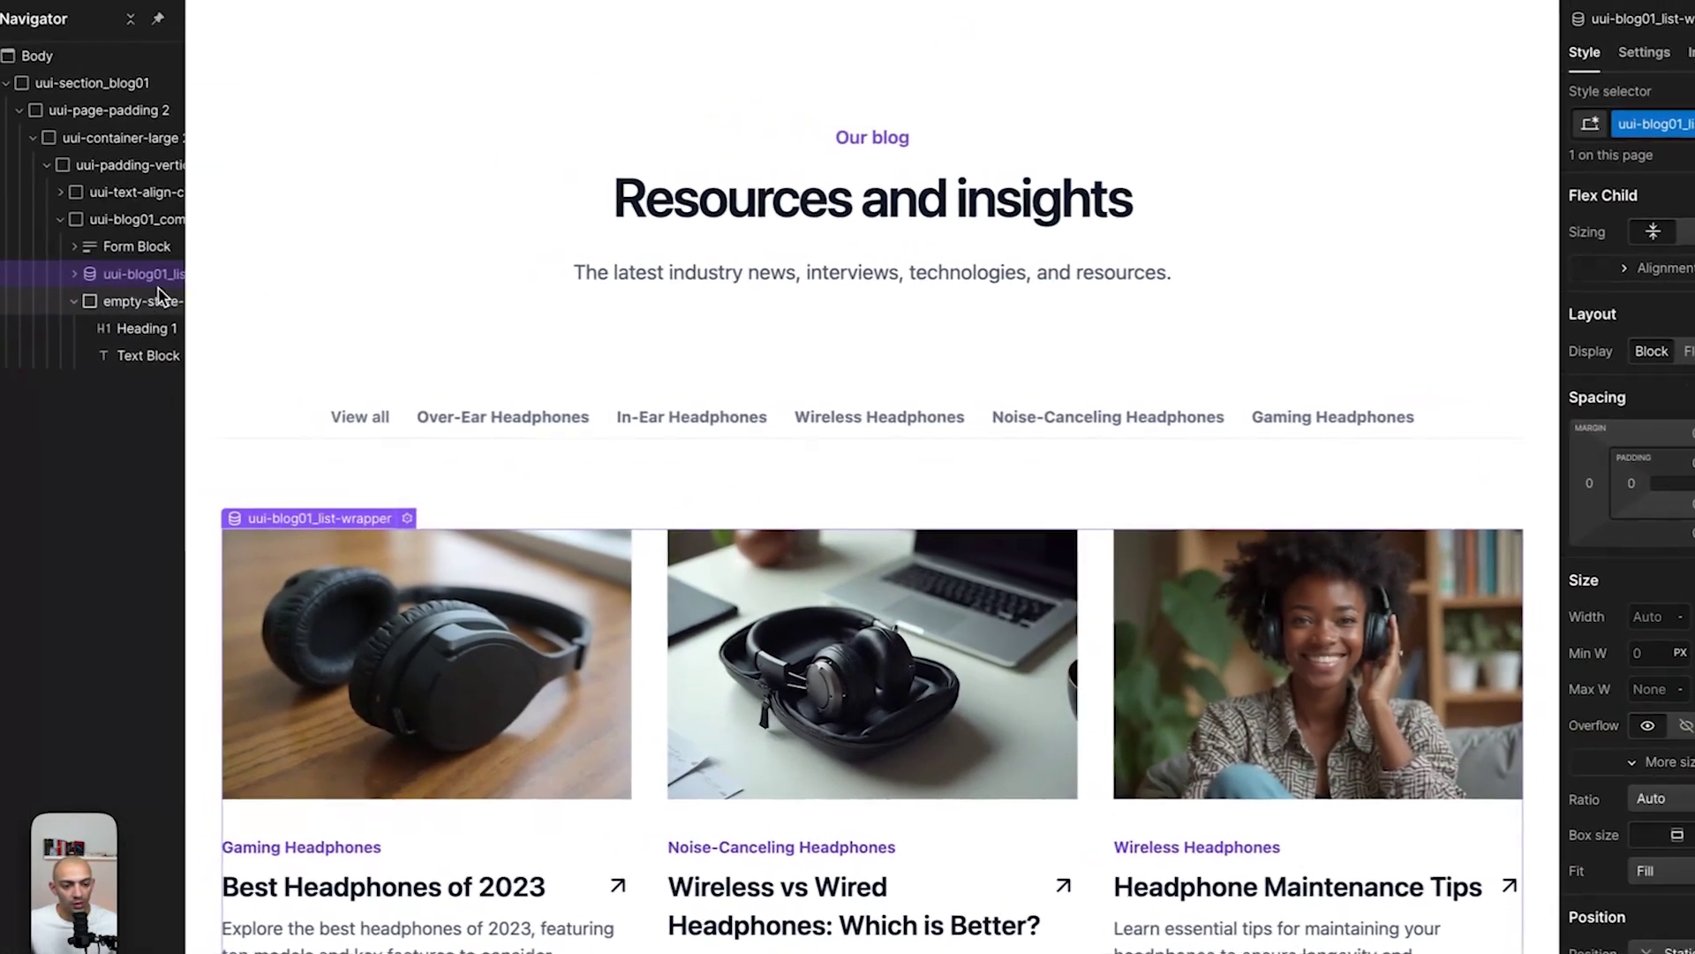
# With the empty-state-div selected, switch to Finsweet's CMS Filter documentation and open the EMPTY entry about the list's empty state.
pyautogui.click(35, 283)
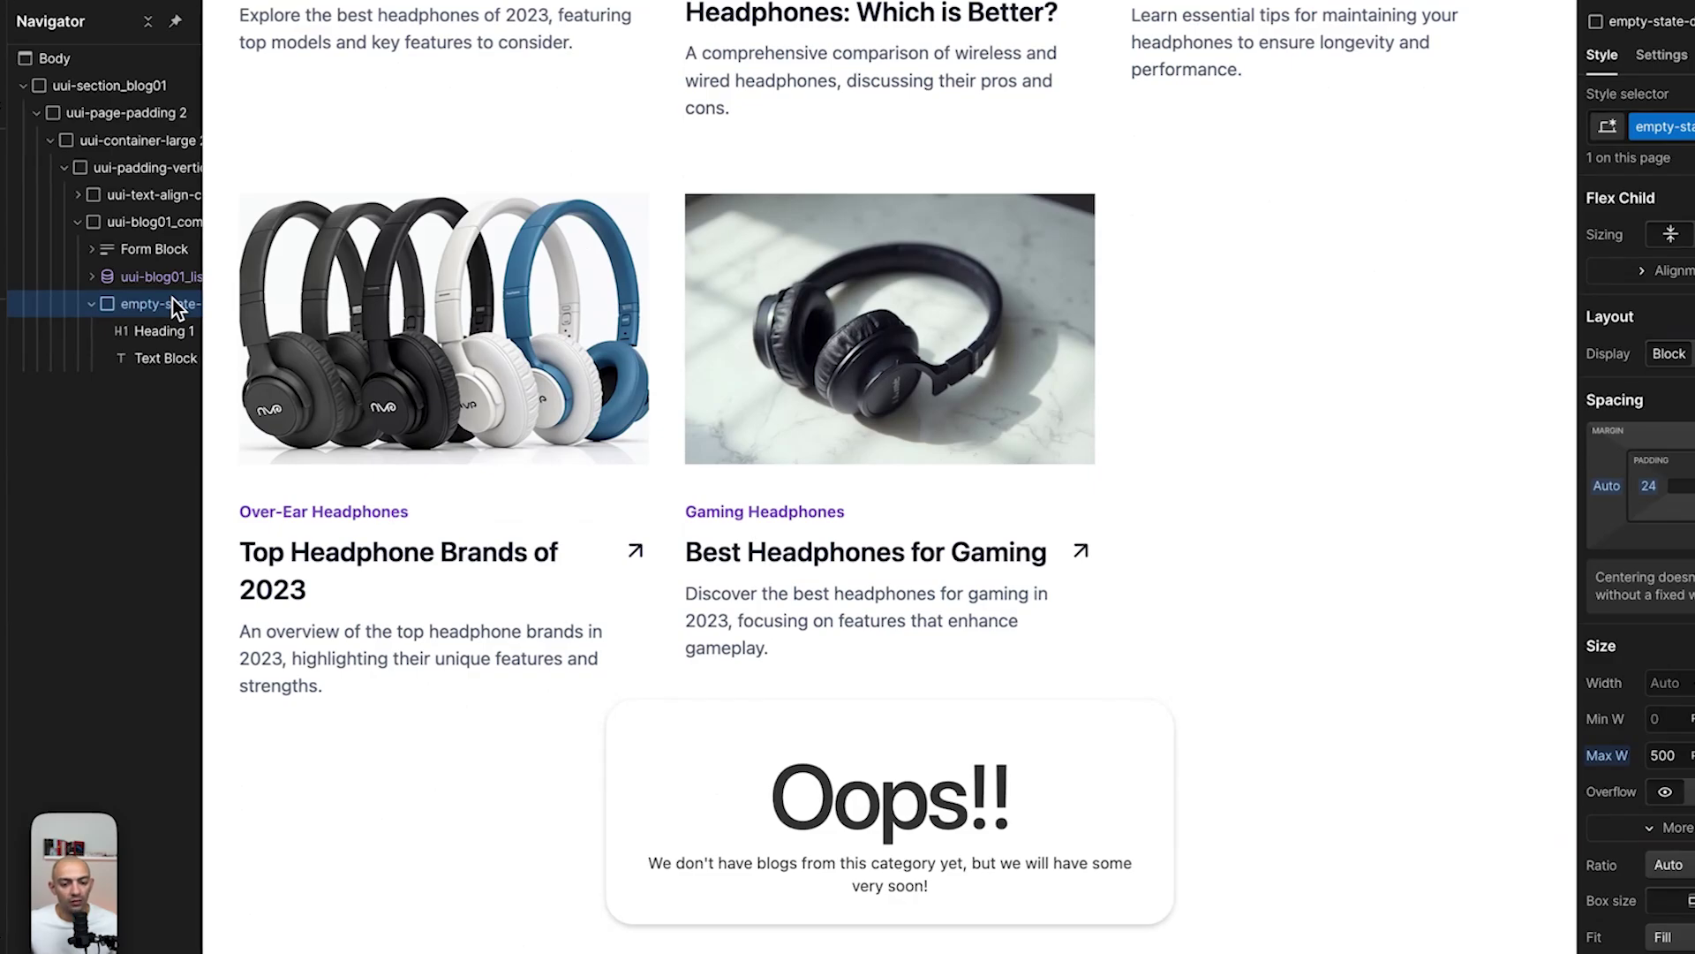
pyautogui.hotkey('alt', 'Tab')
pyautogui.hotkey('alt', 'Tab')
pyautogui.hotkey('alt', 'Tab')
pyautogui.hotkey('alt', 'Tab')
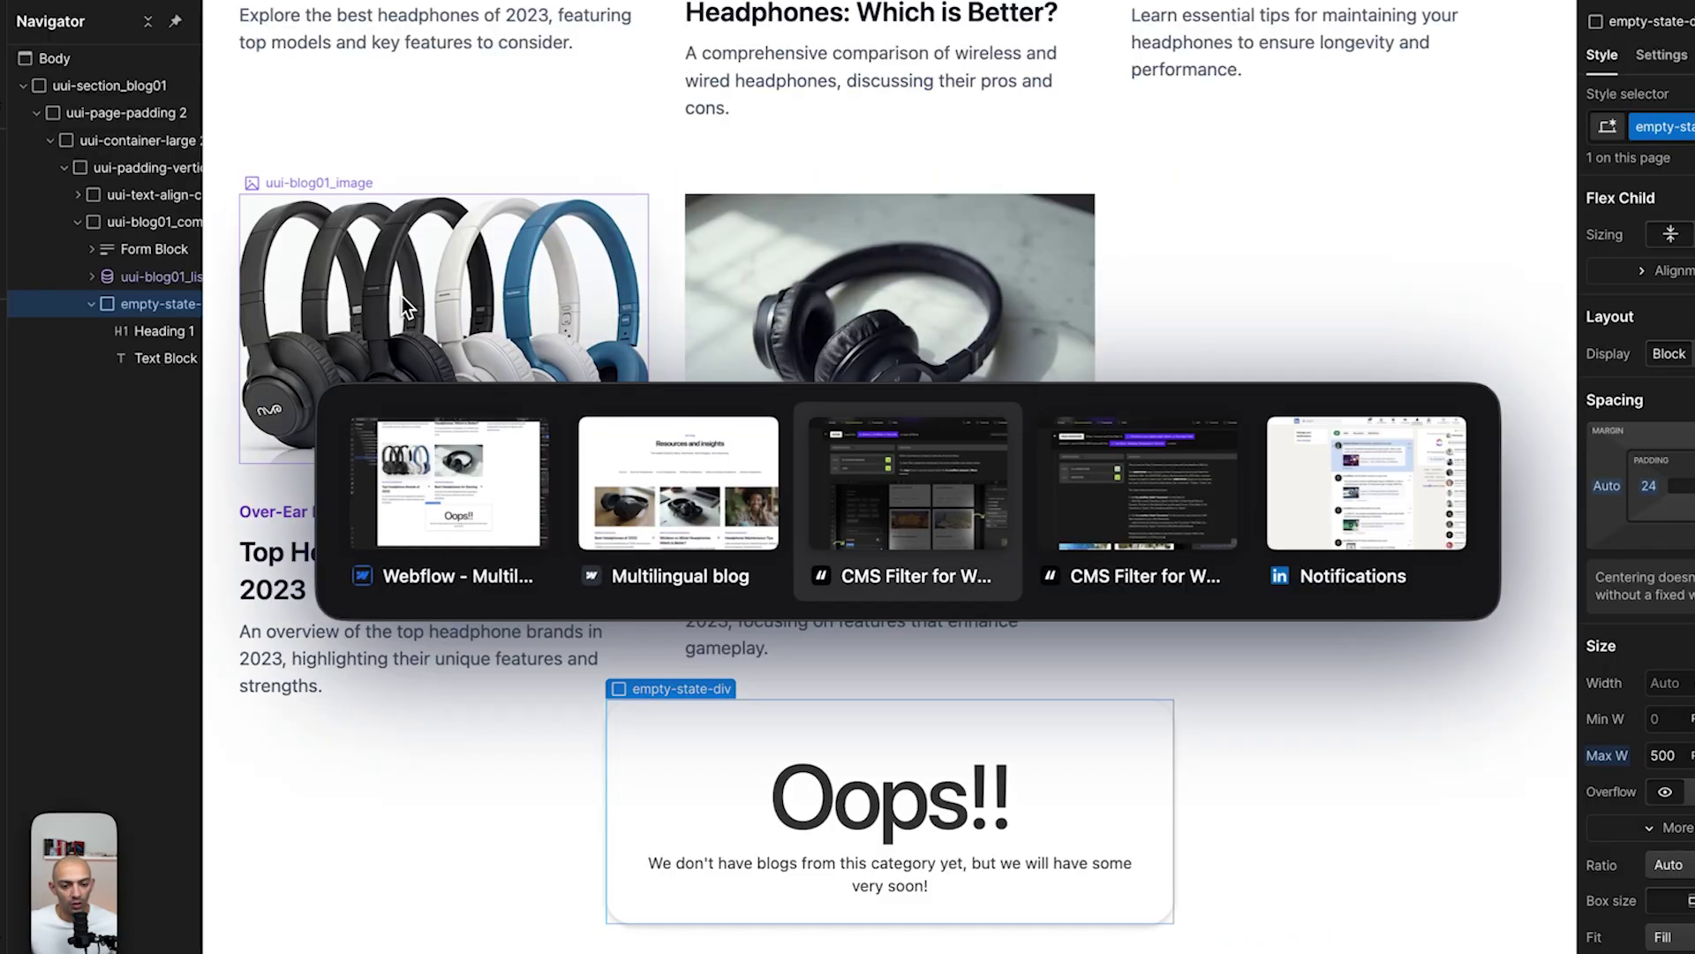
pyautogui.scroll(-10, 909, 462)
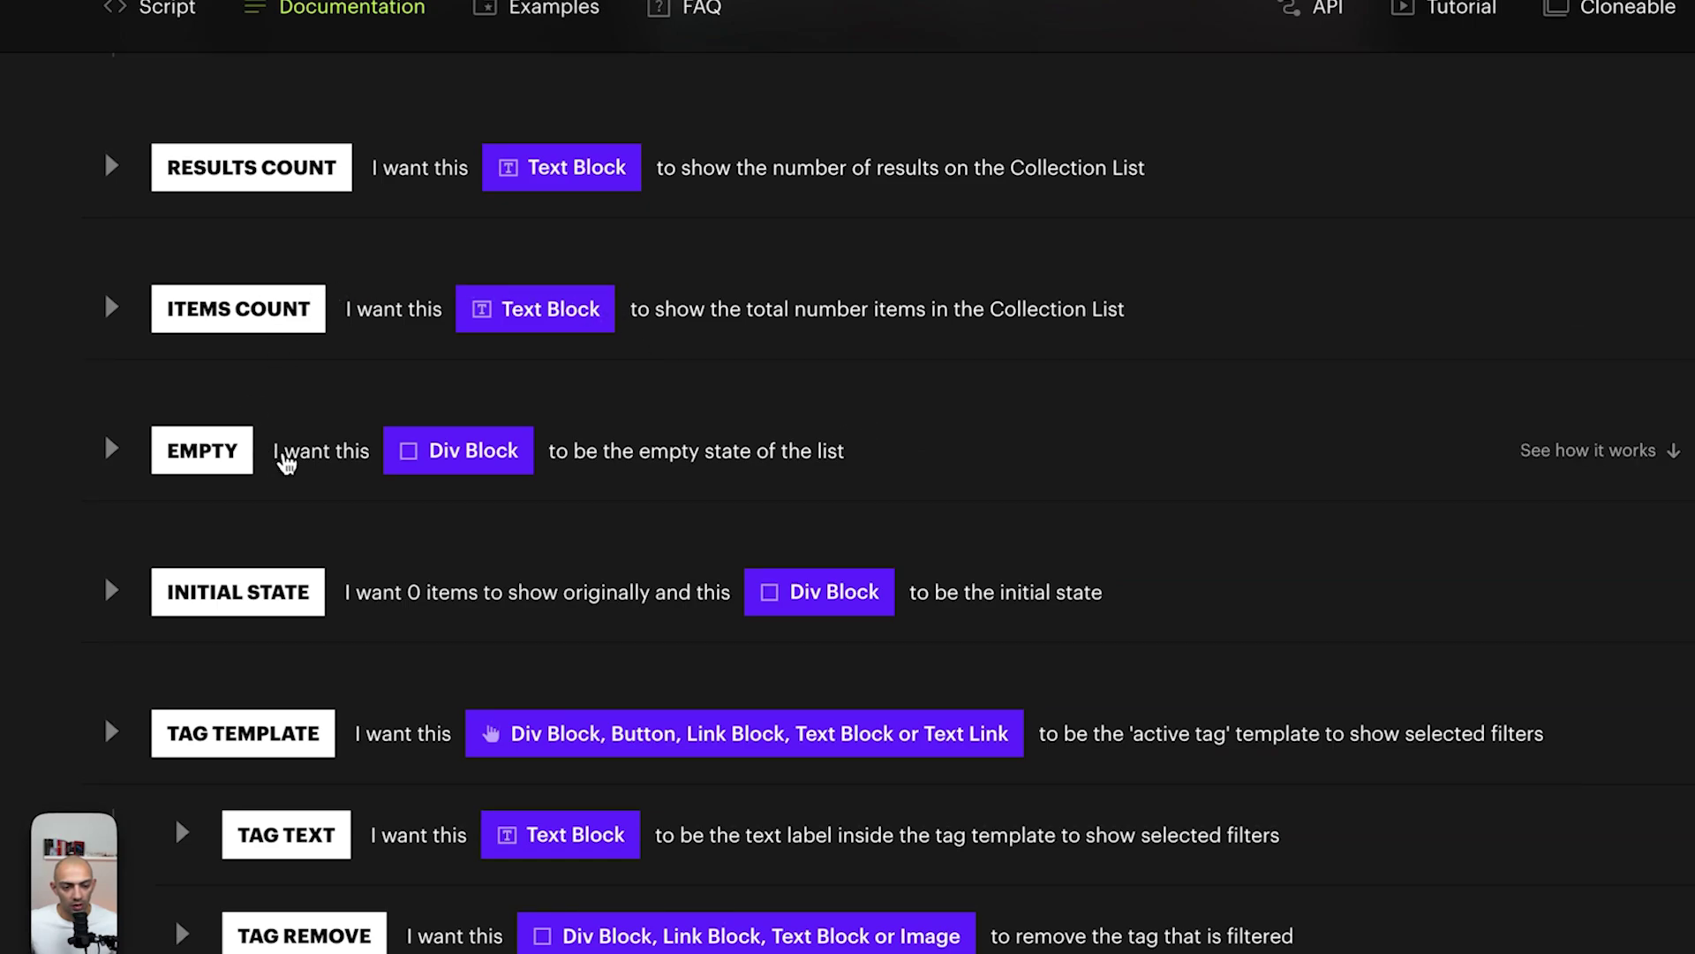
pyautogui.click(679, 468)
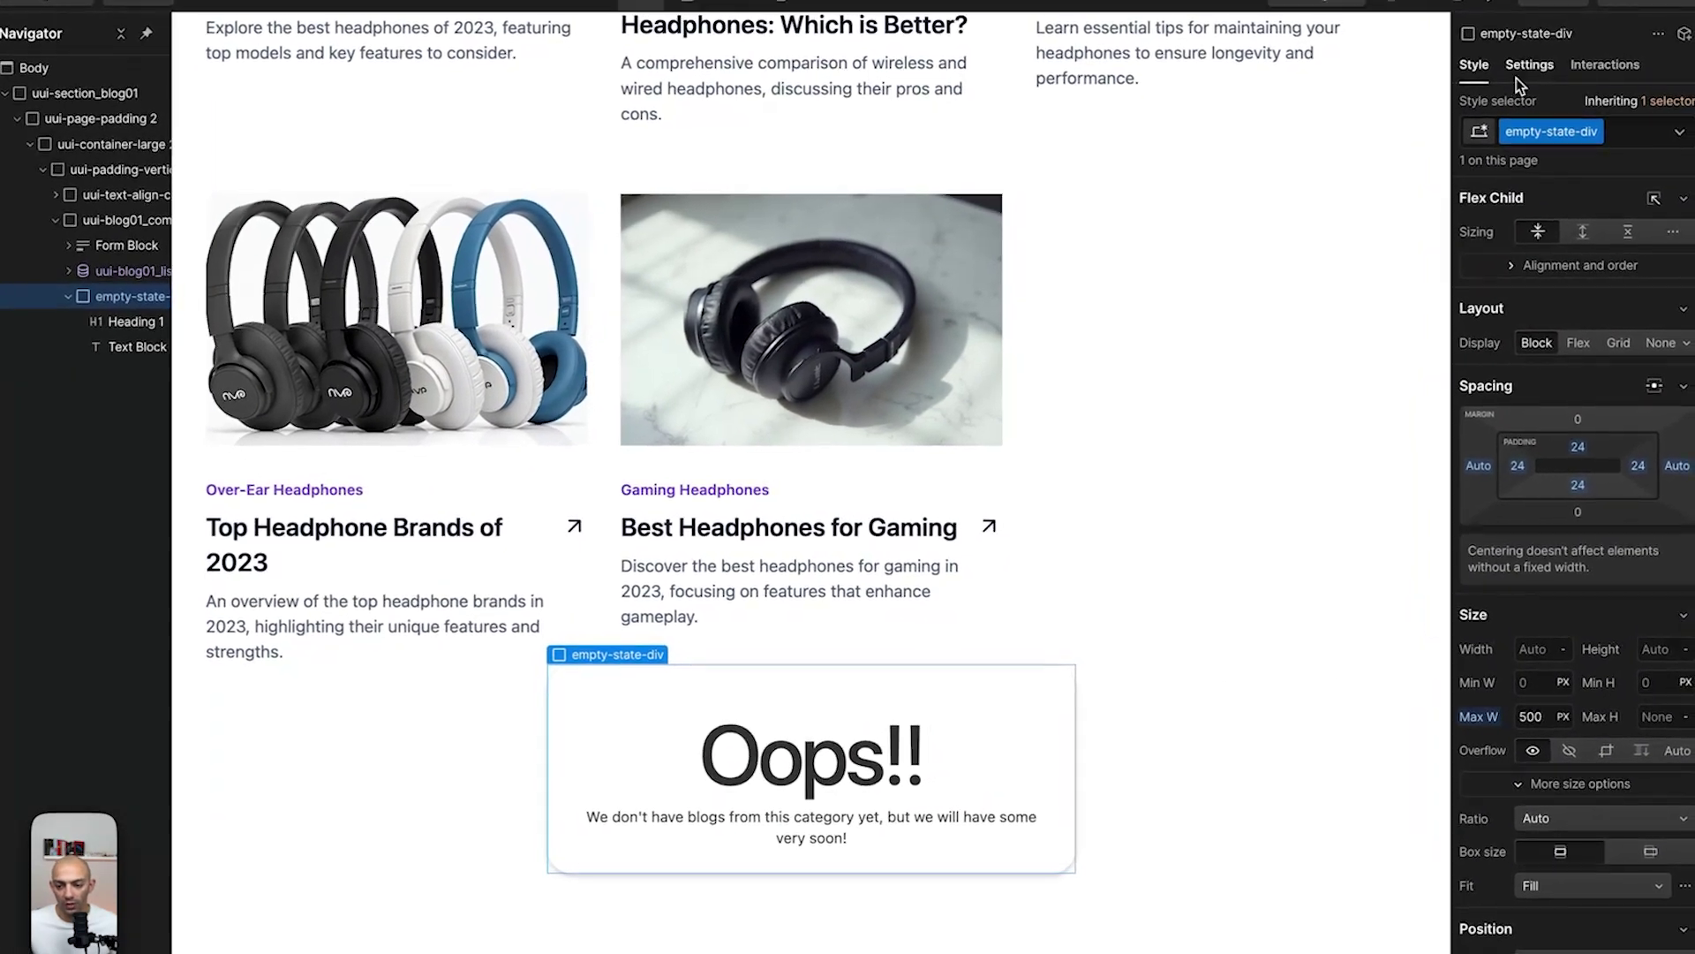
# Back in Webflow, add the custom attribute fs-cmsfilter-element with the value empty to the empty-state-div.
pyautogui.click(1527, 67)
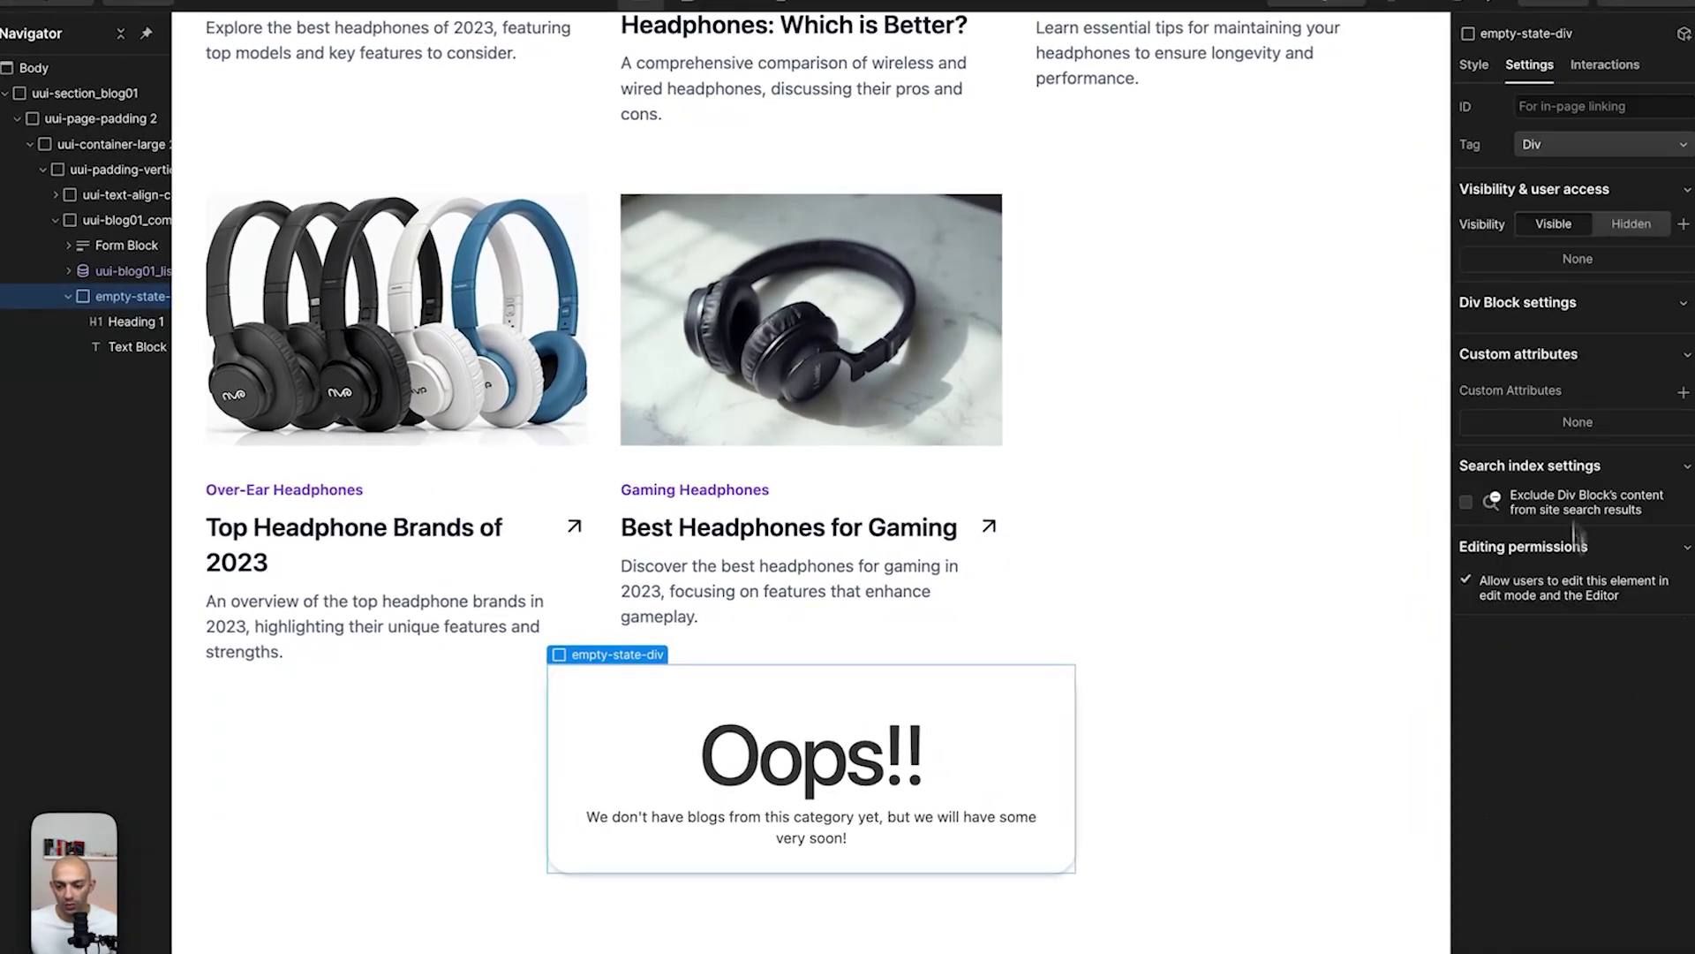
pyautogui.click(1683, 391)
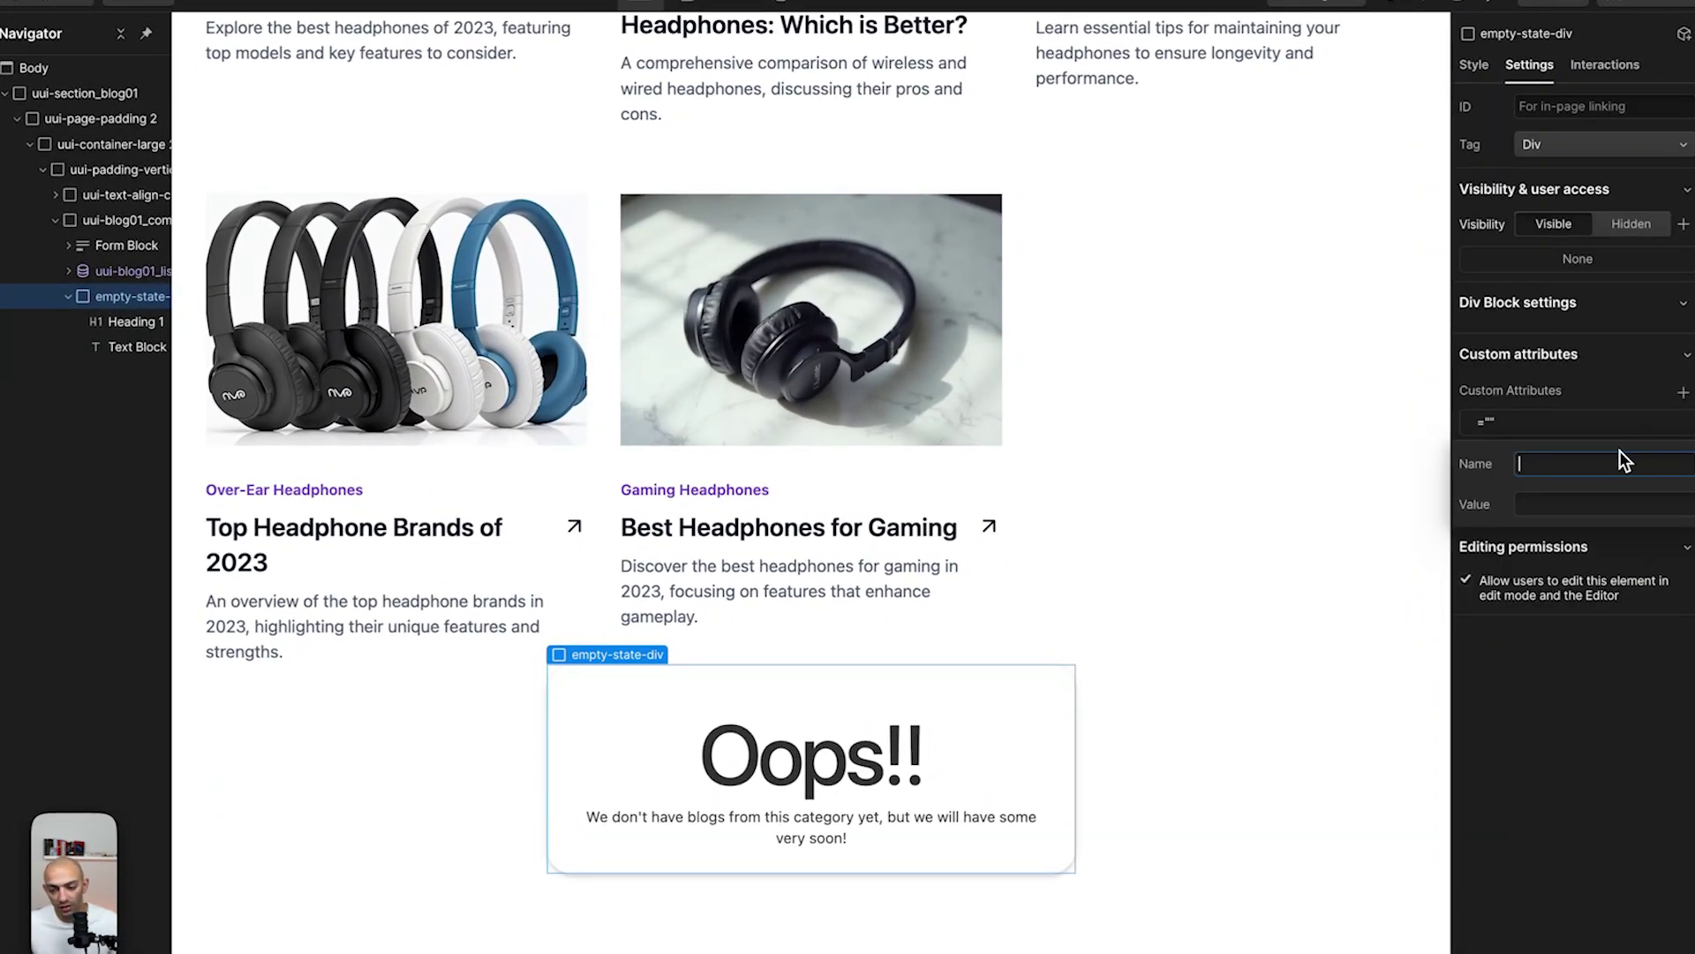
pyautogui.write('fs-cmsfilter-element')
pyautogui.press('Tab')
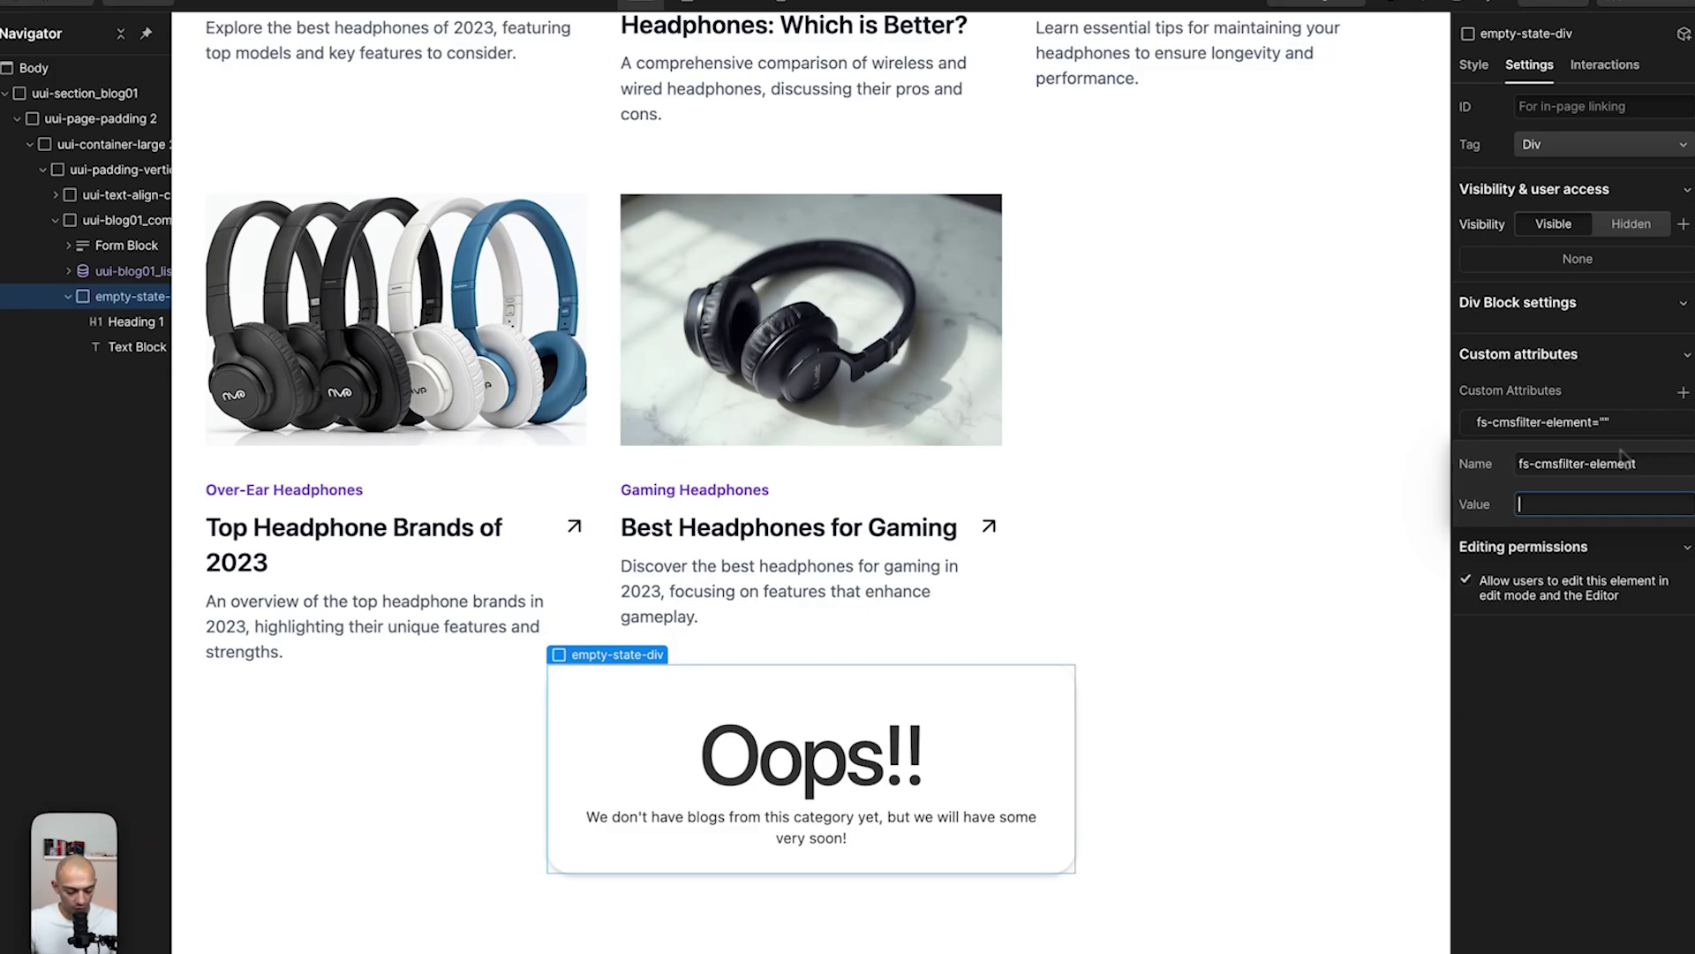
pyautogui.write('emopt')
pyautogui.press('BackSpace')
pyautogui.press('BackSpace')
pyautogui.press('BackSpace')
pyautogui.write('pty')
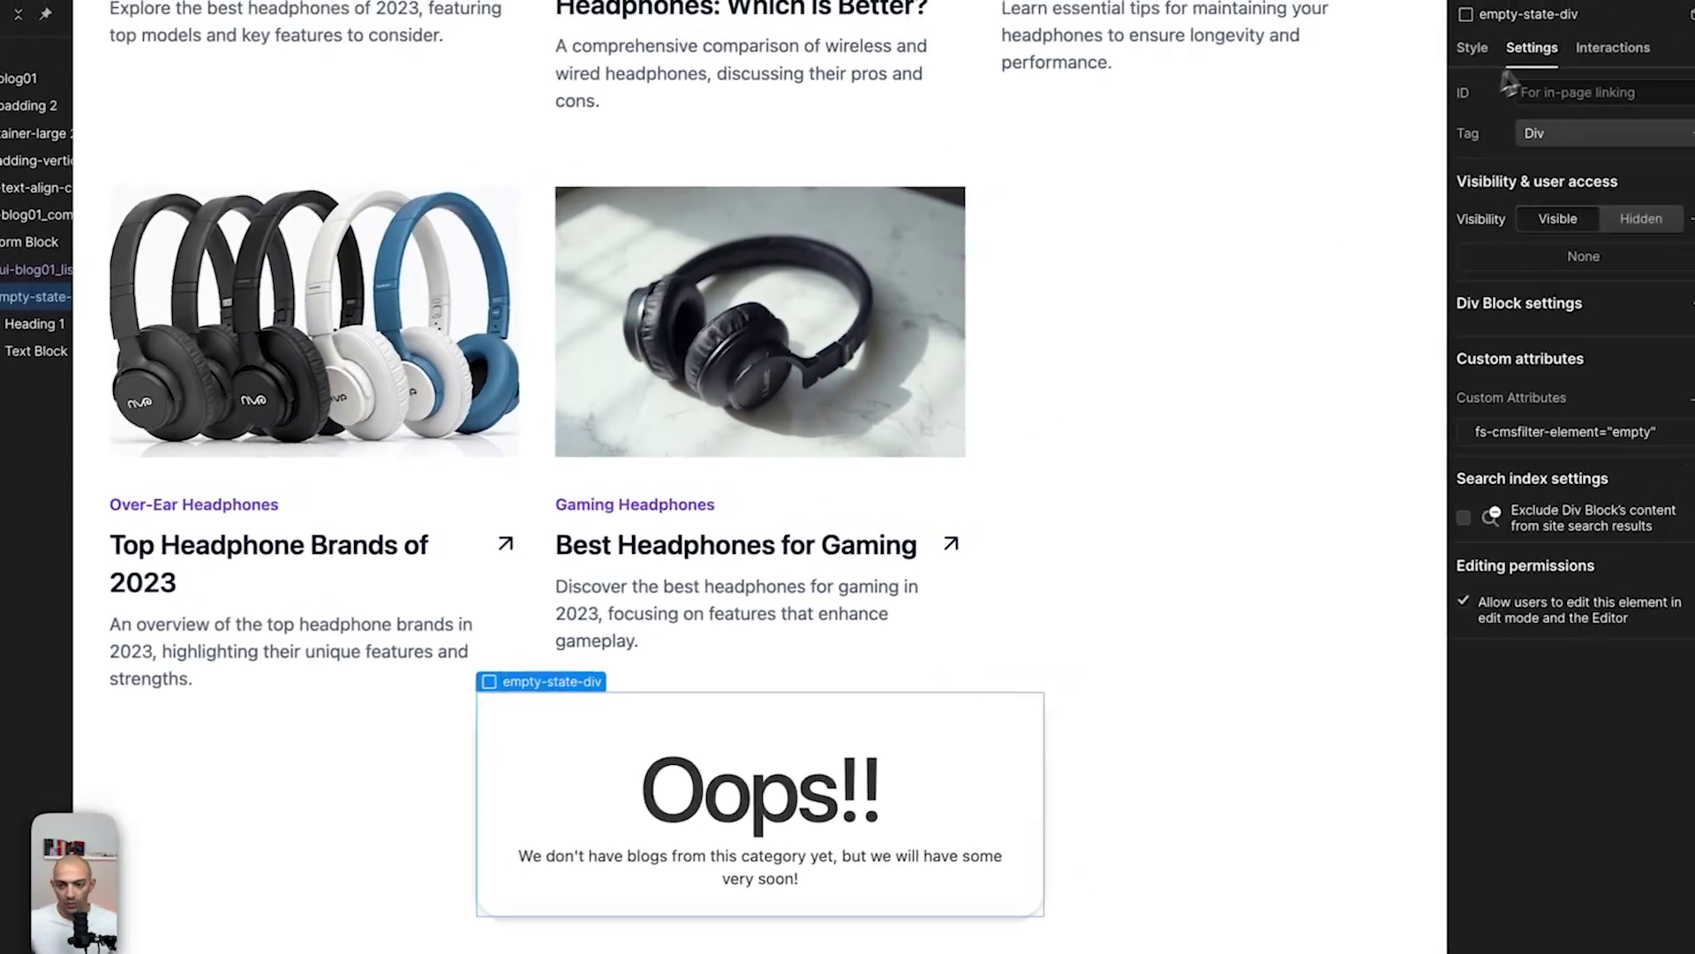
# Publish the site with the new empty state to the multilingual-blog.webflow.io staging domain.
pyautogui.click(1104, 446)
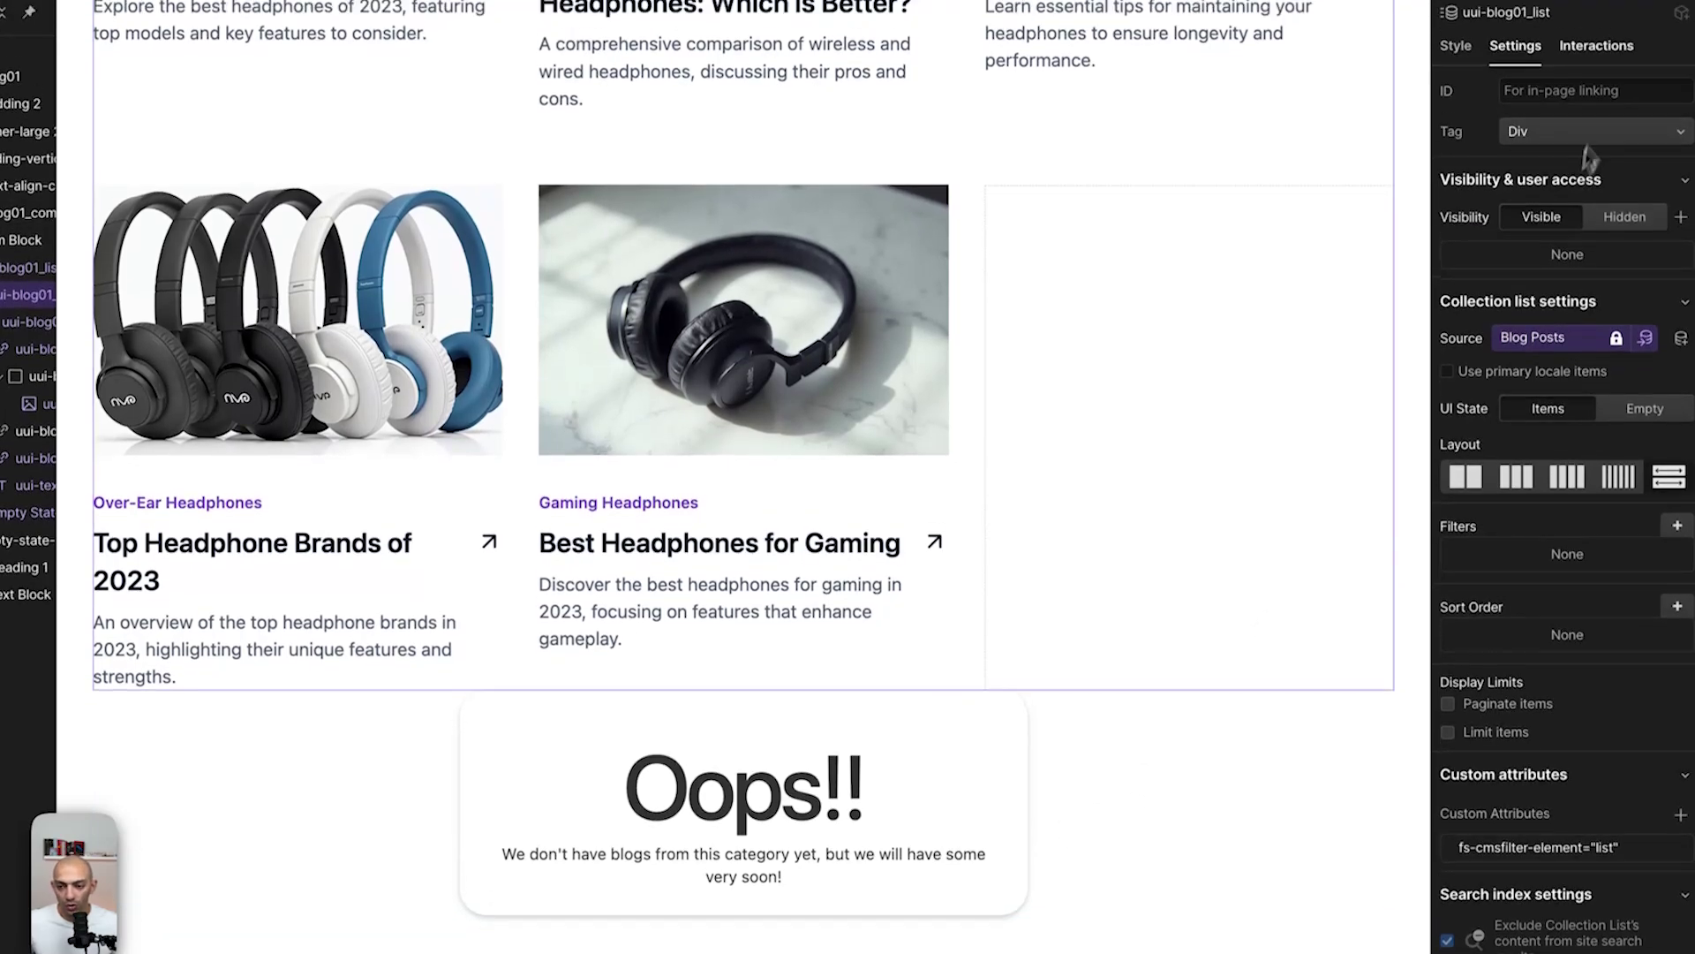
pyautogui.click(1638, 0)
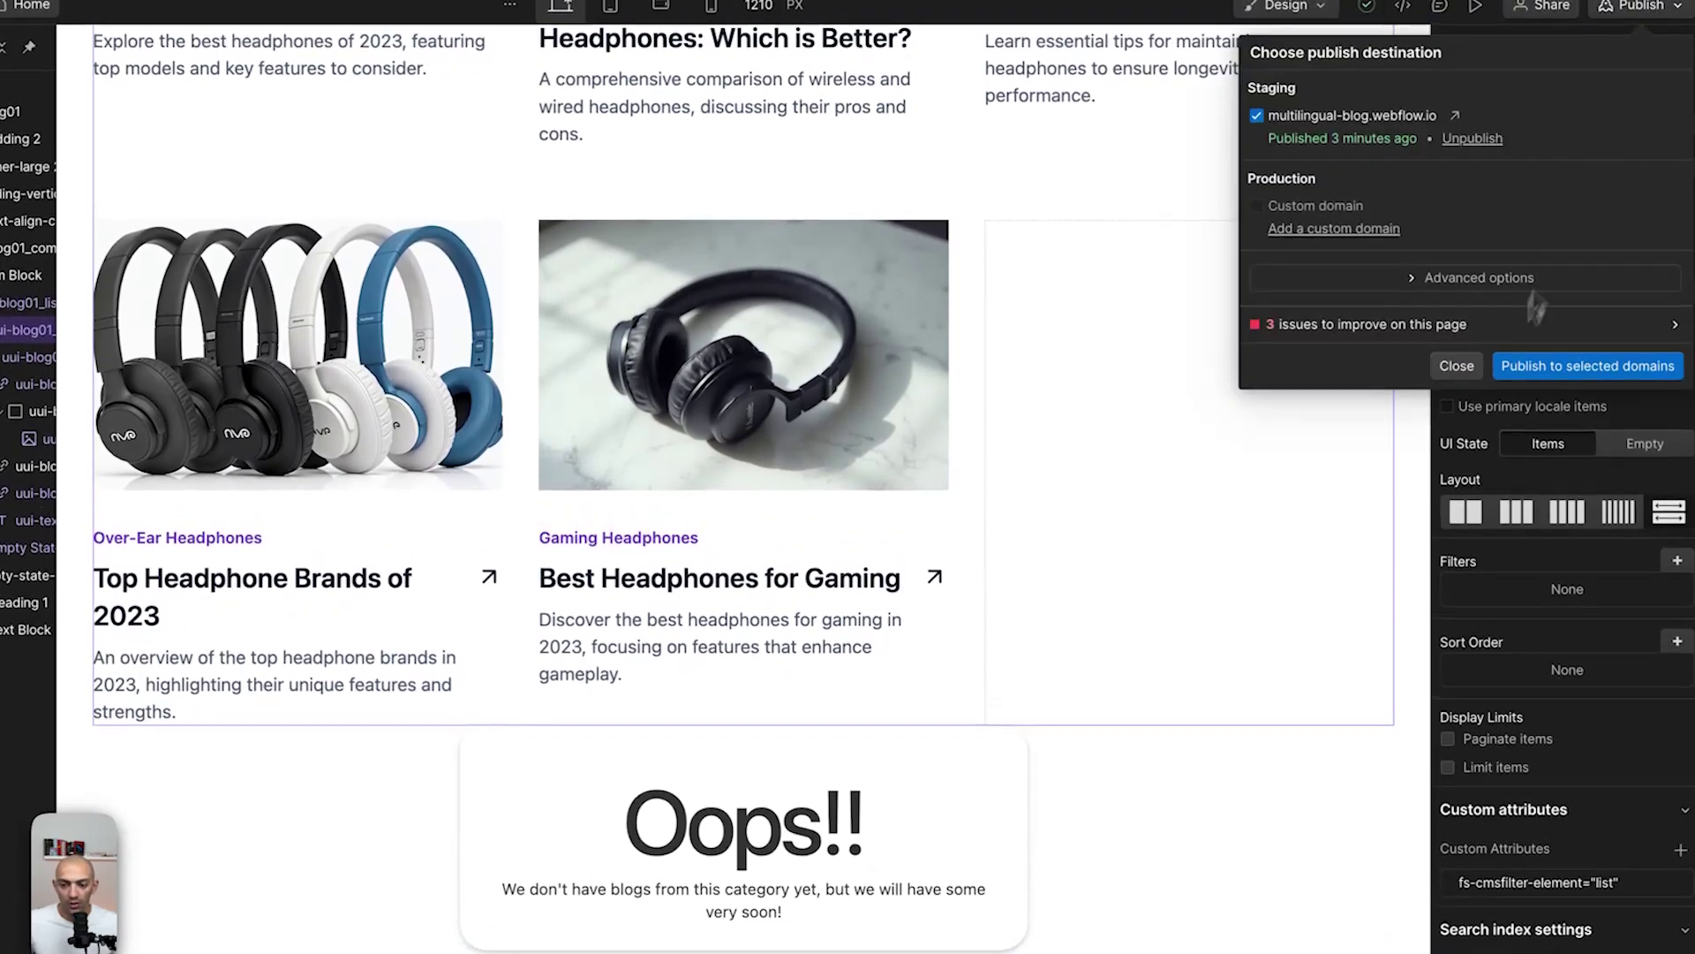
pyautogui.click(1570, 364)
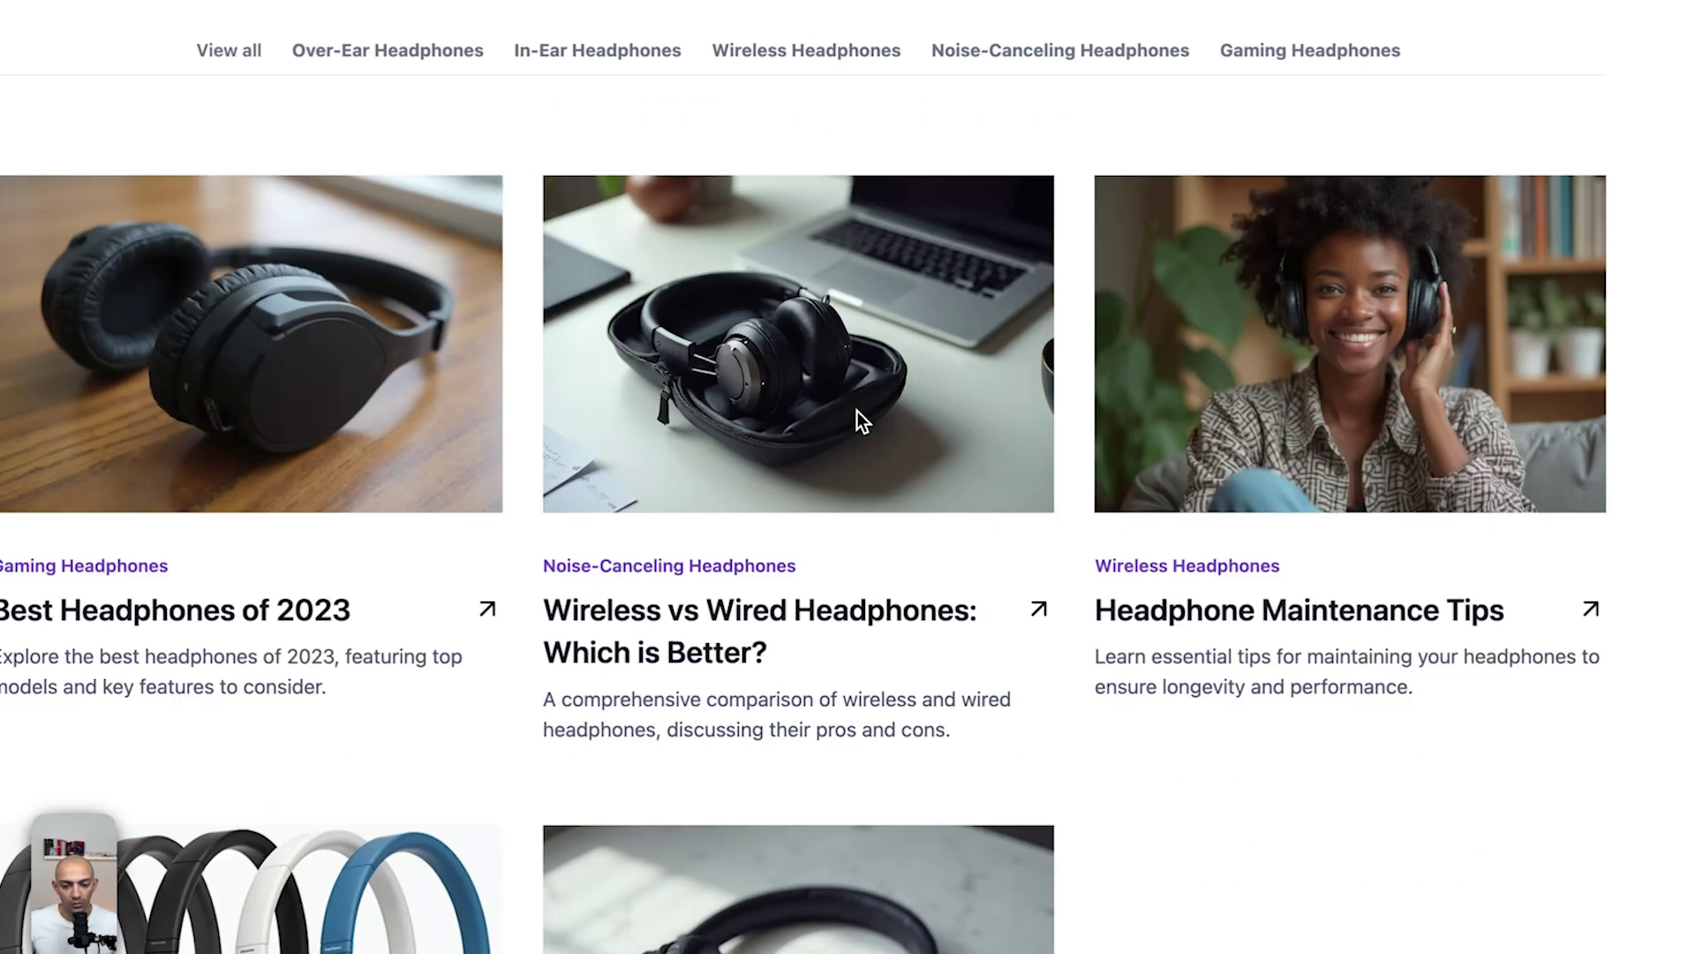
# Test the empty state on the published blog page by switching between In-Ear Headphones and the other headphone categories.
pyautogui.scroll(-5, 856, 415)
pyautogui.scroll(10, 855, 424)
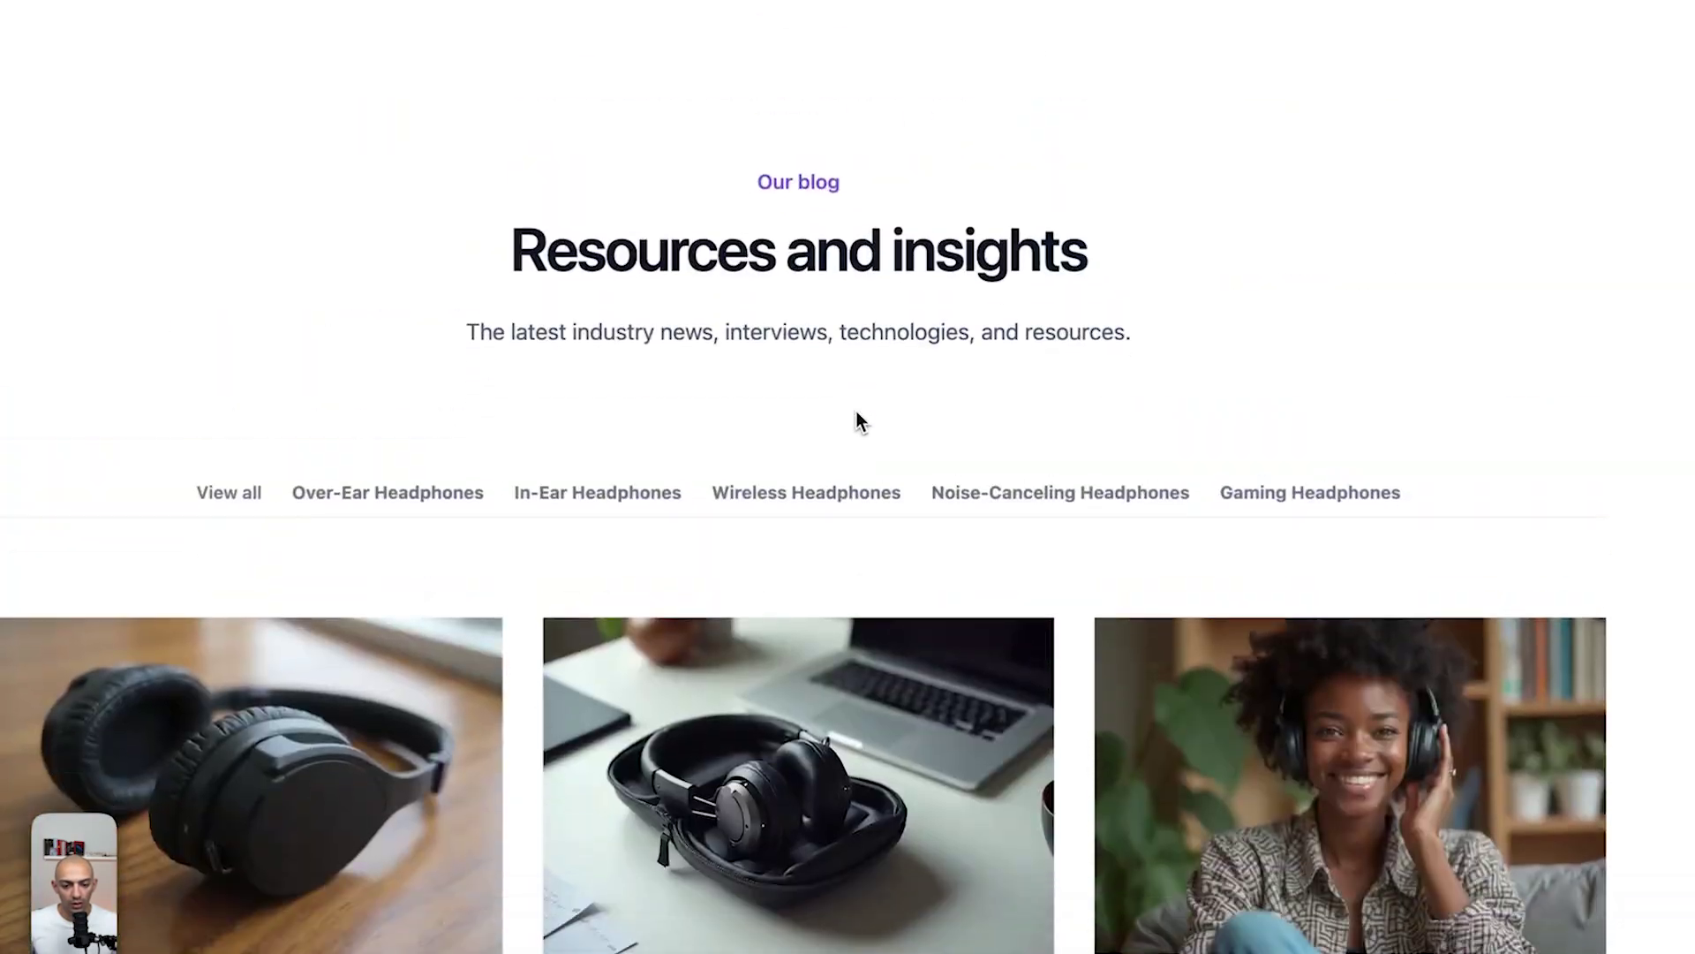
pyautogui.click(450, 415)
pyautogui.click(637, 420)
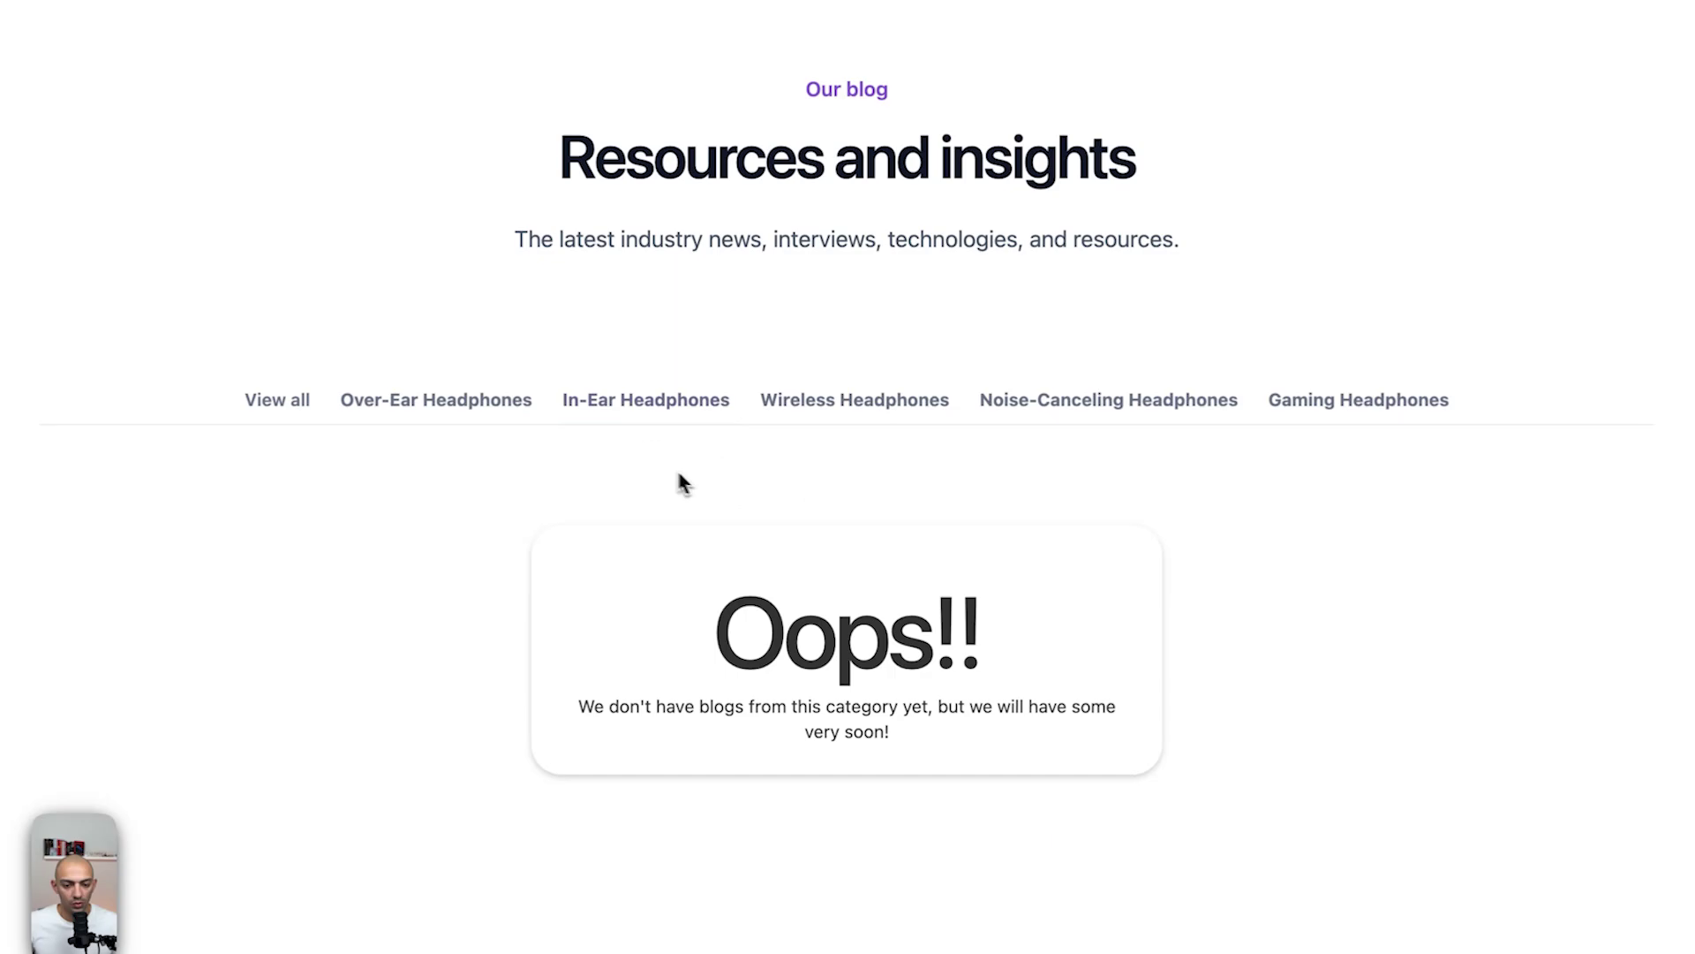
pyautogui.click(462, 414)
pyautogui.click(876, 432)
pyautogui.click(706, 399)
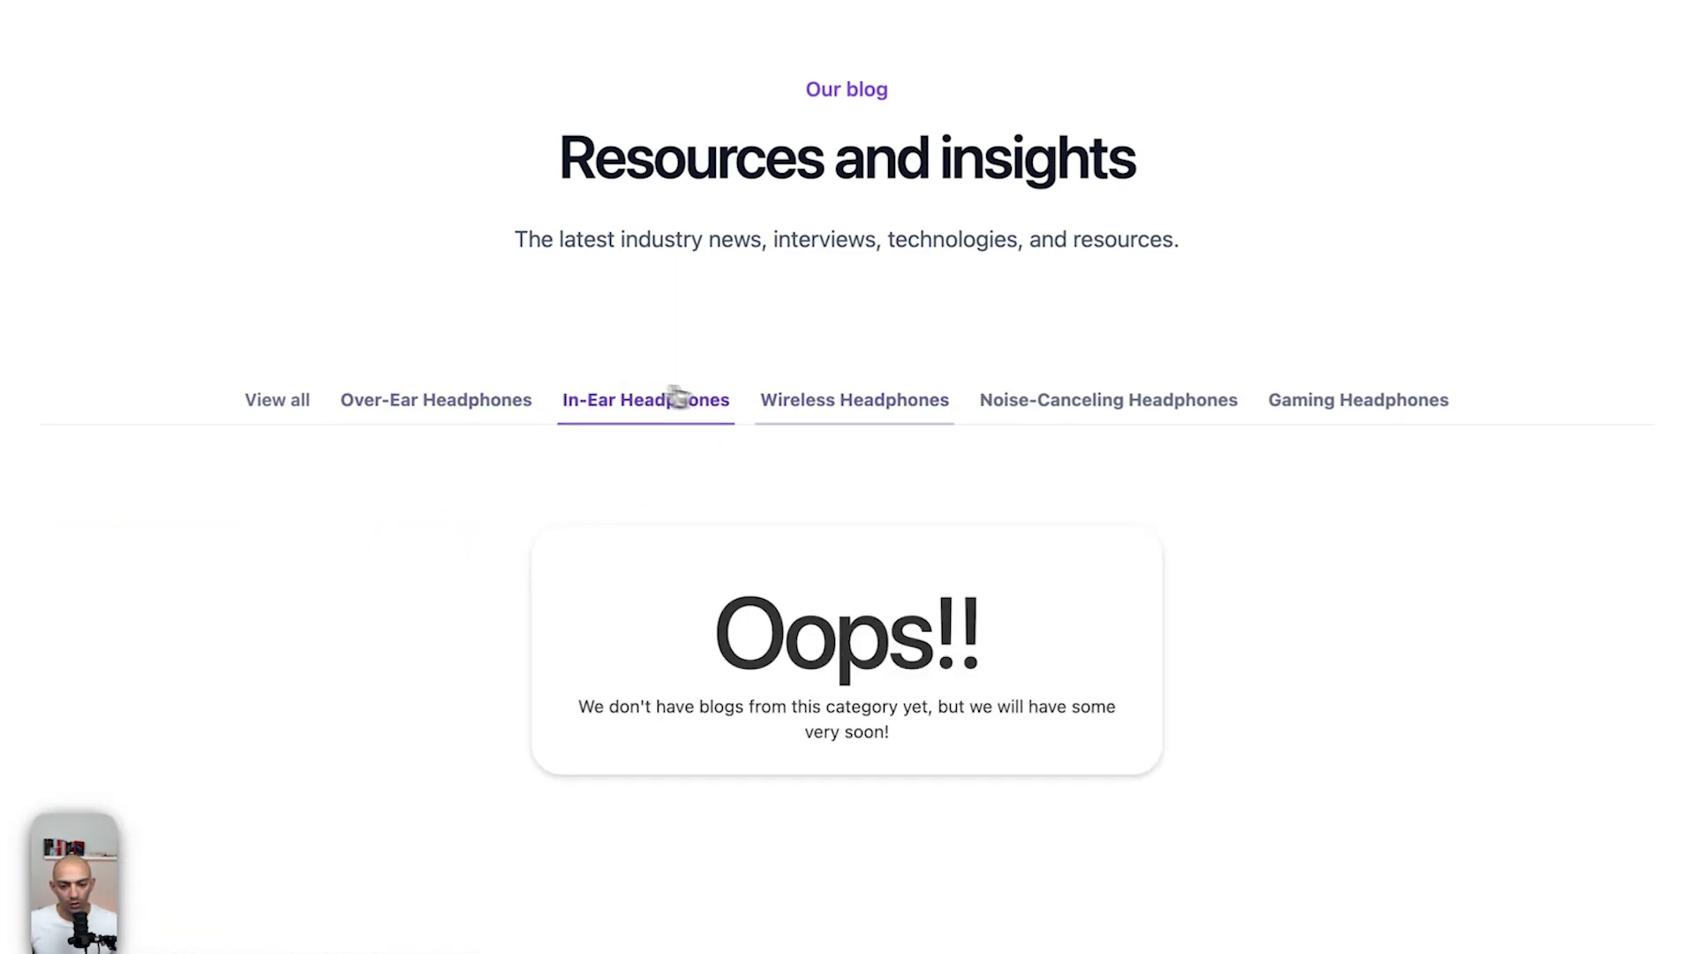
pyautogui.click(923, 407)
pyautogui.click(1200, 420)
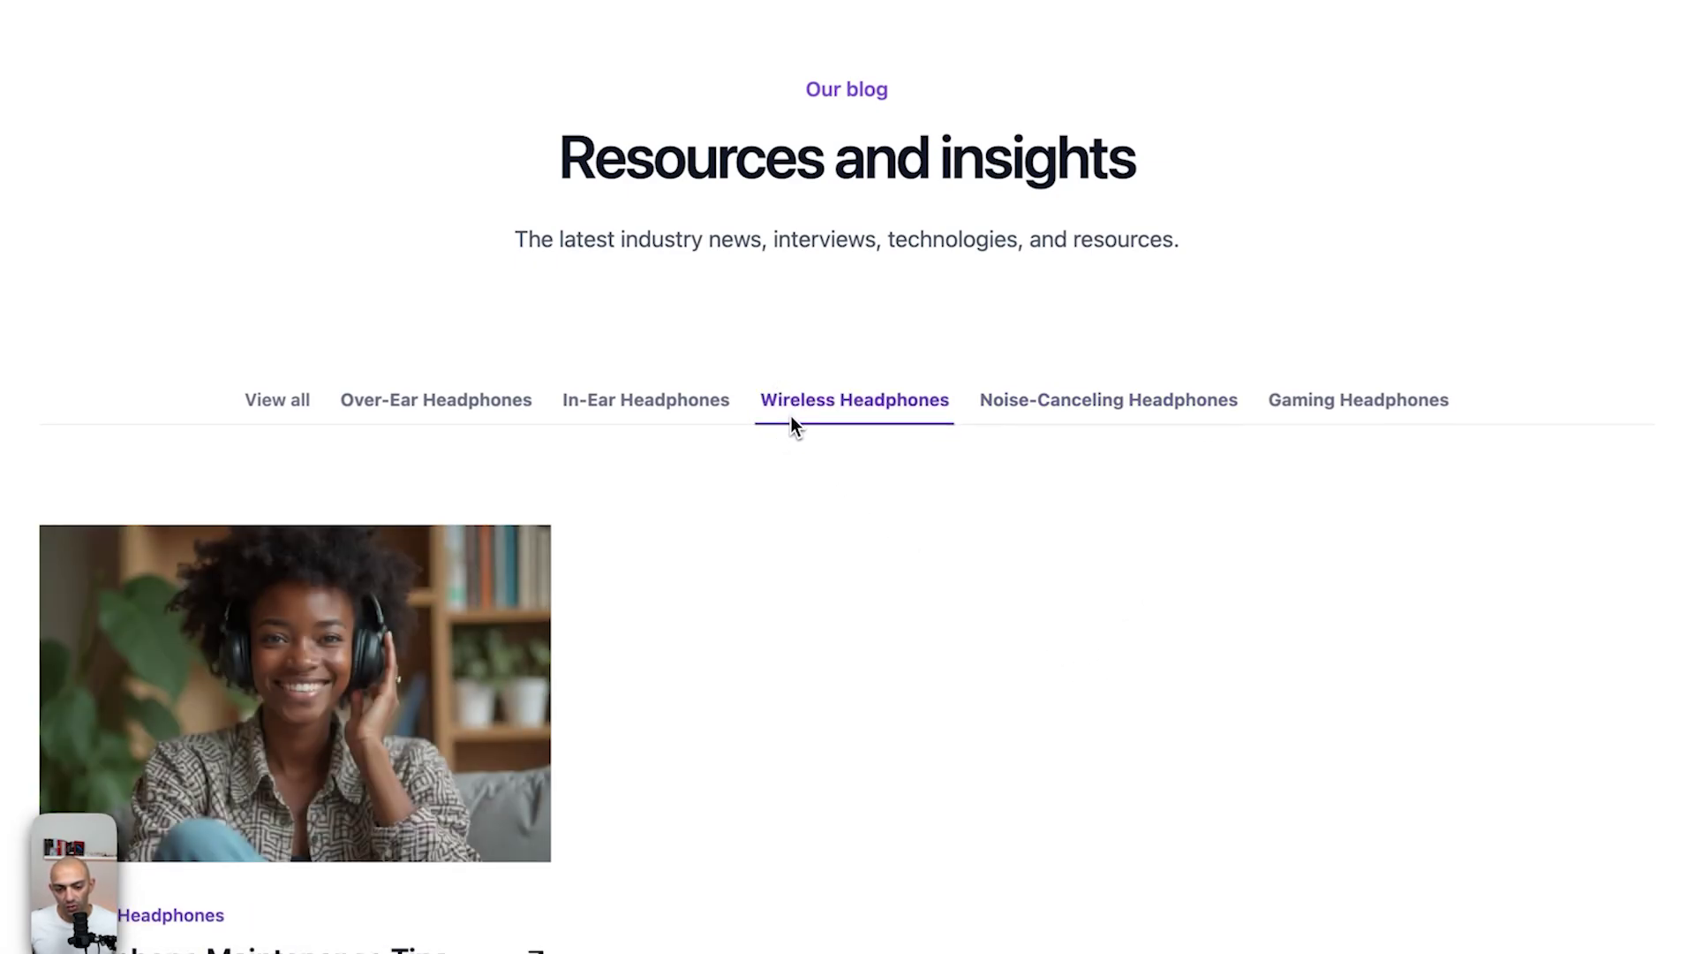
pyautogui.click(725, 415)
pyautogui.click(817, 420)
pyautogui.click(719, 419)
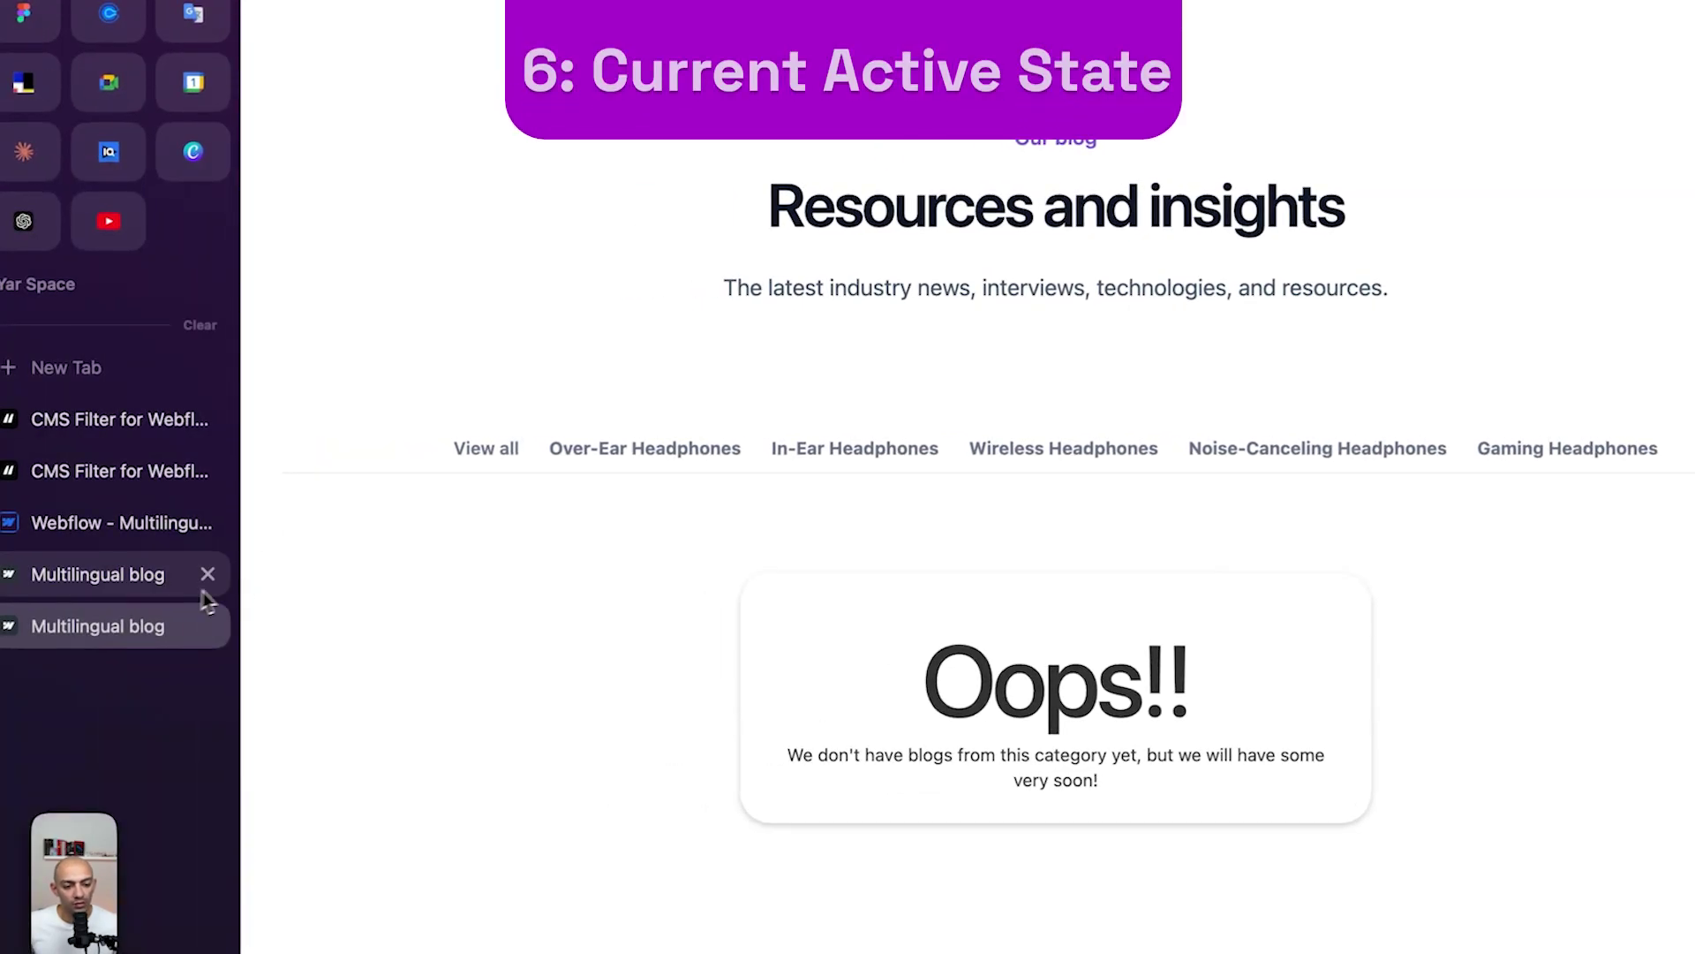
# Switch to Finsweet's CMS Filter documentation and open the ACTIVE CLASS option for custom active classes on filter elements.
pyautogui.click(151, 532)
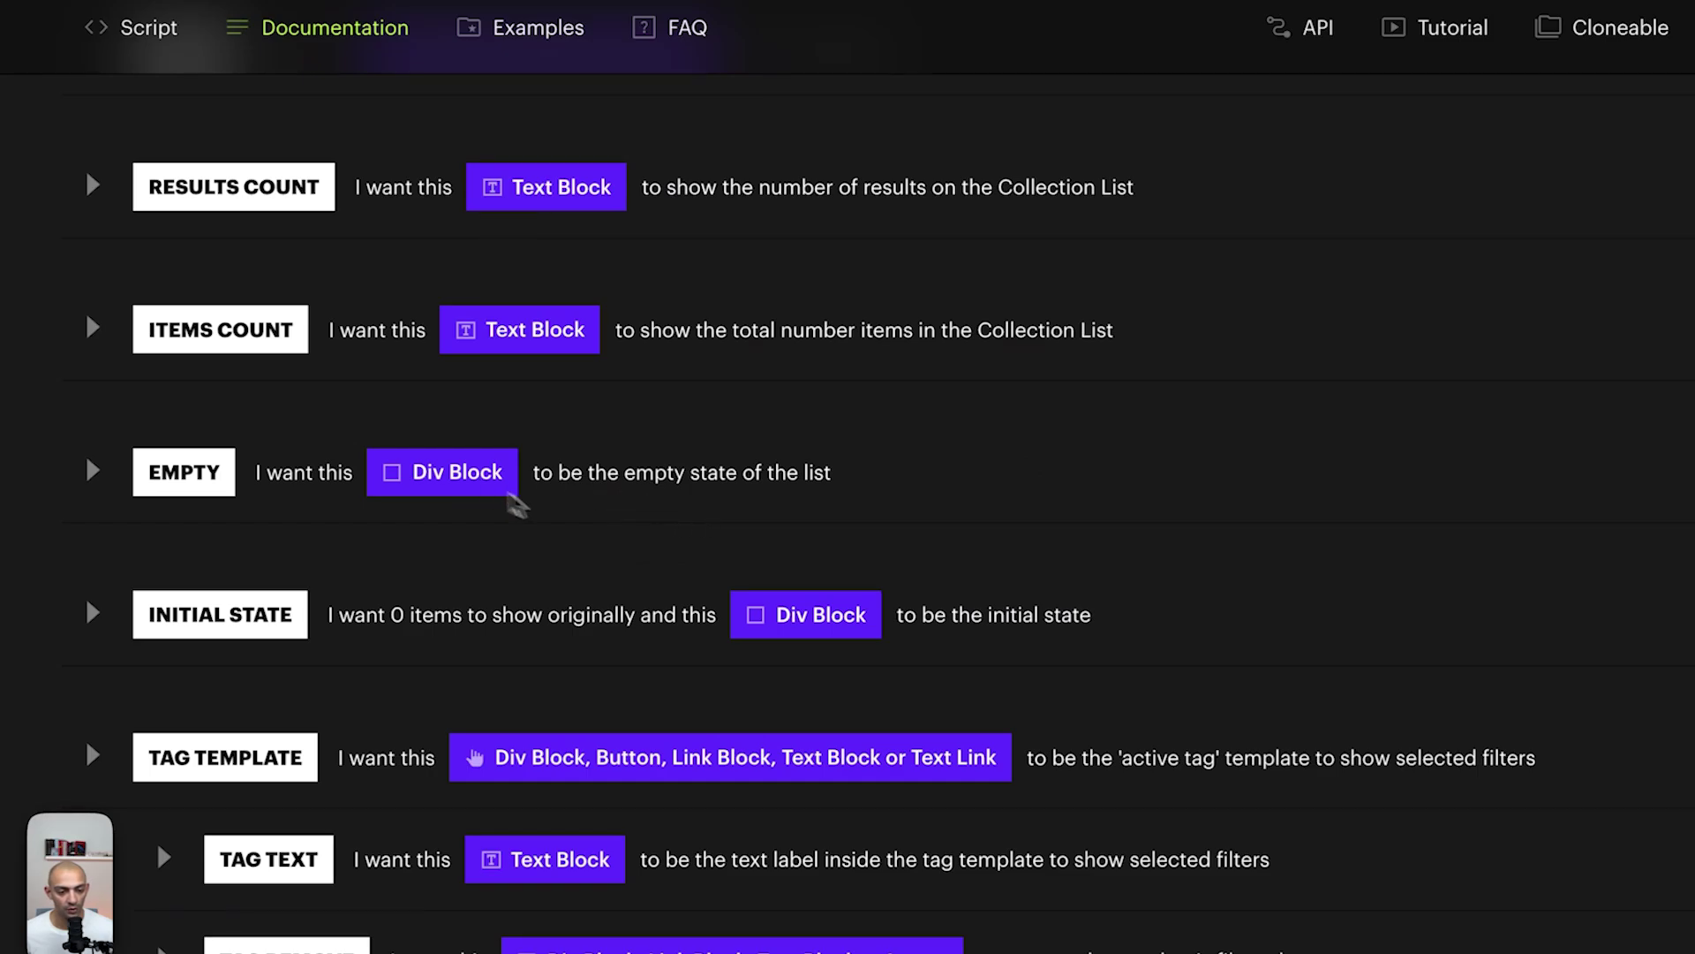
pyautogui.scroll(-4, 700, 557)
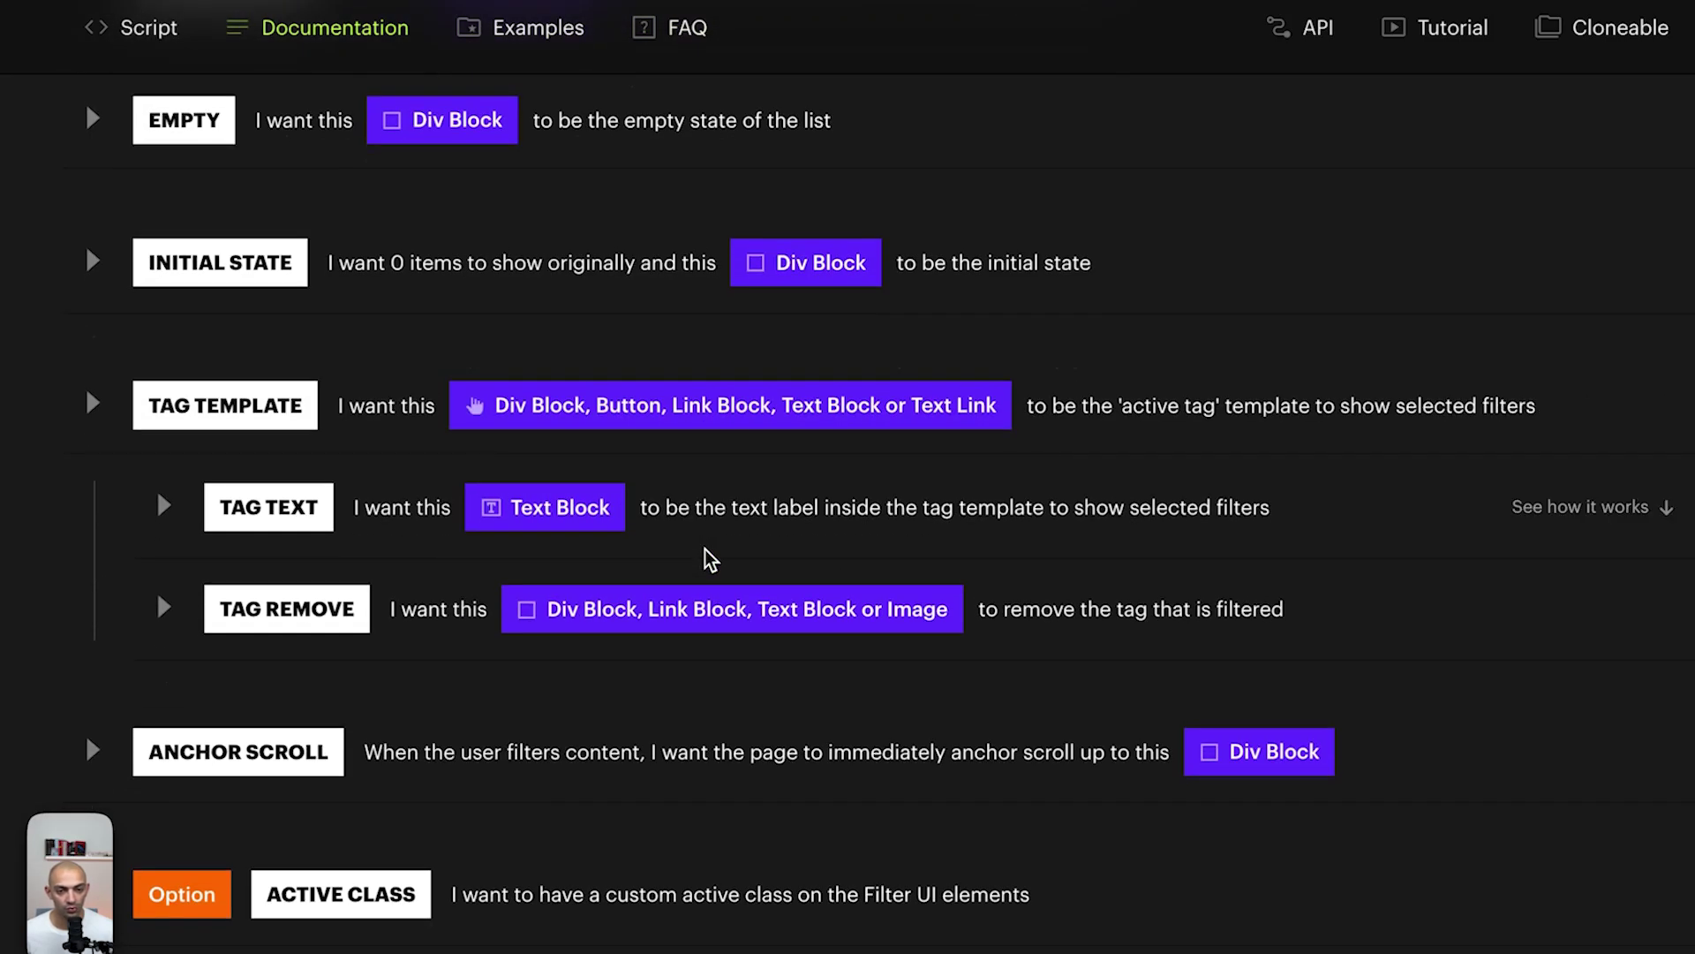
pyautogui.scroll(-1, 777, 548)
pyautogui.scroll(-2, 777, 547)
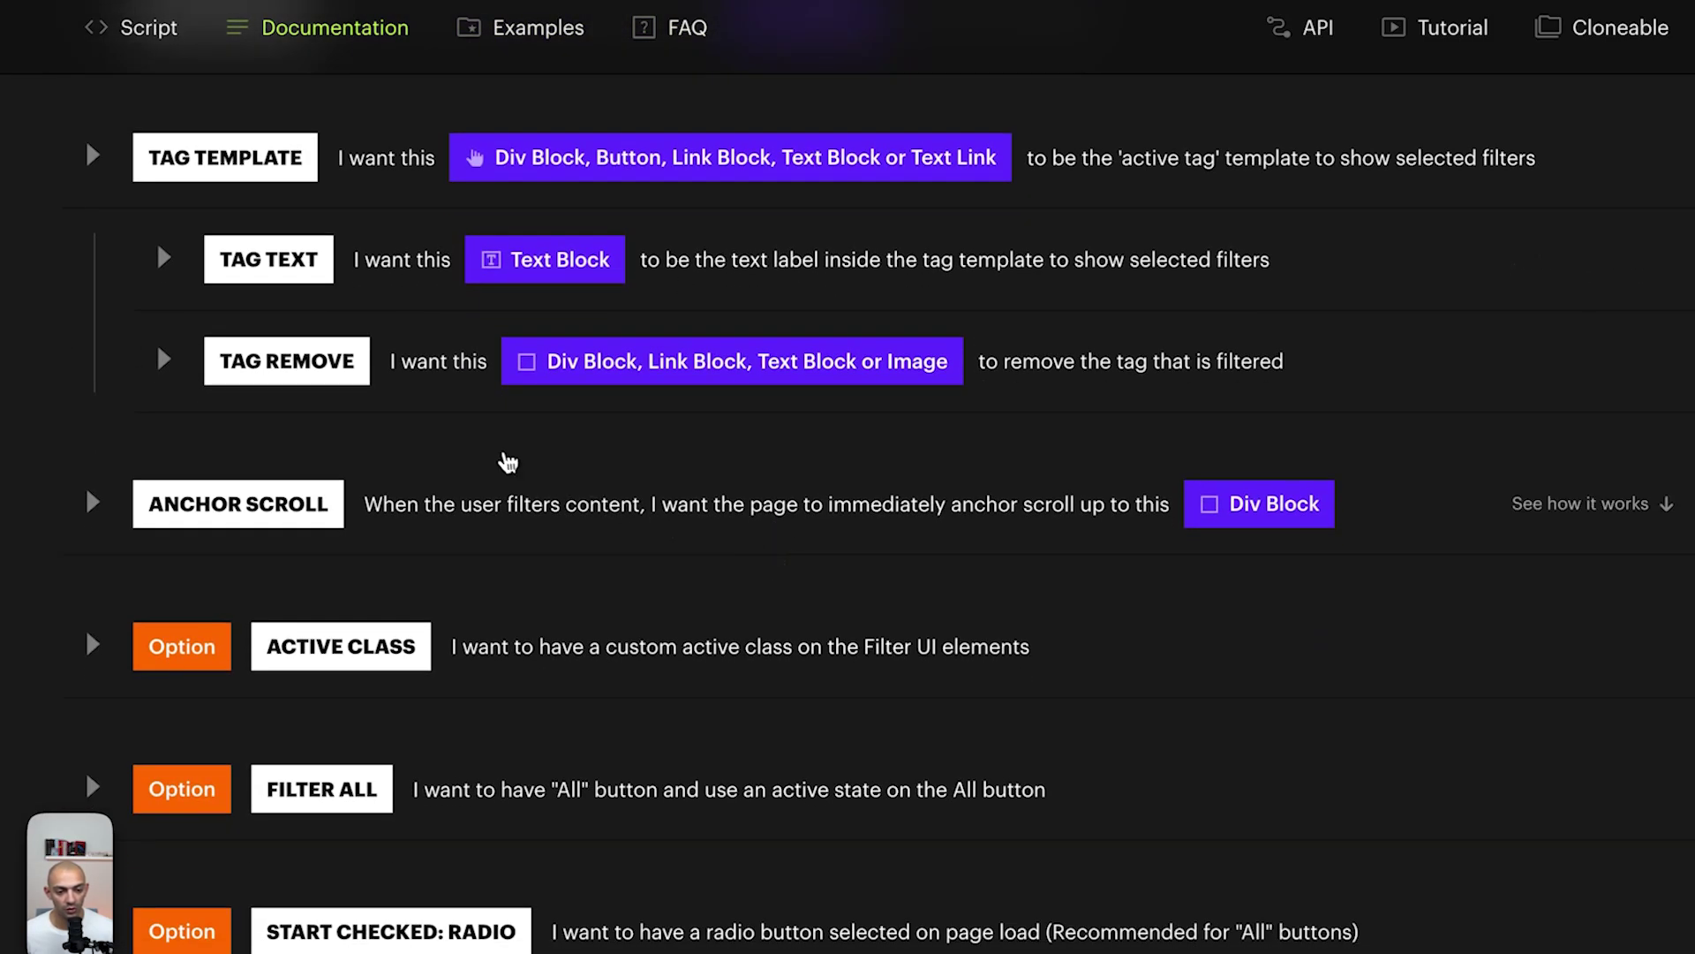
pyautogui.scroll(-1, 503, 461)
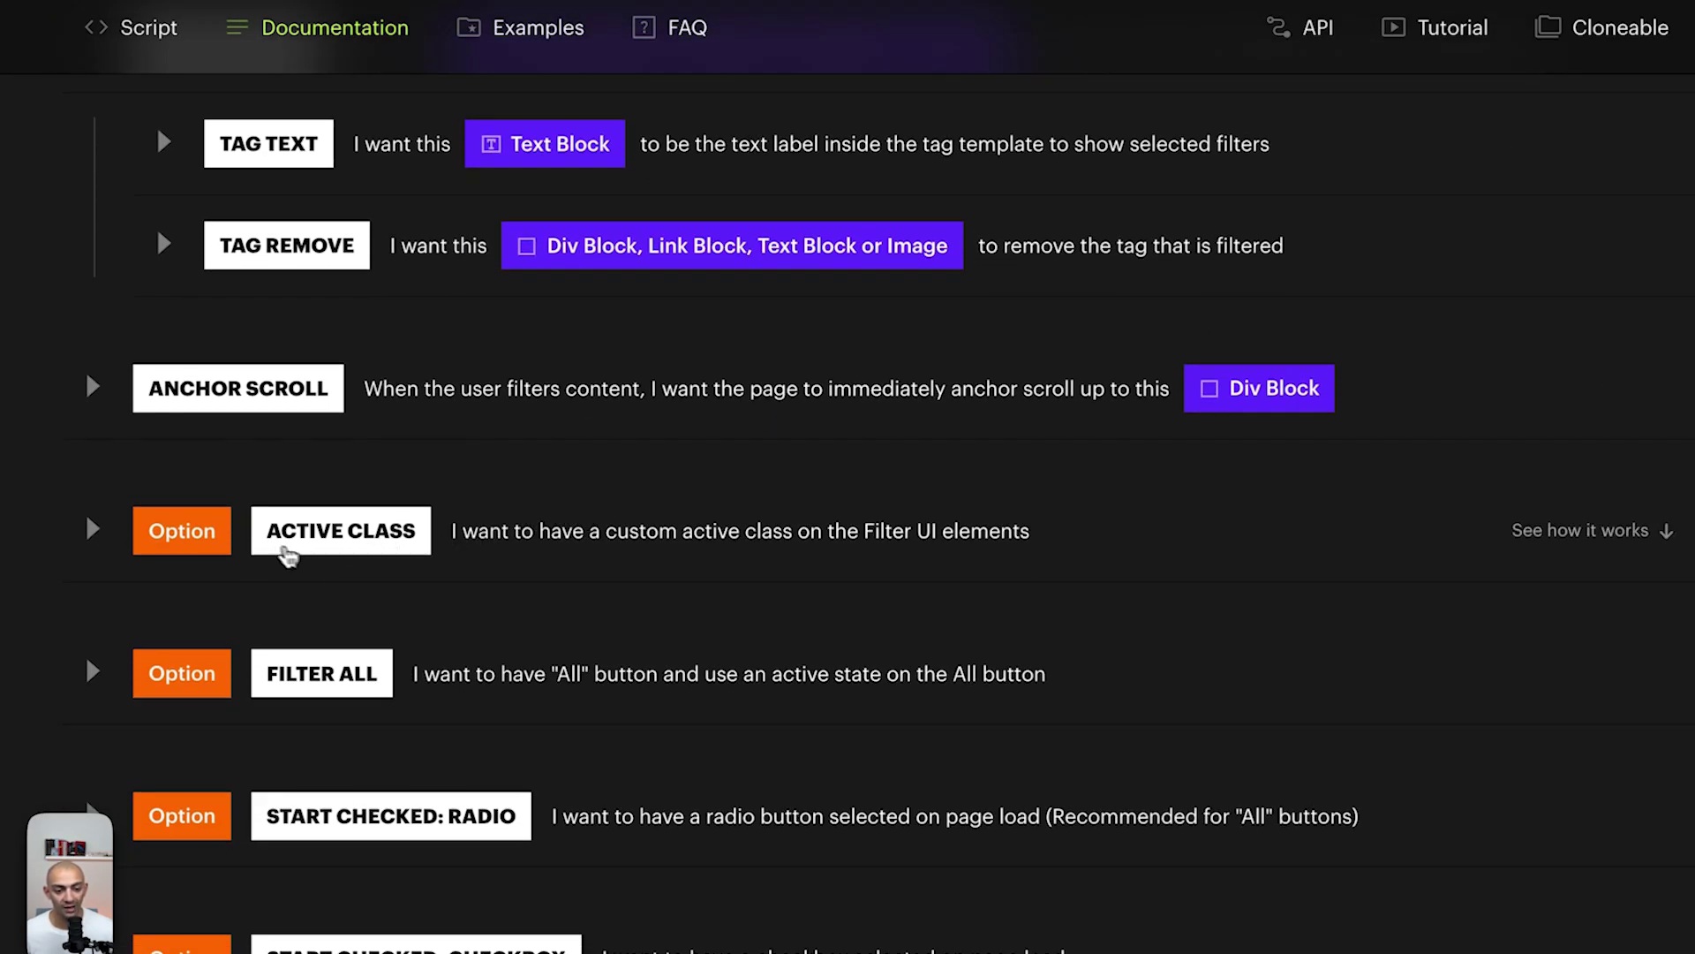
pyautogui.click(565, 574)
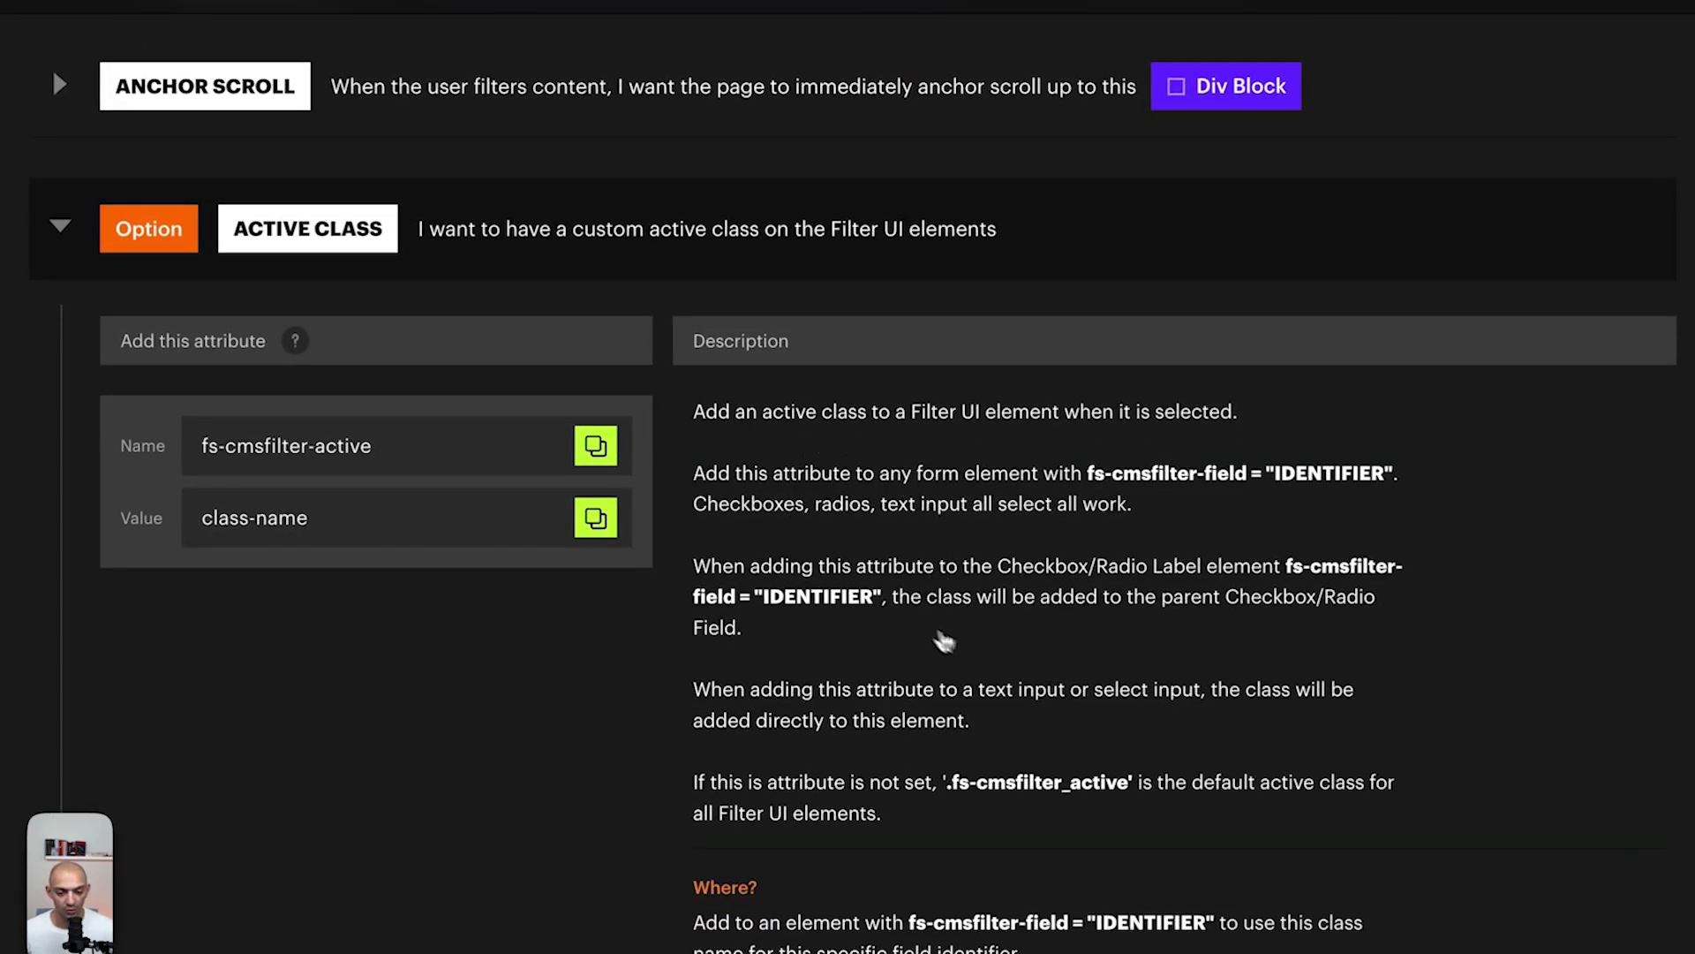
# Read how the active class applies to radio labels and copy the attribute name fs-cmsfilter-active.
pyautogui.scroll(-1, 989, 680)
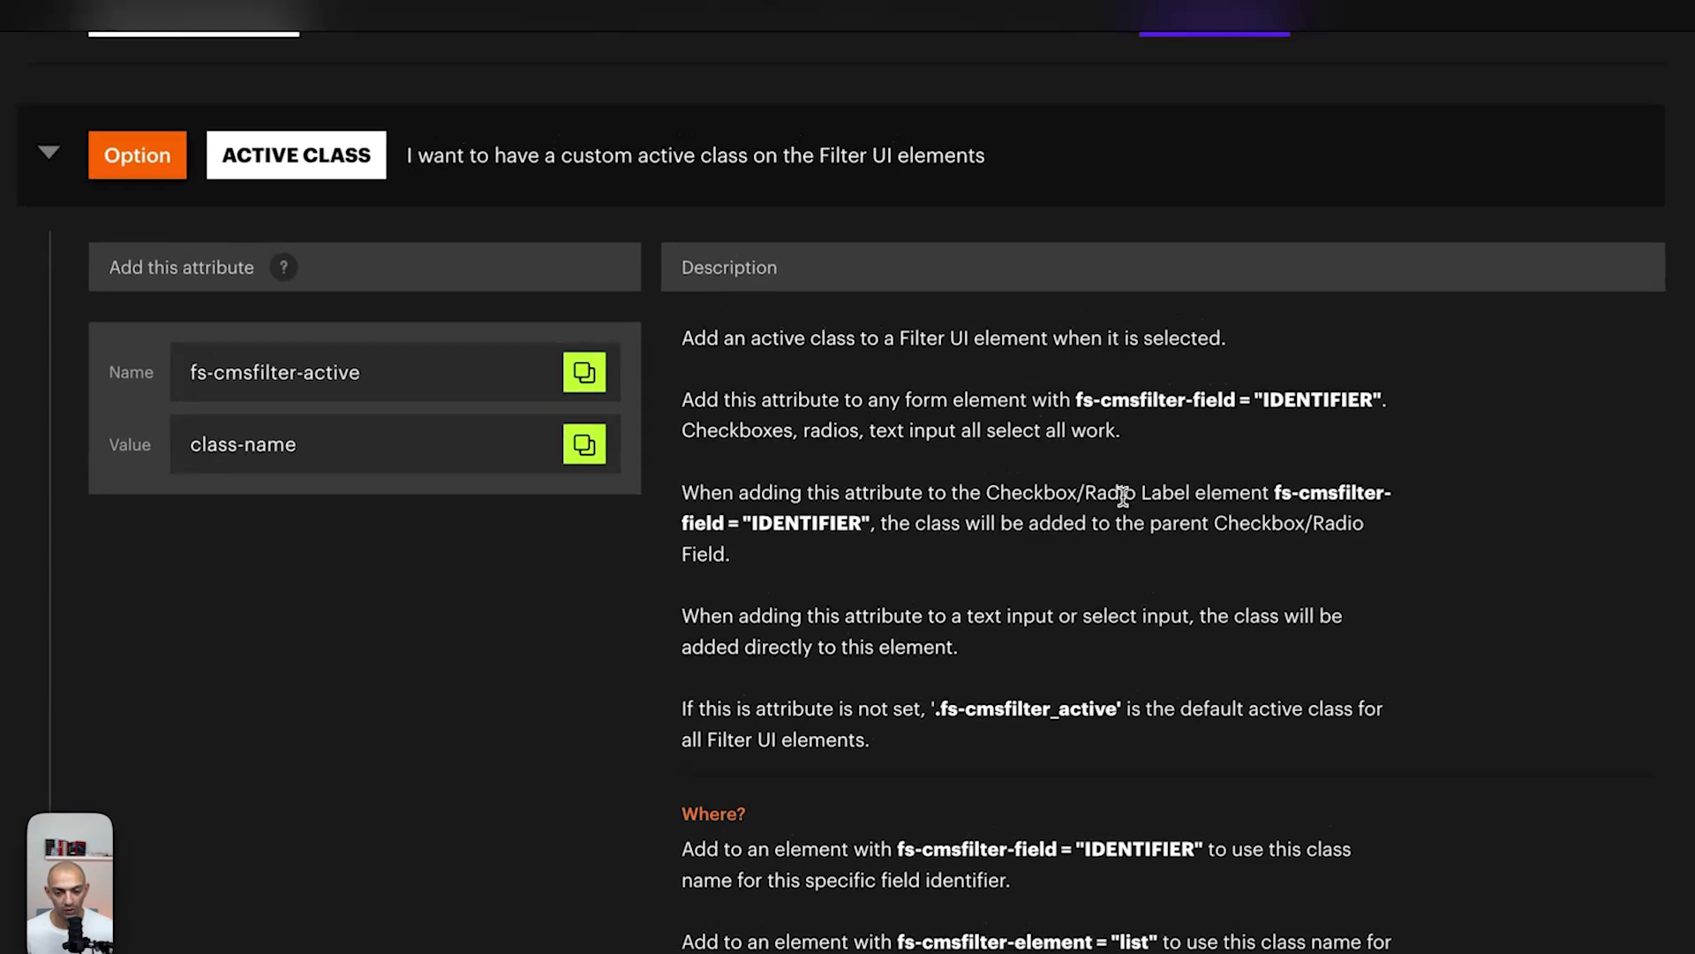
pyautogui.doubleClick(1179, 477)
pyautogui.click(1178, 477)
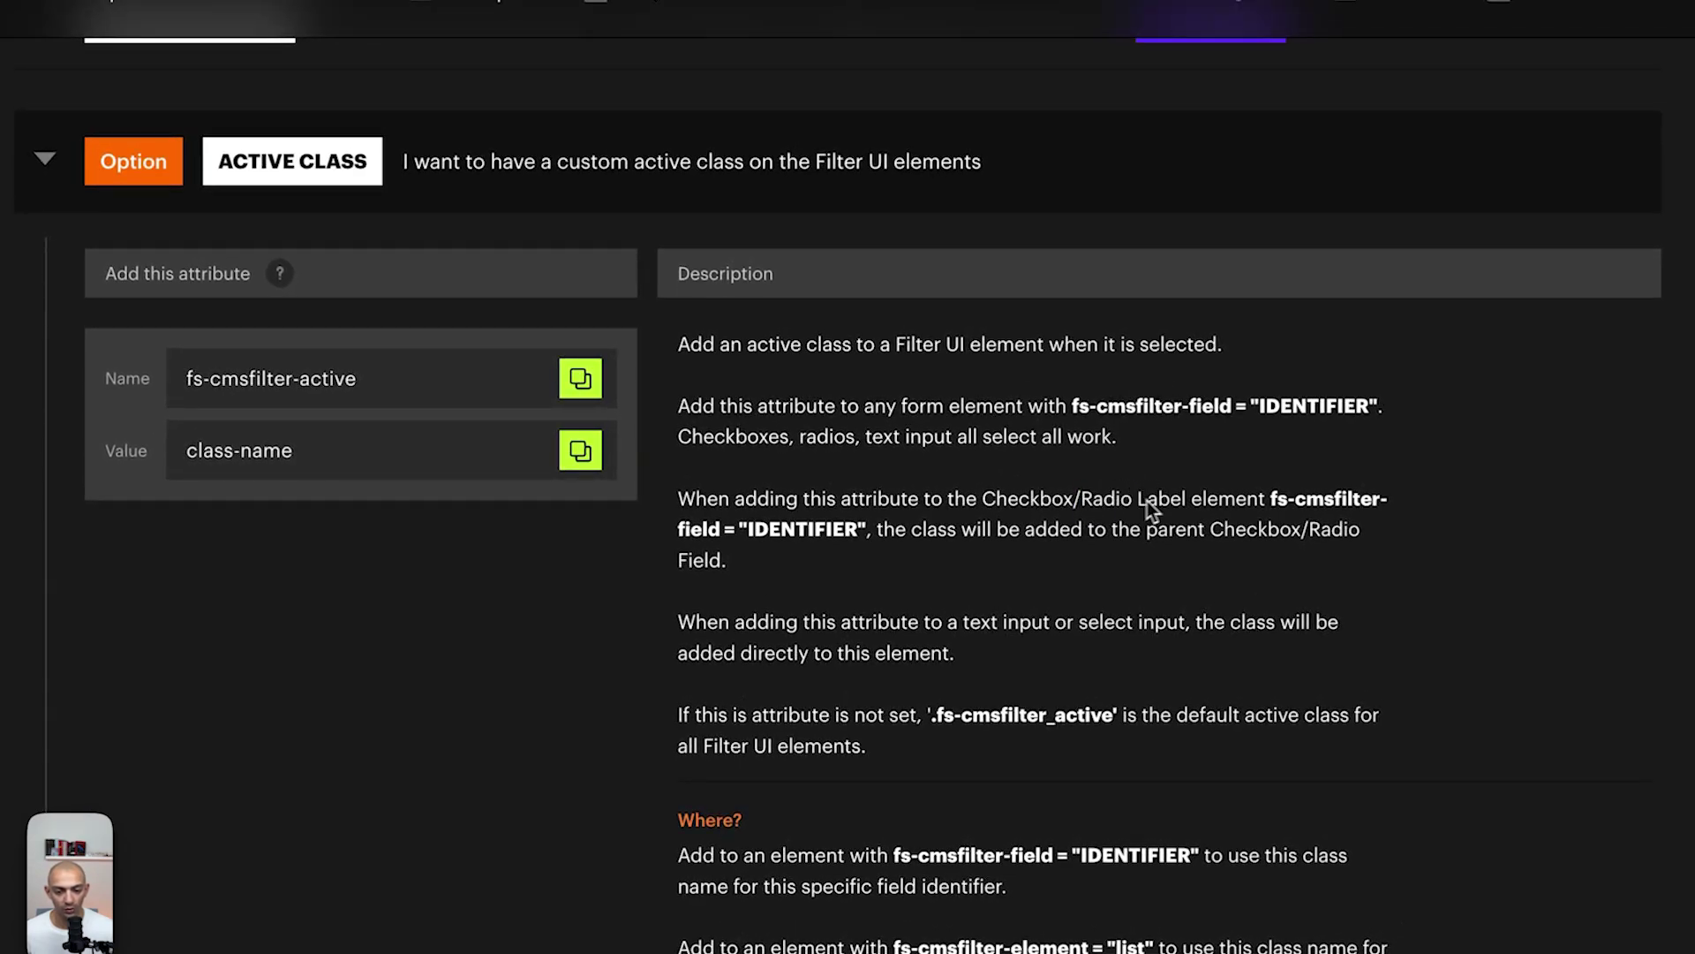
pyautogui.moveTo(851, 530); pyautogui.dragTo(695, 526)
pyautogui.click(959, 545)
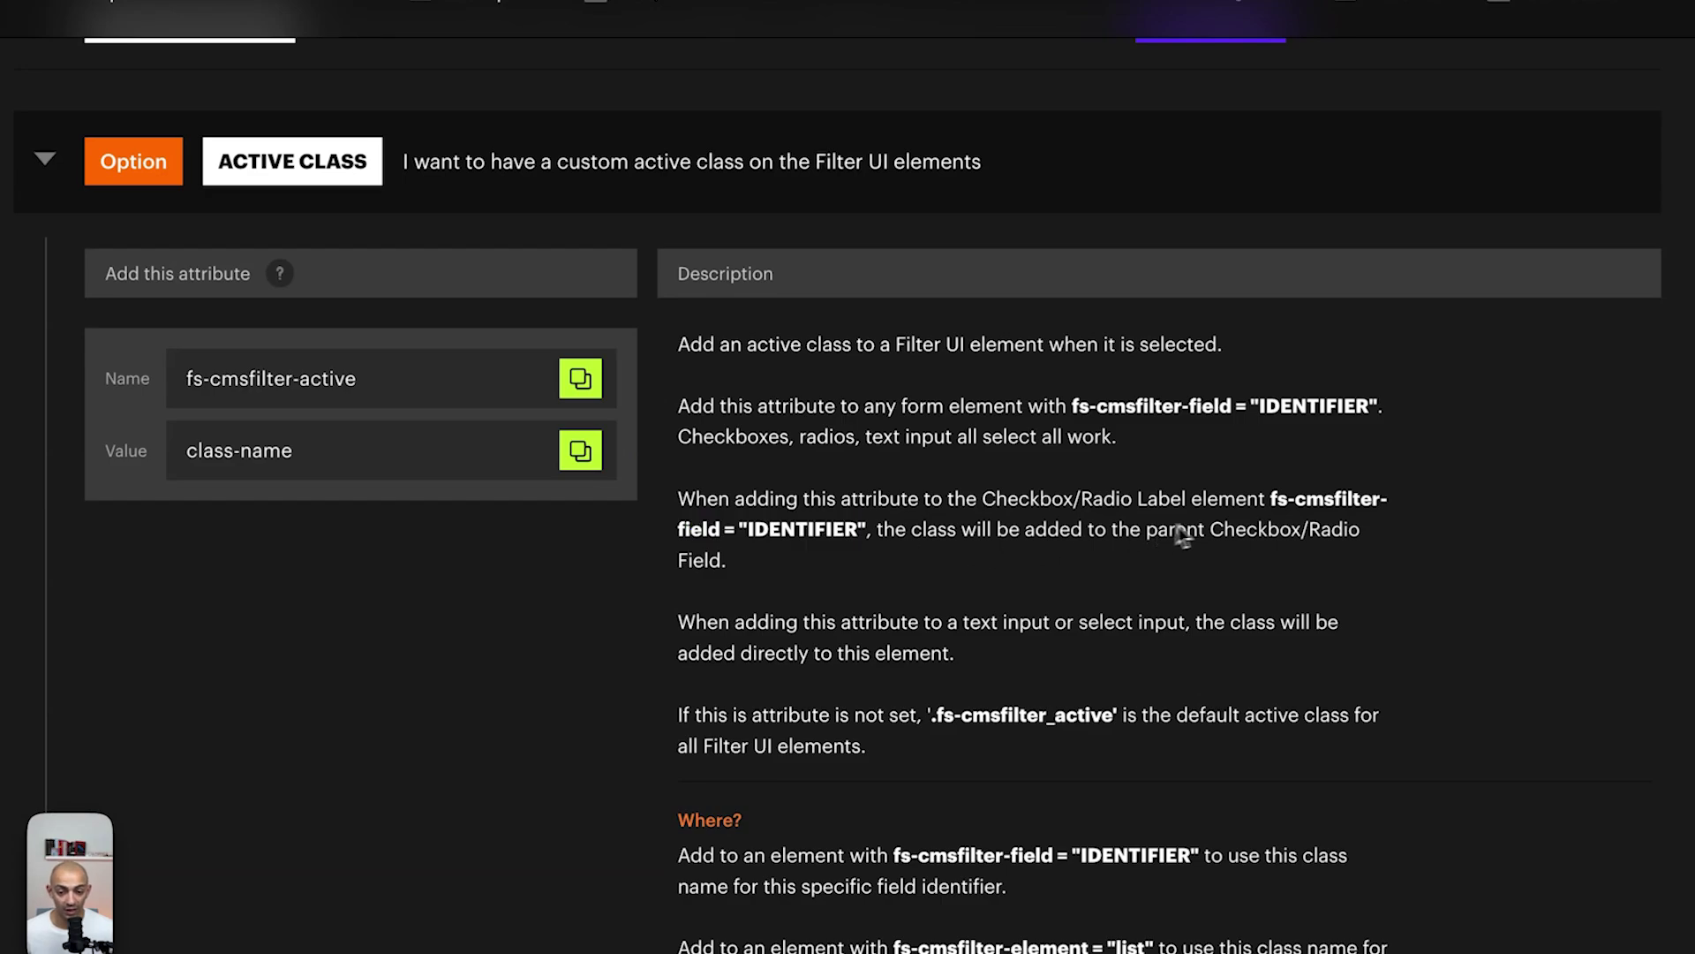
pyautogui.click(583, 379)
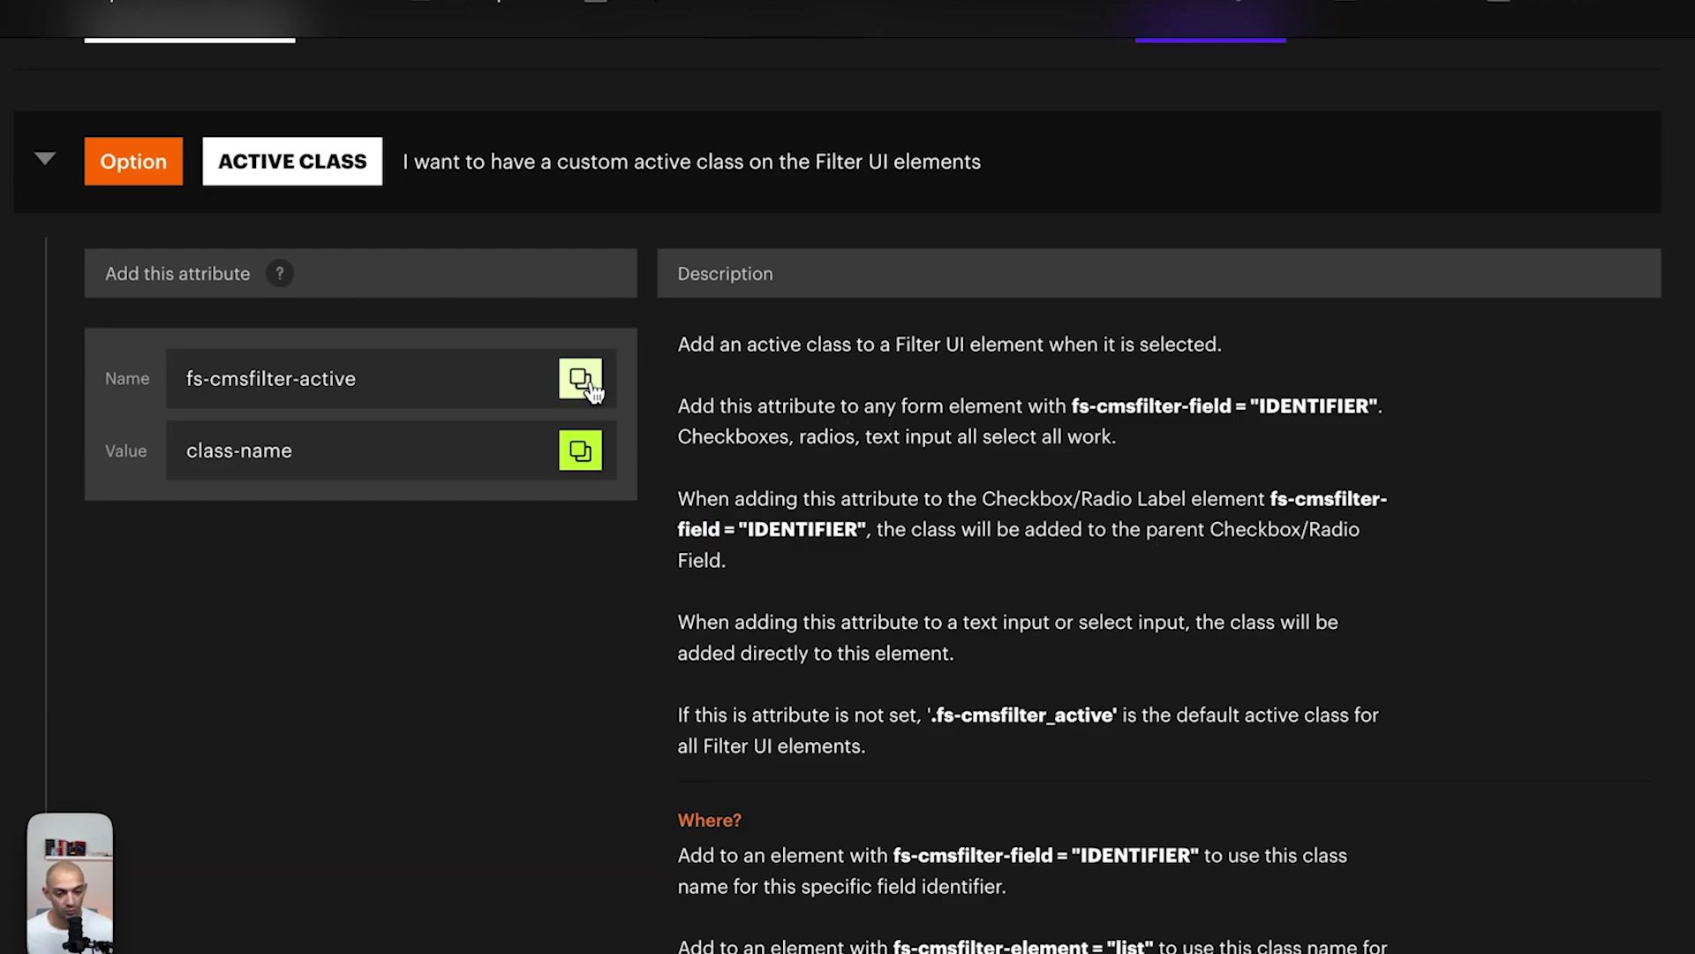
# Back in Webflow, add the custom attribute fs-cmsfilter-active with the value is-active to the category filter's Radio Button Label.
pyautogui.press('super+Tab')
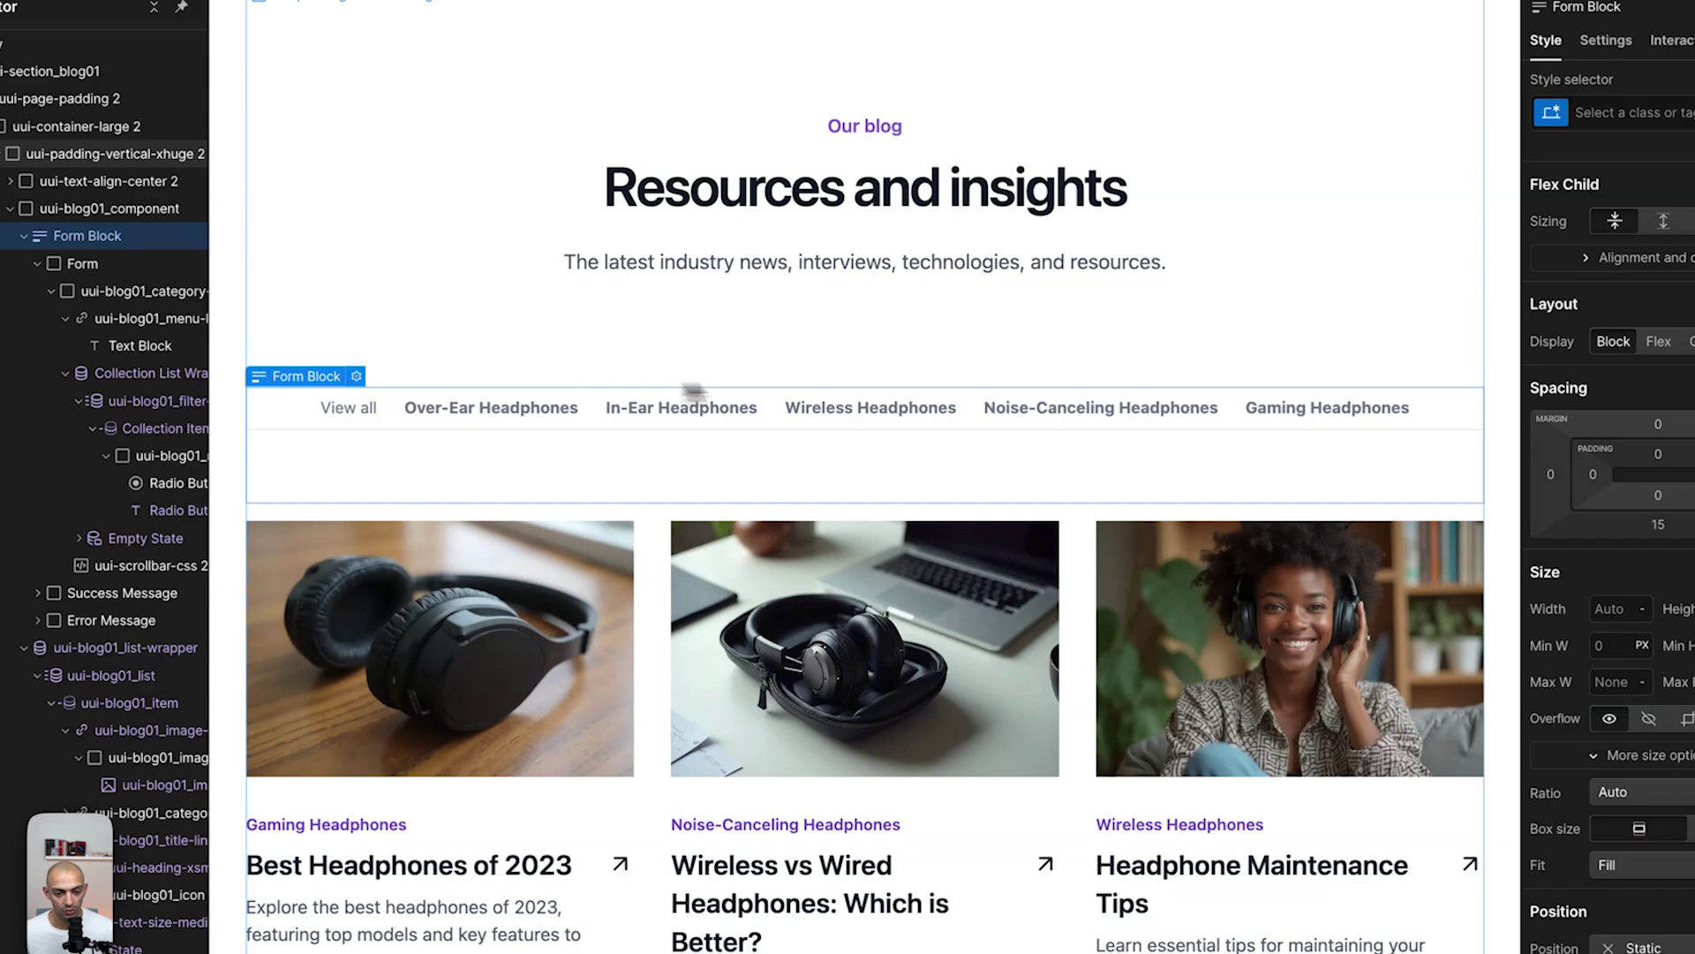
pyautogui.click(433, 415)
pyautogui.scroll(-3, 1562, 880)
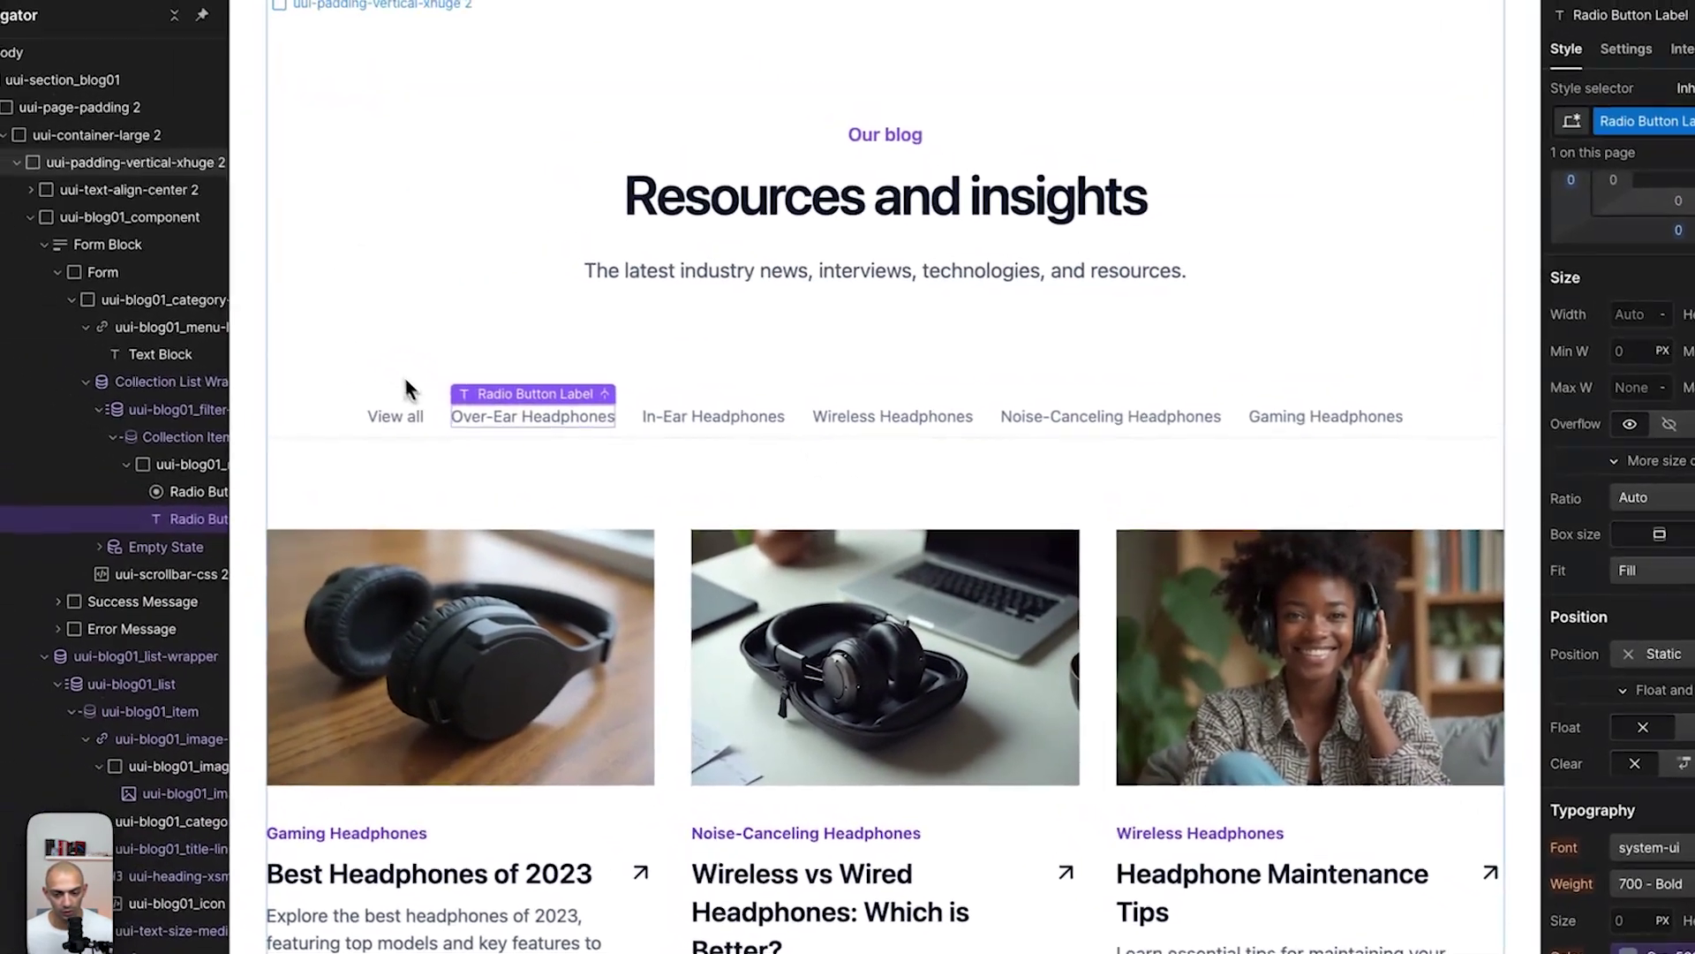
pyautogui.click(260, 356)
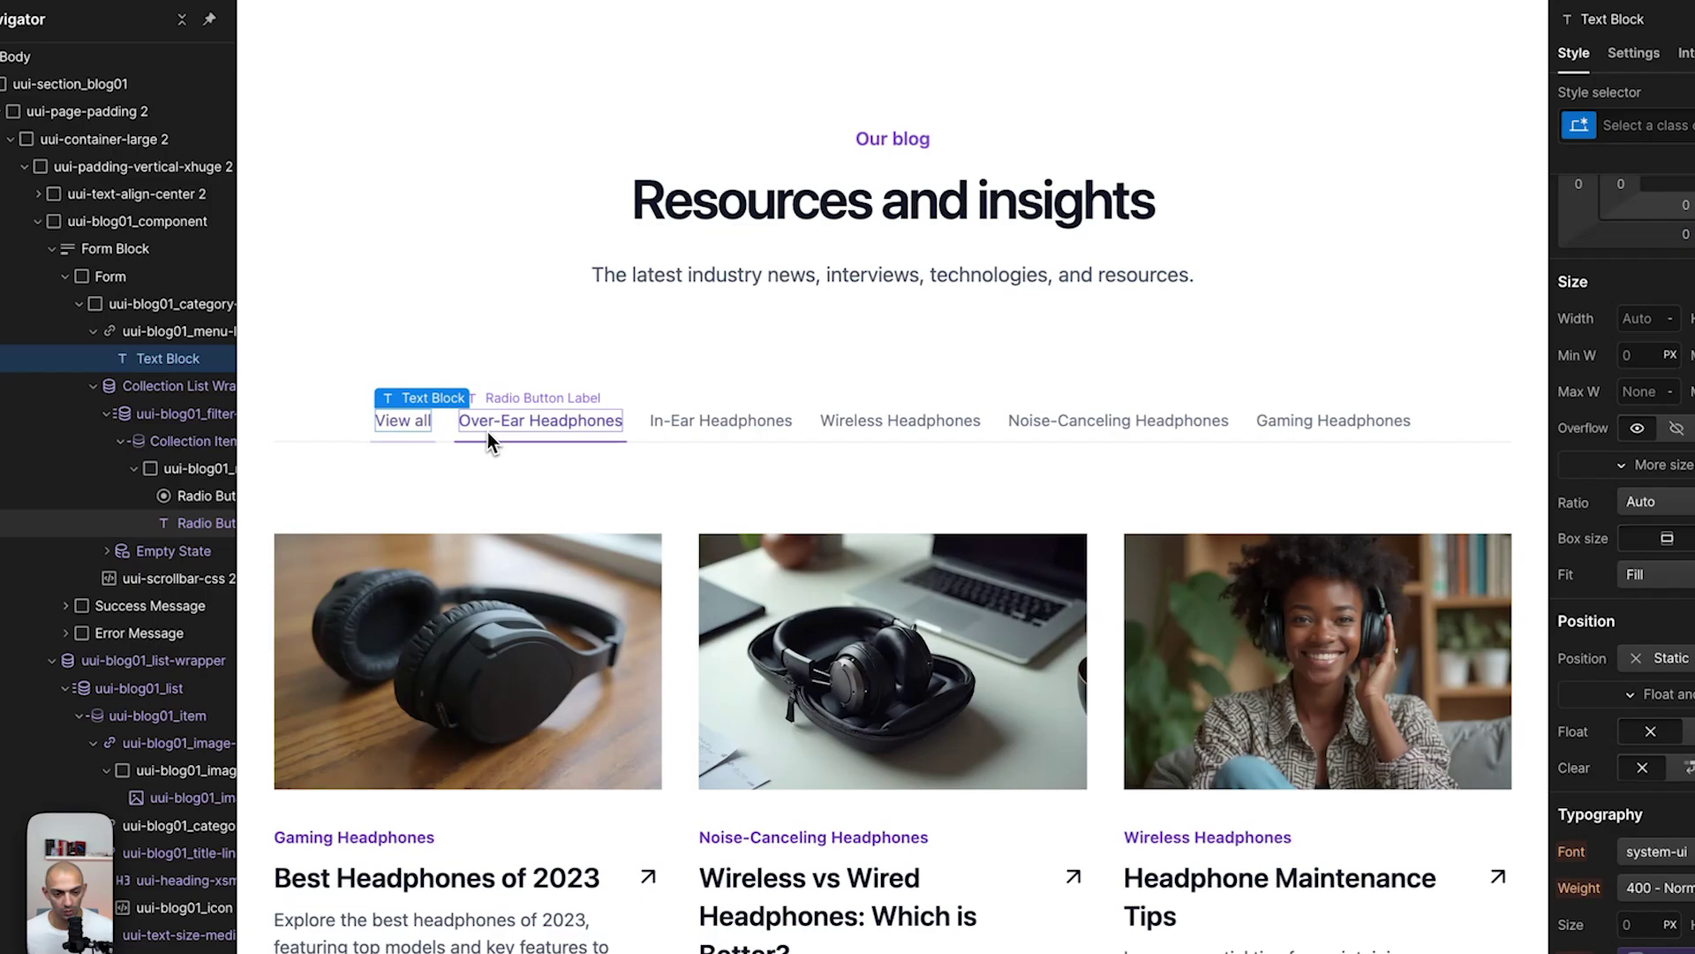
pyautogui.click(487, 432)
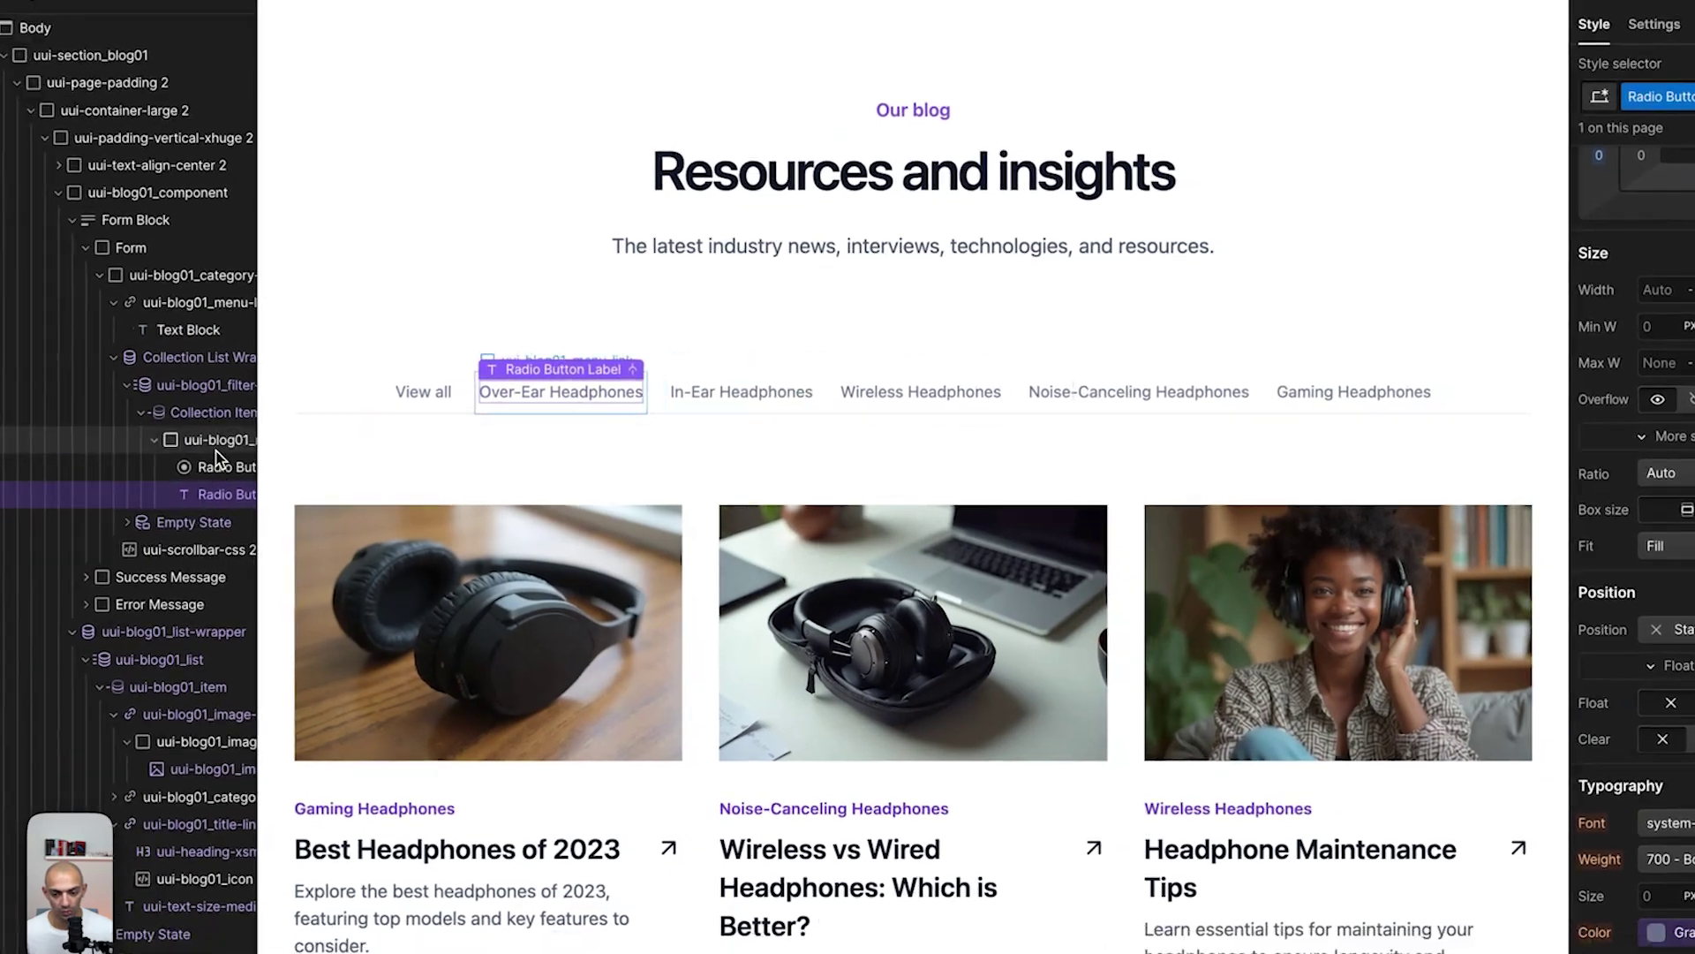
pyautogui.click(197, 477)
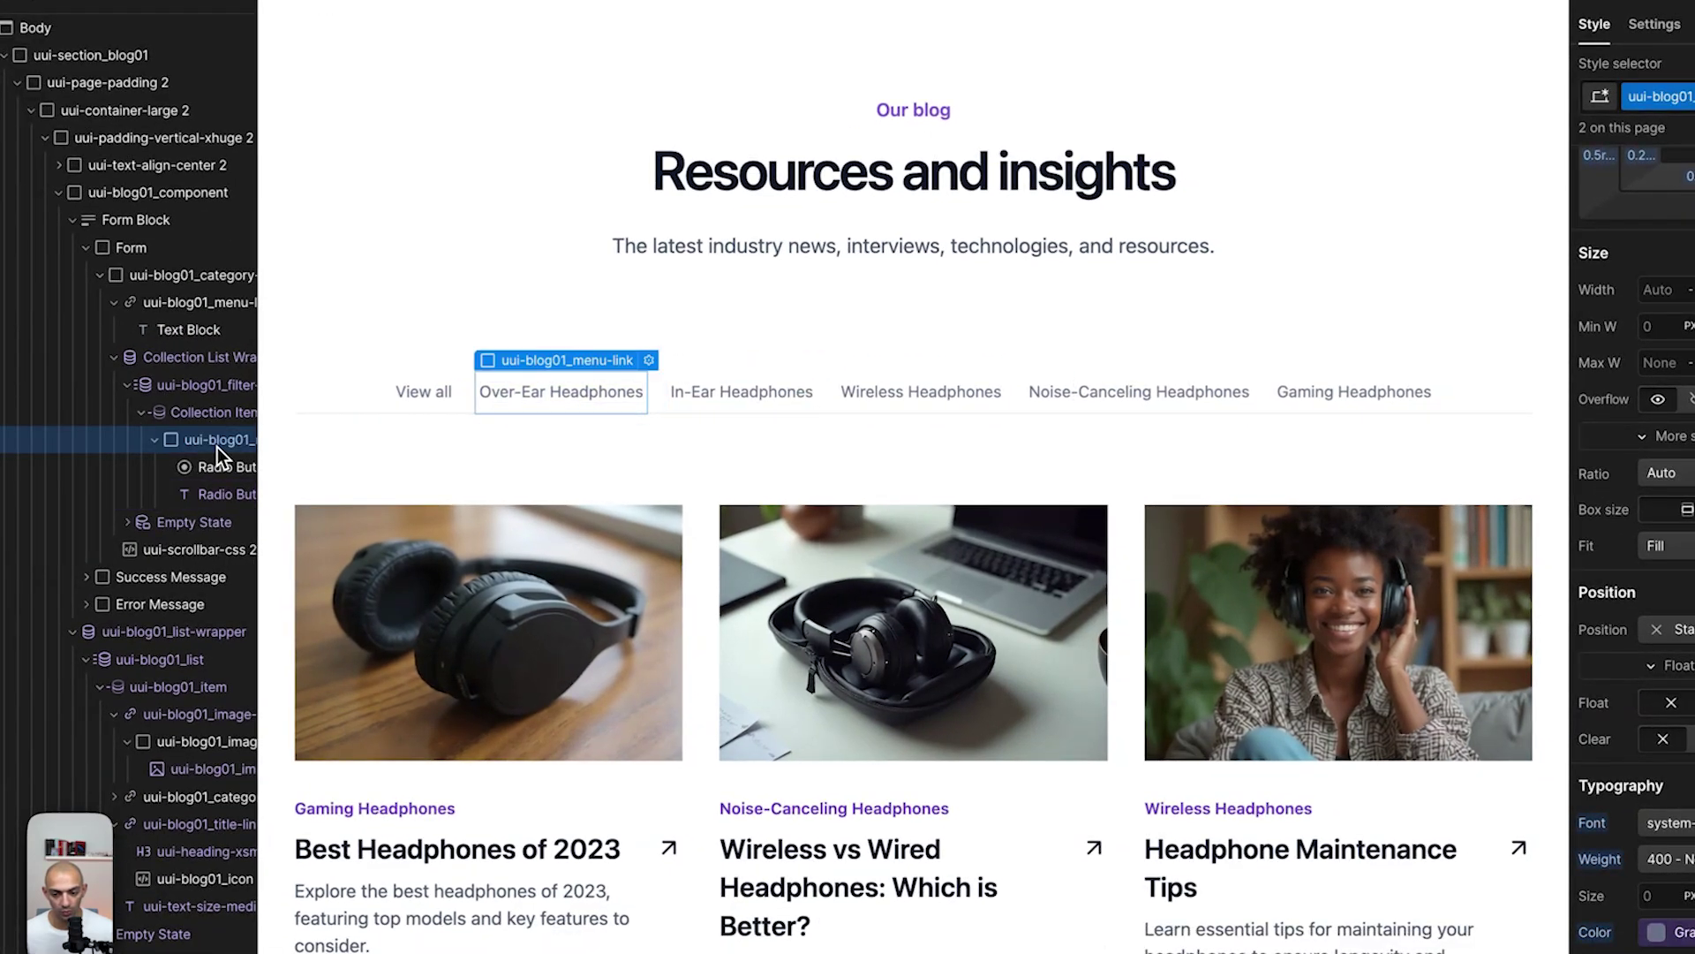
pyautogui.click(219, 493)
pyautogui.click(1657, 26)
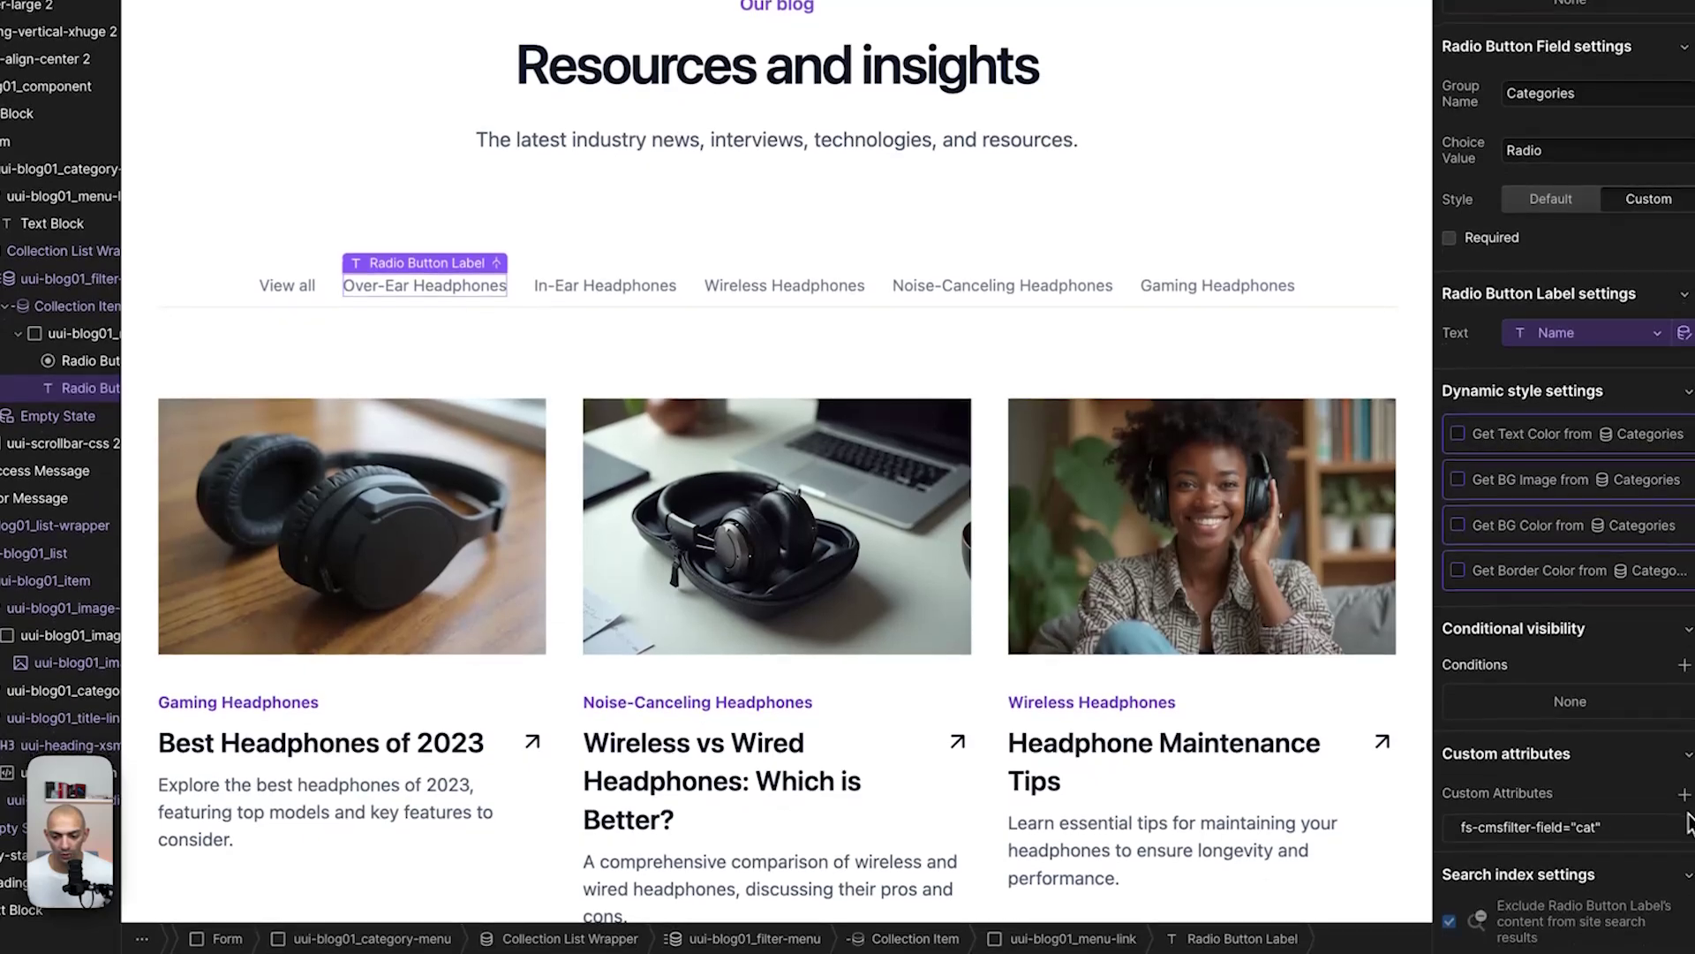
pyautogui.click(1684, 793)
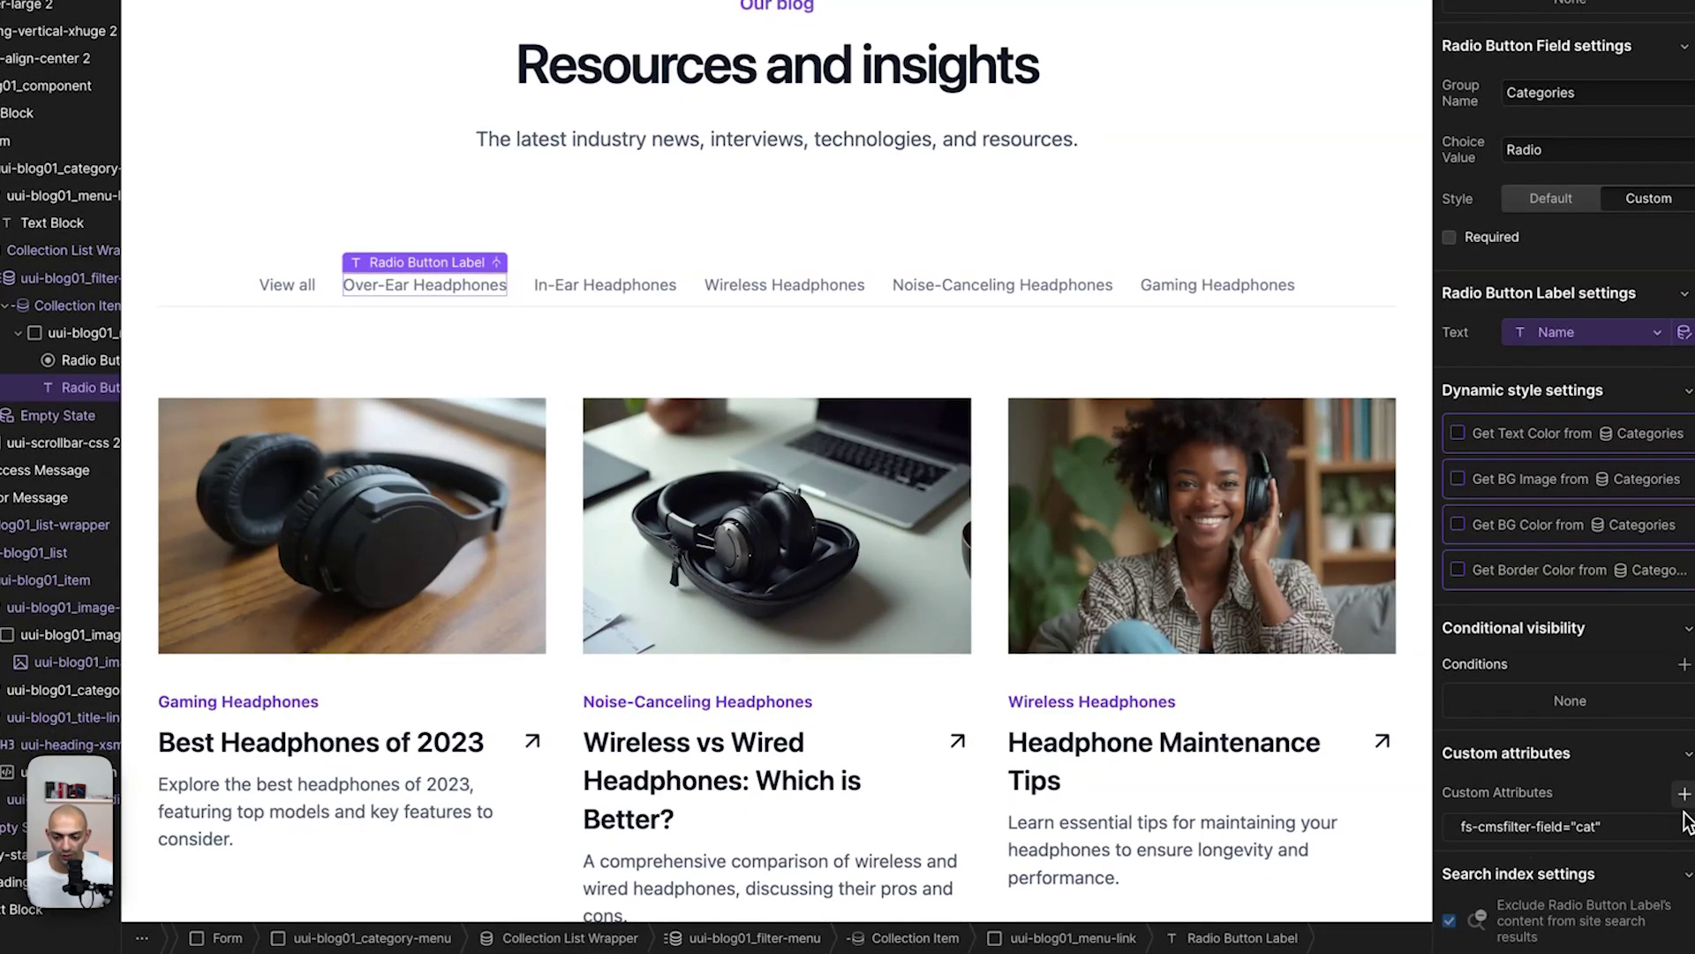
pyautogui.hotkey('ctrl', 'v')
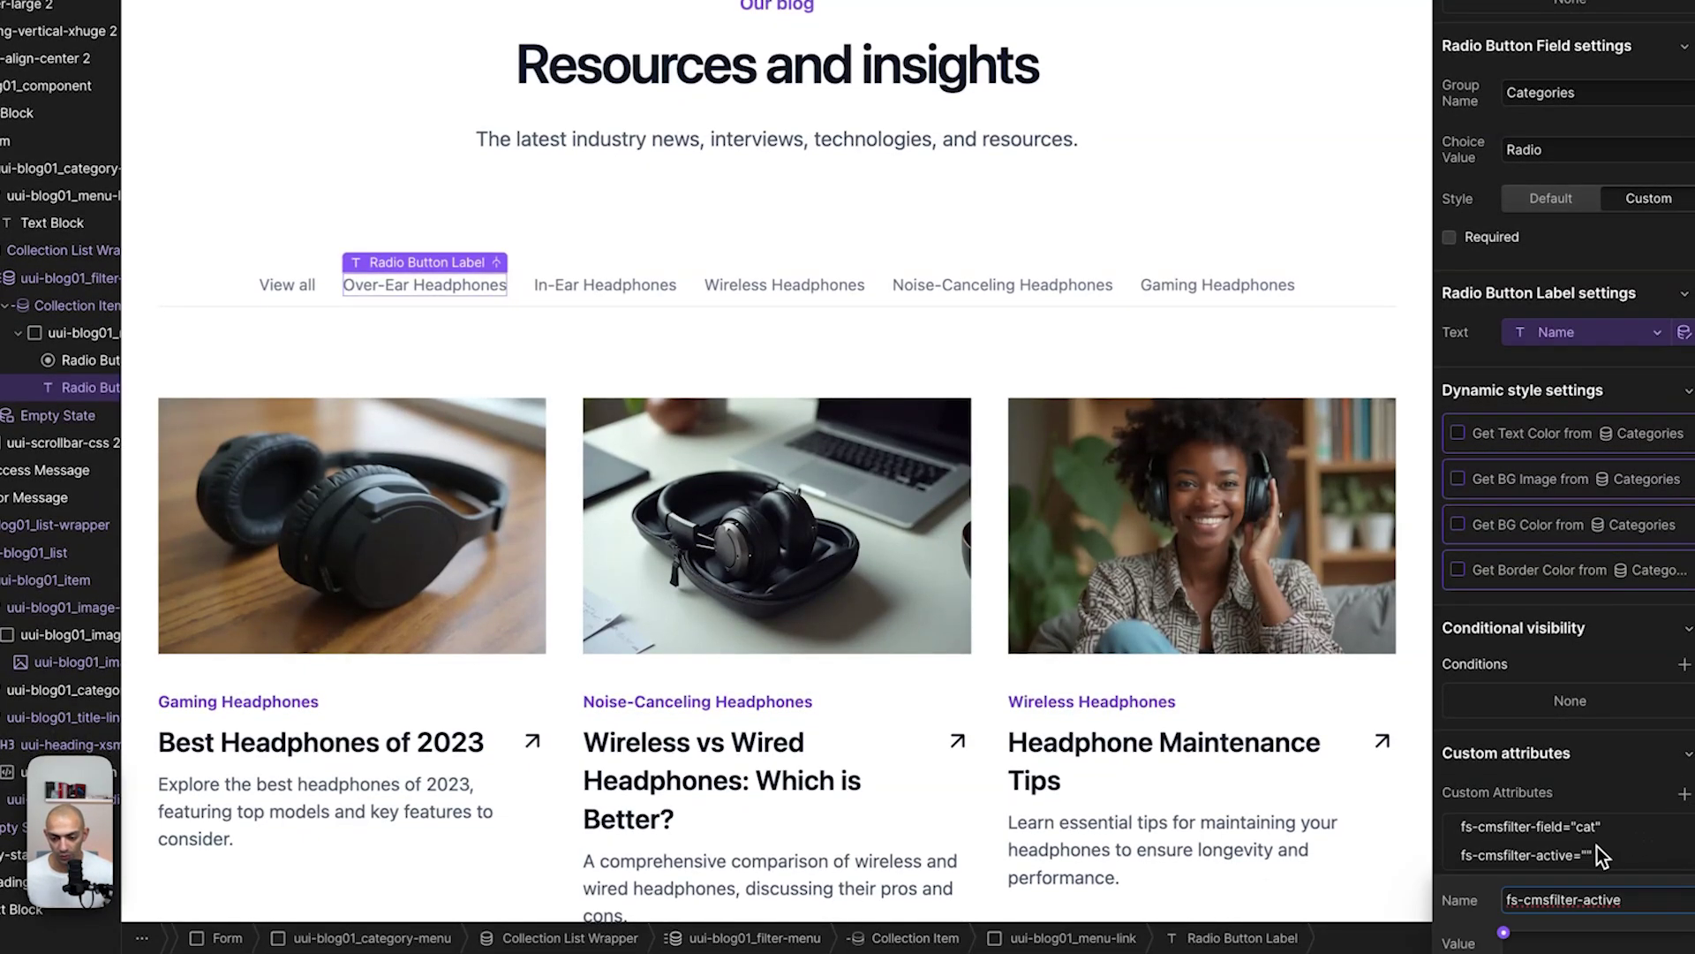
pyautogui.click(1548, 941)
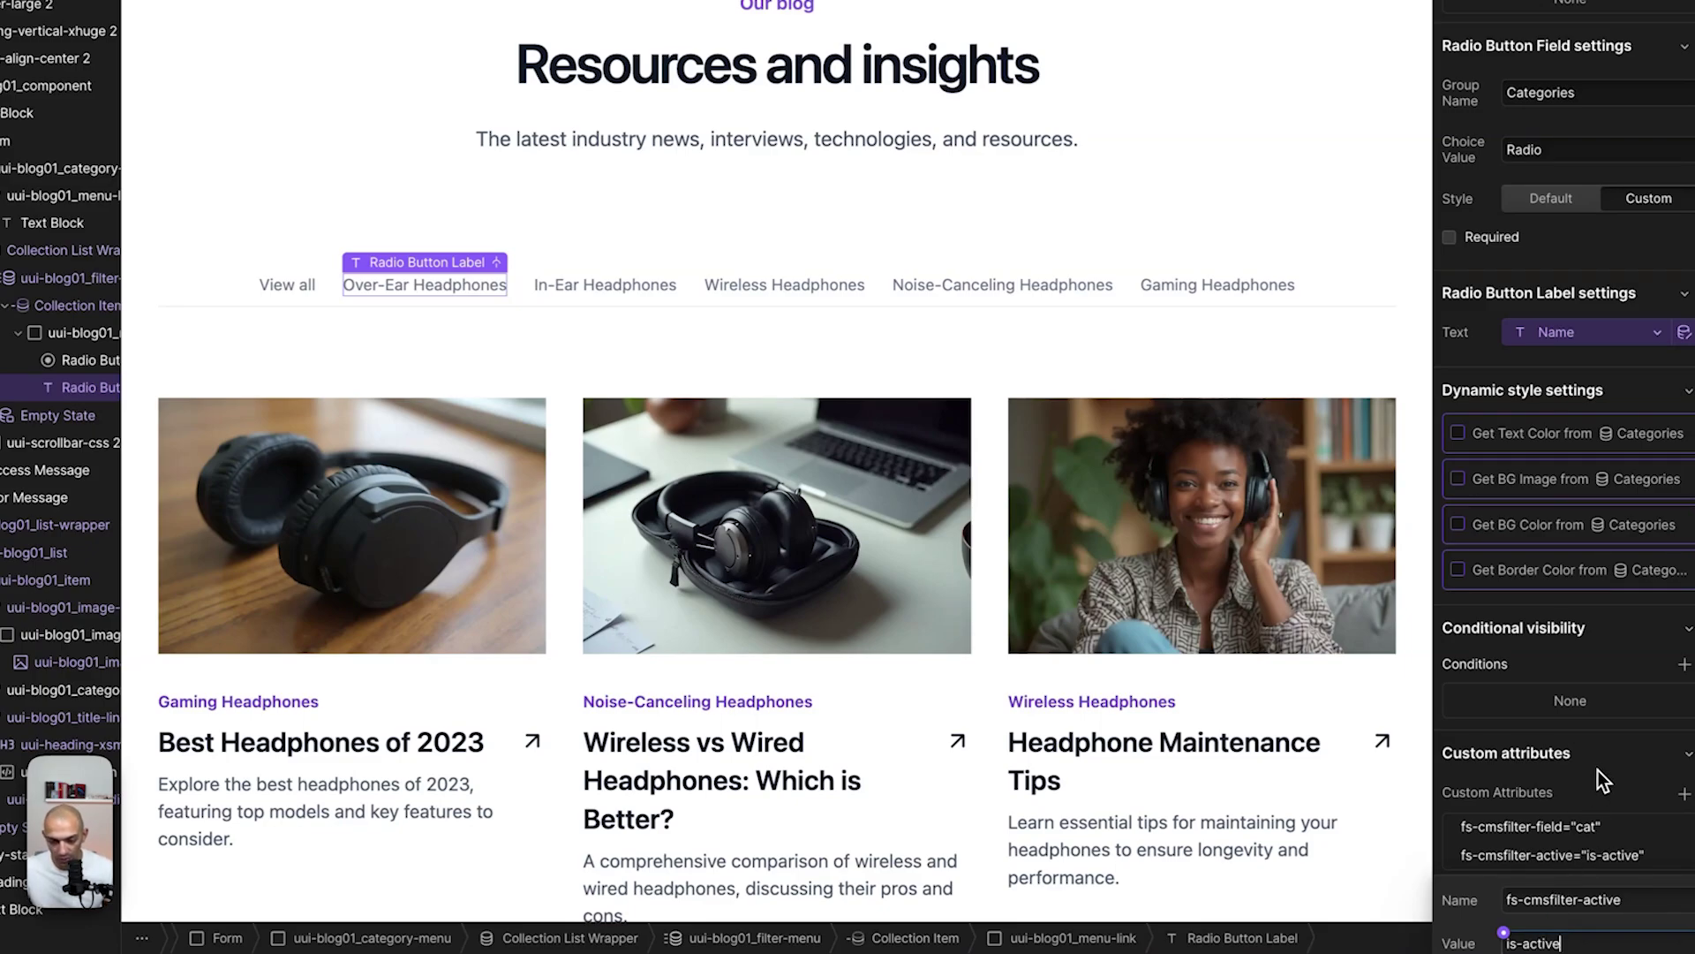
pyautogui.press('Return')
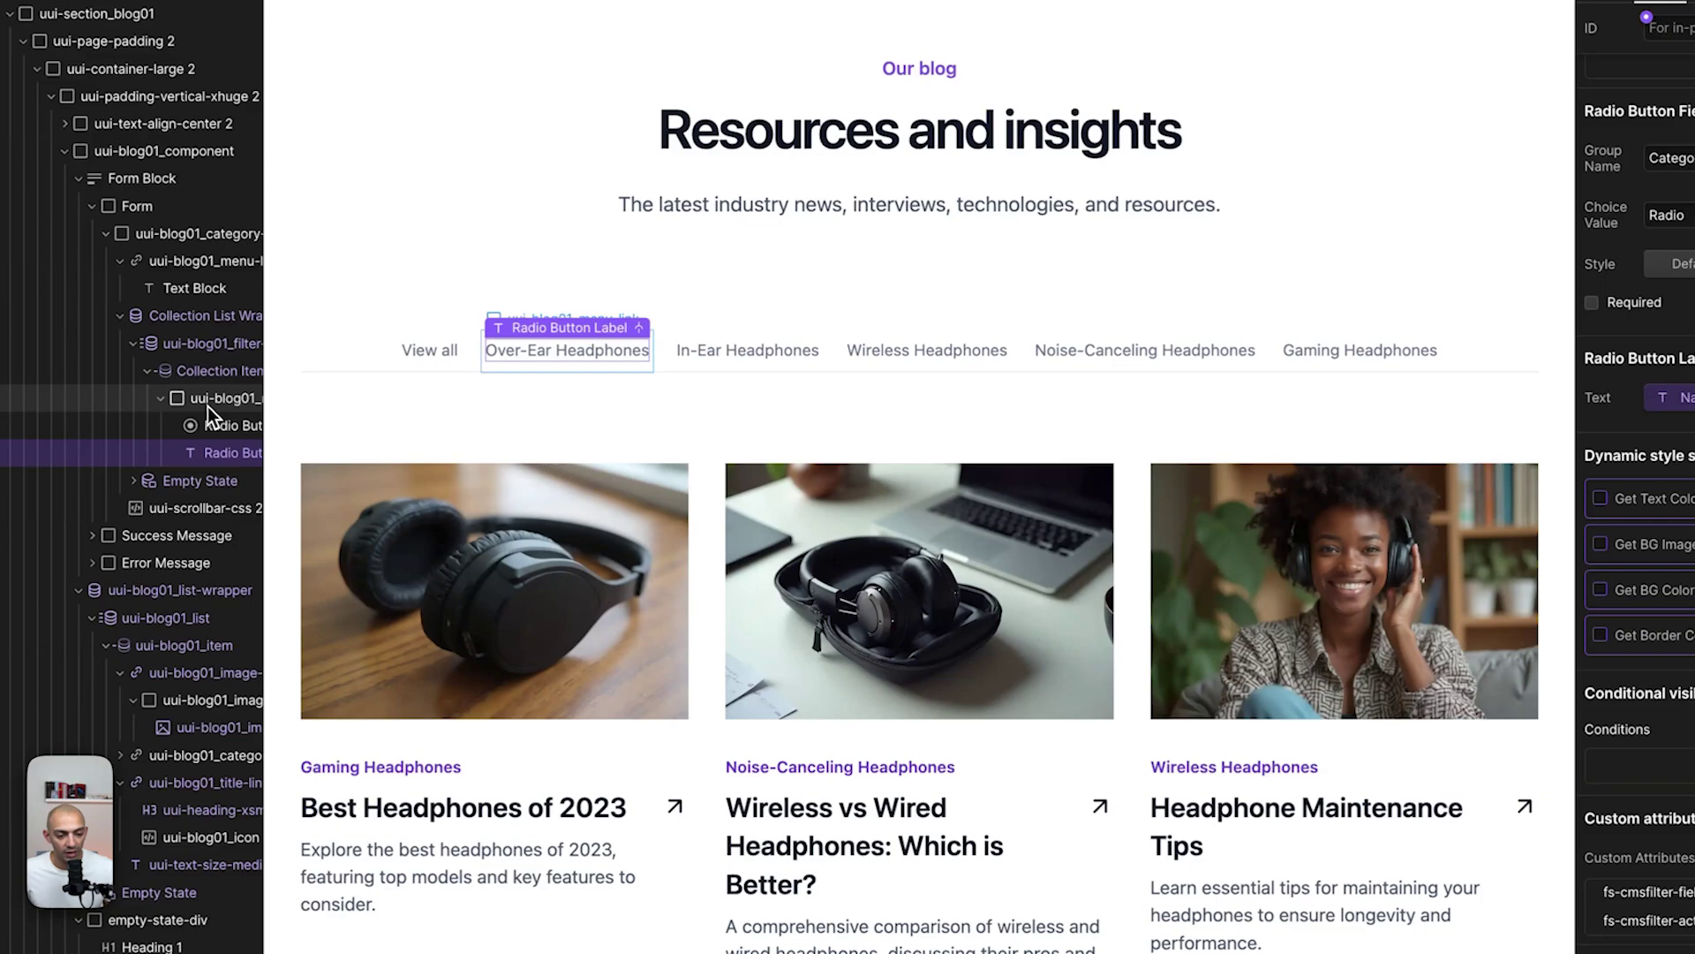
# Preview the existing is-active combo class on the radio button's uui-blog01_menu-link element and remove it again.
pyautogui.click(217, 406)
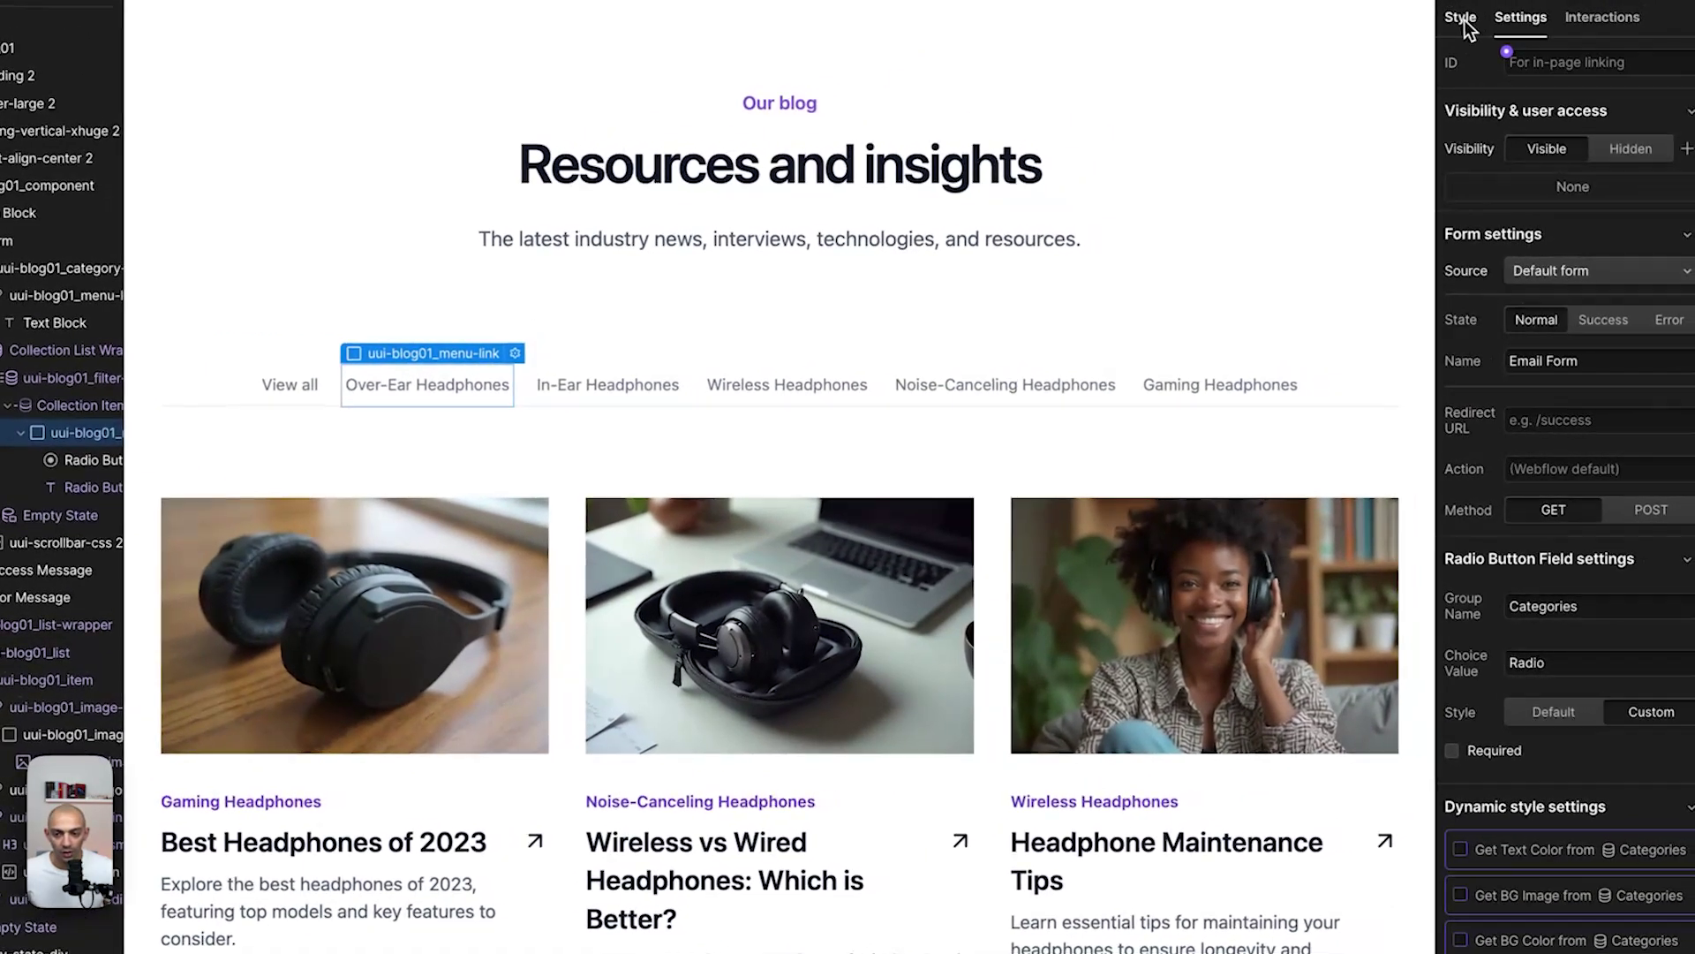
pyautogui.click(1461, 17)
pyautogui.click(1642, 99)
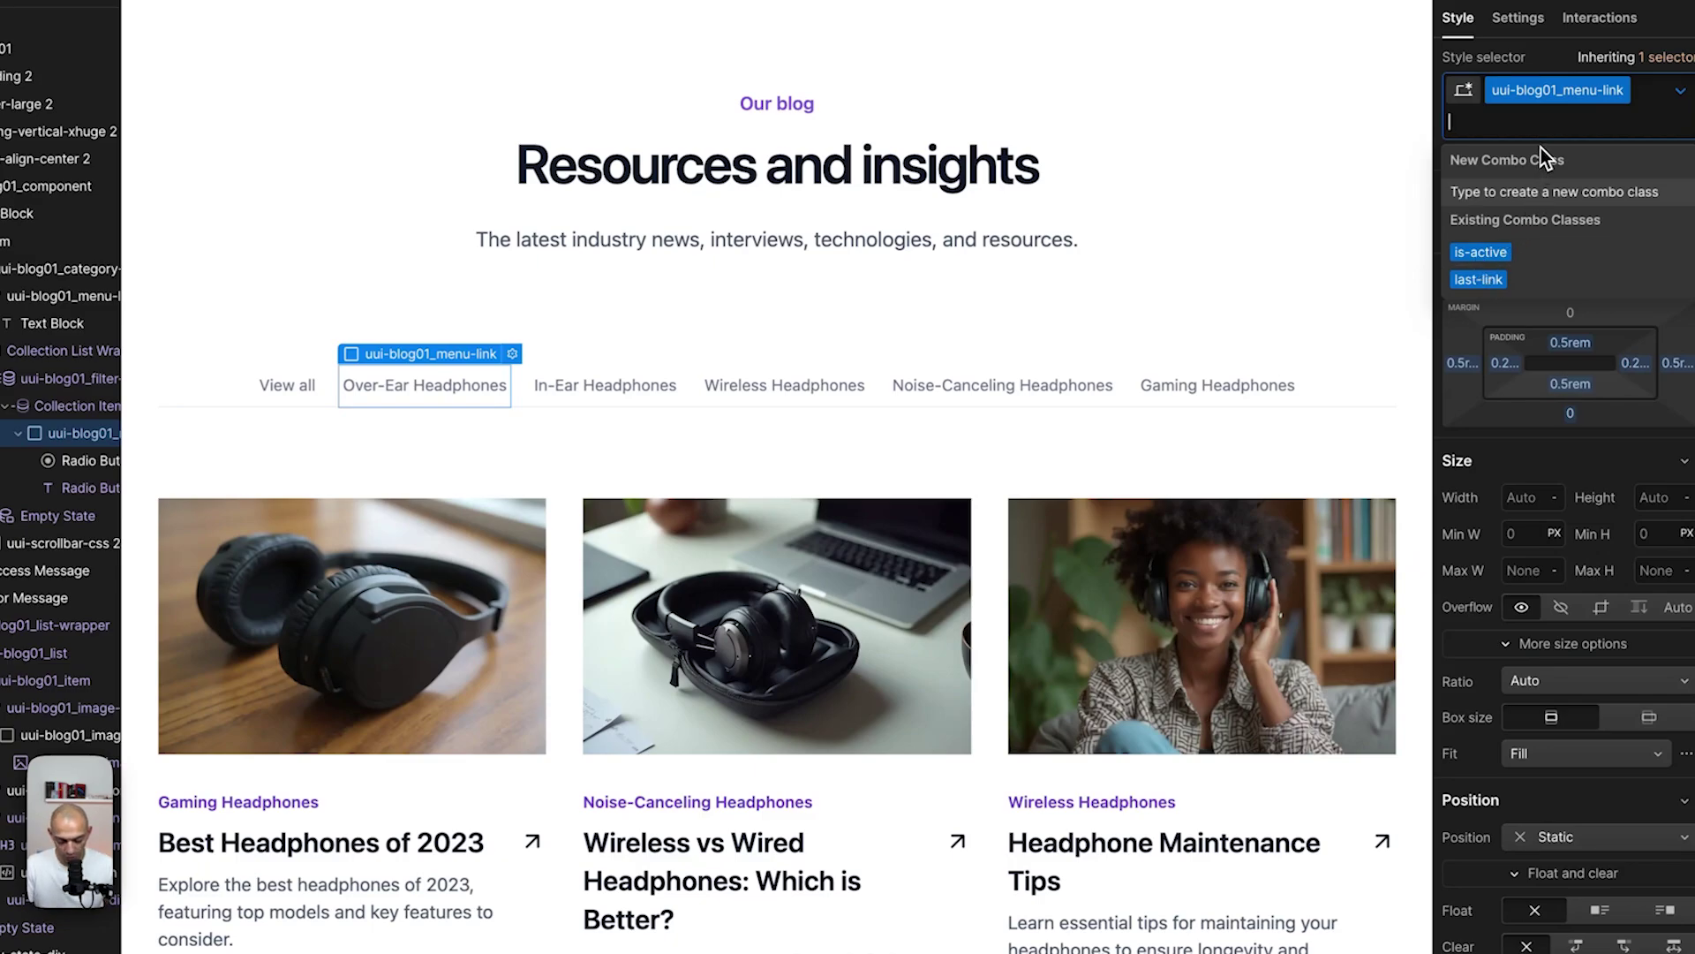
pyautogui.write('is-active')
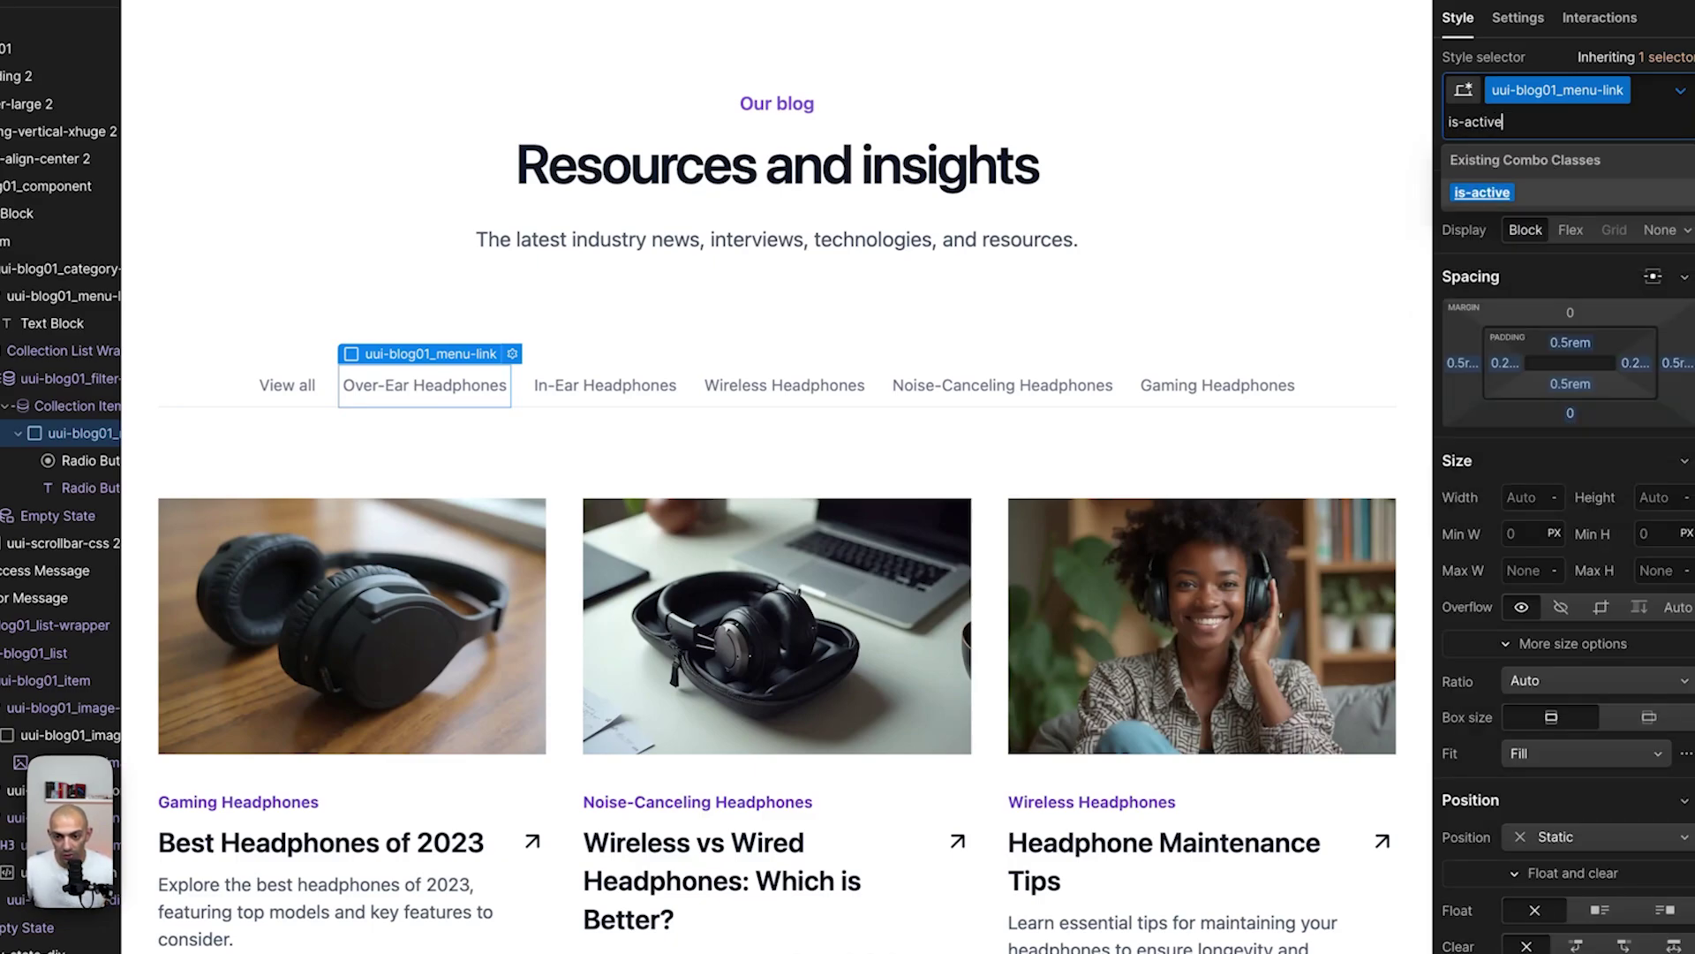
pyautogui.press('Return')
pyautogui.scroll(-6, 1498, 381)
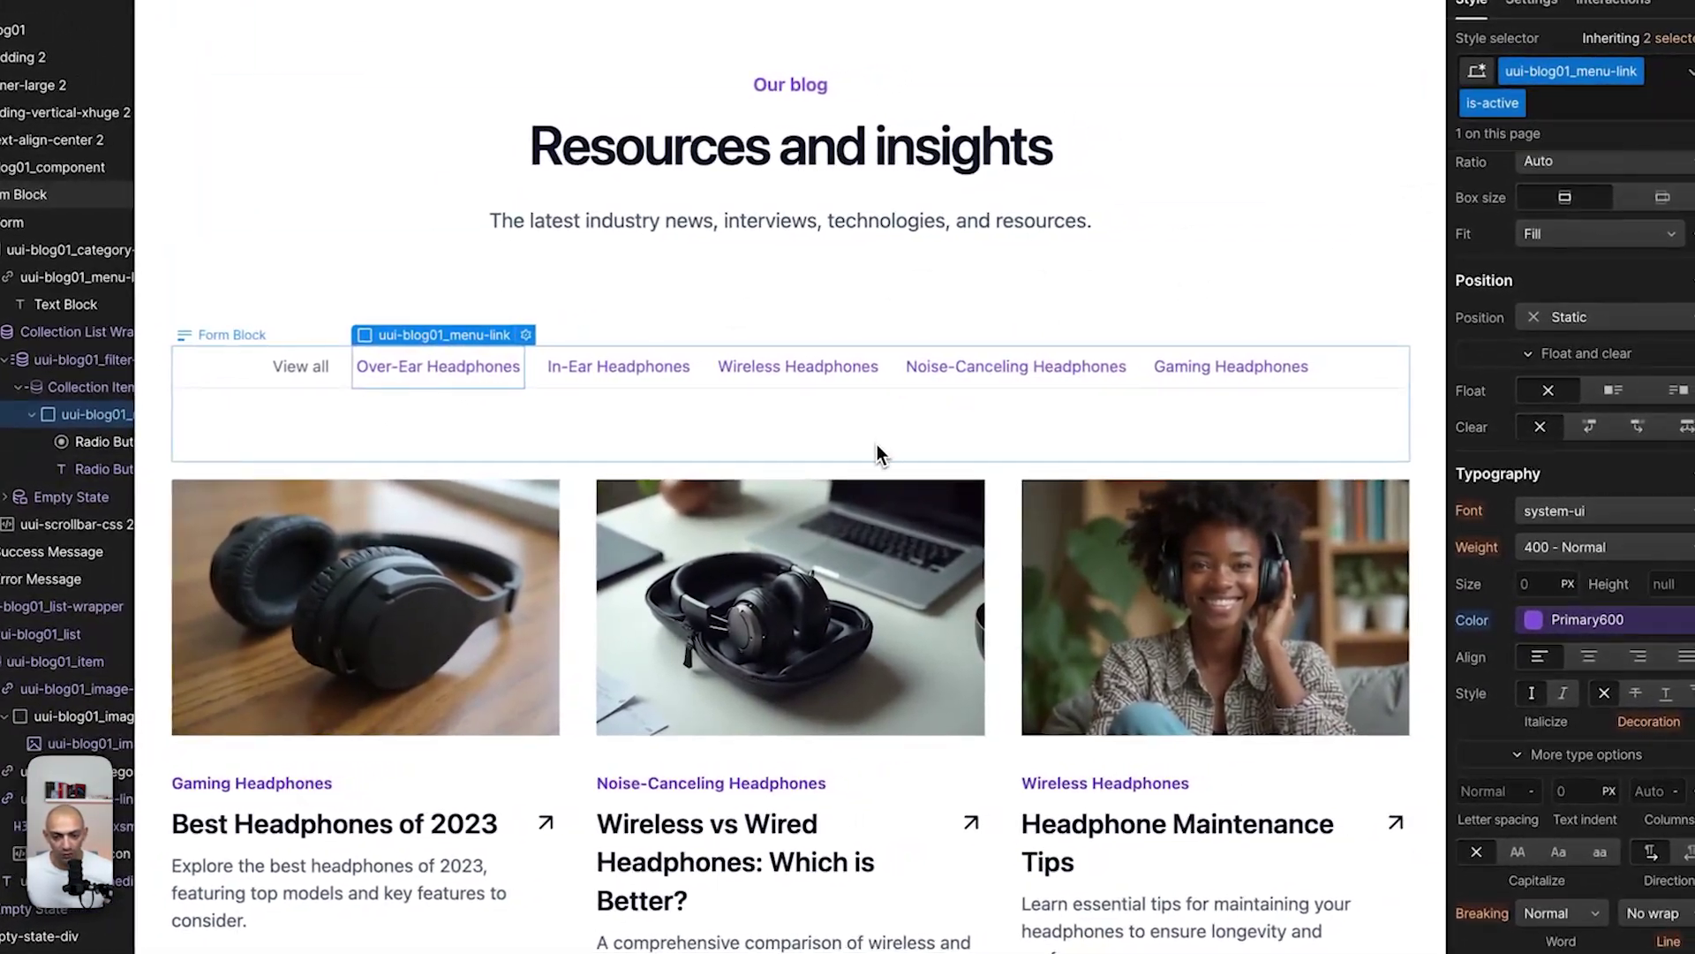
pyautogui.press('BackSpace')
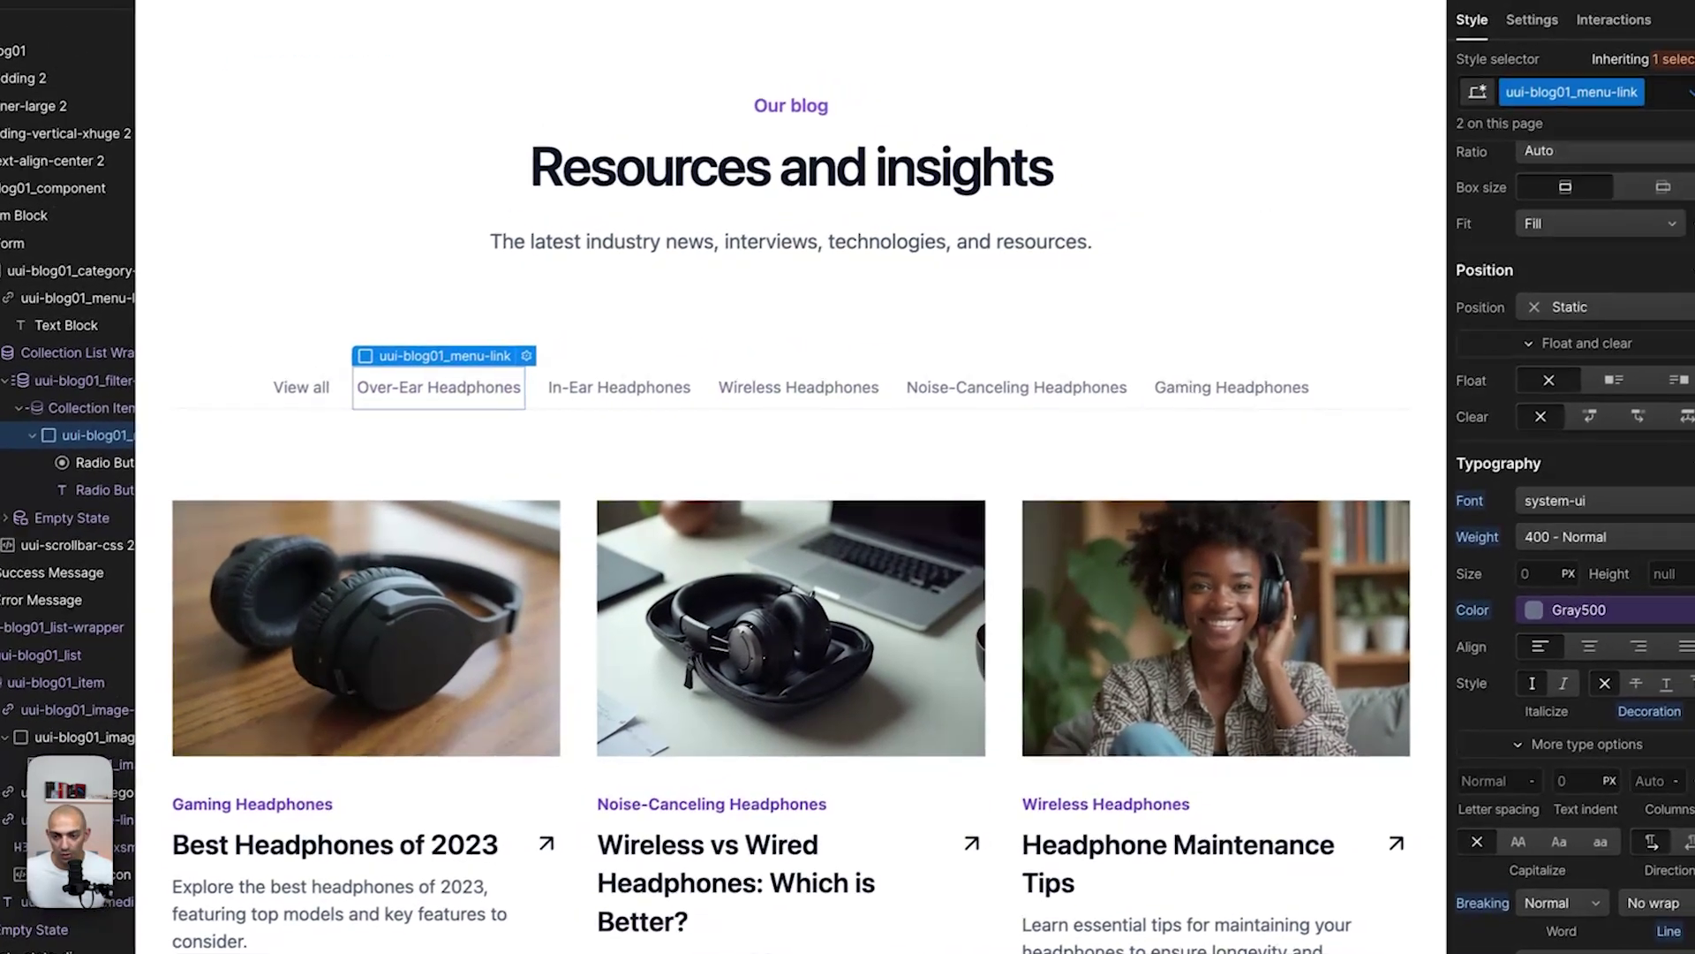
# Examine the text color and bottom border styling of the uui-blog01_menu-link element's Hover state.
pyautogui.click(1682, 78)
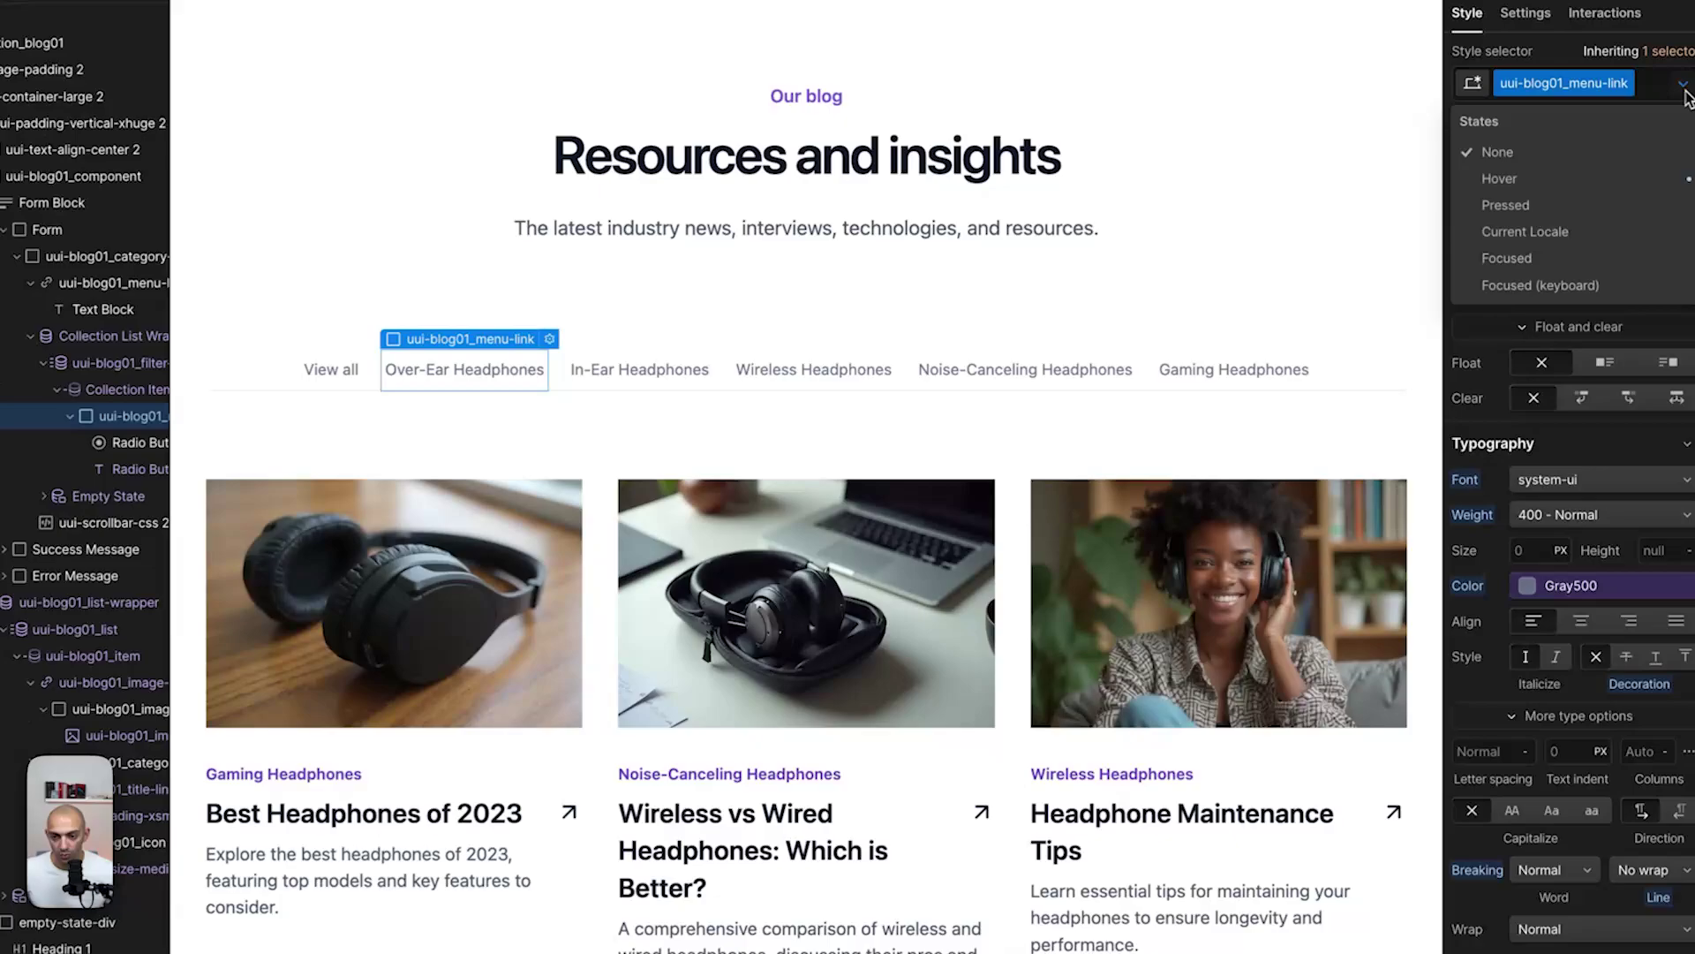
pyautogui.click(1545, 174)
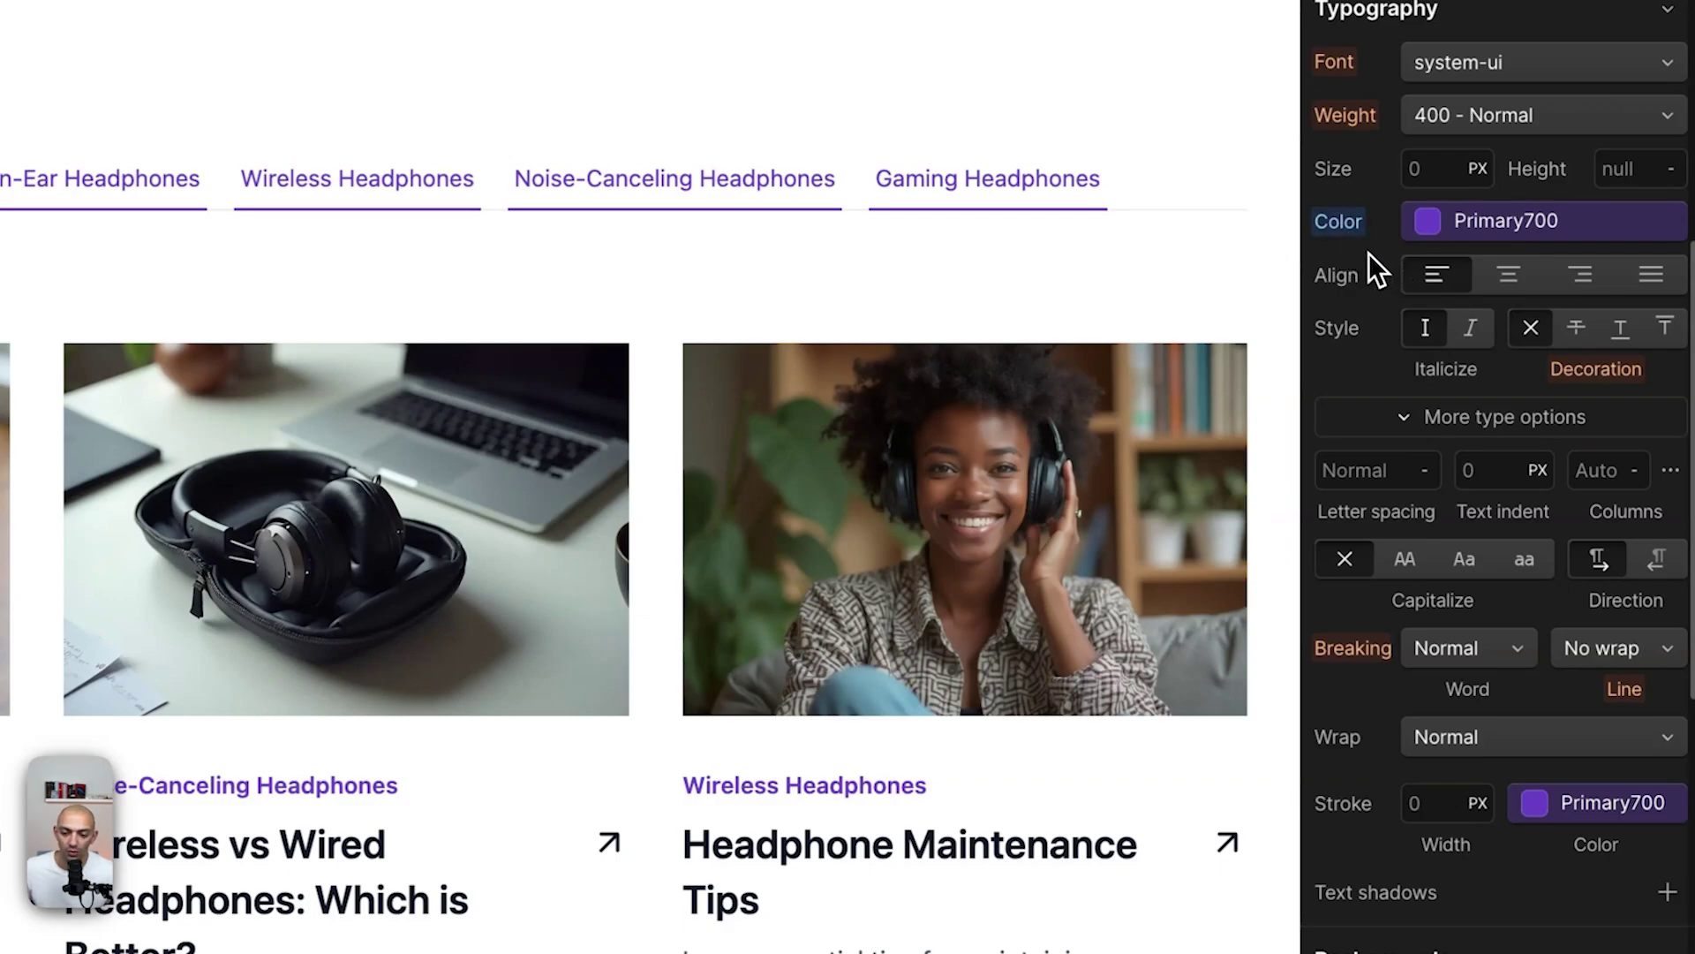
pyautogui.scroll(-10, 1359, 253)
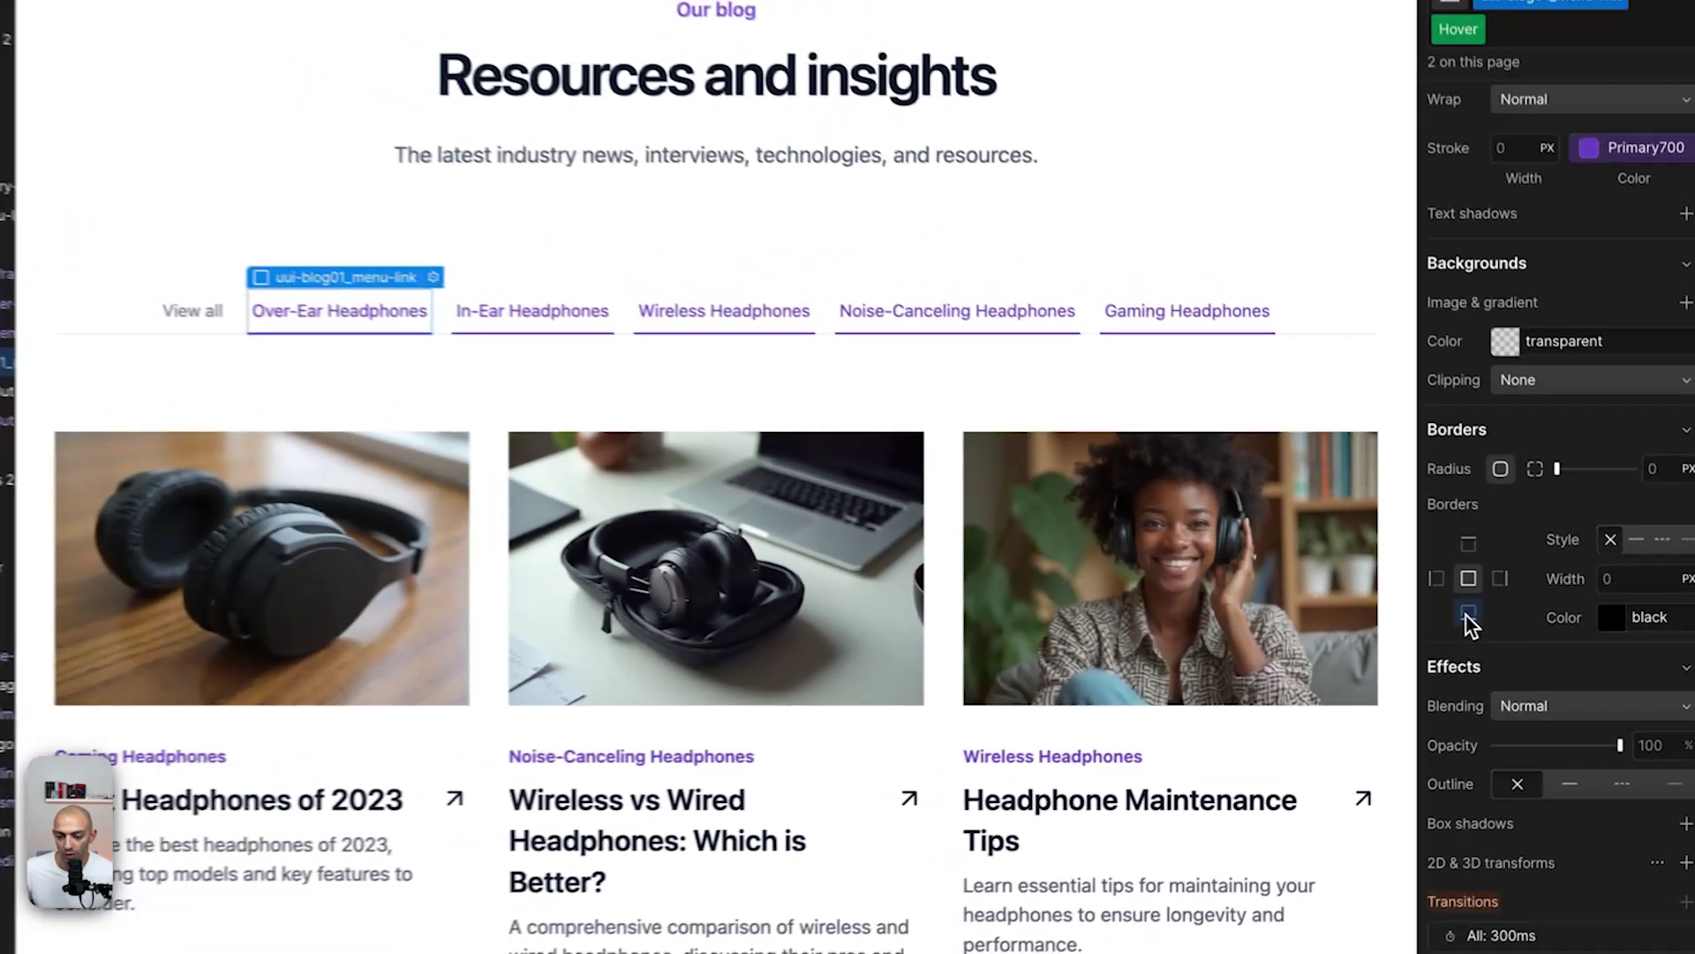
pyautogui.click(1371, 589)
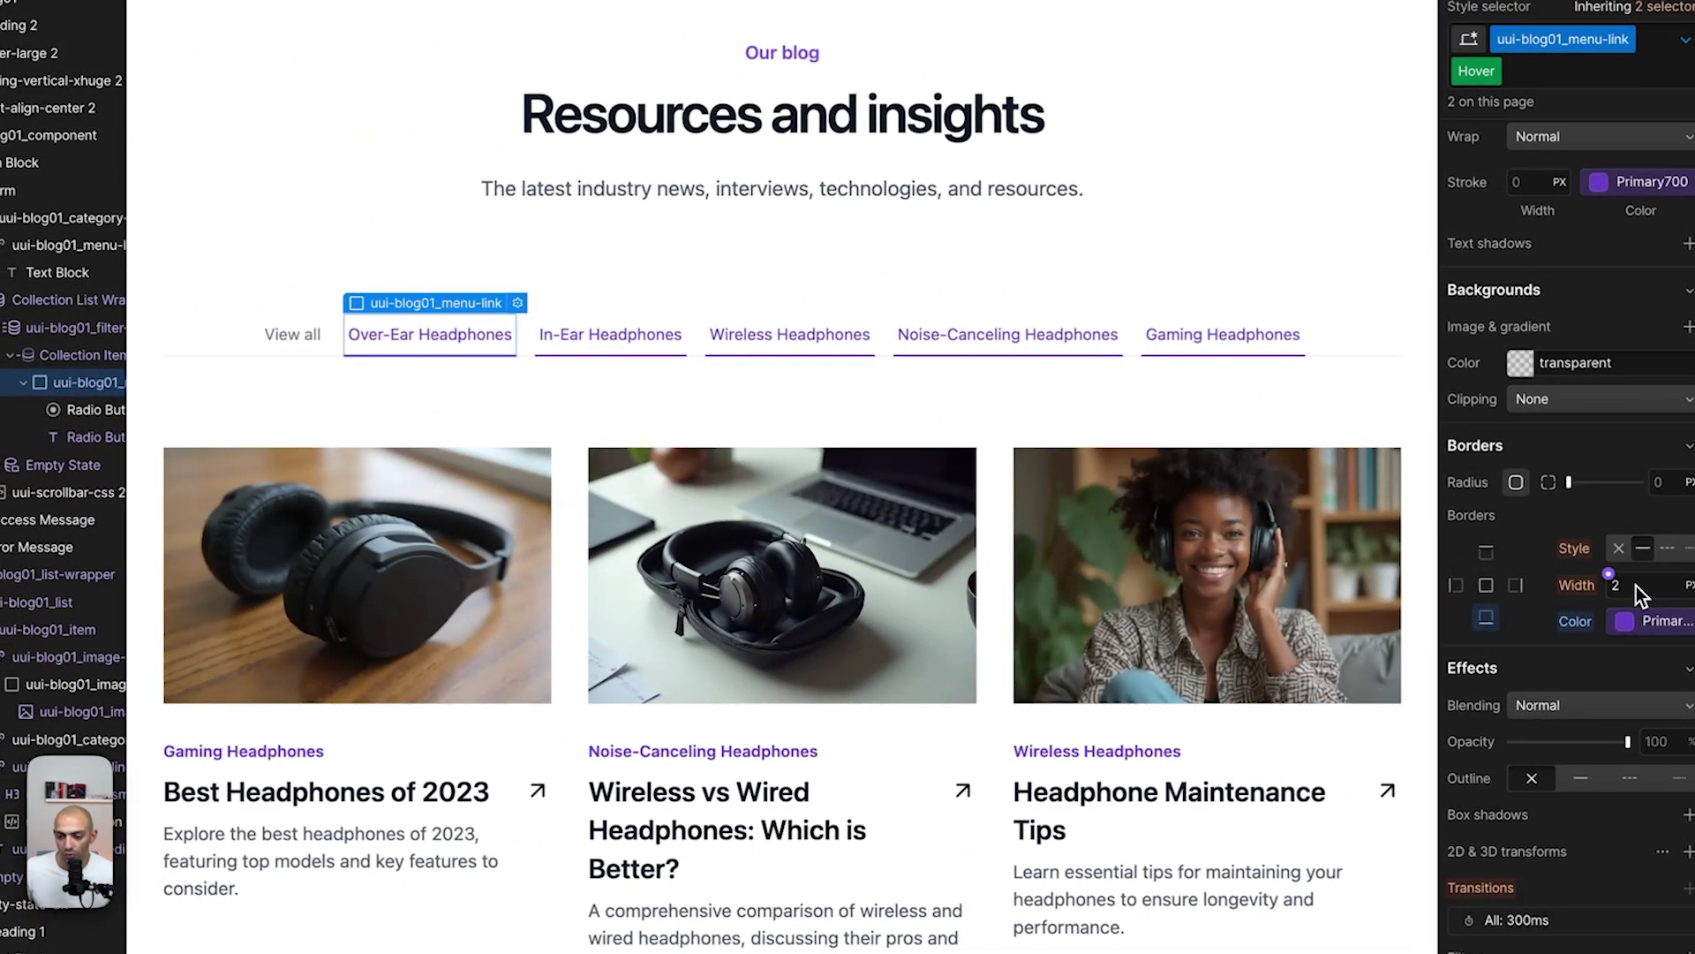
pyautogui.click(593, 336)
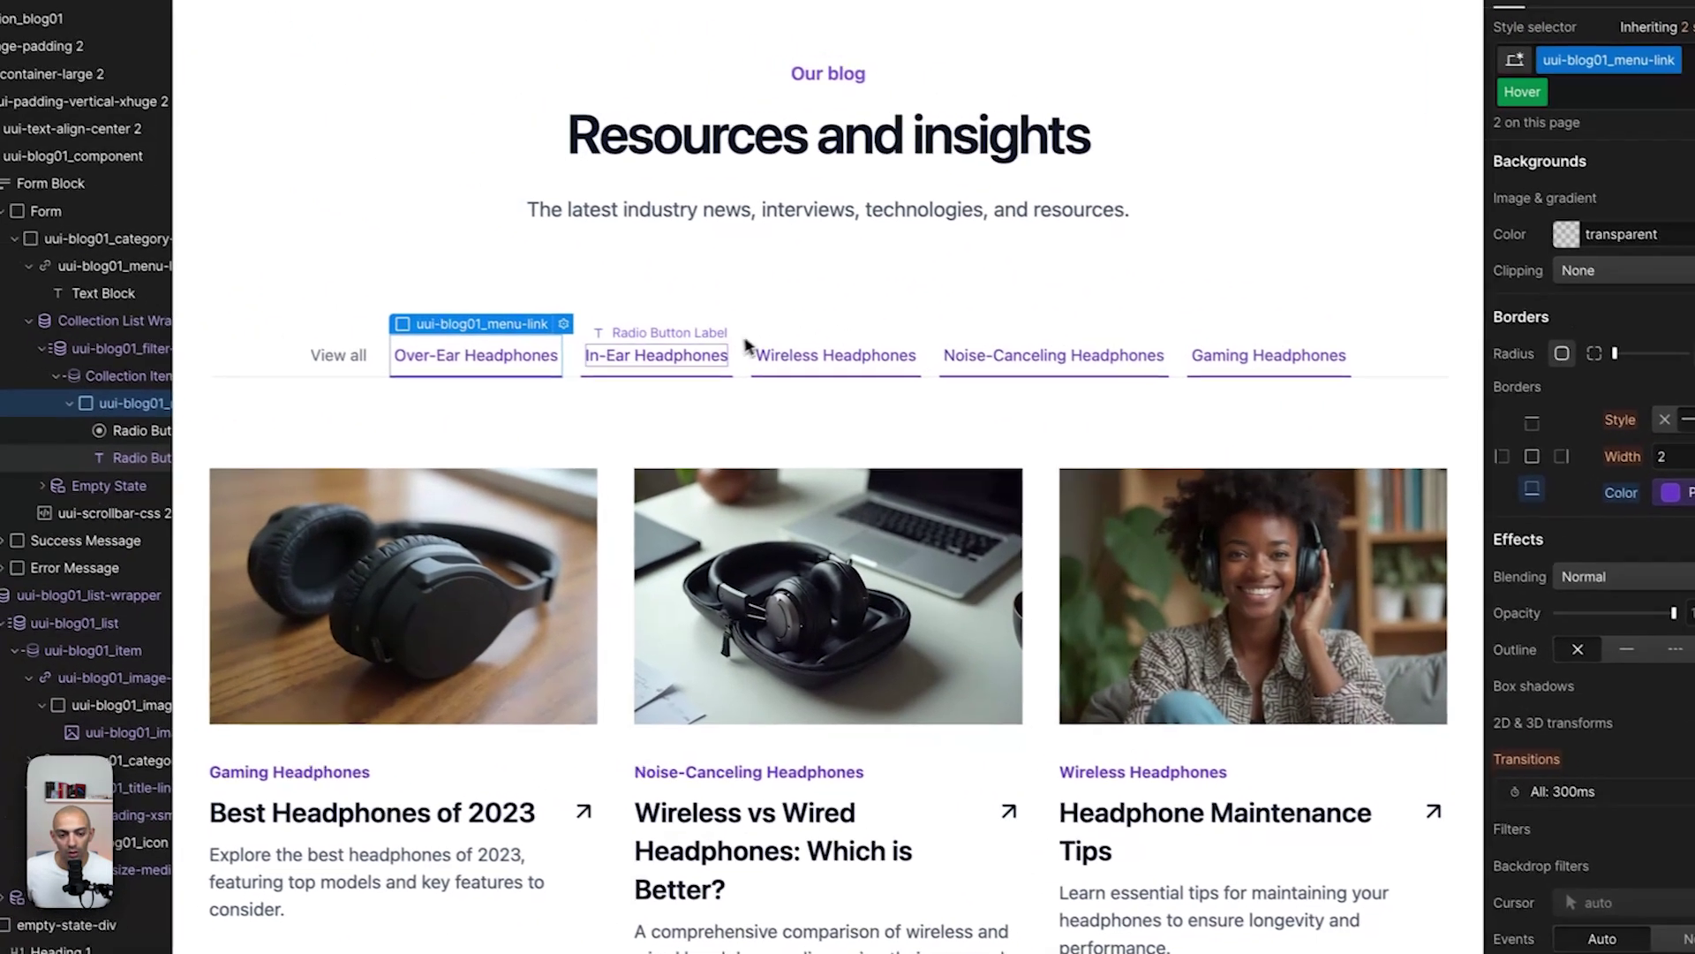
pyautogui.click(452, 385)
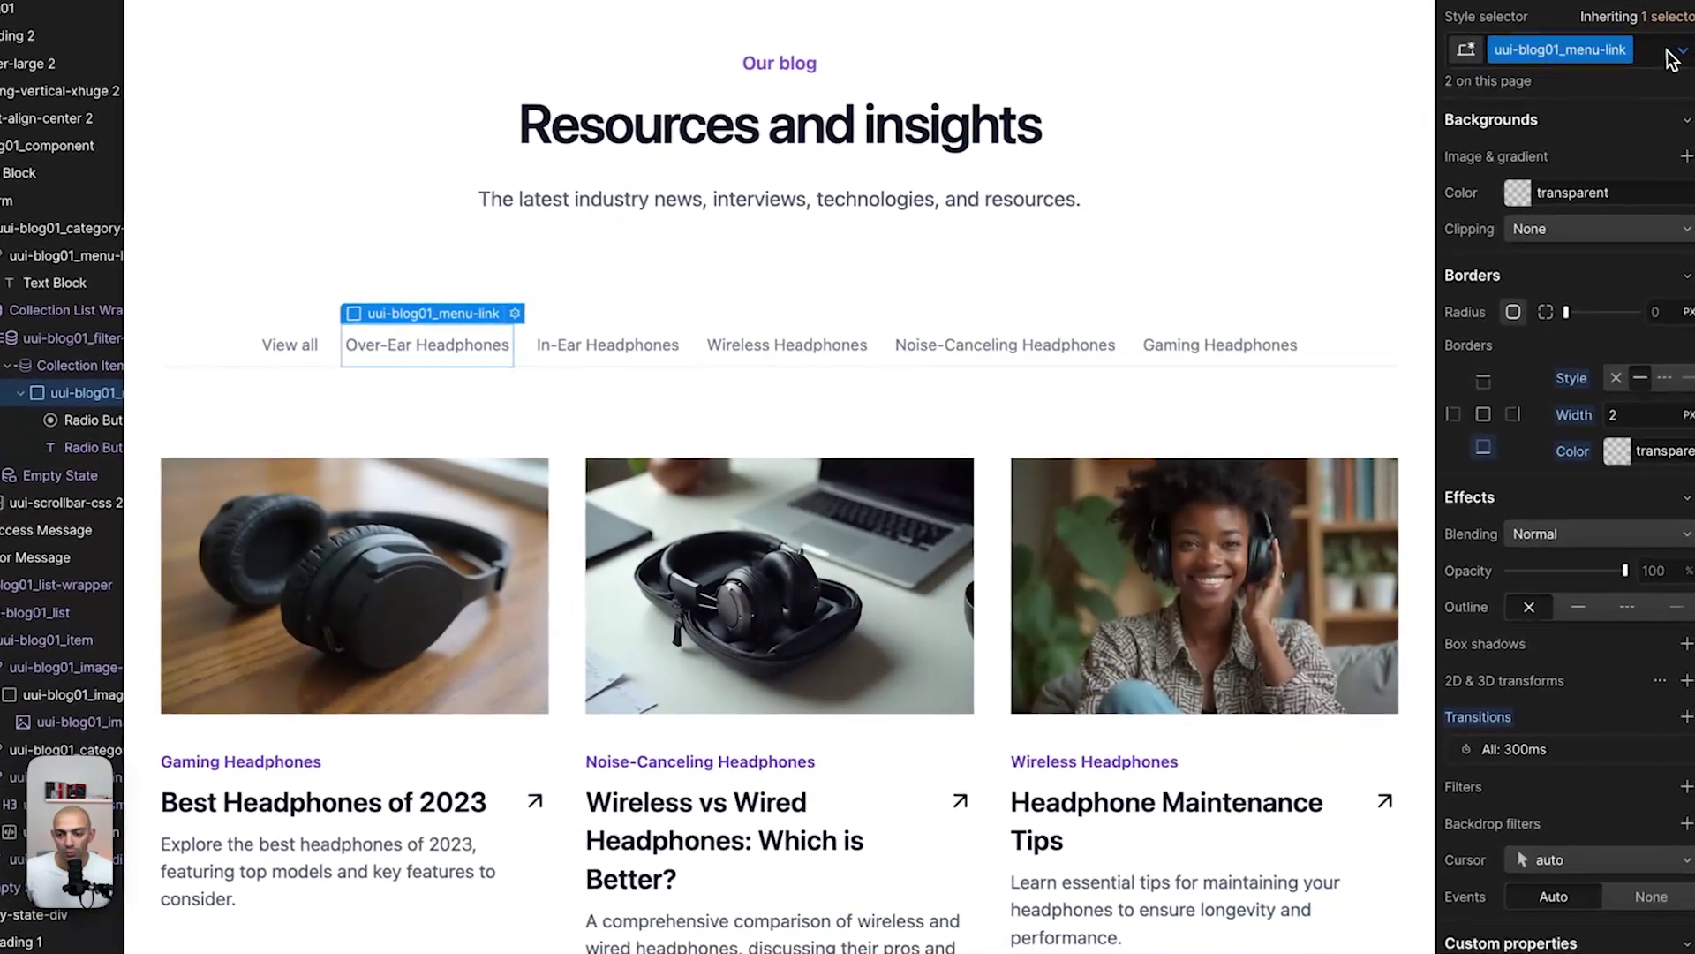
# Apply the is-active combo class to the uui-blog01_menu-link element and set its bottom border color to the Primary700 variable.
pyautogui.click(1672, 58)
pyautogui.click(1476, 181)
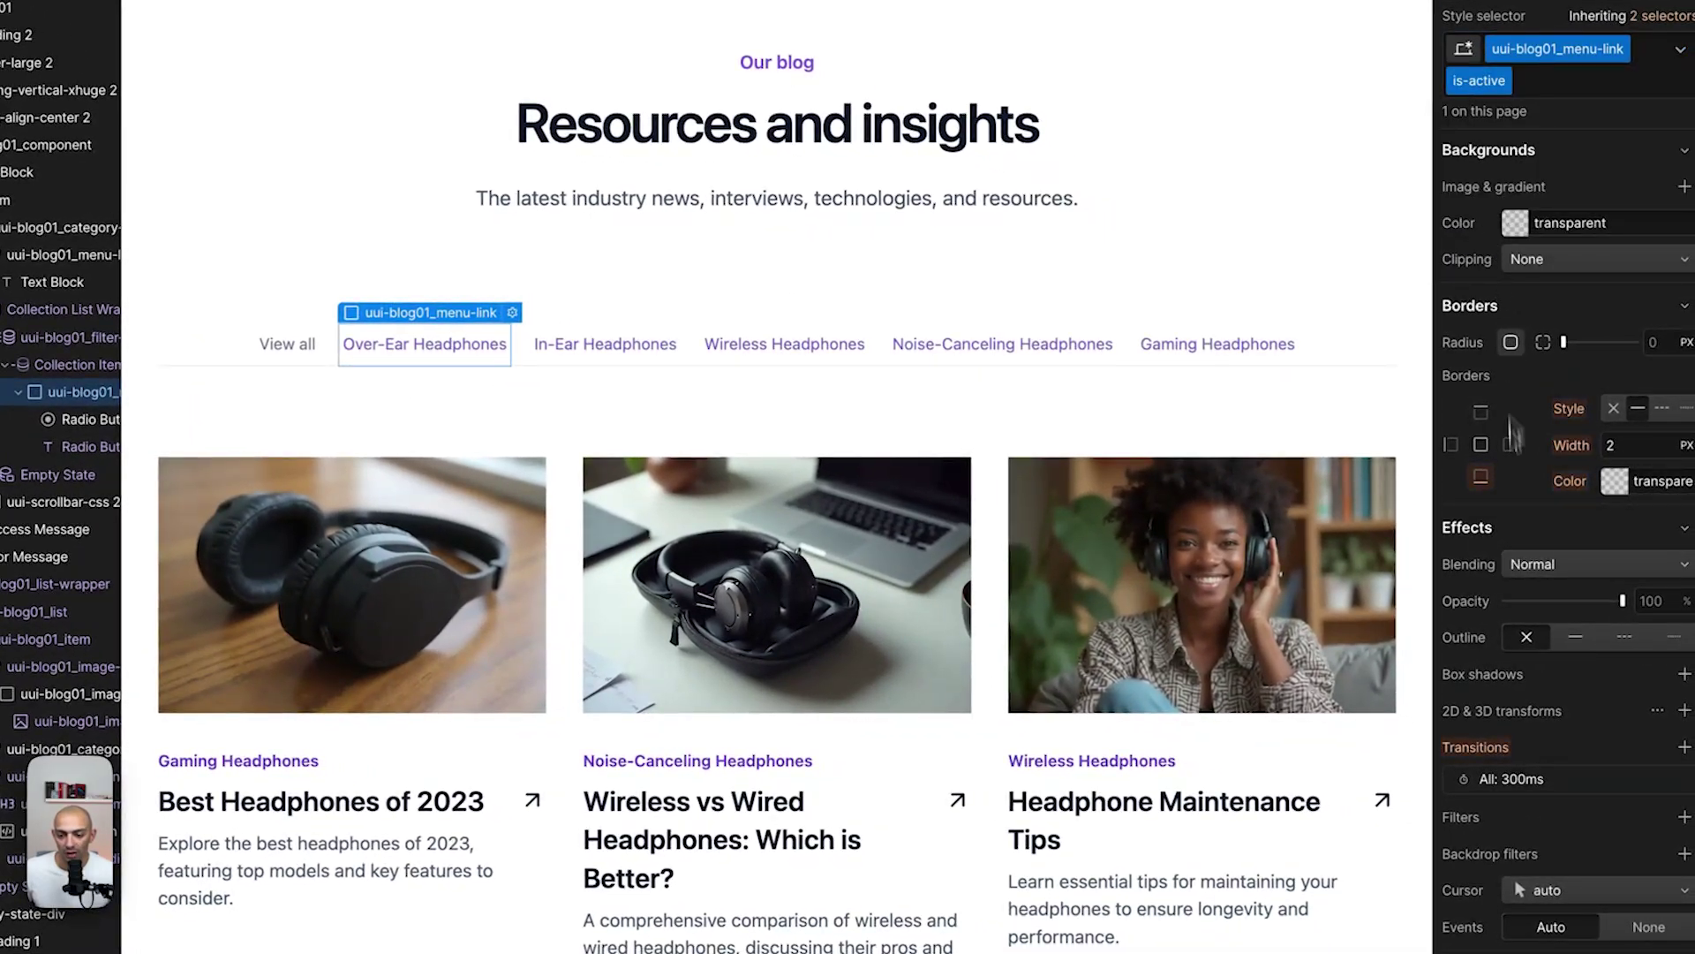
pyautogui.click(1616, 483)
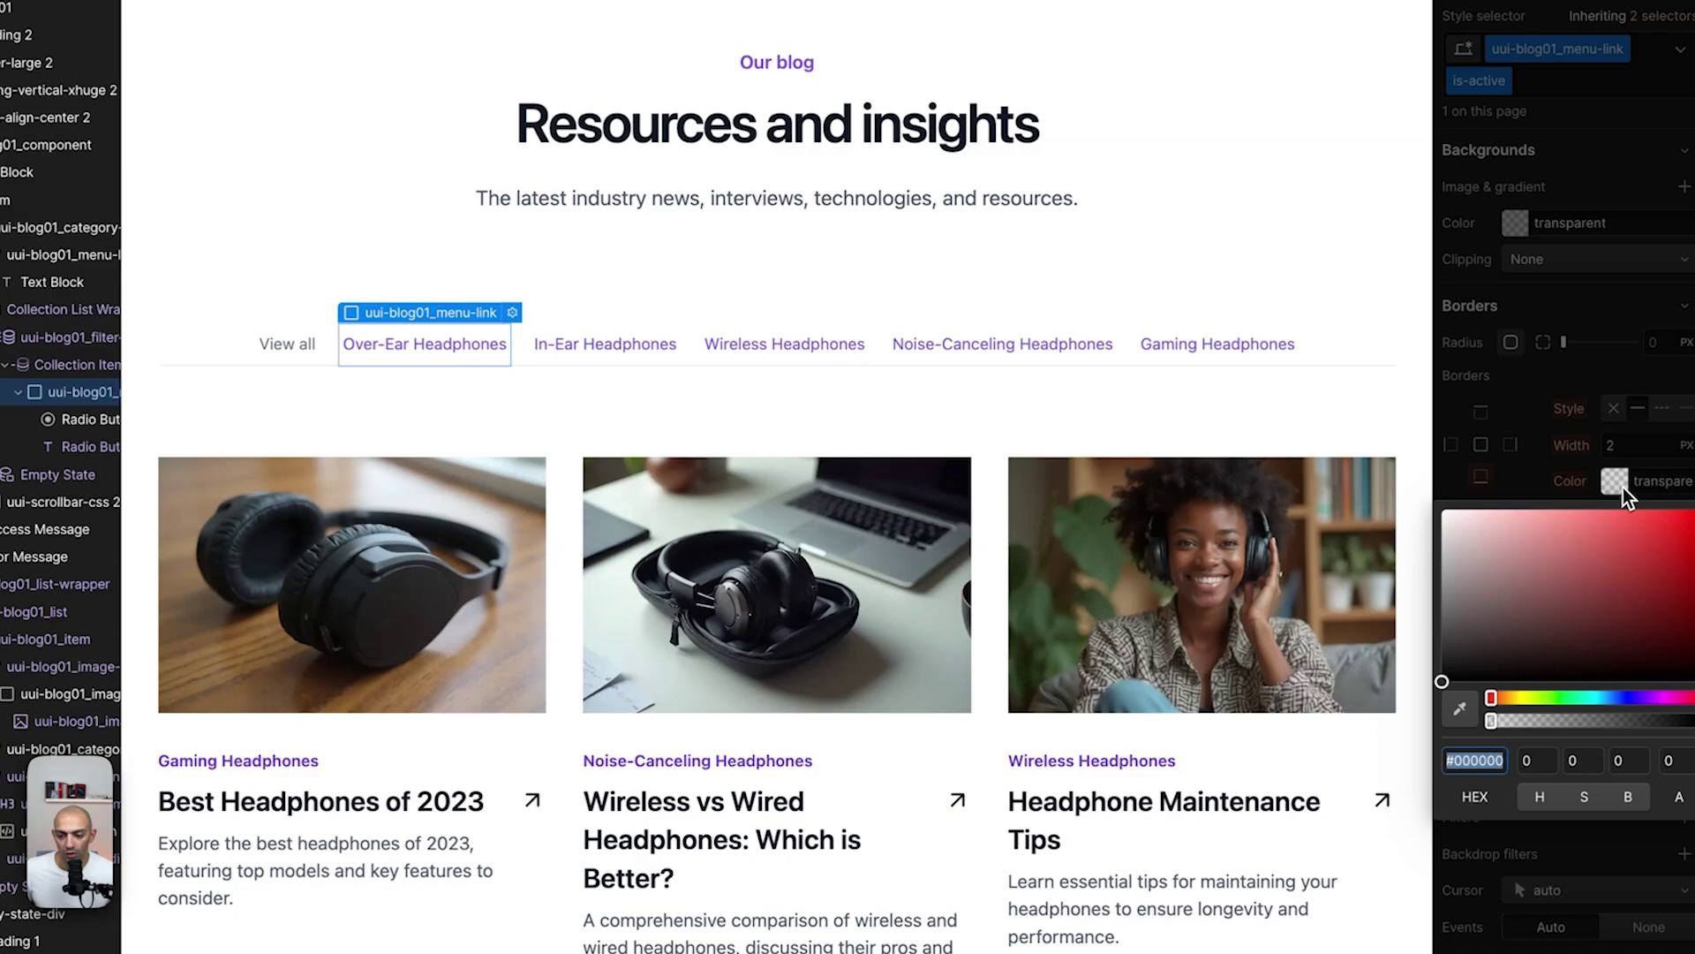
pyautogui.click(1606, 477)
pyautogui.click(1603, 479)
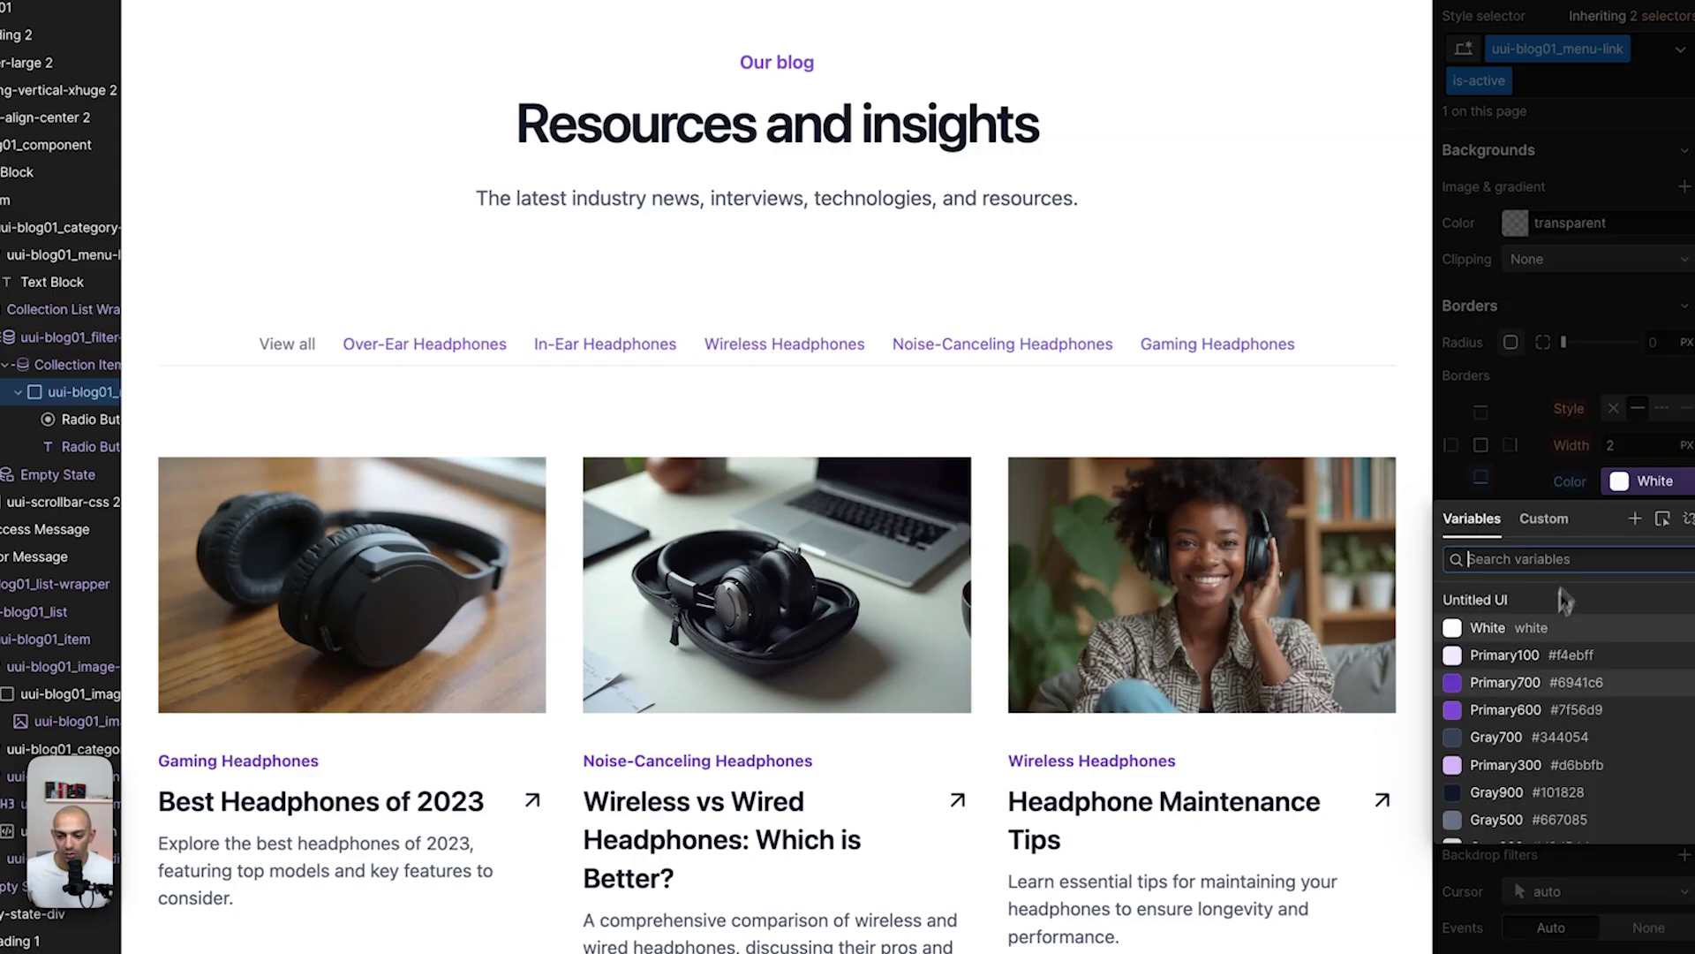
pyautogui.click(1522, 683)
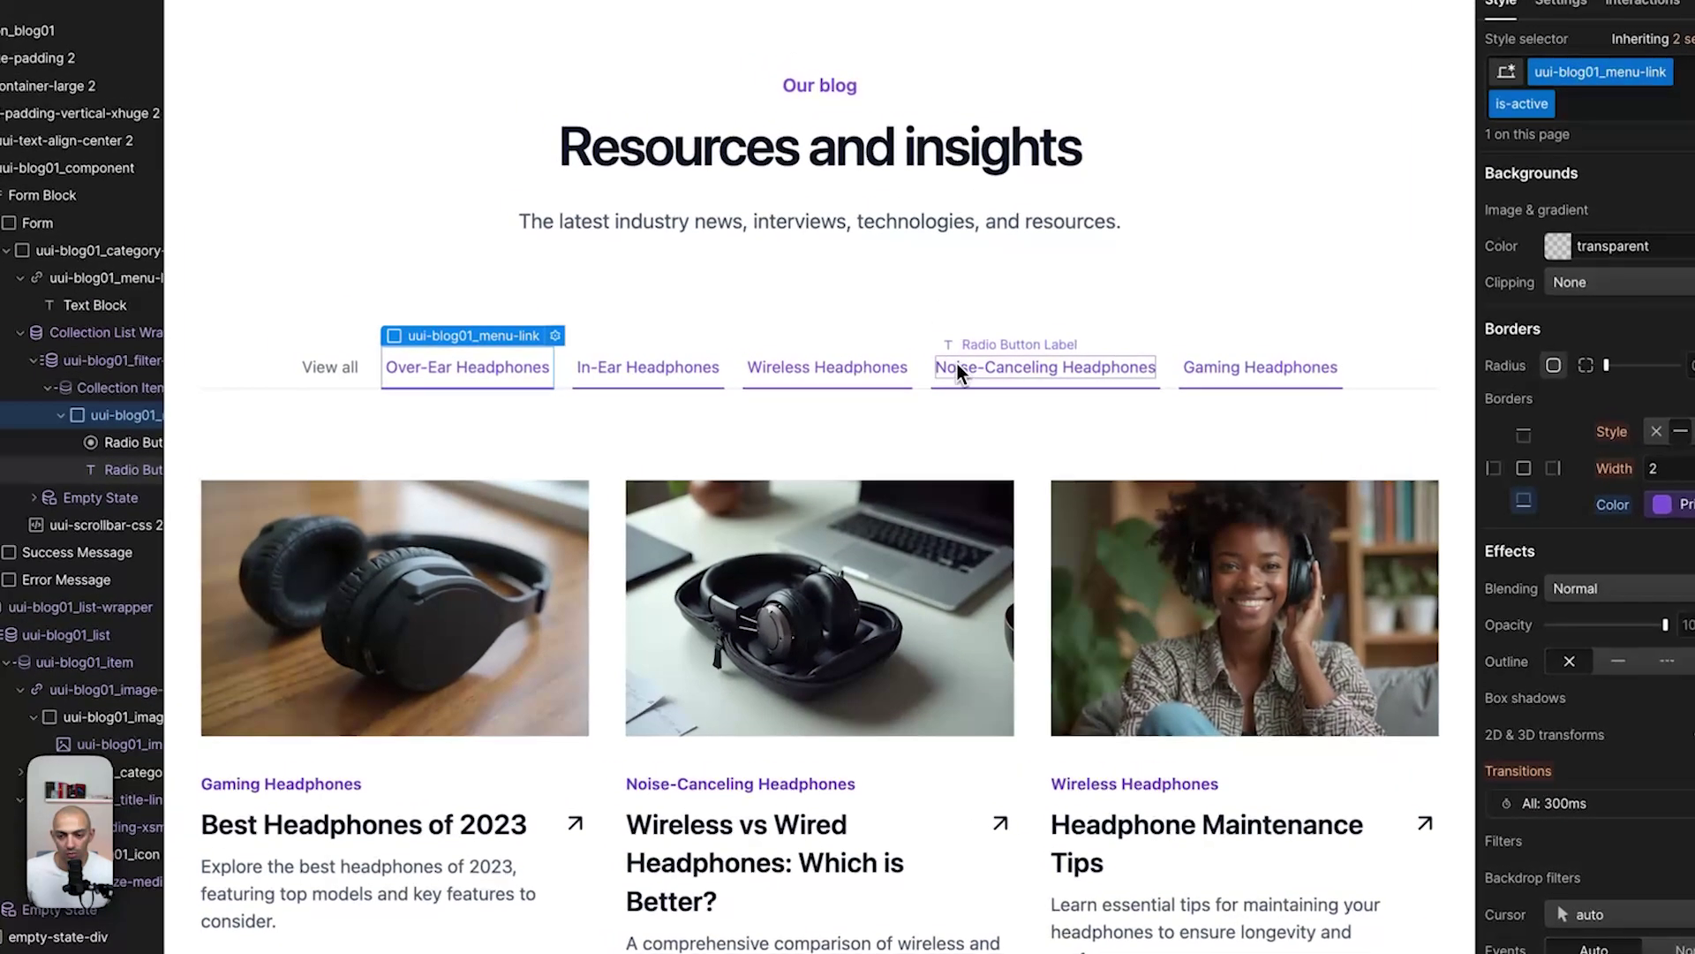
pyautogui.click(590, 371)
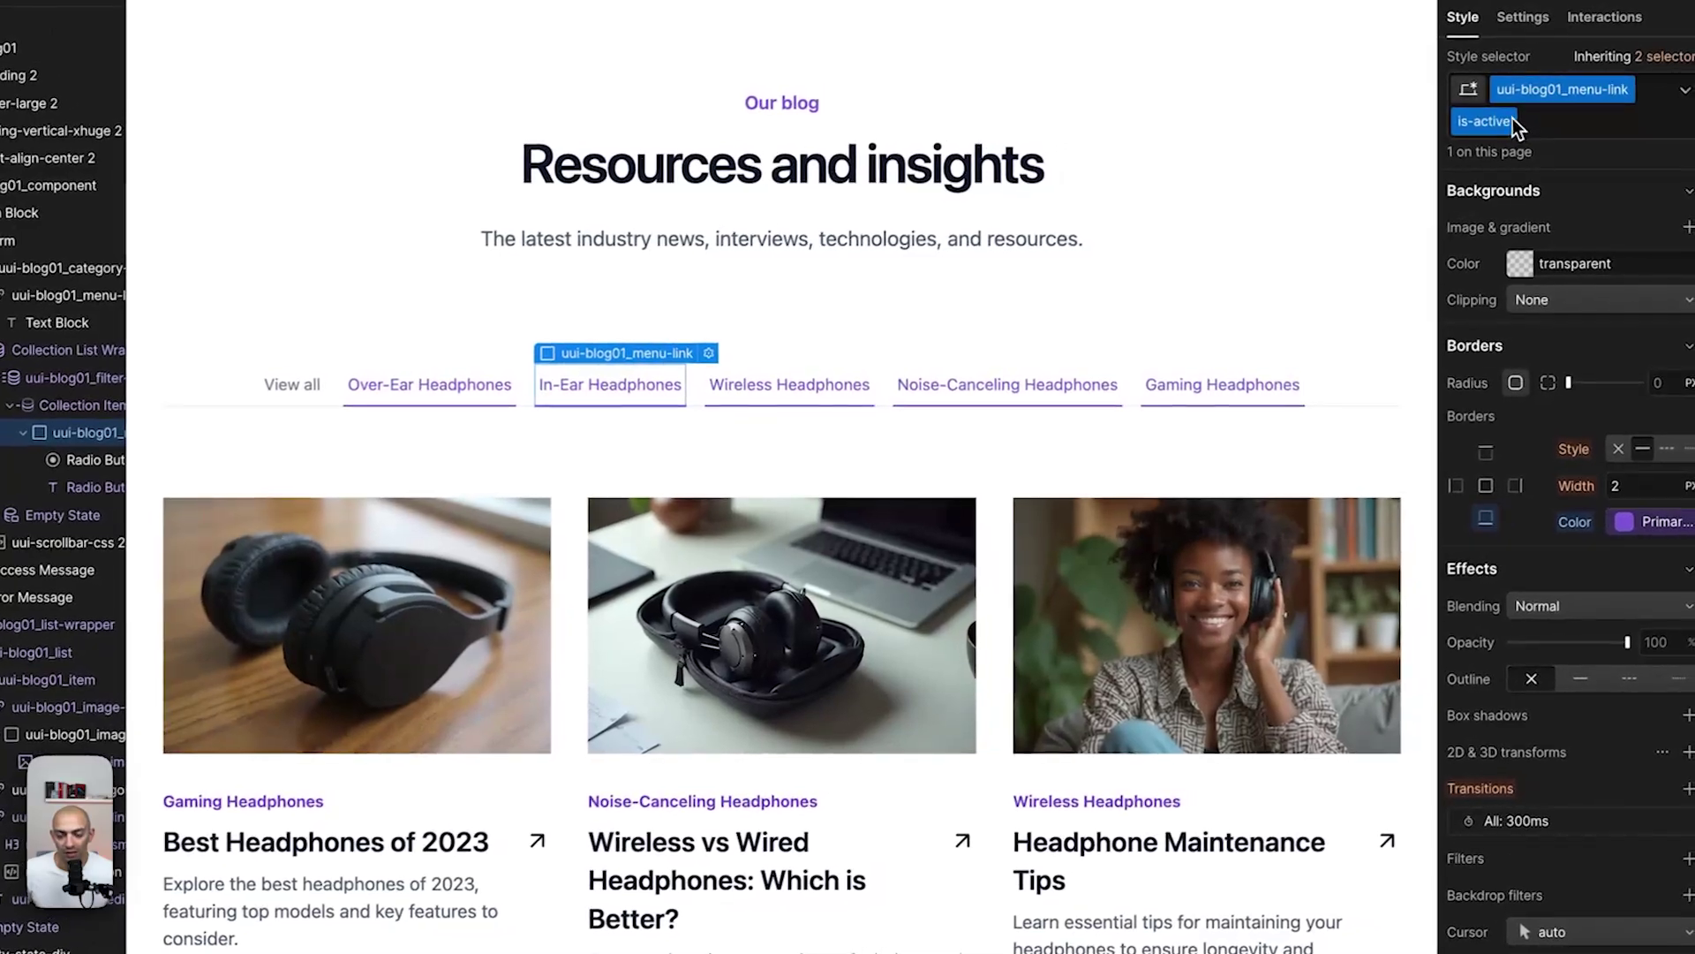
# Remove the is-active combo class from the category filter's uui-blog01_menu-link element and publish the site.
pyautogui.click(1572, 103)
pyautogui.press('BackSpace')
pyautogui.click(1245, 294)
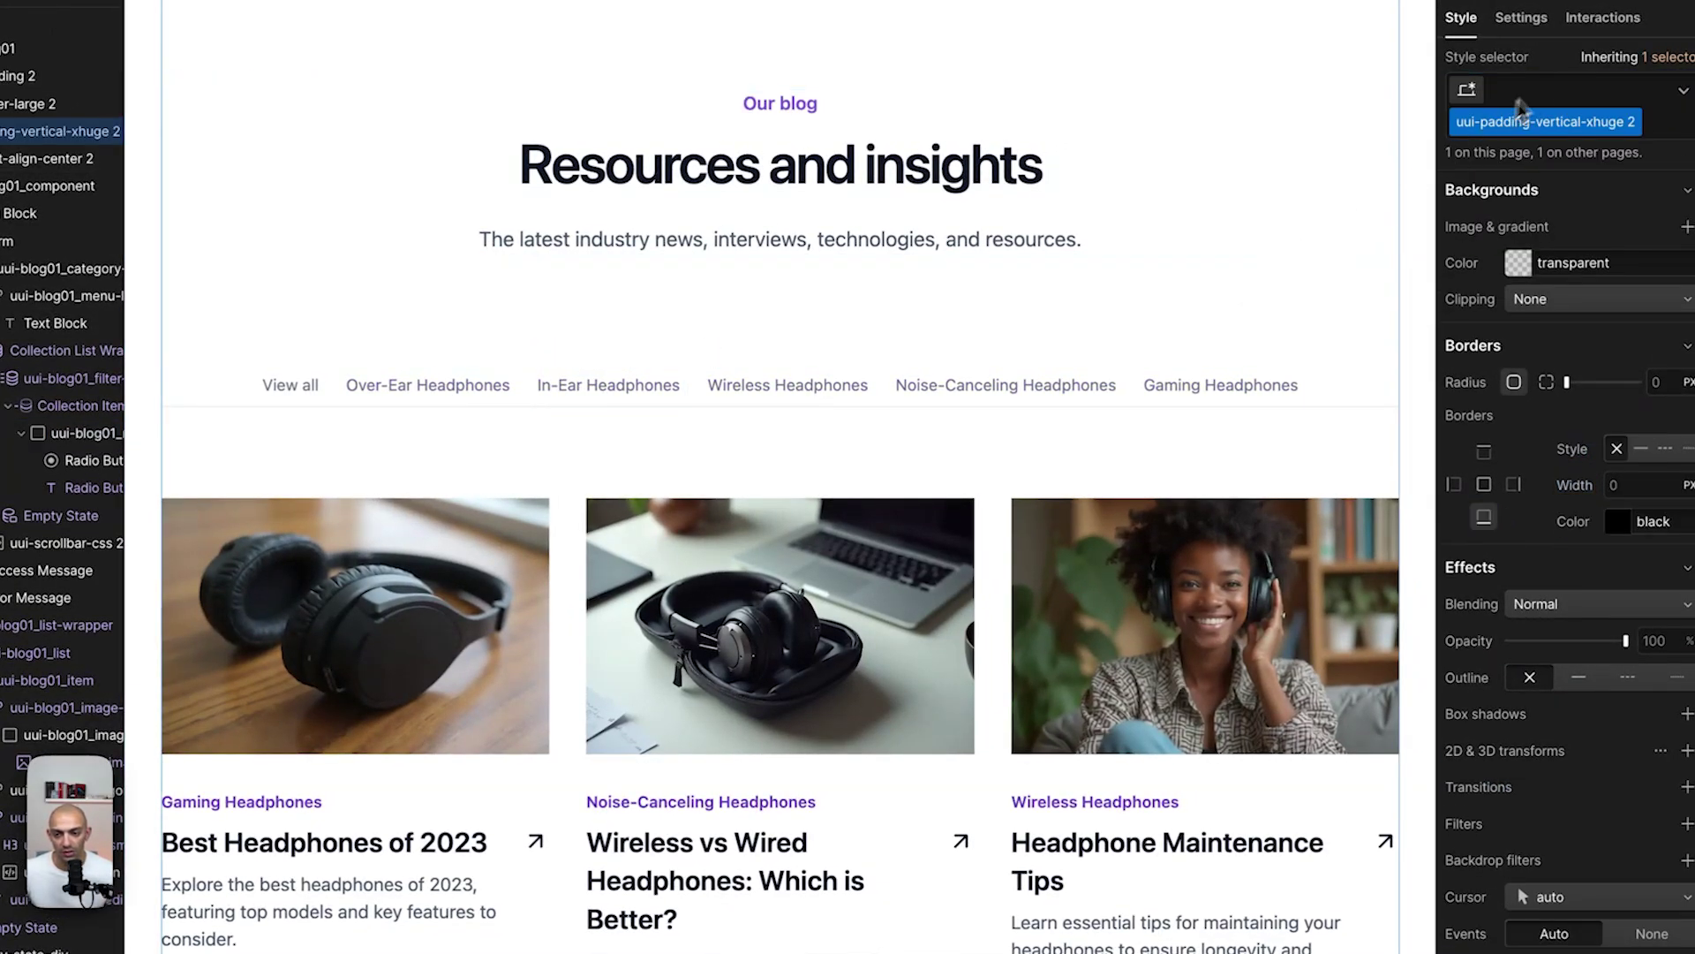
pyautogui.hotkey('shift', 'p')
pyautogui.click(1540, 306)
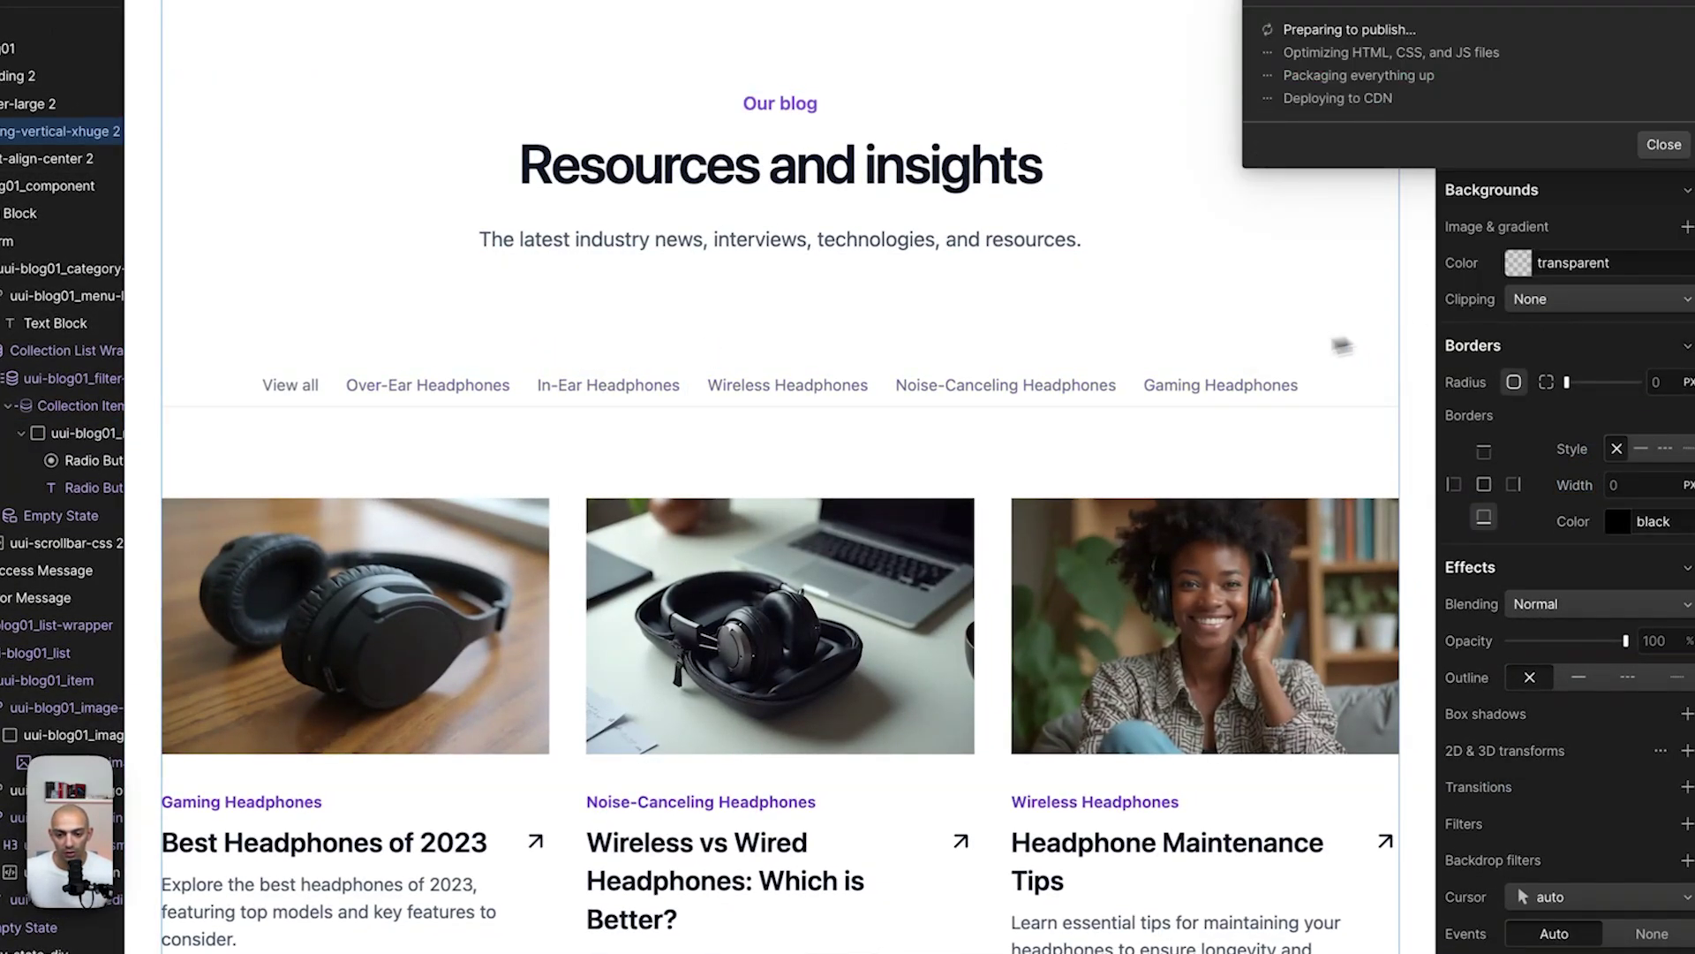
# Examine the combo classes available for the radio button's uui-blog01_menu-link element and the project's list of style selectors.
pyautogui.click(1159, 382)
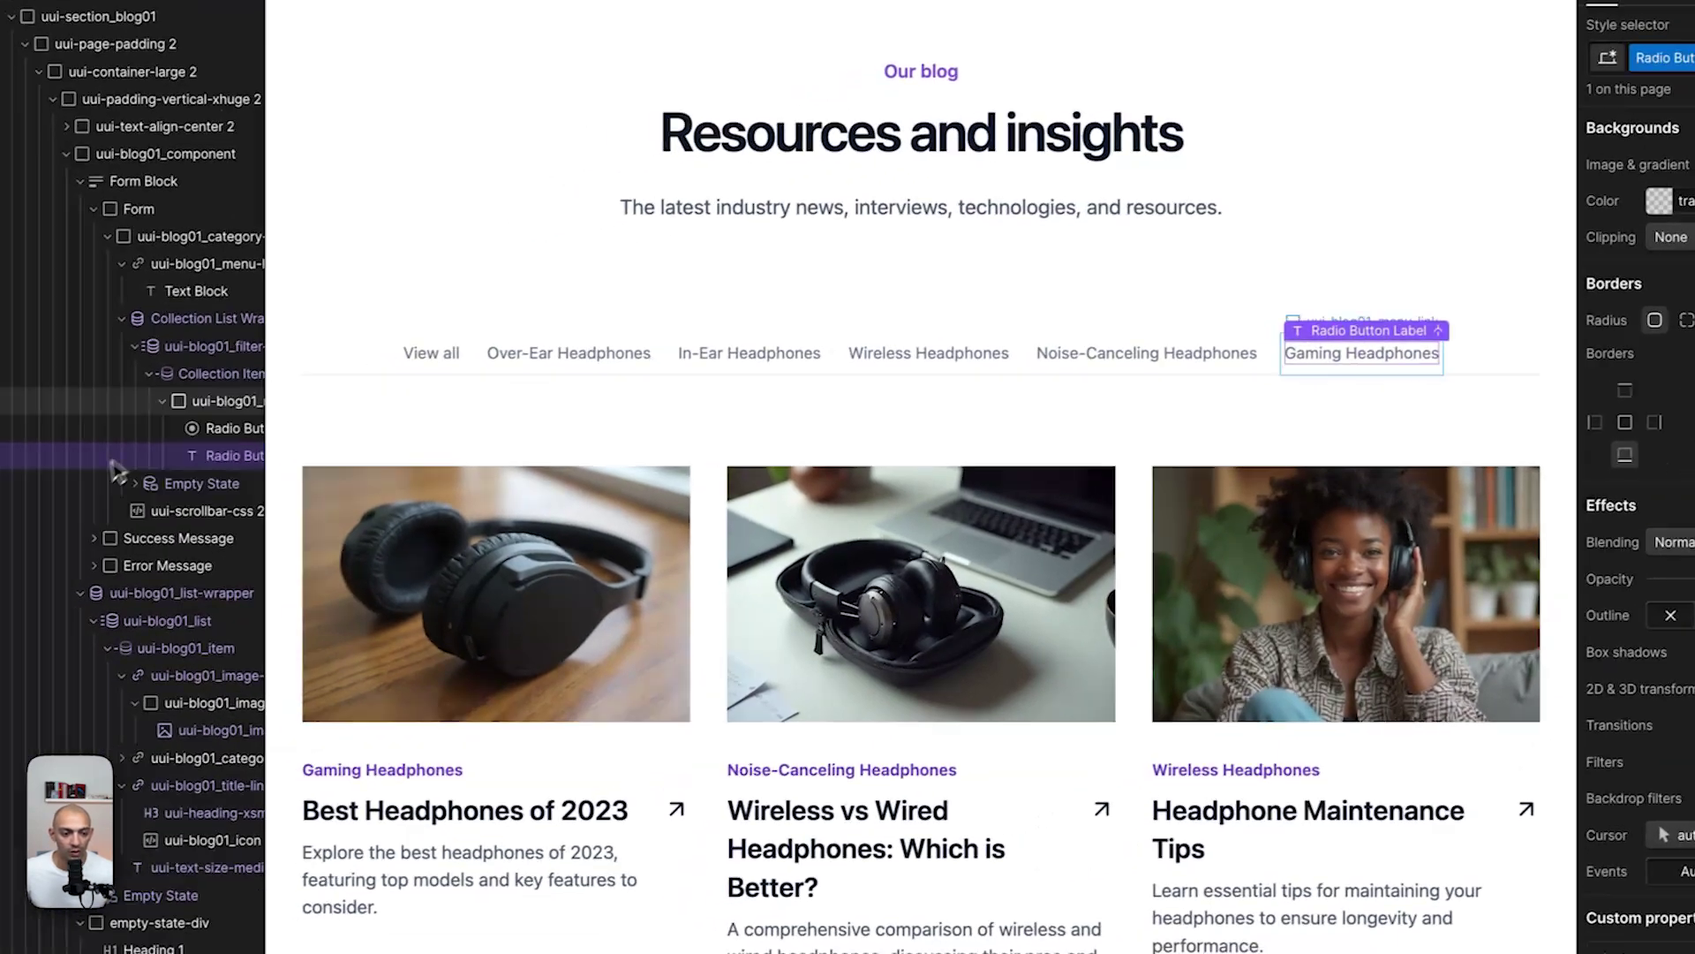
pyautogui.click(255, 402)
pyautogui.click(612, 369)
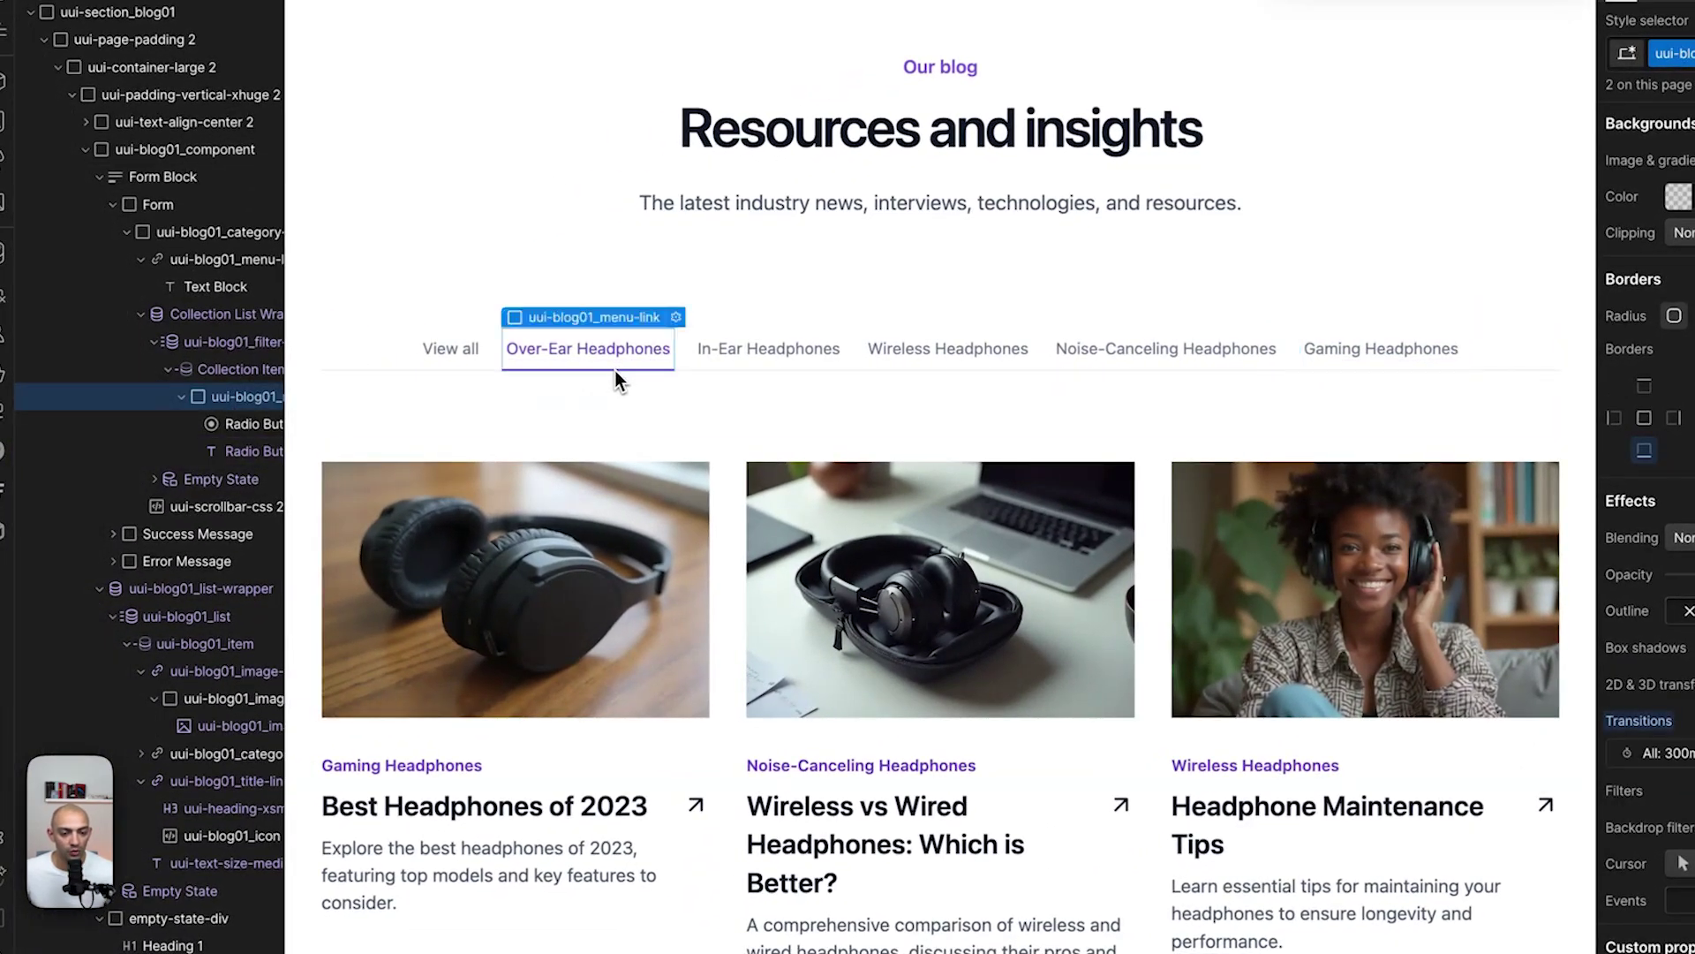
pyautogui.hotkey('ctrl', 'Return')
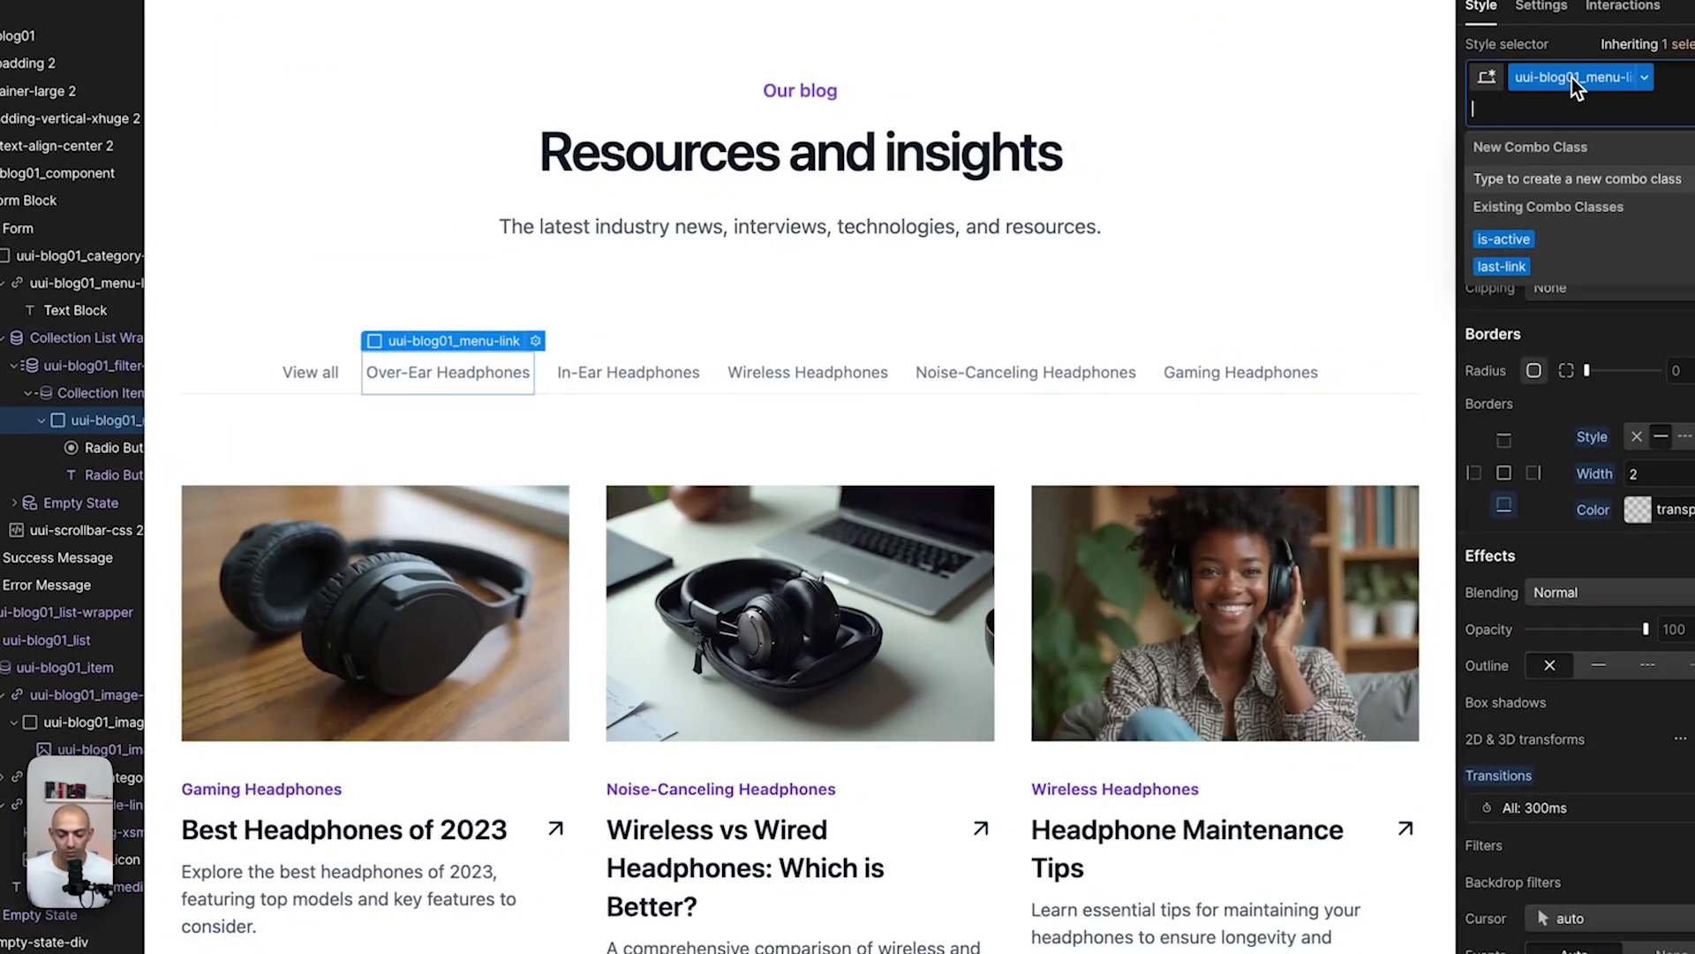
pyautogui.press('Escape')
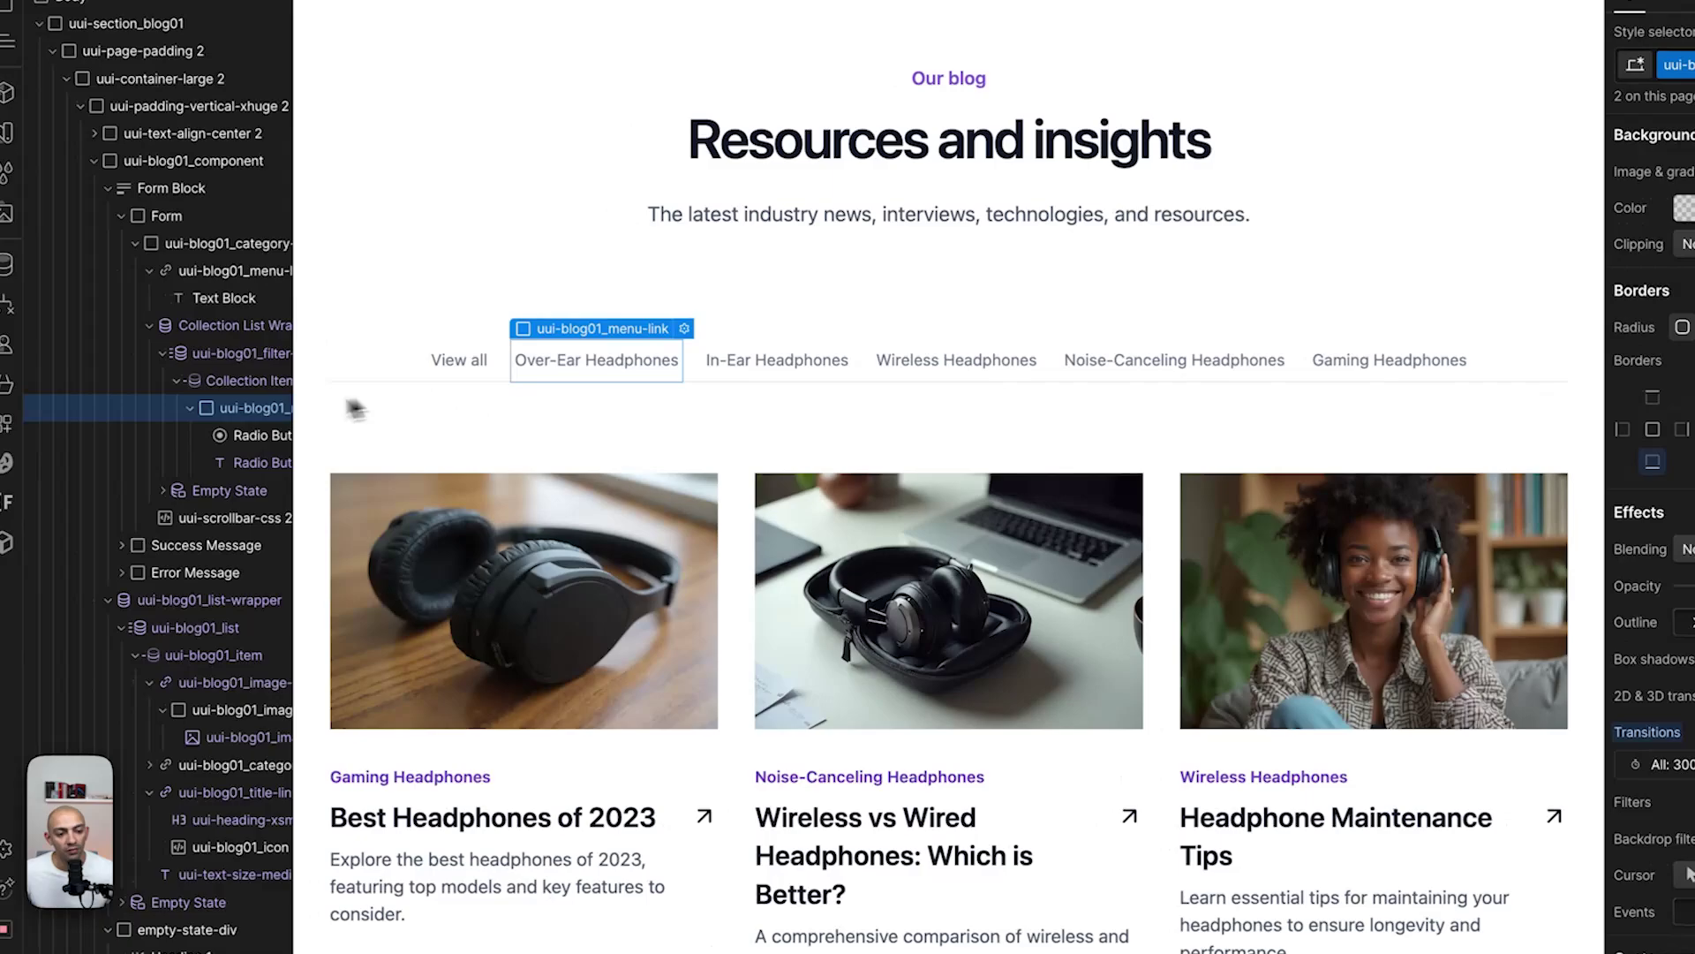
pyautogui.click(7, 173)
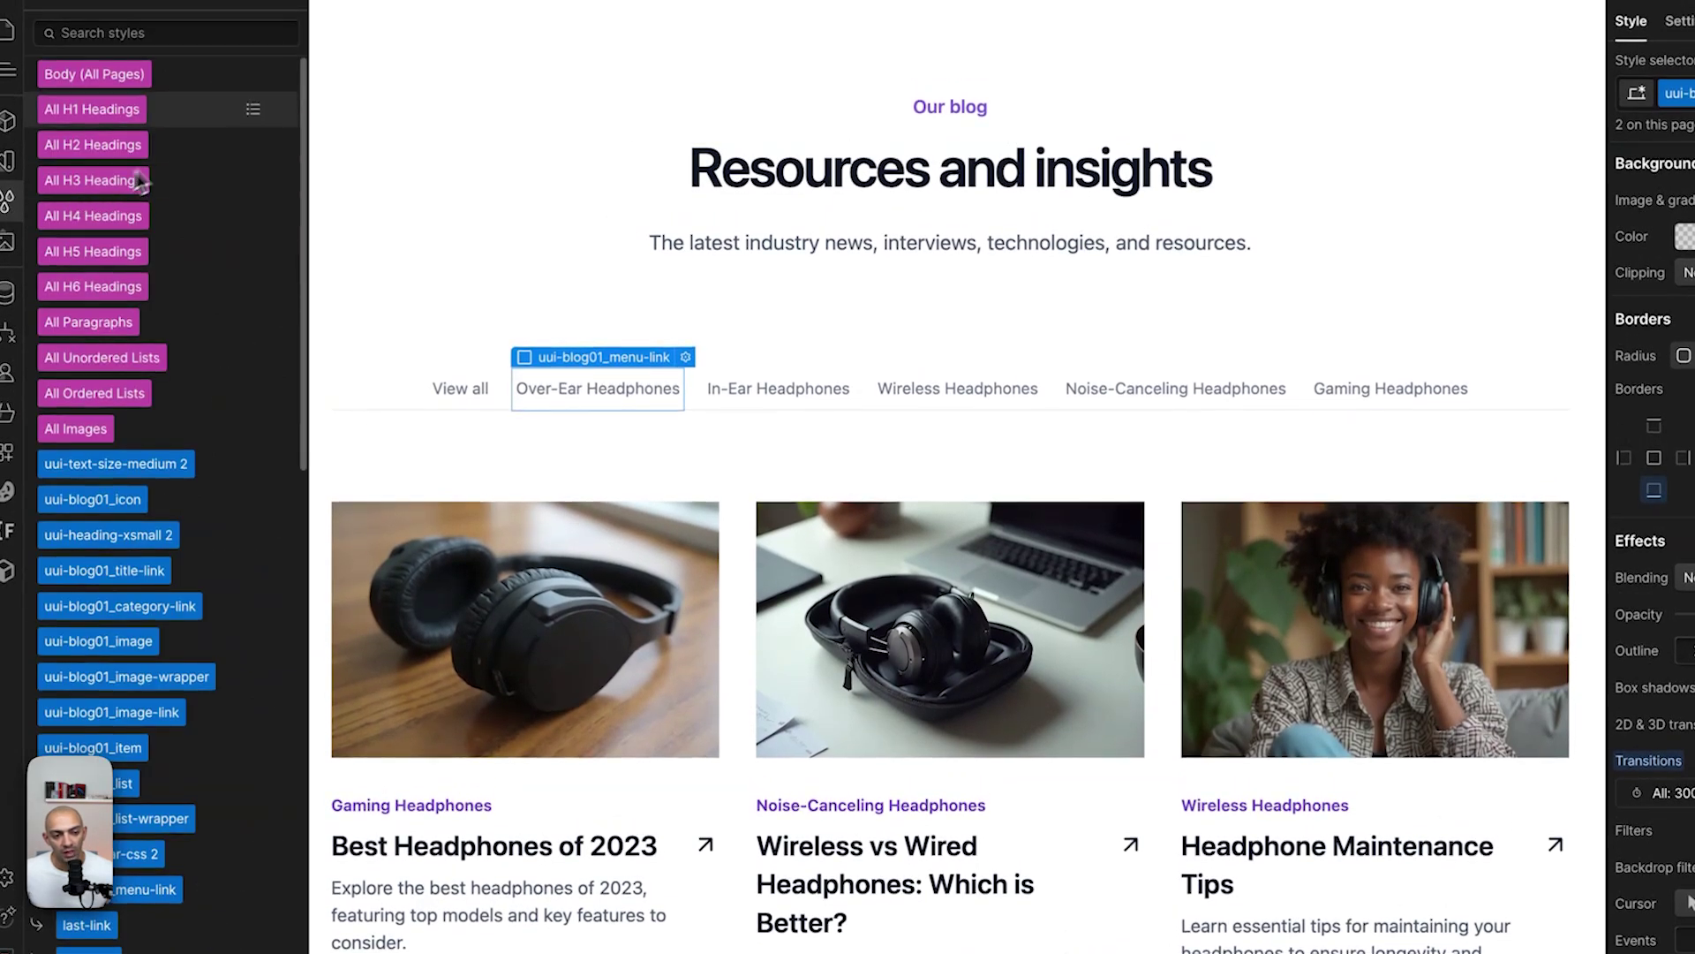
pyautogui.click(606, 277)
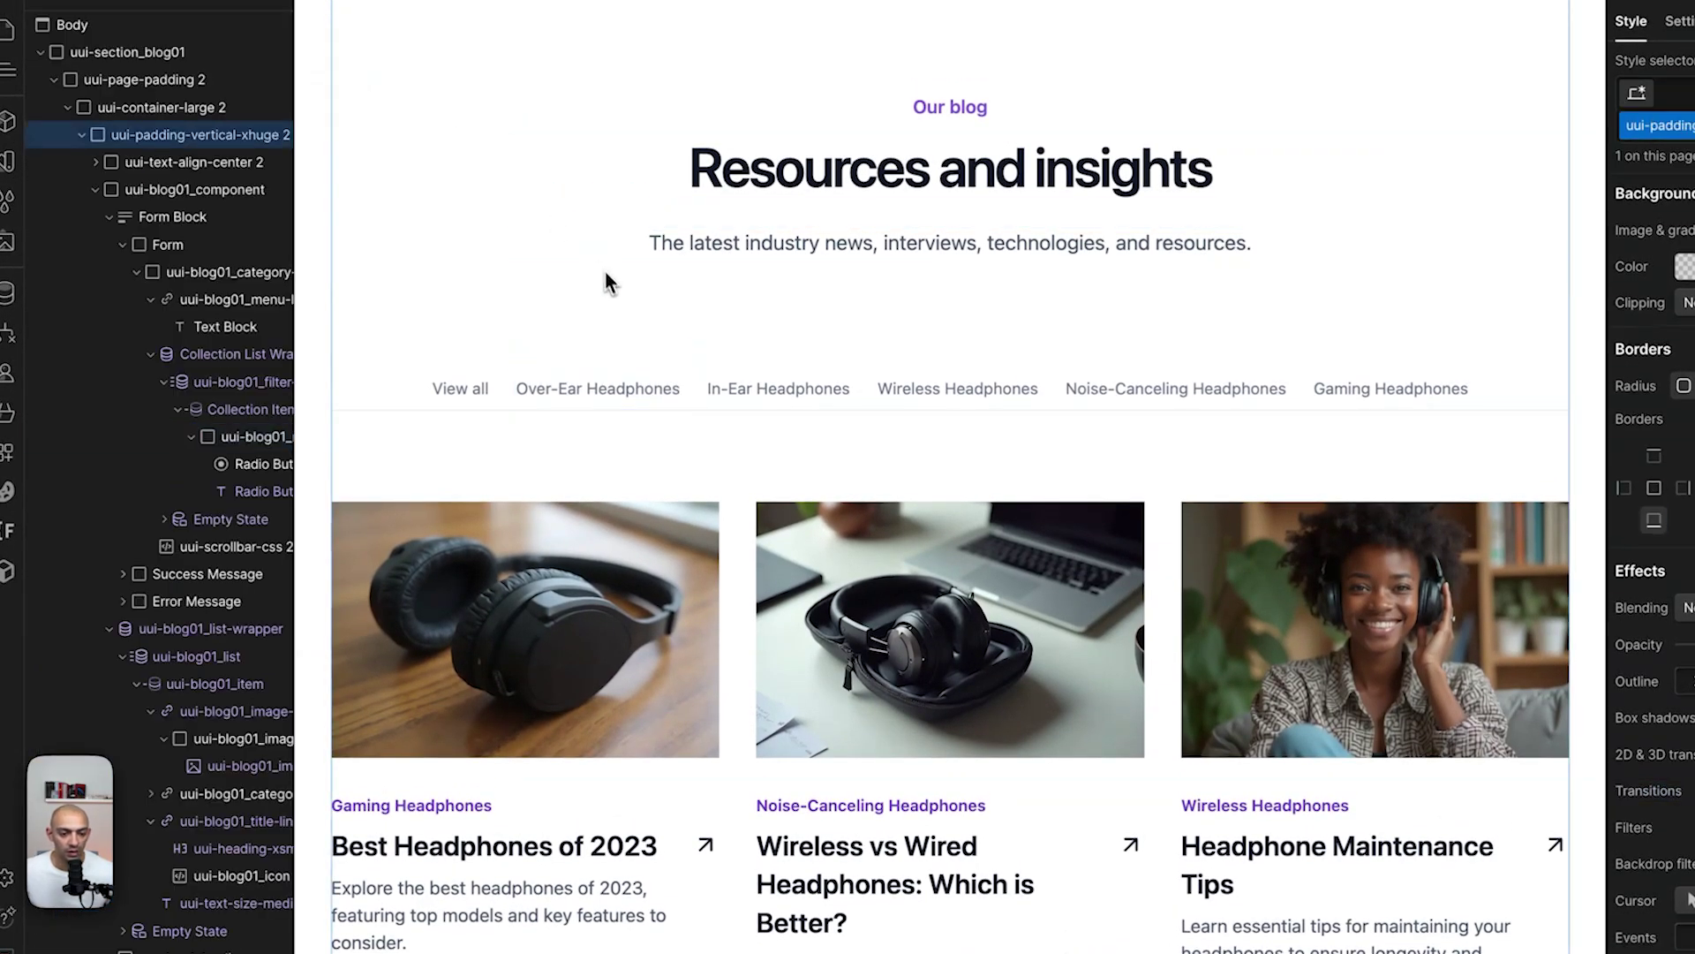
pyautogui.click(630, 378)
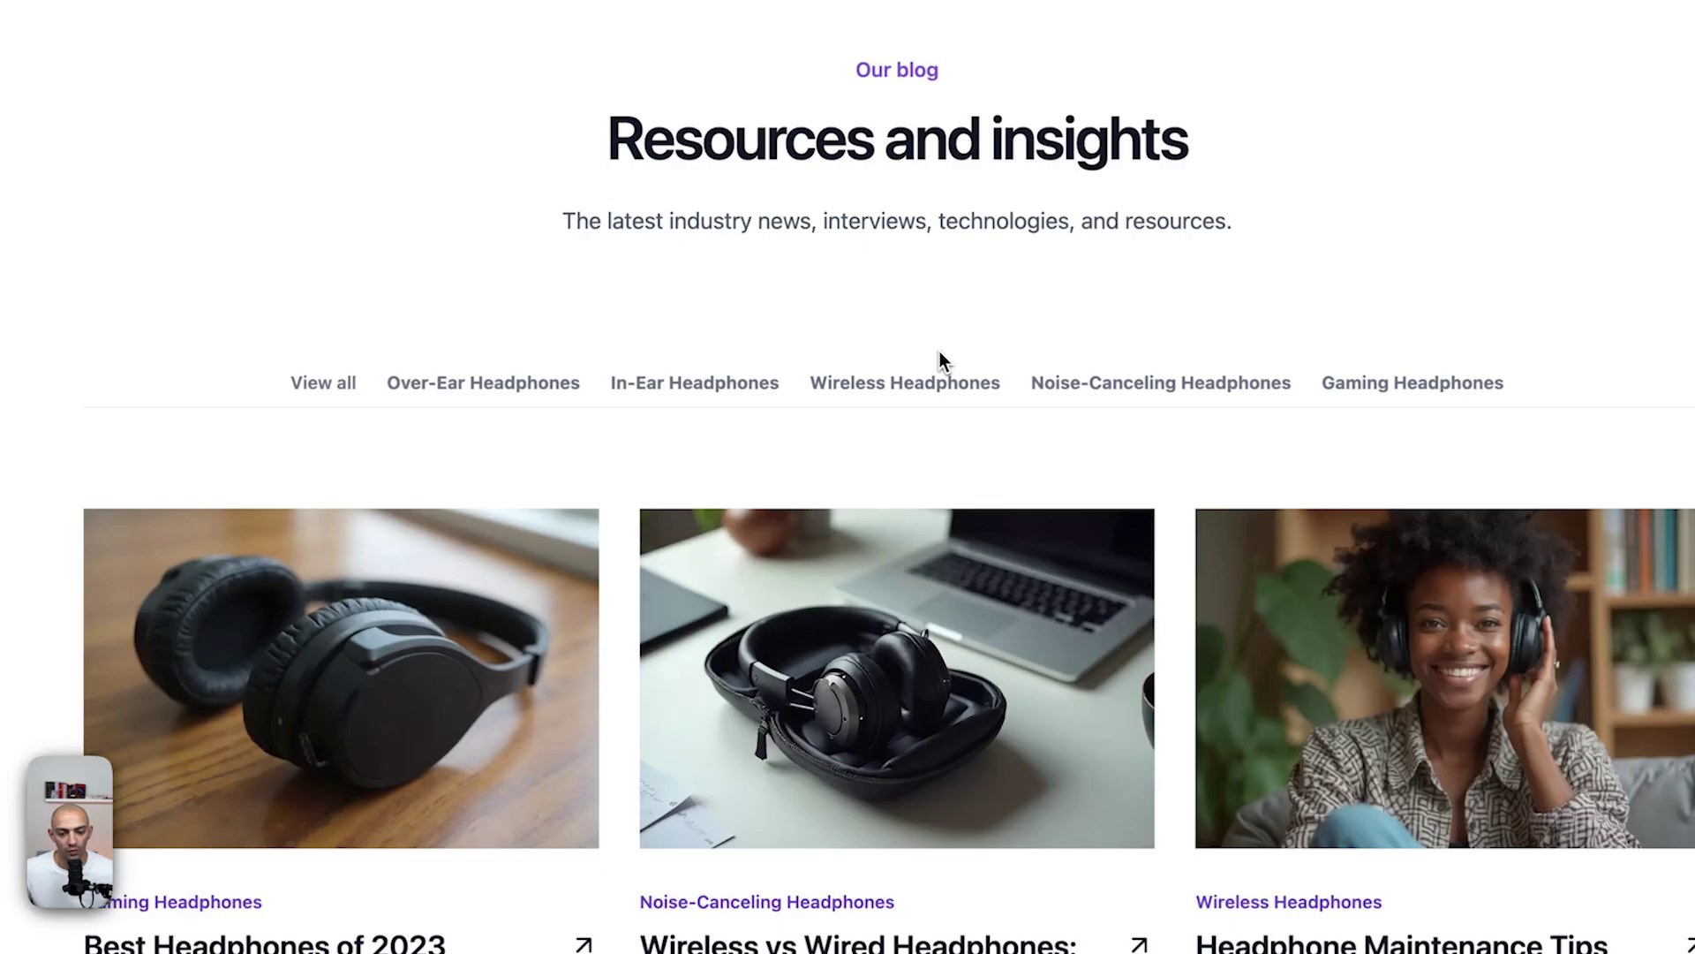
# On the published blog page, test the filter's active state by switching between the Over-Ear, In-Ear, Wireless, Noise-Canceling and Gaming Headphones categories.
pyautogui.click(938, 356)
pyautogui.click(484, 380)
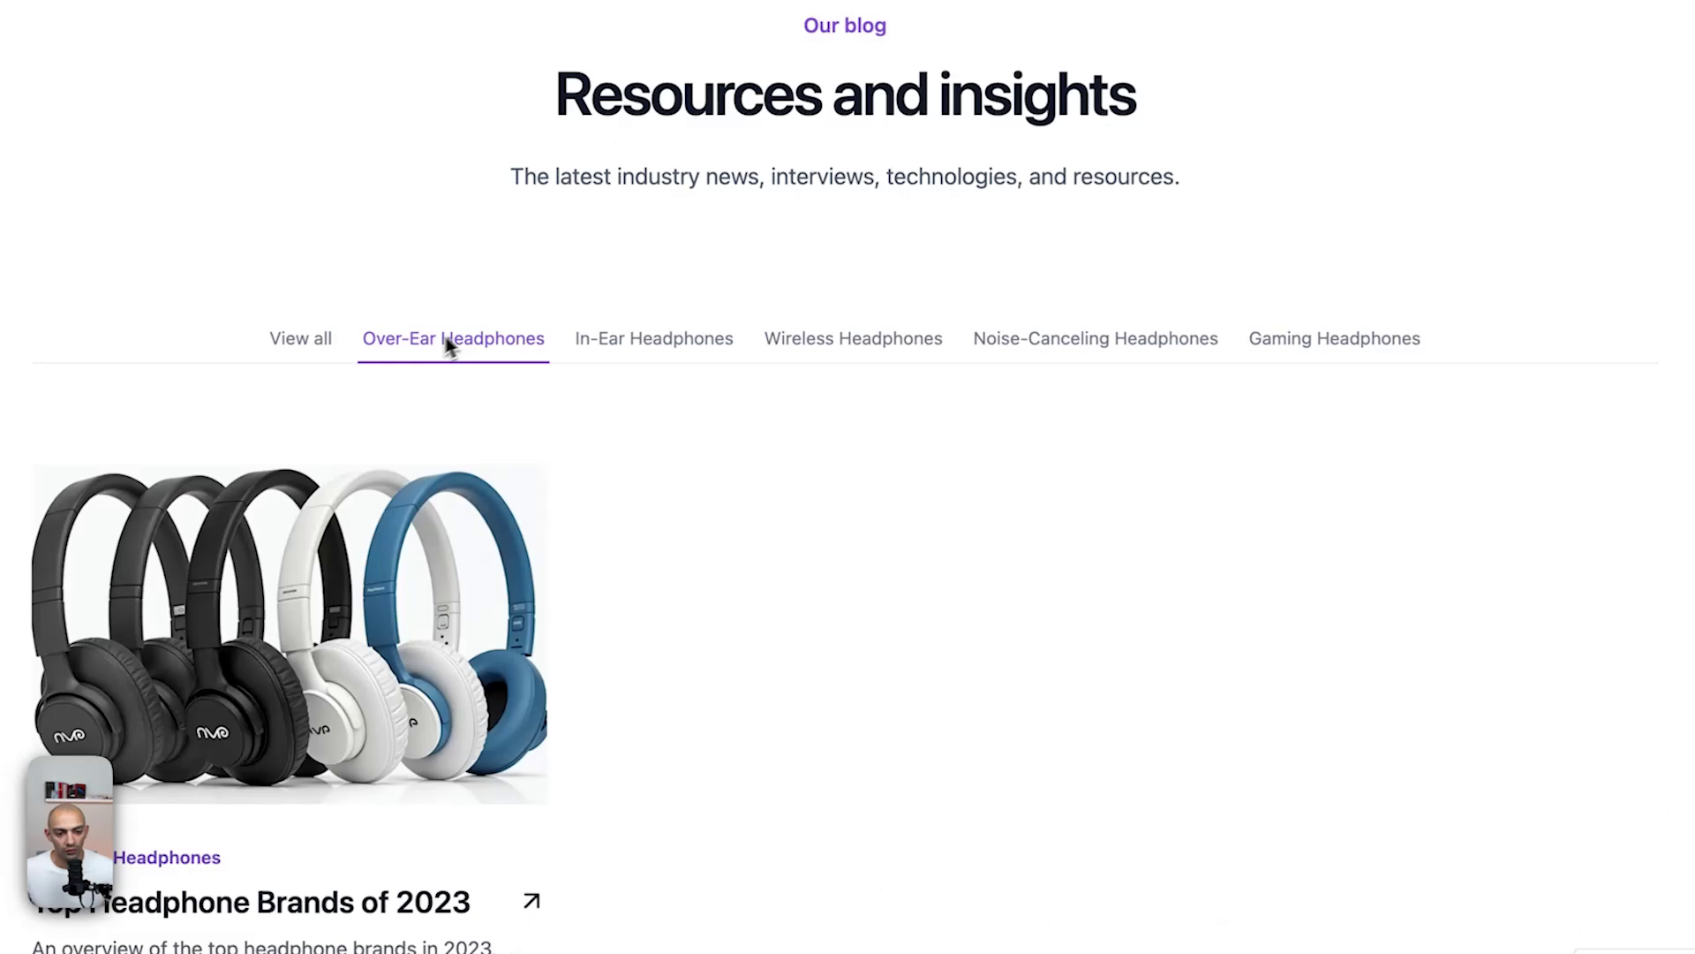
pyautogui.click(673, 332)
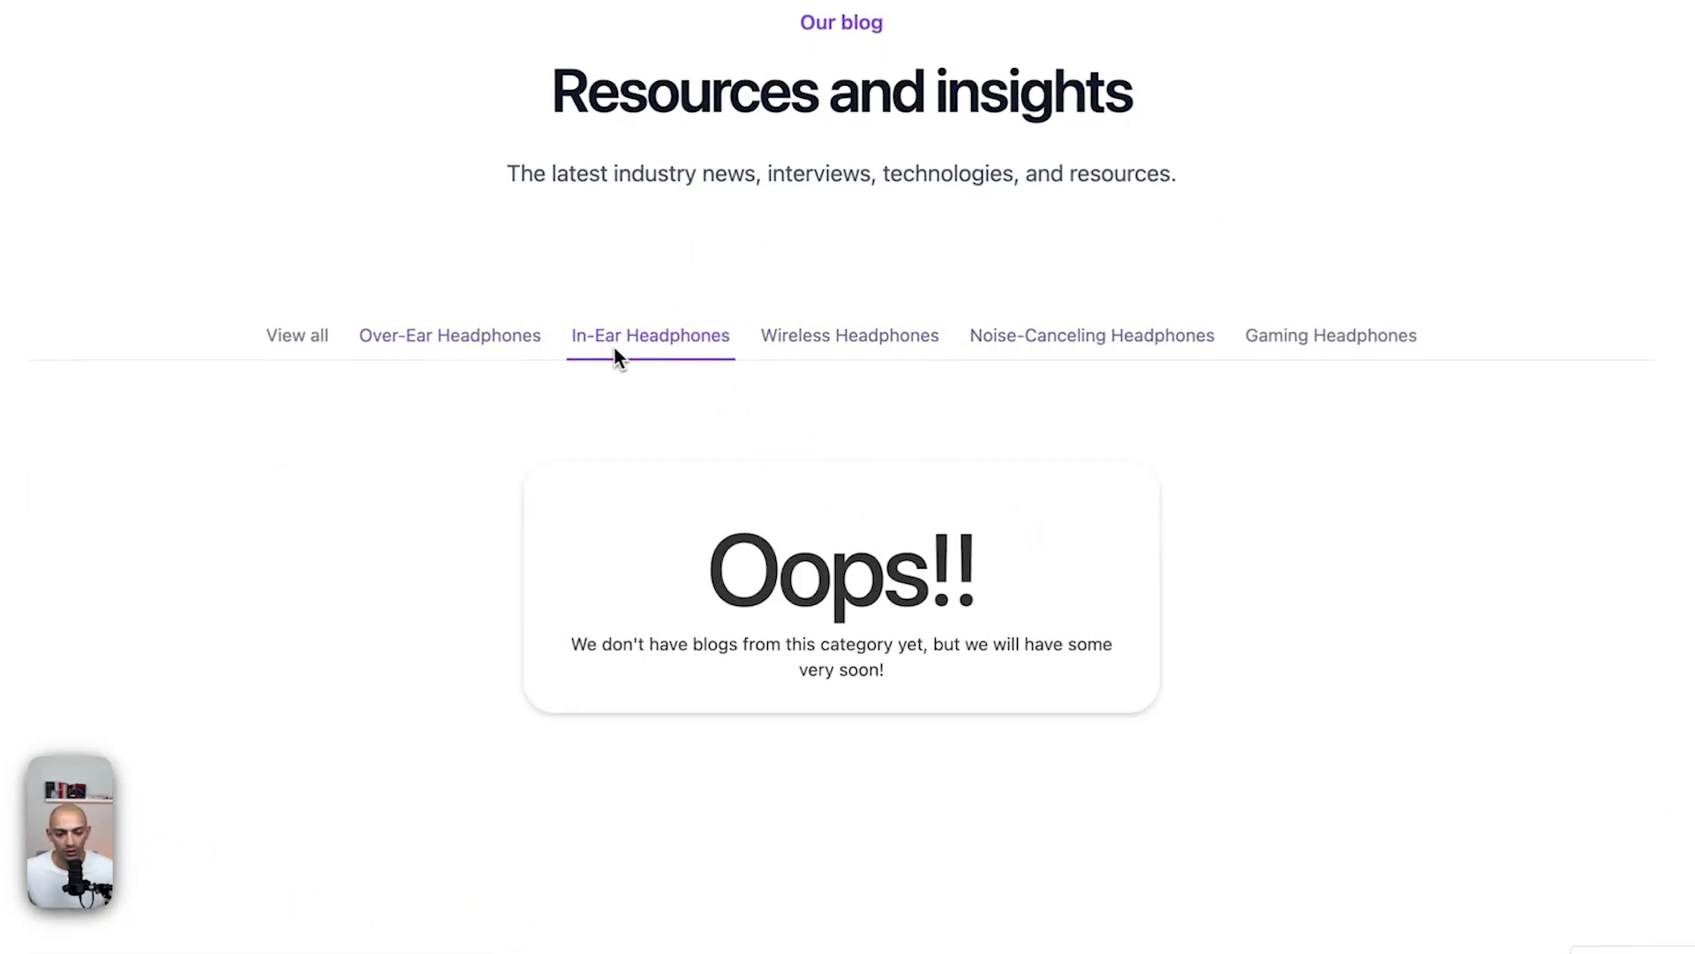
pyautogui.click(916, 361)
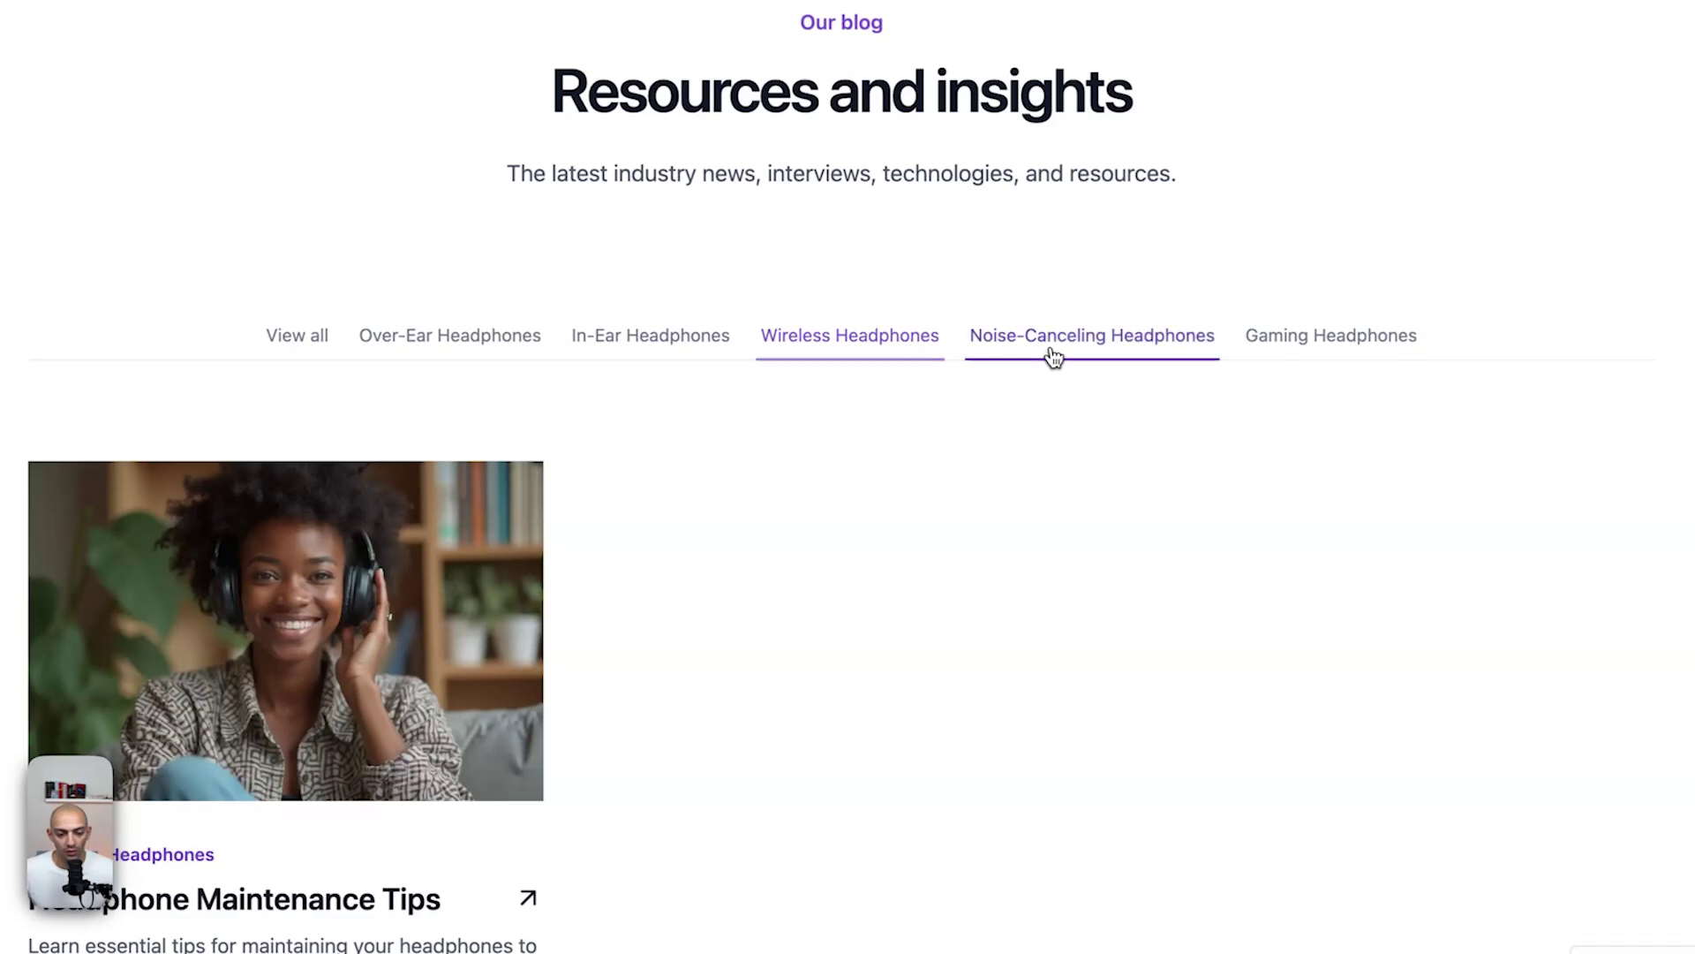
pyautogui.click(1054, 355)
pyautogui.click(1294, 347)
pyautogui.click(1101, 341)
pyautogui.click(940, 332)
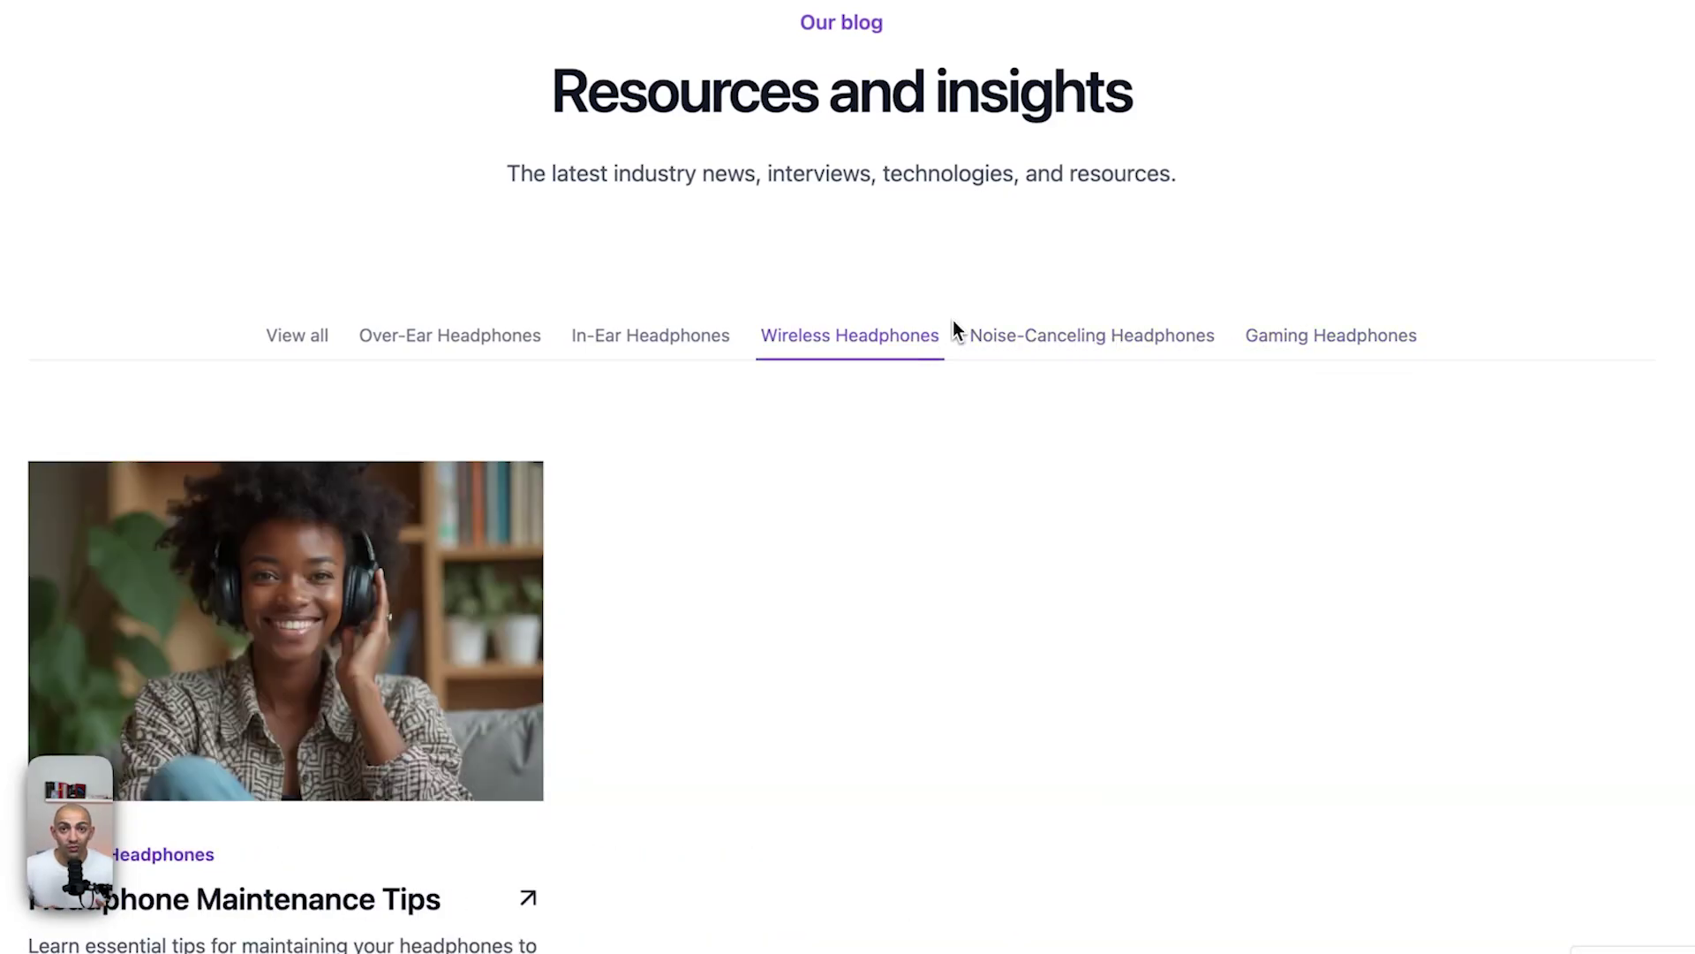